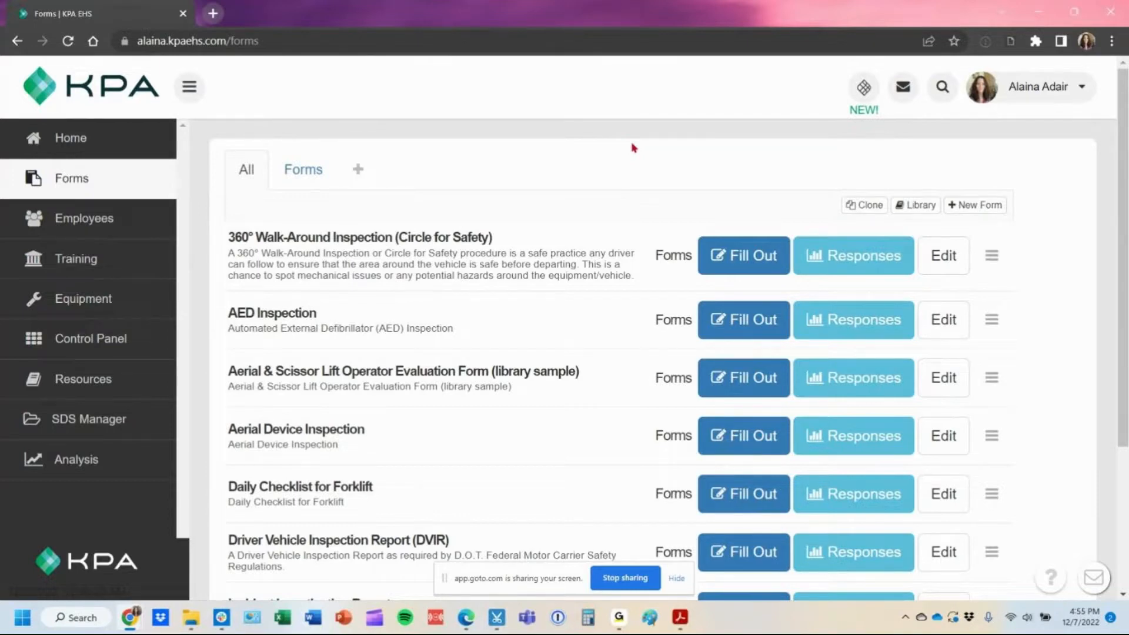
Switch to CSPermit.pdf in Acrobat and place it side by side with the KPA EHS forms page in Chrome.
left_click(682, 620)
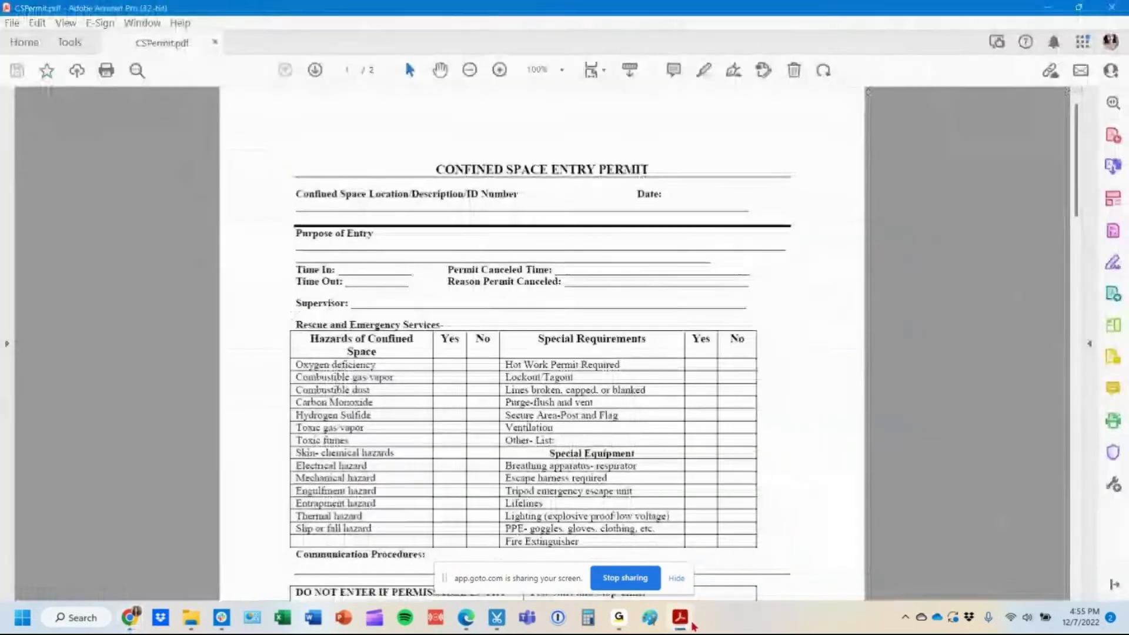
left_click(676, 578)
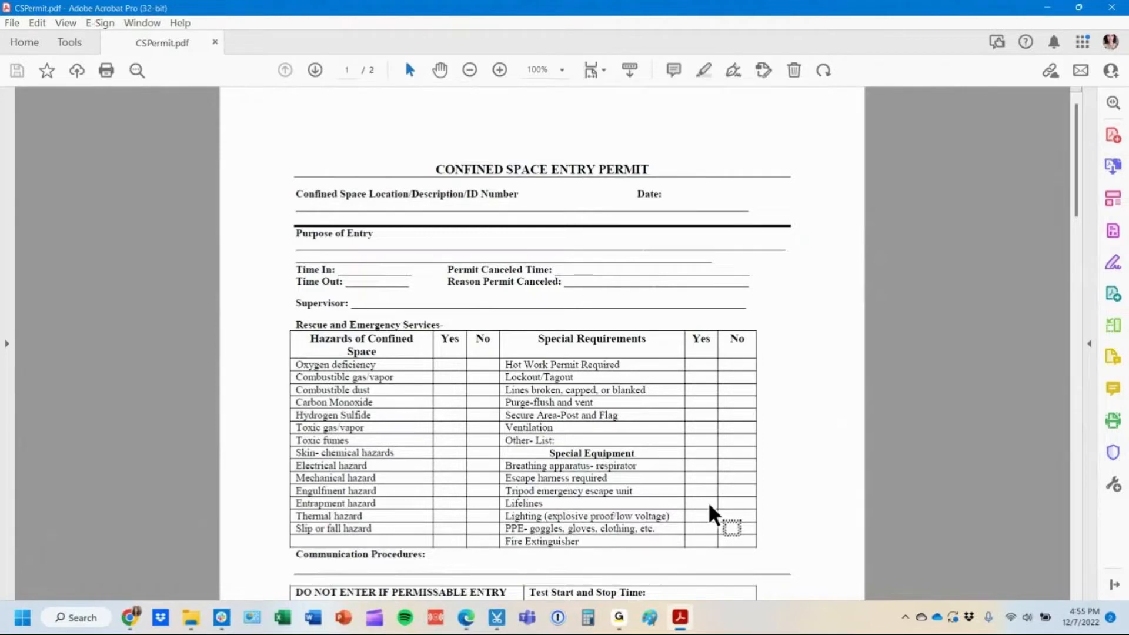
key("super+Right")
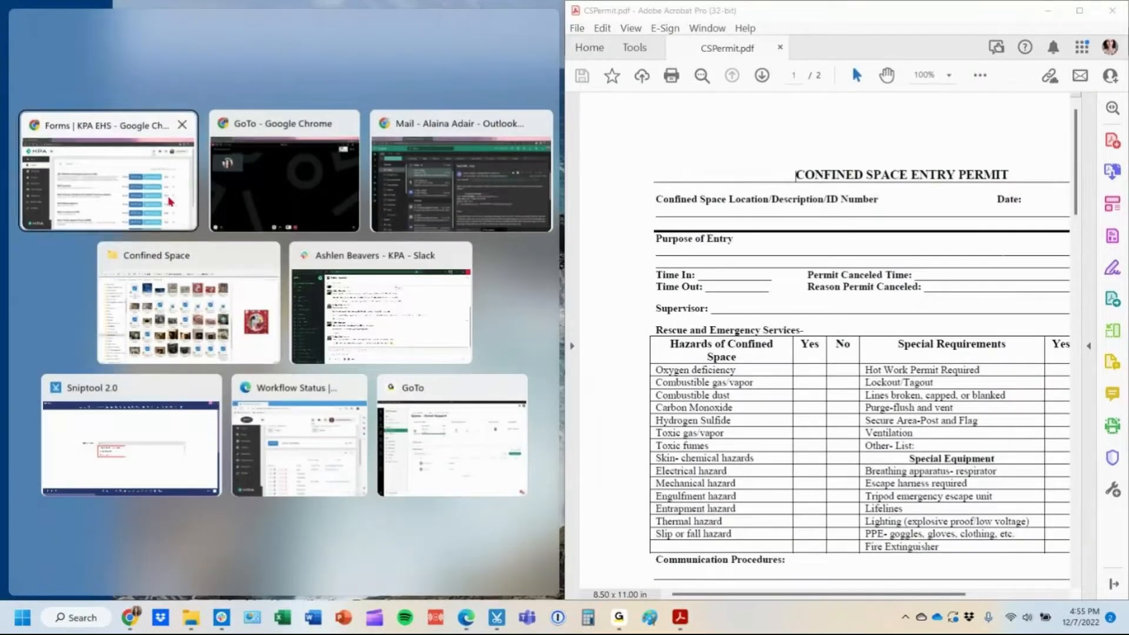
left_click(170, 201)
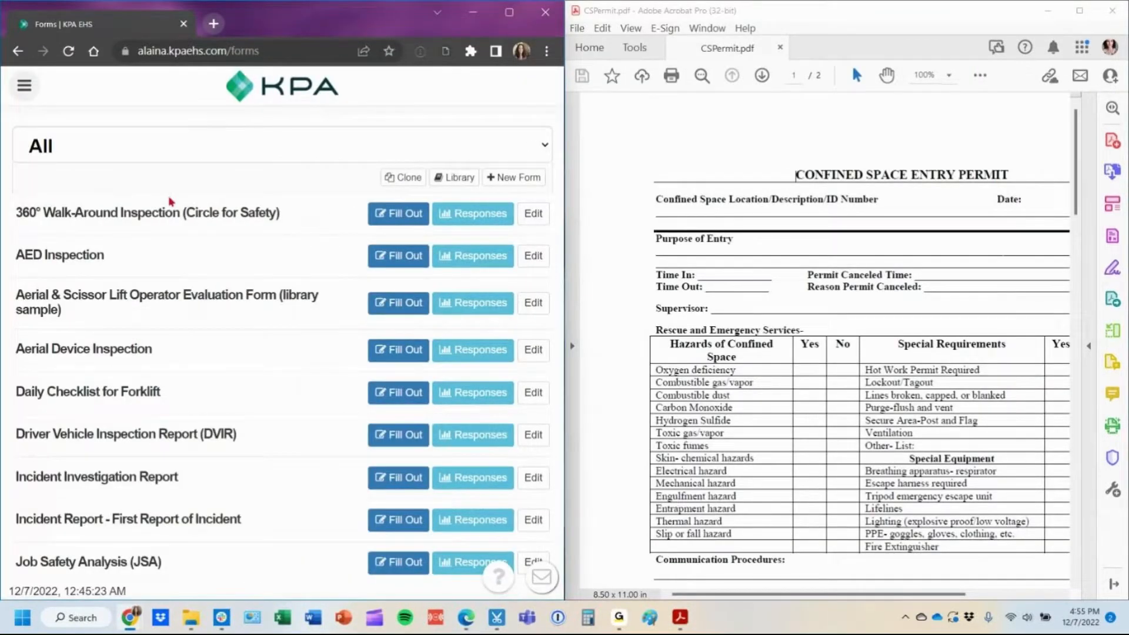
Start a new form with "Confined Space Entry Permit" as both its name and its description.
left_click(511, 188)
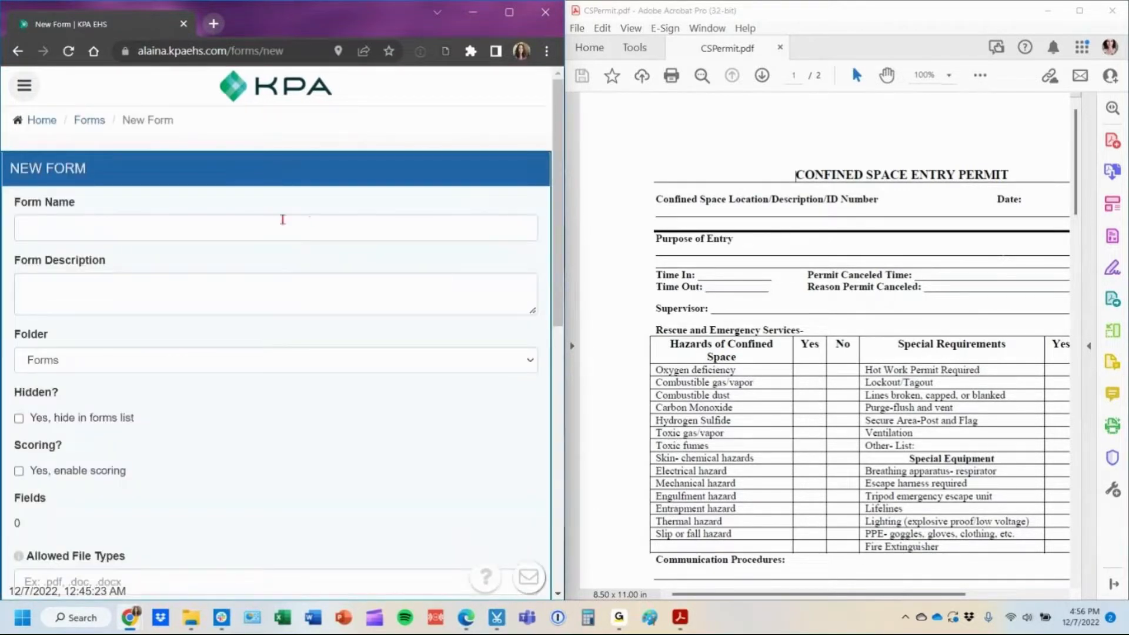
left_click(282, 220)
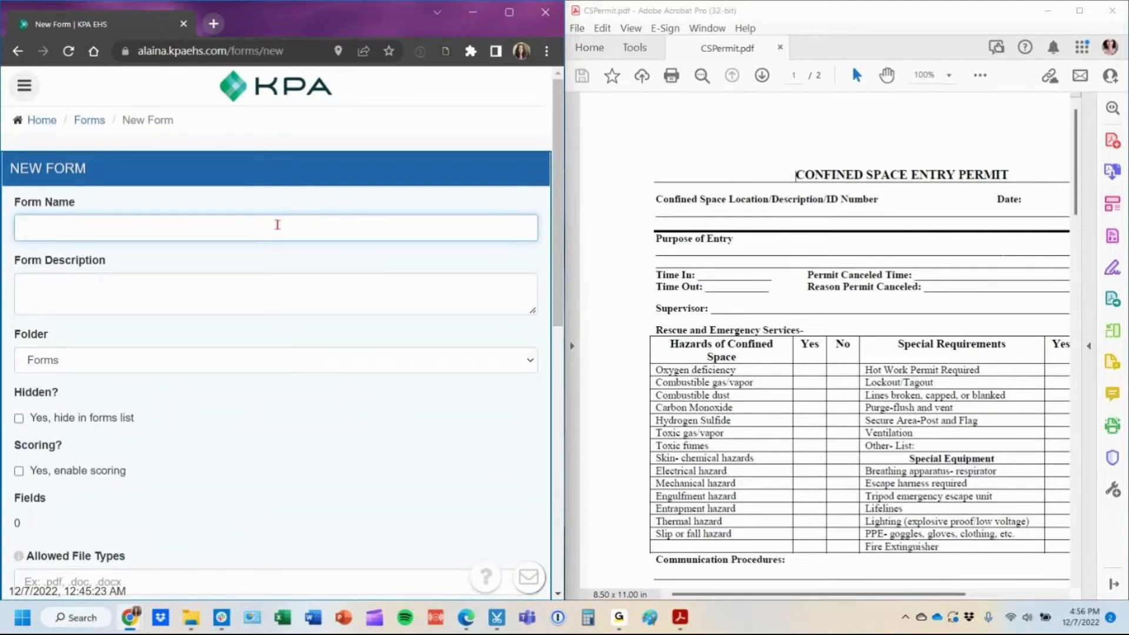
type("Confined Space Entr")
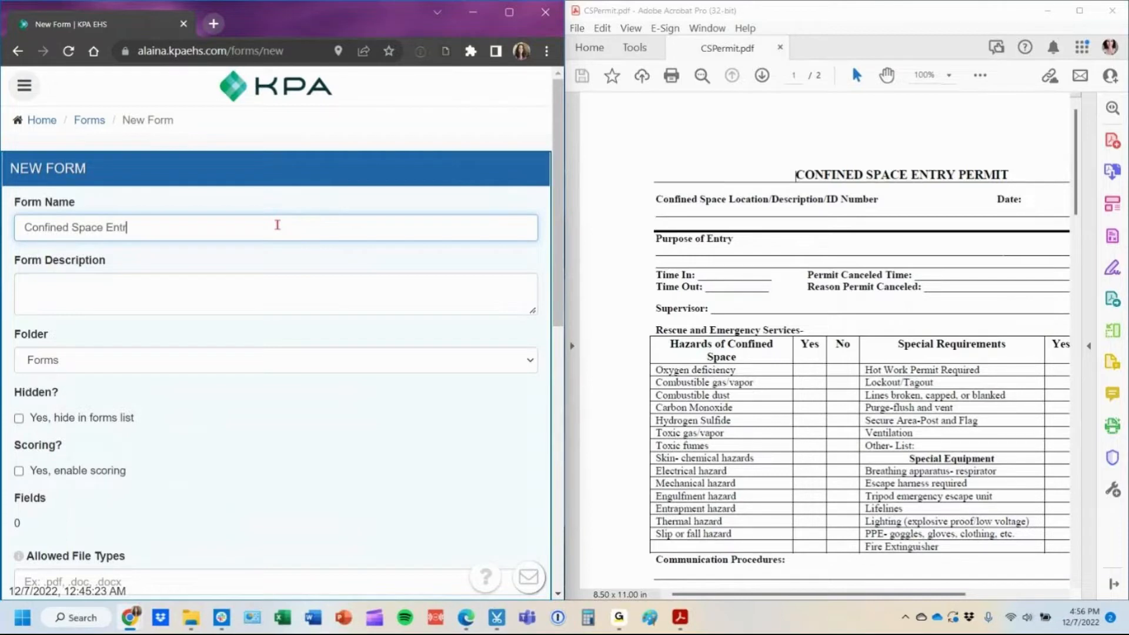
type("y Permit")
left_click_drag(168, 228, 23, 229)
key("ctrl+c")
left_click(69, 299)
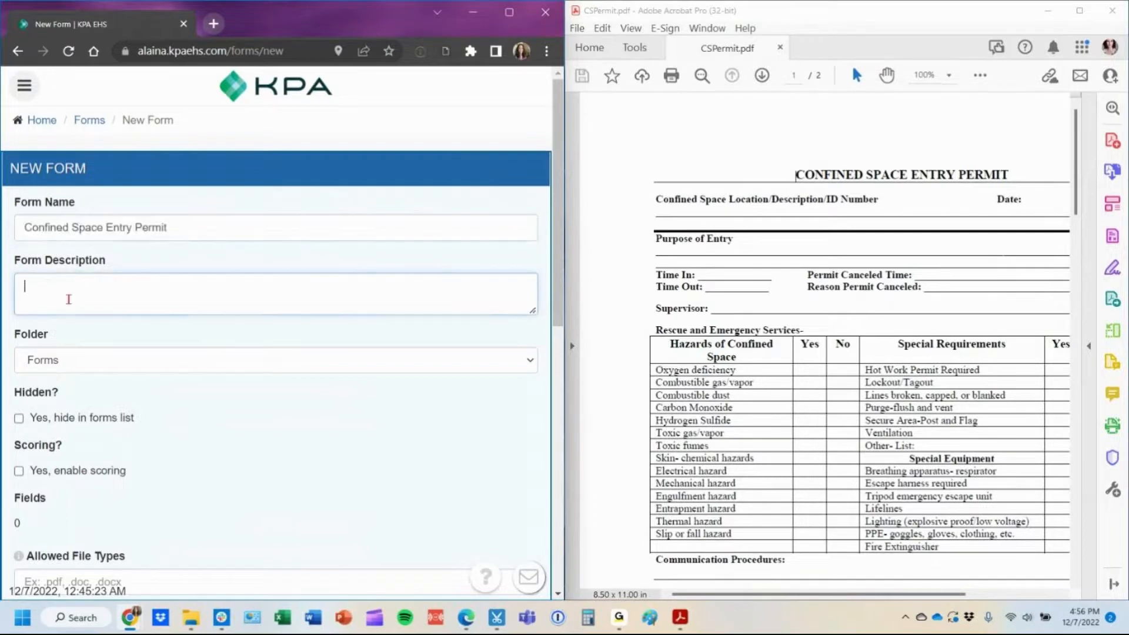
key("ctrl+v")
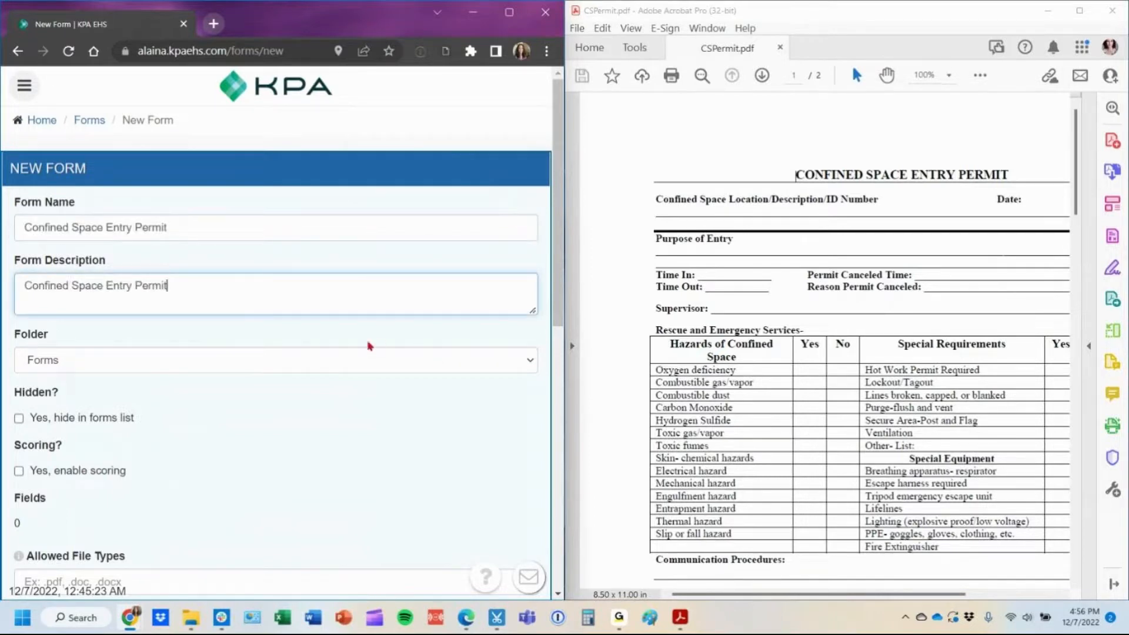
Keep the new form in the Forms folder and set it to be hidden in the forms list.
left_click(250, 369)
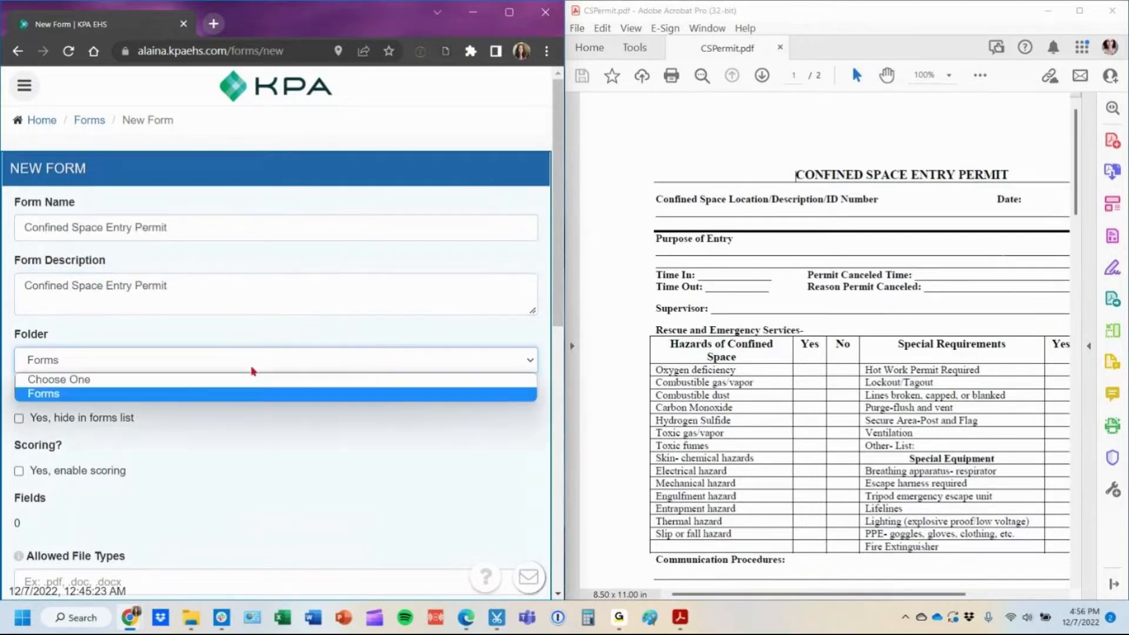
left_click(263, 435)
scroll(263, 435, "down", 3)
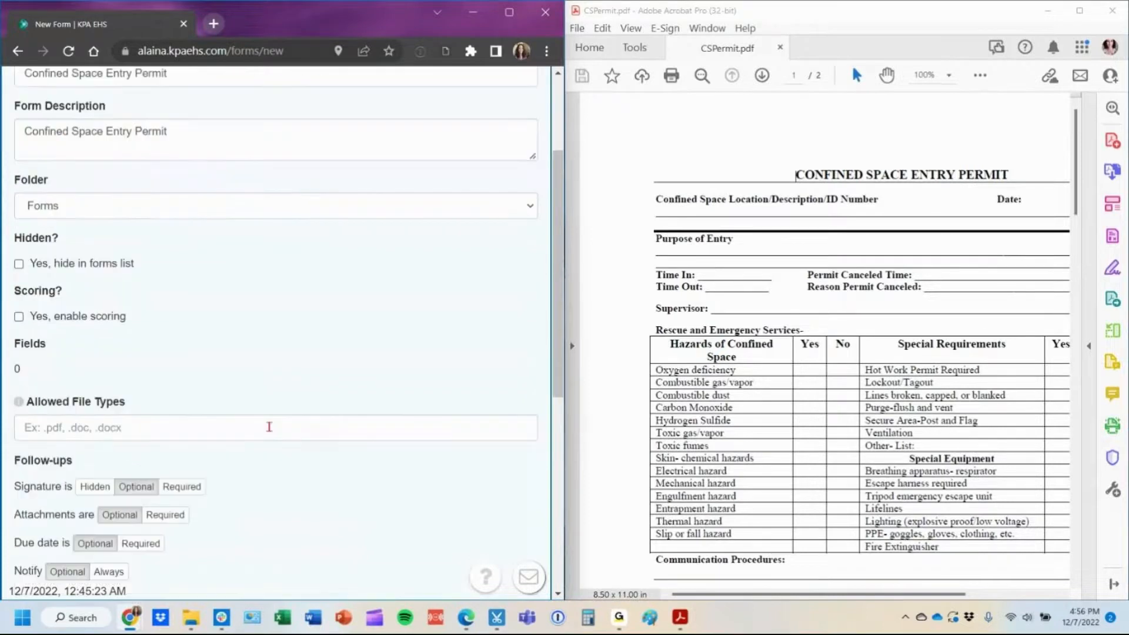
left_click(88, 262)
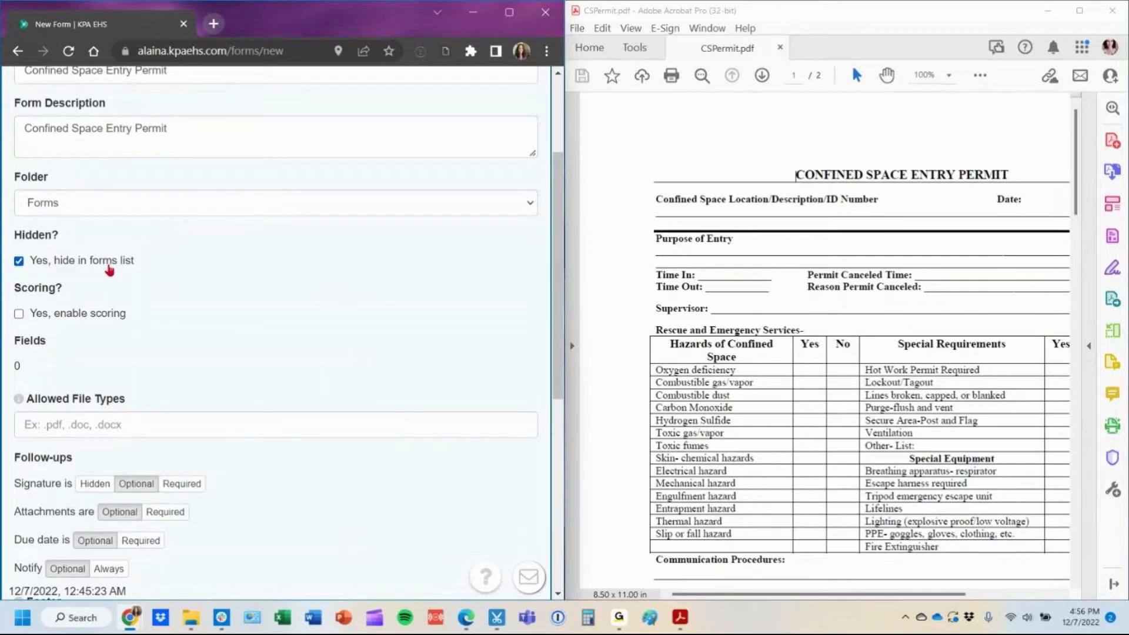
Add a Textbox field titled "Confined Space Location/Description/ID Number", copying the title from the PDF permit.
scroll(209, 324, "down", 3)
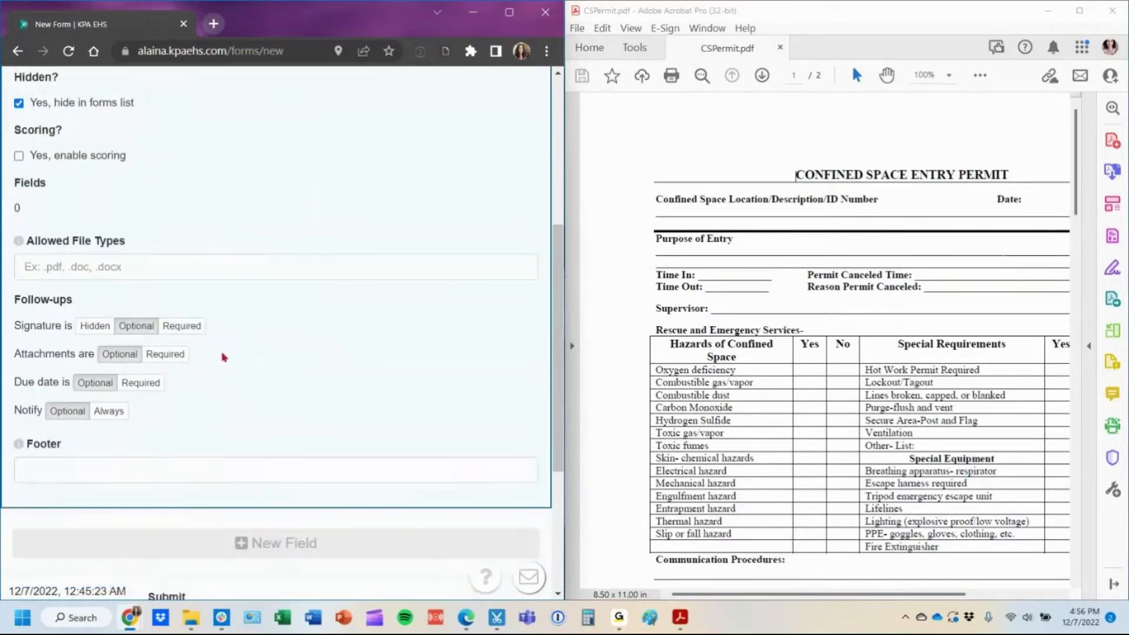
scroll(362, 391, "down", 1)
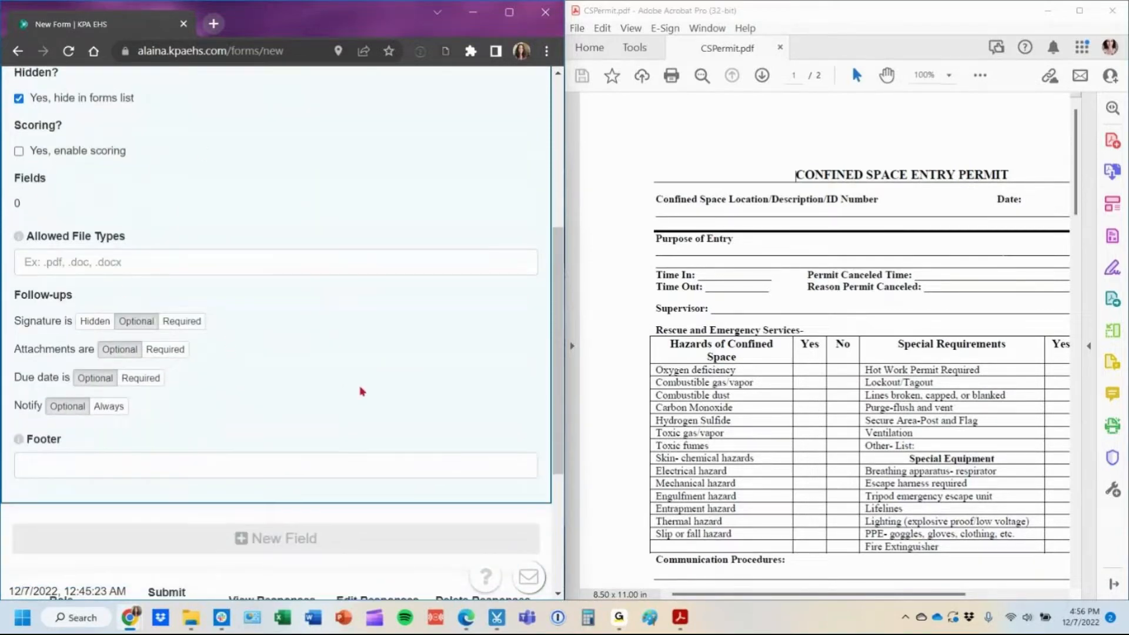
scroll(361, 391, "down", 3)
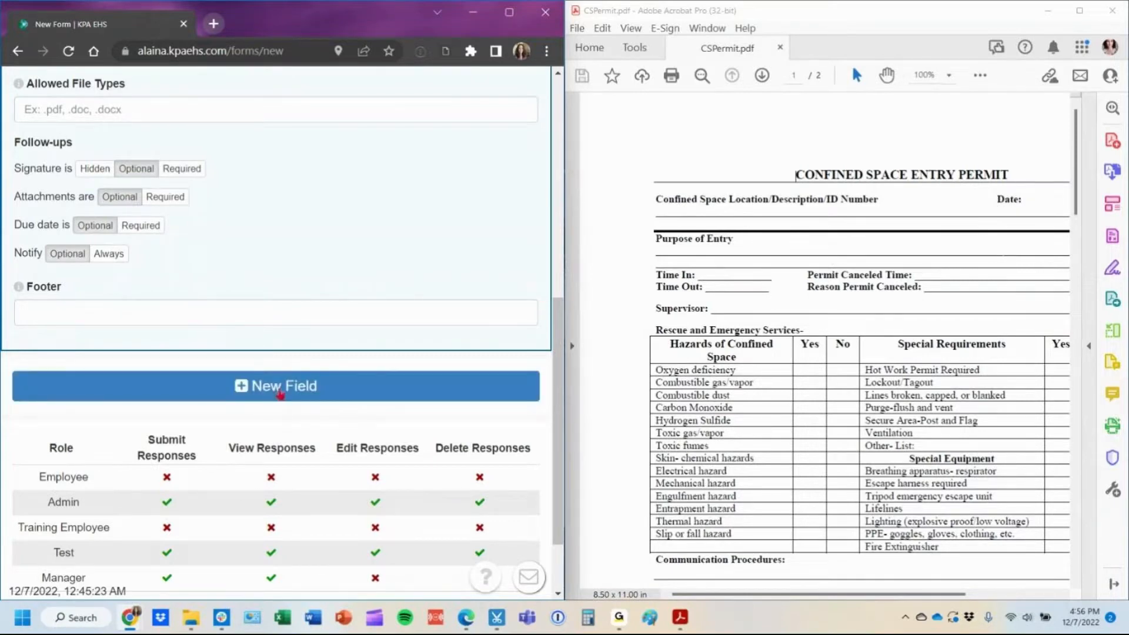
left_click(280, 393)
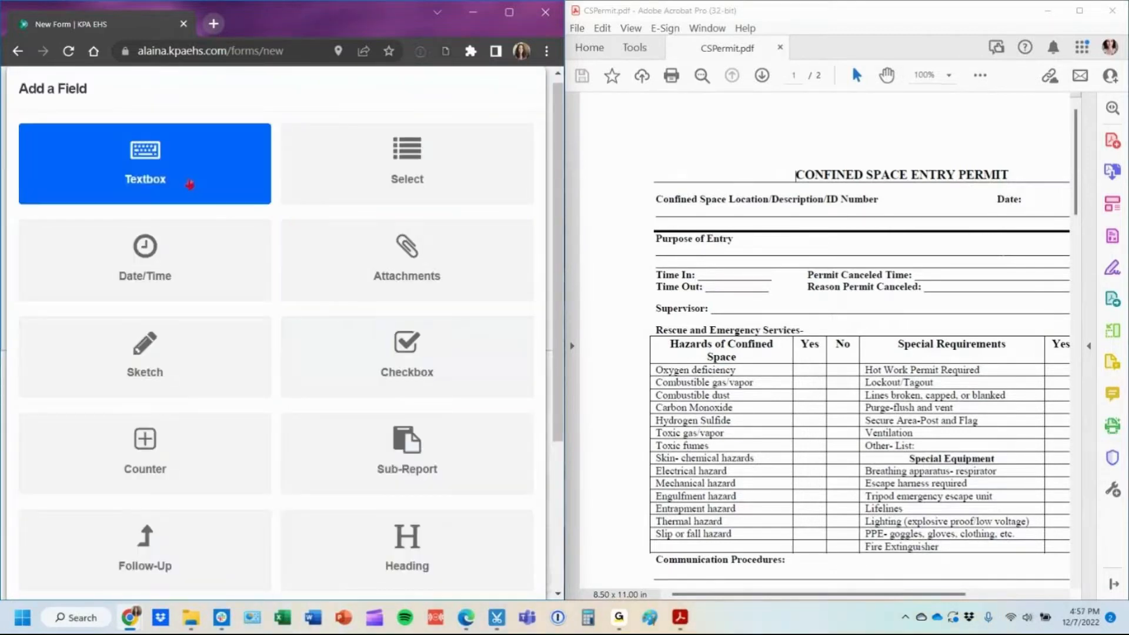
left_click(189, 184)
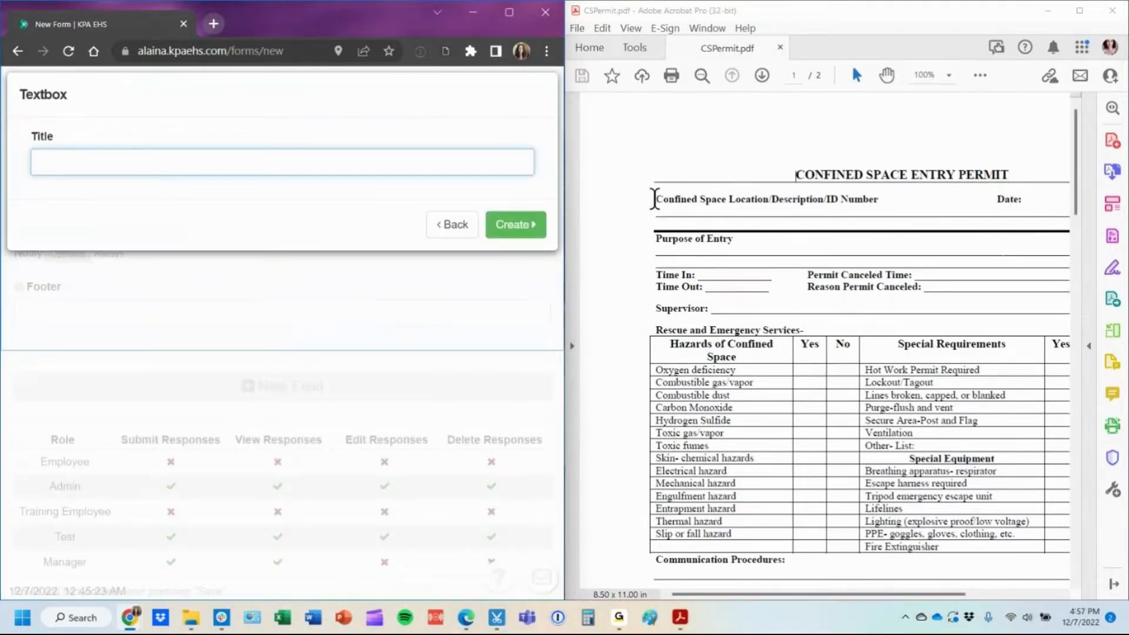
left_click_drag(655, 198, 877, 199)
key("ctrl+c")
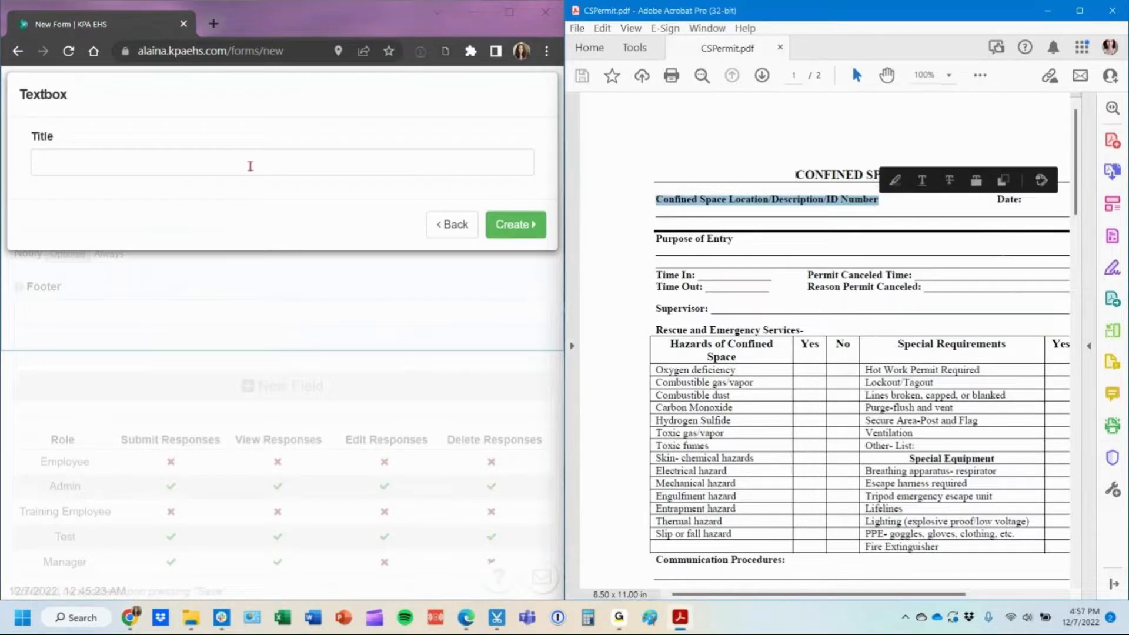
left_click(254, 162)
key("ctrl+v")
left_click(517, 225)
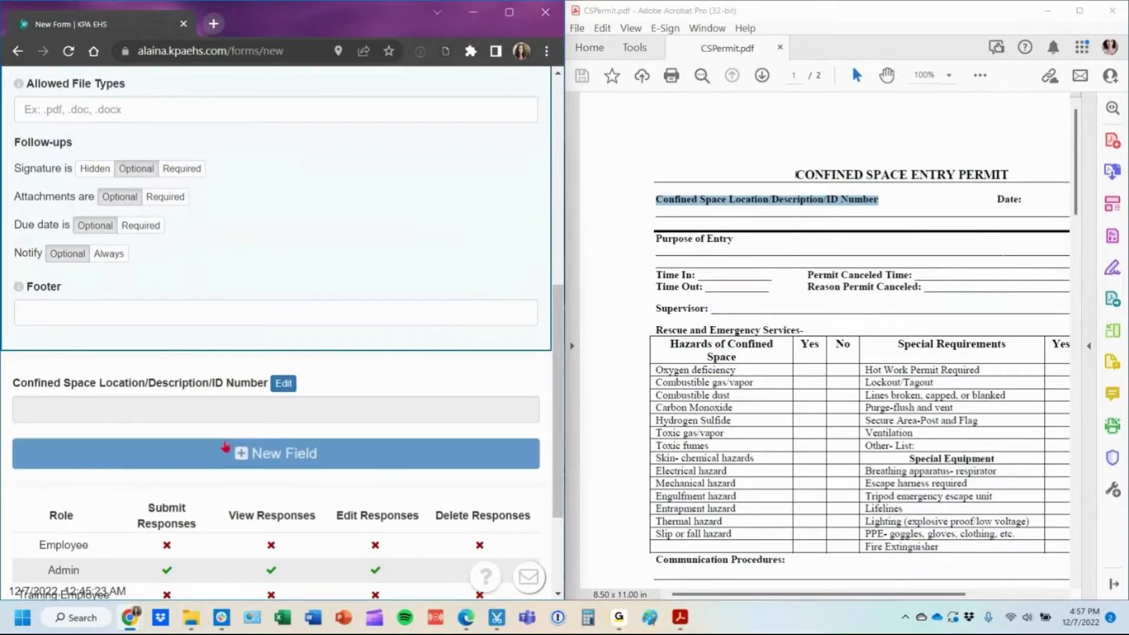
Add a Date/Time field titled "Date", copying the label from the PDF permit without its colon.
double_click(1002, 199)
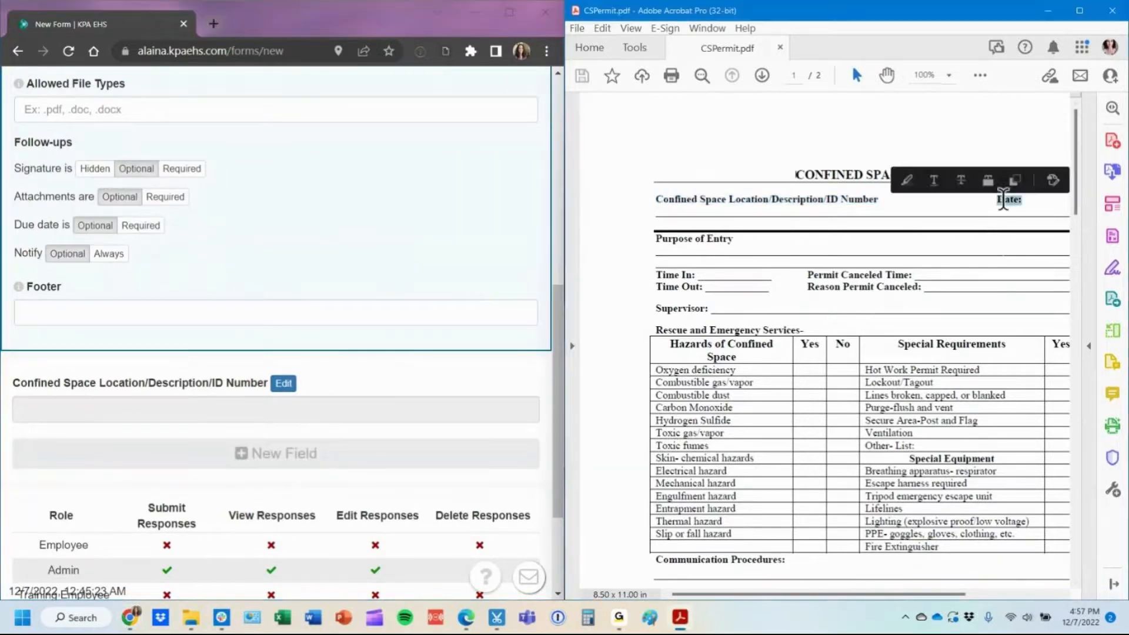
left_click(281, 446)
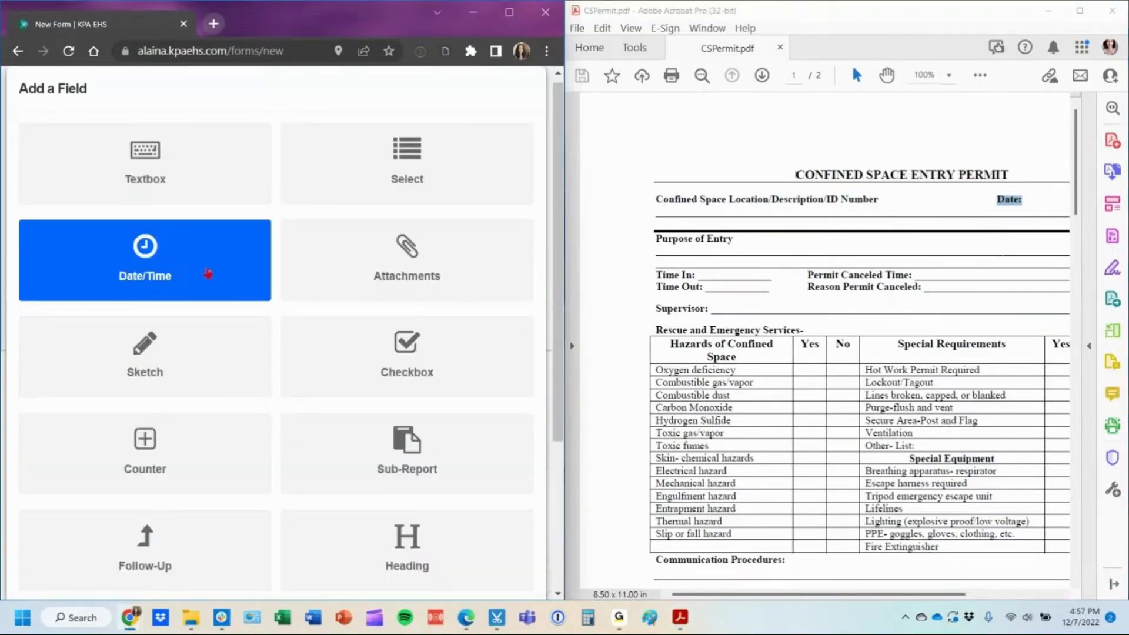
left_click(208, 274)
key("ctrl+v")
key("BackSpace")
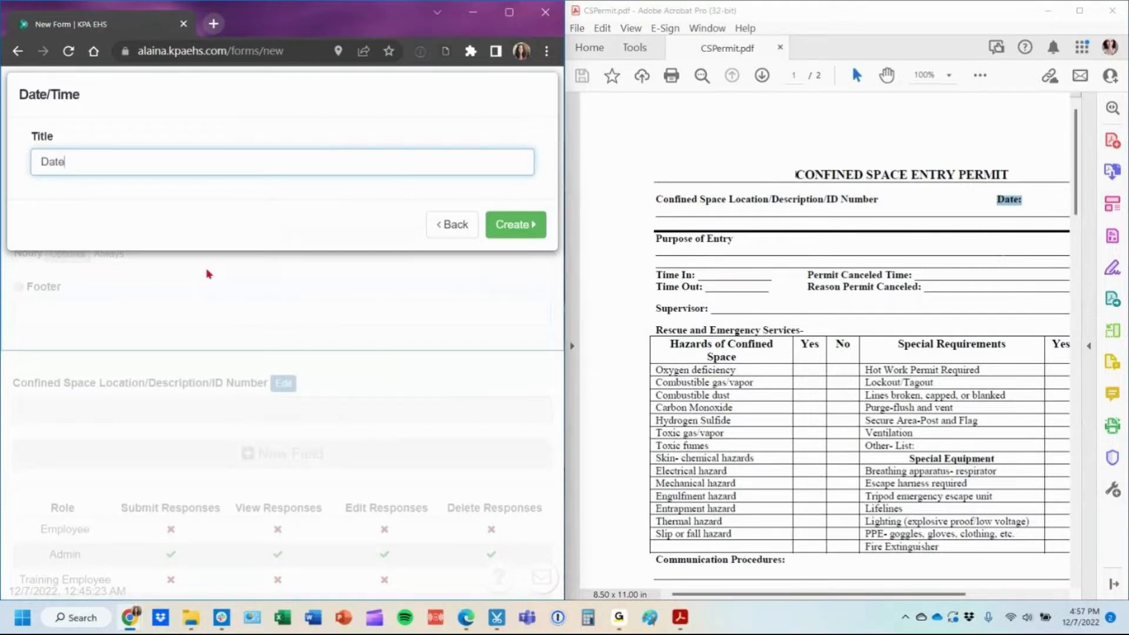
left_click(510, 235)
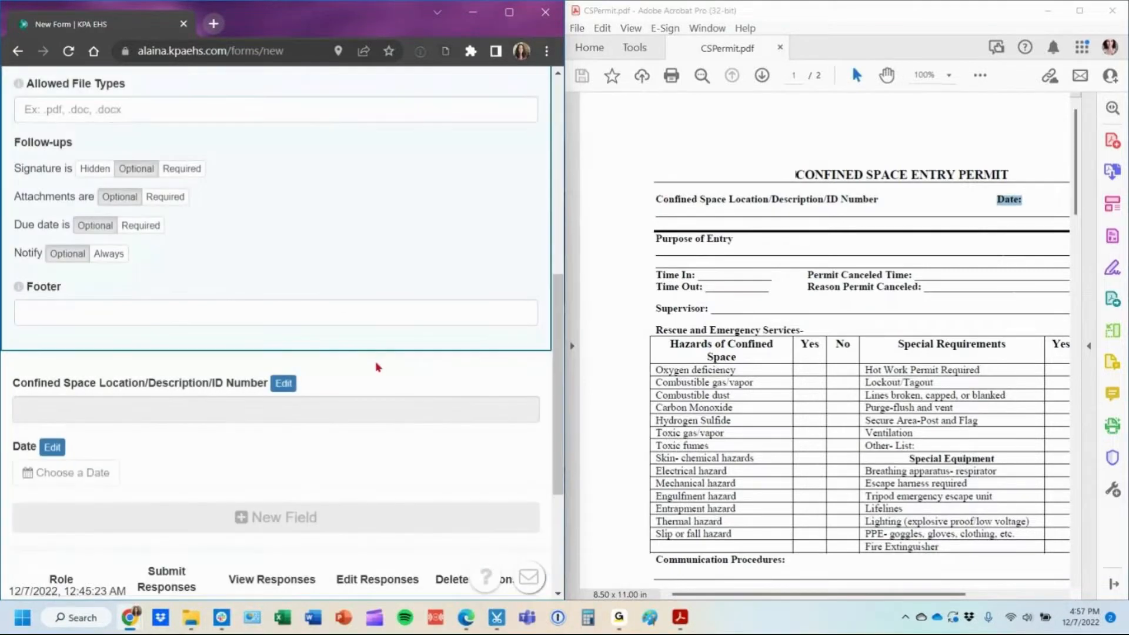
Add a Textbox field titled "Purpose of Entry", copying the title from the PDF permit.
left_click_drag(834, 594, 852, 596)
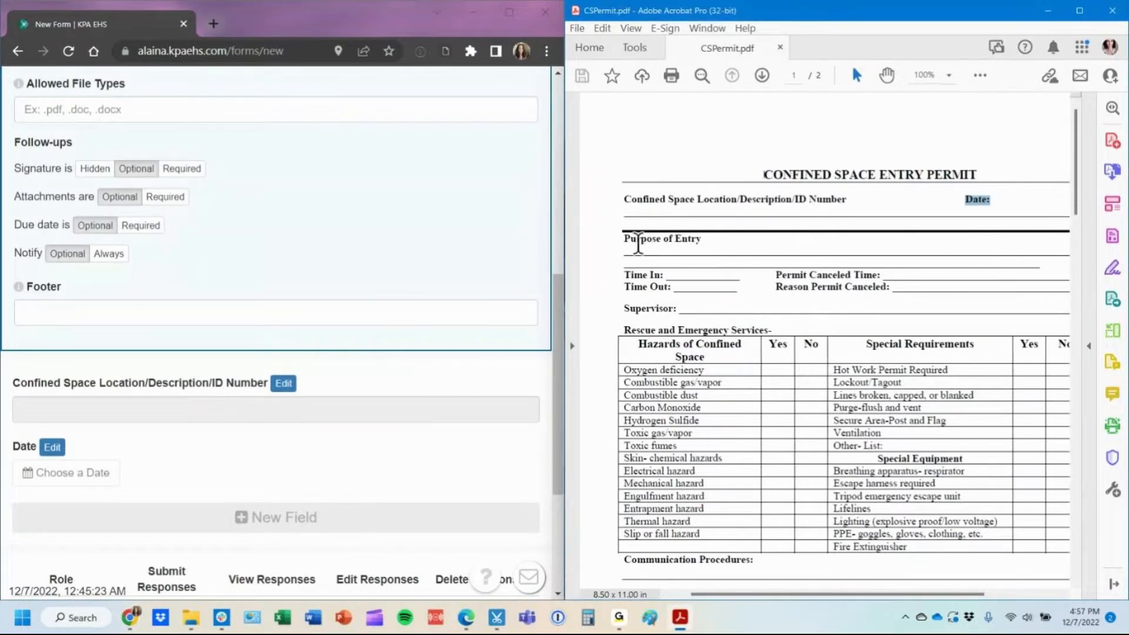
left_click_drag(623, 239, 701, 238)
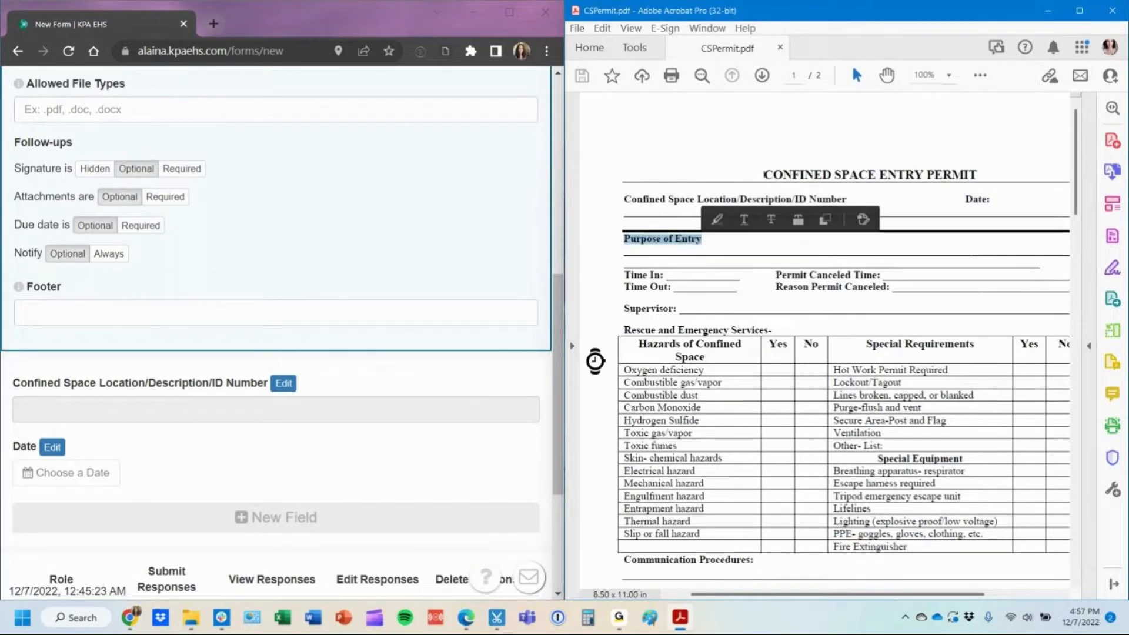
left_click(224, 520)
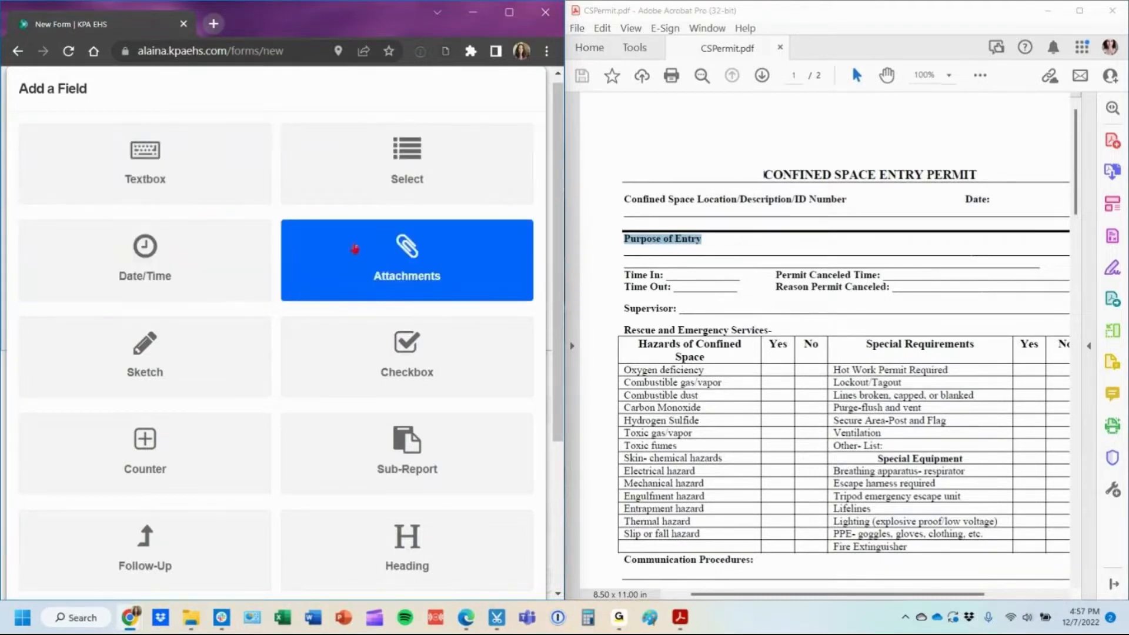
left_click(166, 156)
key("ctrl+v")
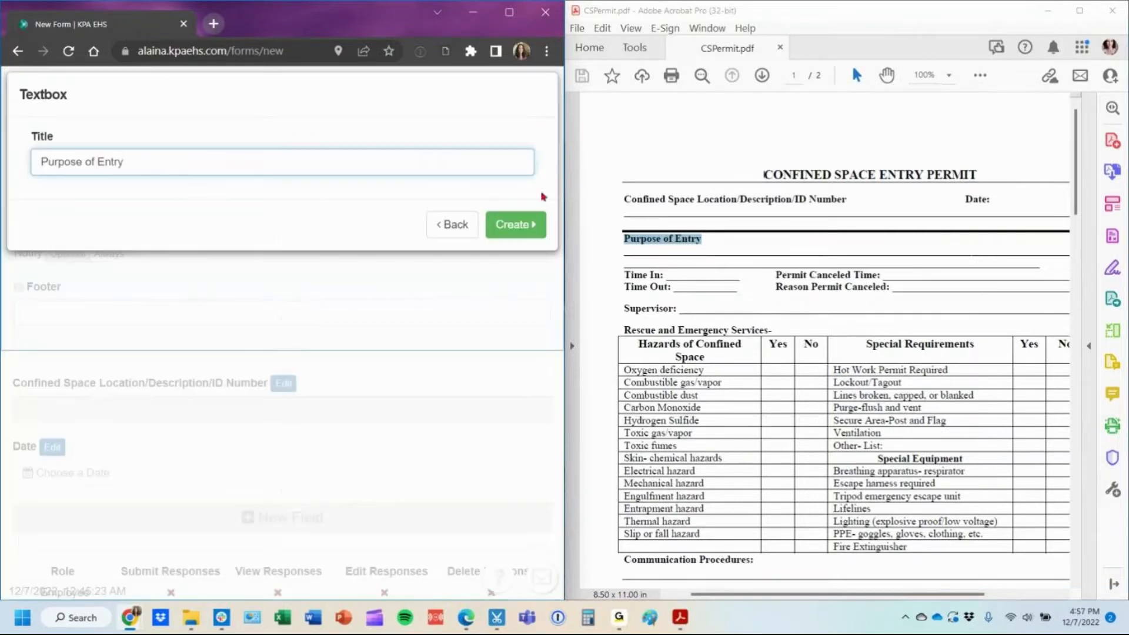
left_click(509, 224)
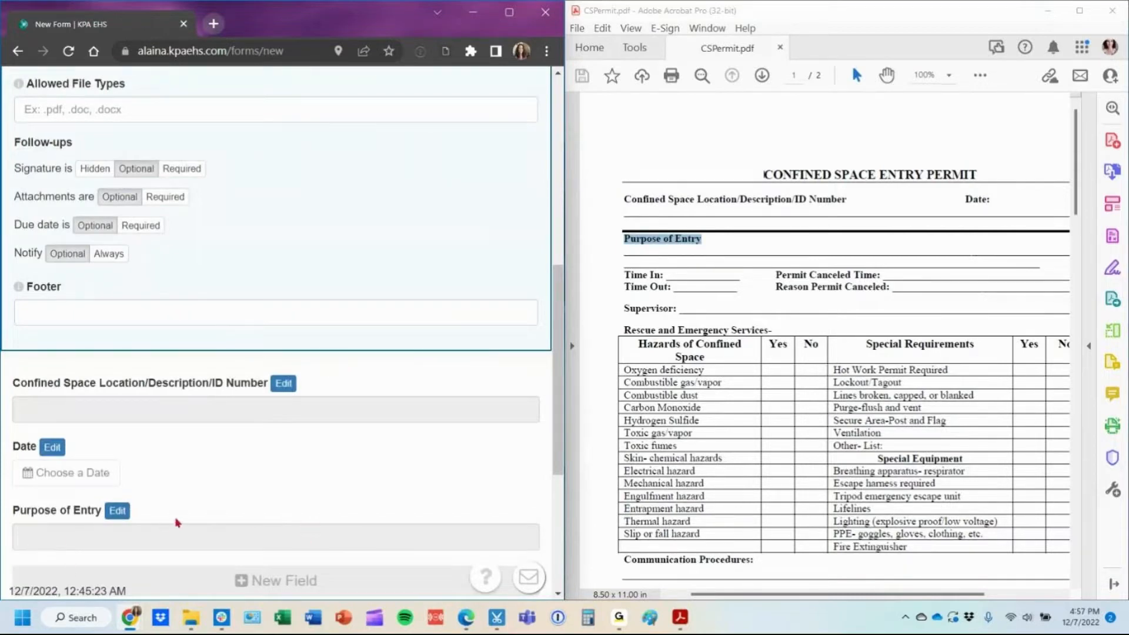
Review the Purpose of Entry field's visibility and advanced options, and set its type to Paragraph.
scroll(169, 446, "down", 1)
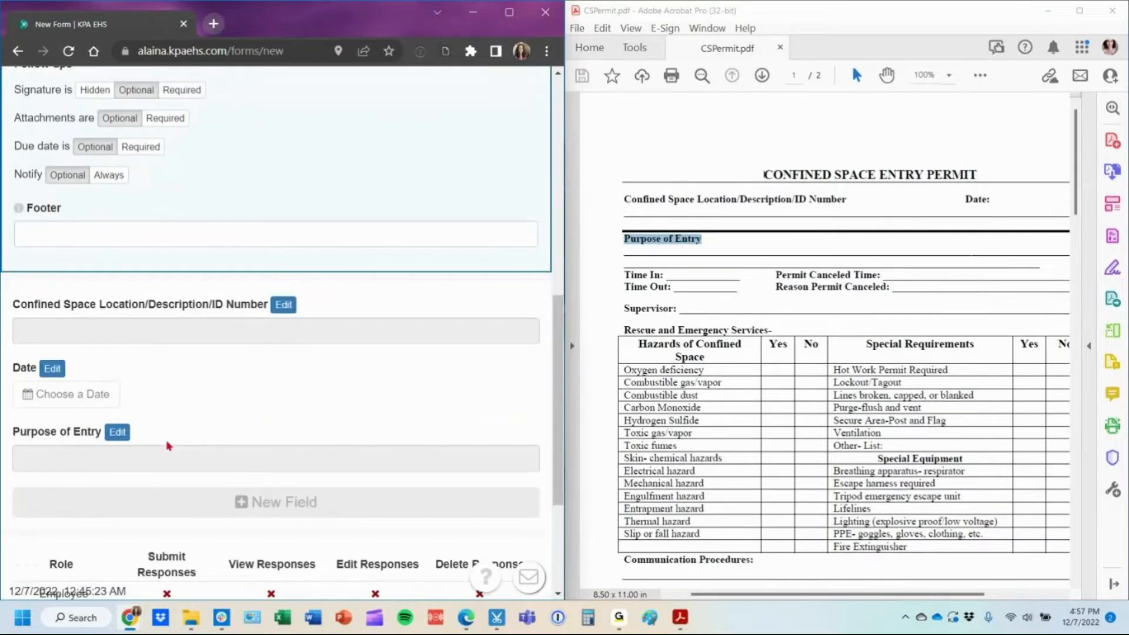
left_click(118, 433)
scroll(182, 376, "down", 3)
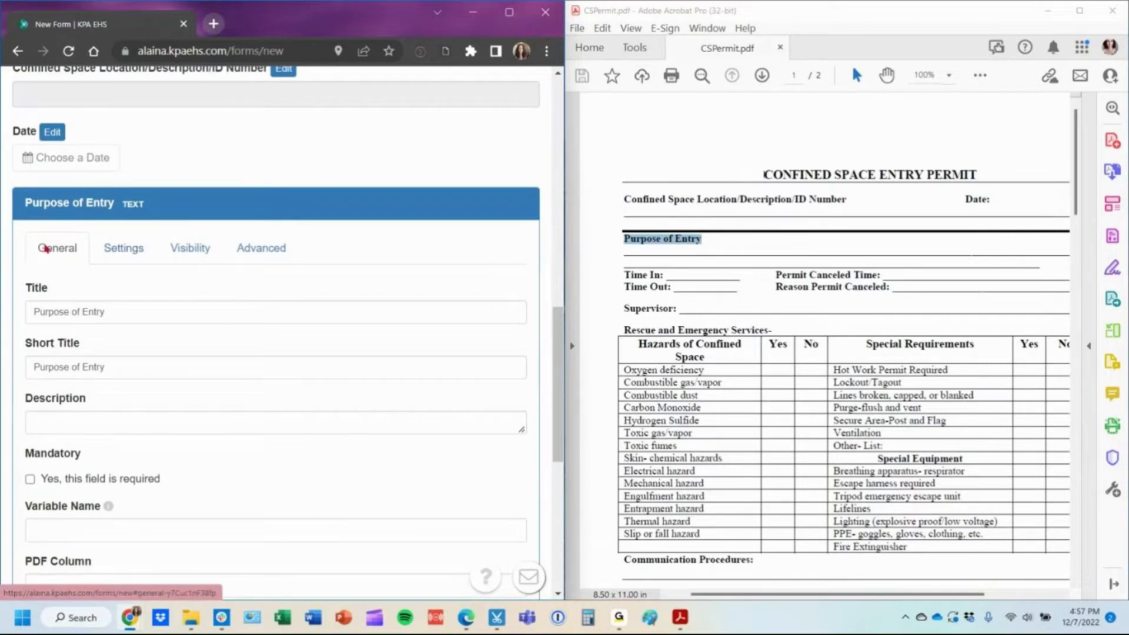
left_click(218, 261)
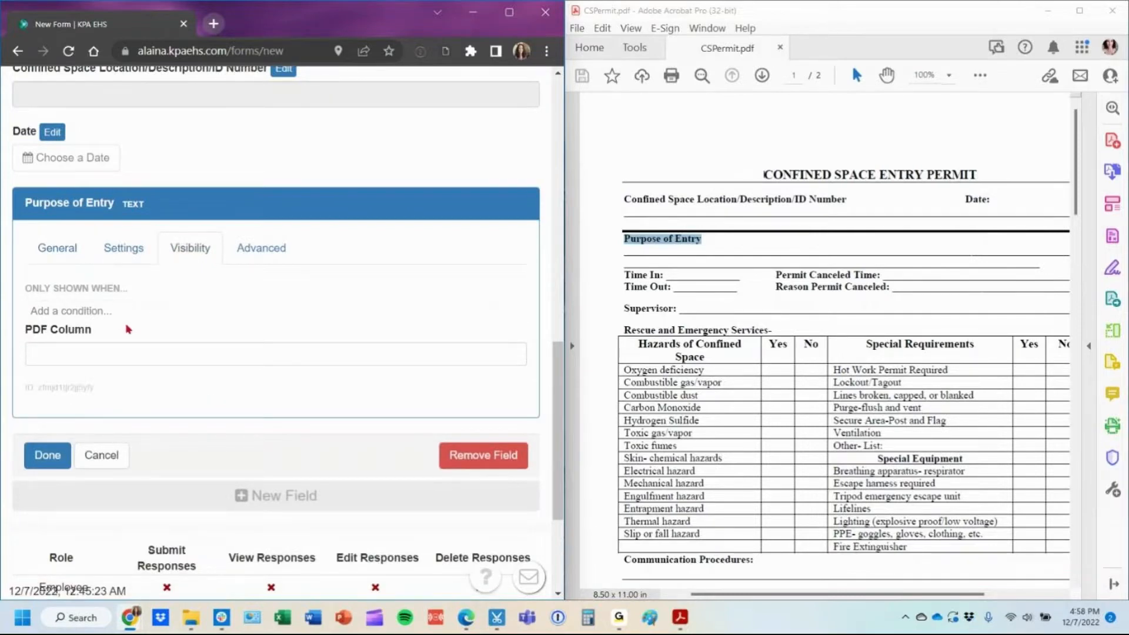
left_click(229, 254)
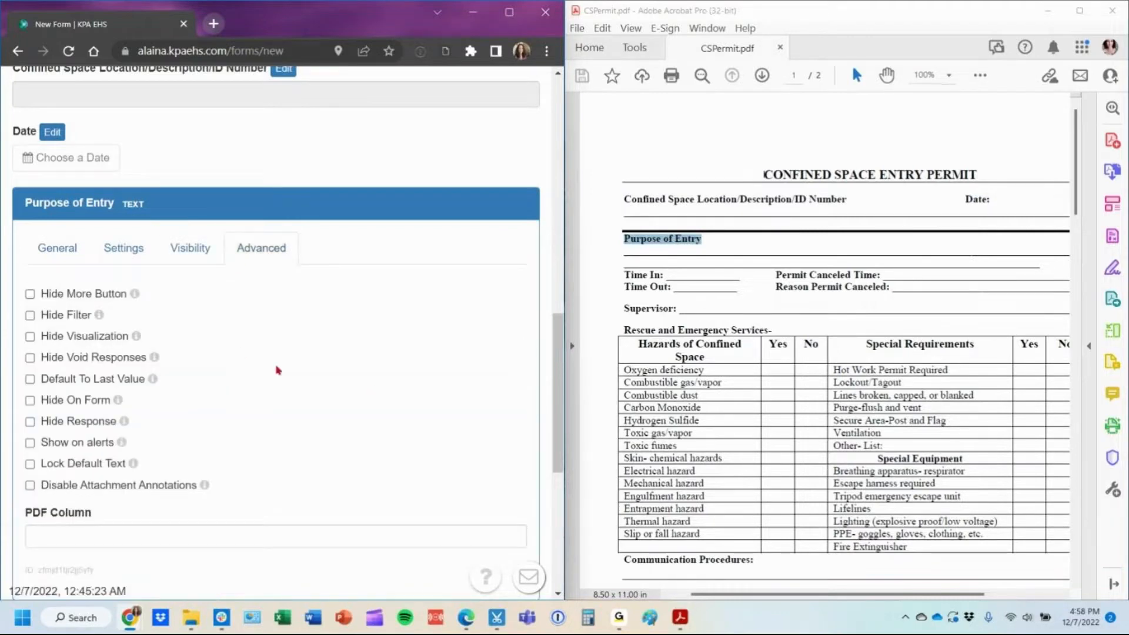
left_click(116, 265)
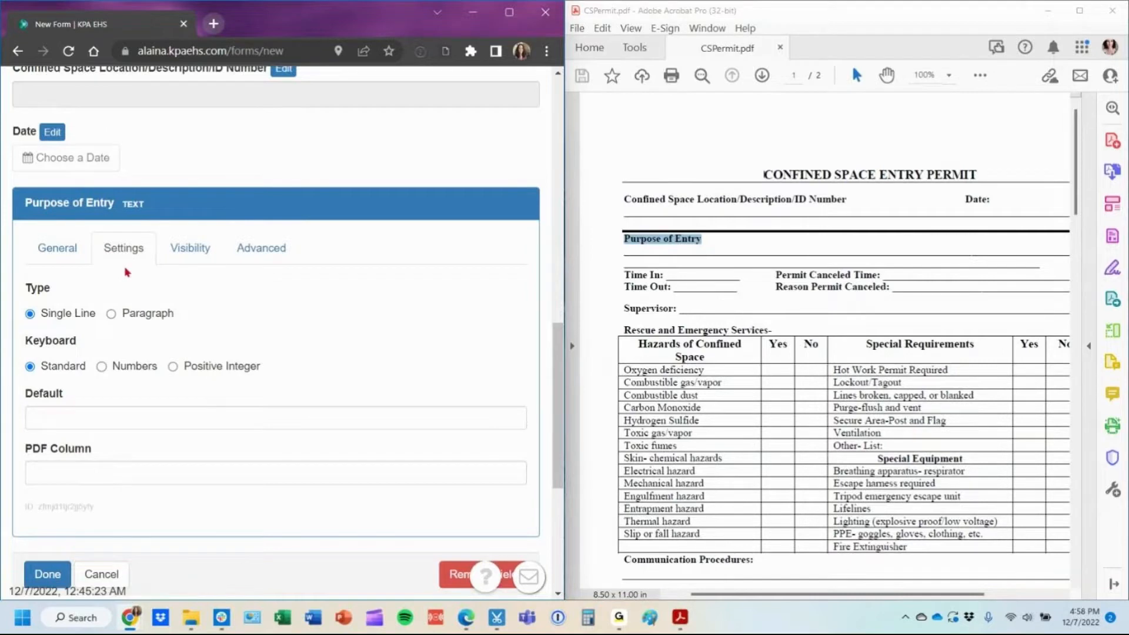
left_click(170, 317)
scroll(170, 316, "down", 1)
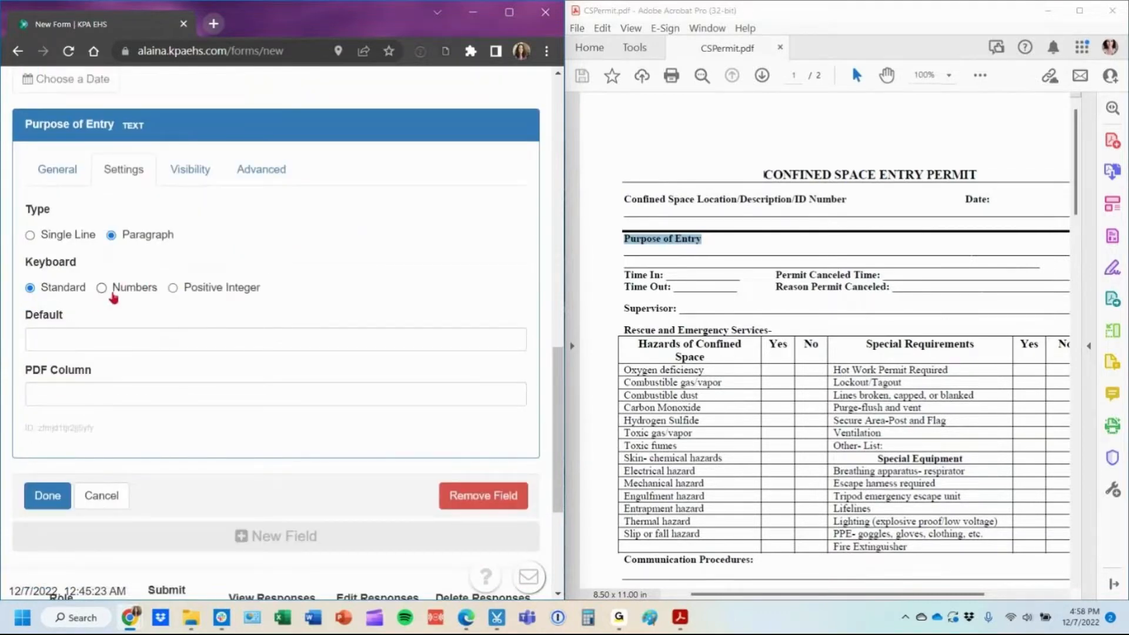
left_click(47, 497)
scroll(133, 170, "up", 1)
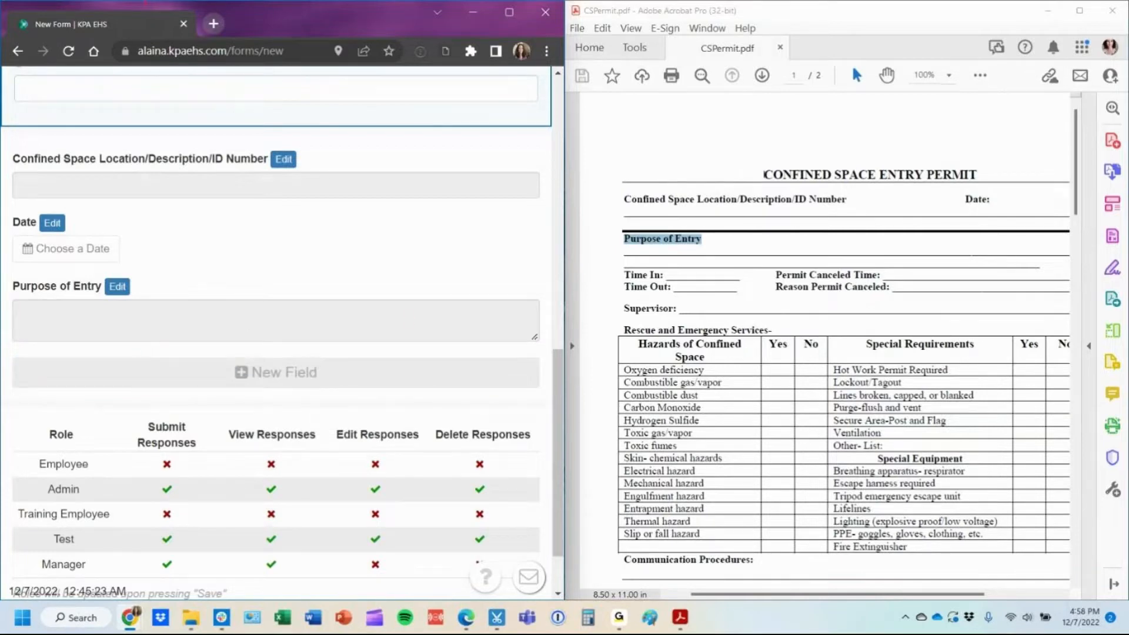
Add a Date/Time field titled "Time in" below the Purpose of Entry field.
left_click(284, 388)
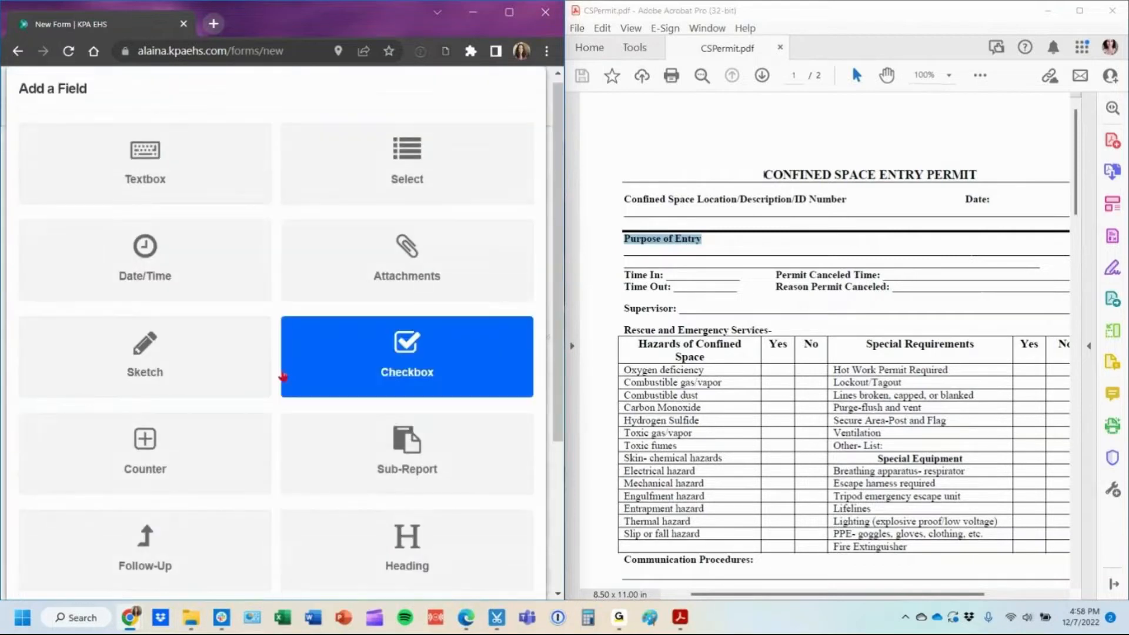
left_click(180, 291)
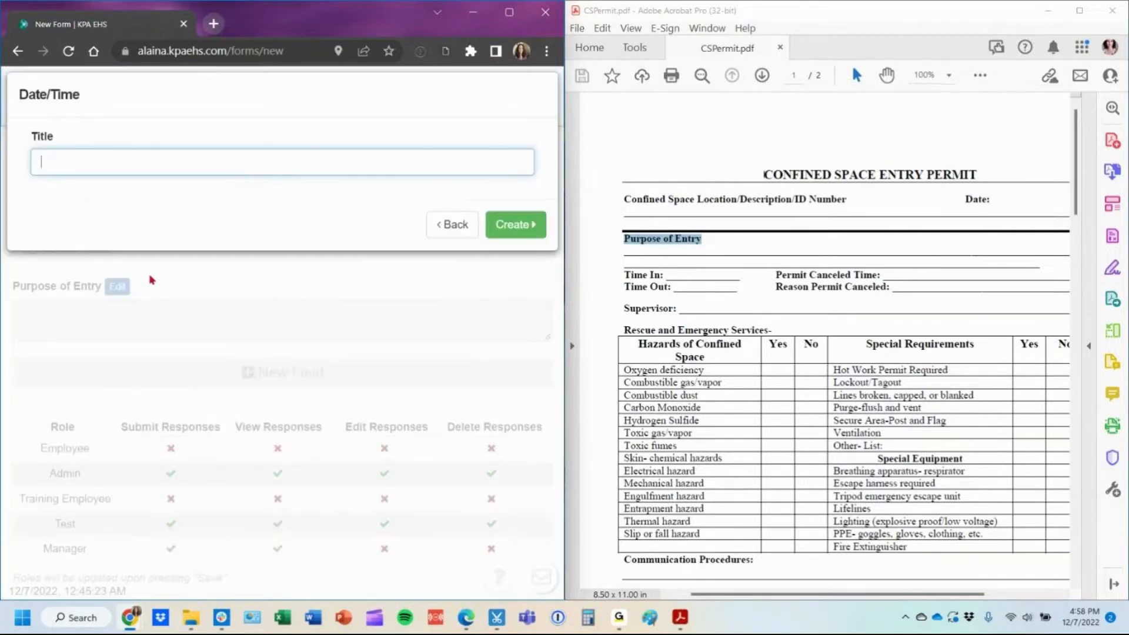
type("Time in")
key("Return")
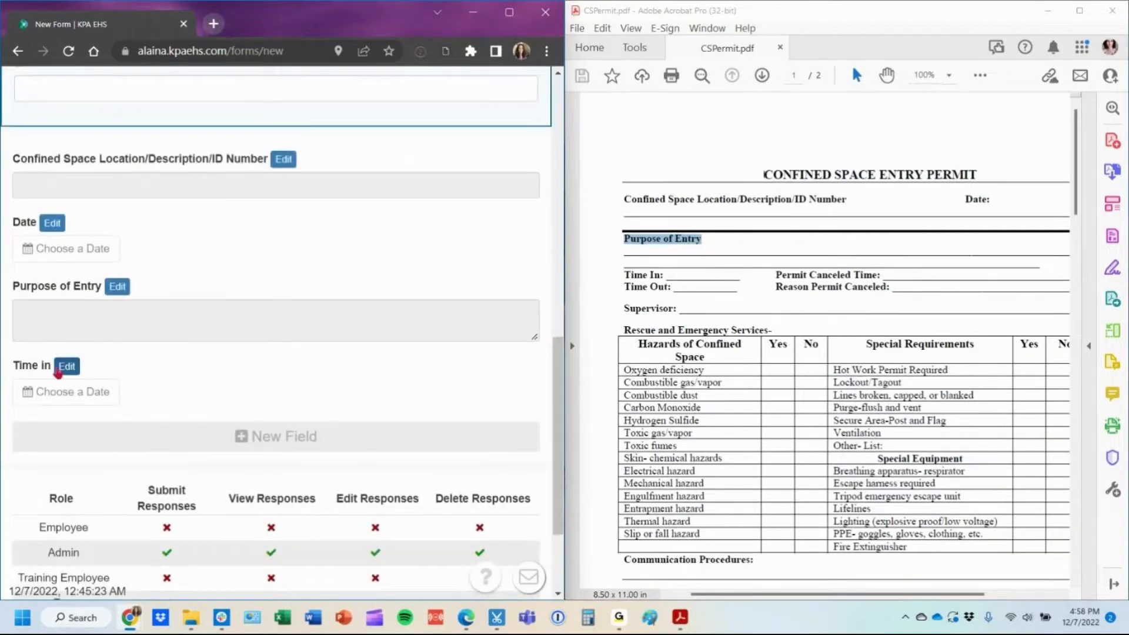
Configure the Time in field to capture only a time, with Date set to No and Time set to Yes.
left_click(65, 366)
scroll(57, 364, "down", 3)
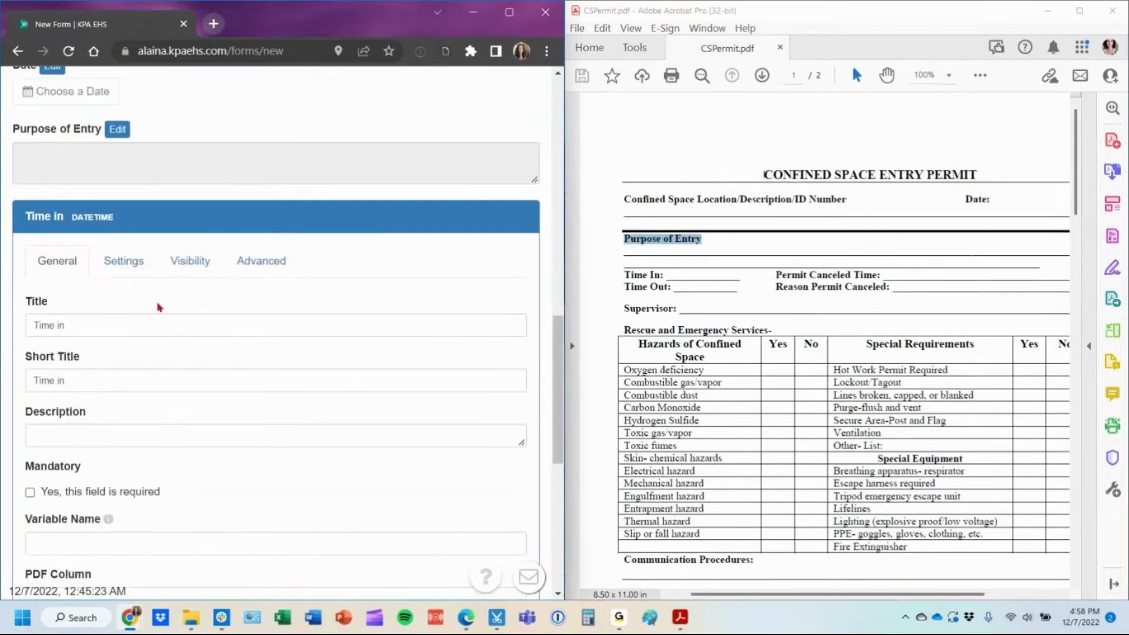
left_click(135, 266)
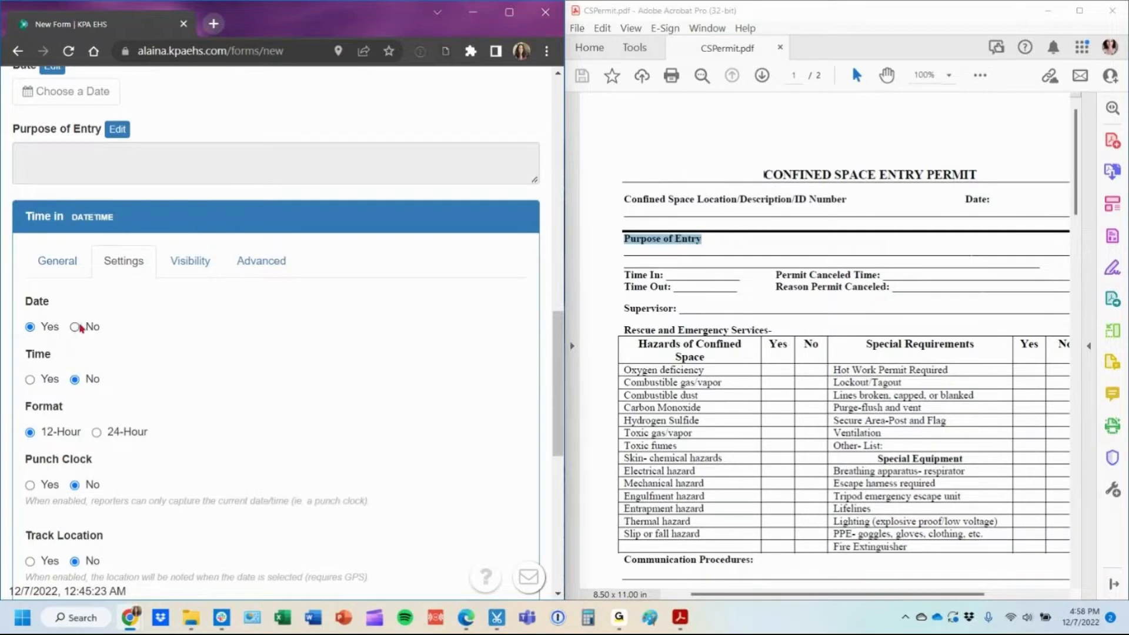
left_click(74, 327)
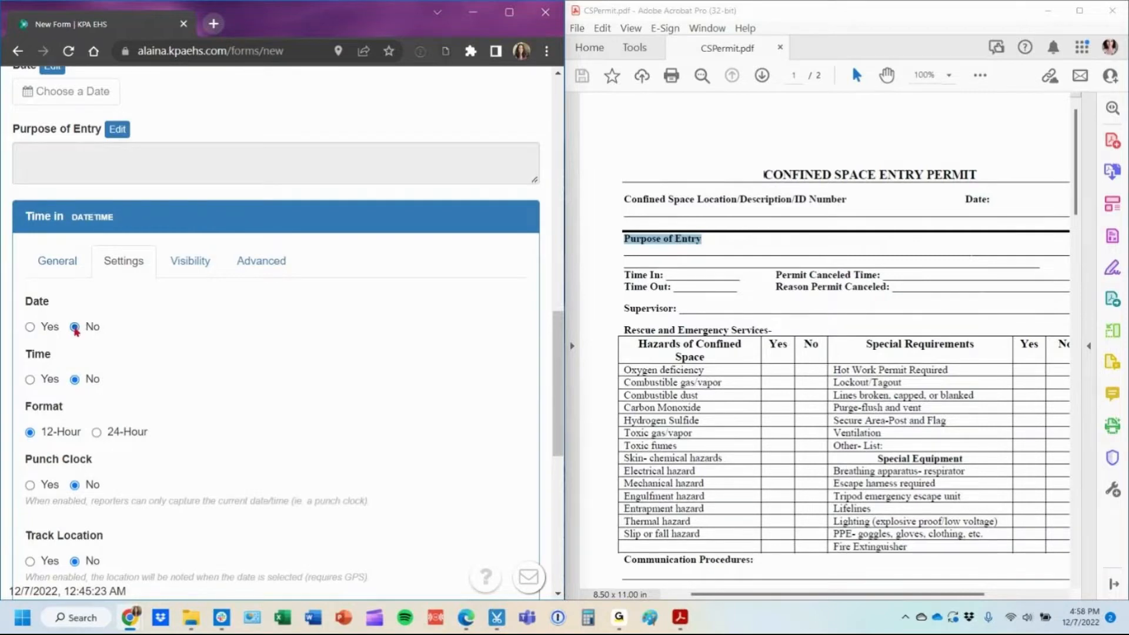
left_click(30, 380)
scroll(52, 442, "down", 3)
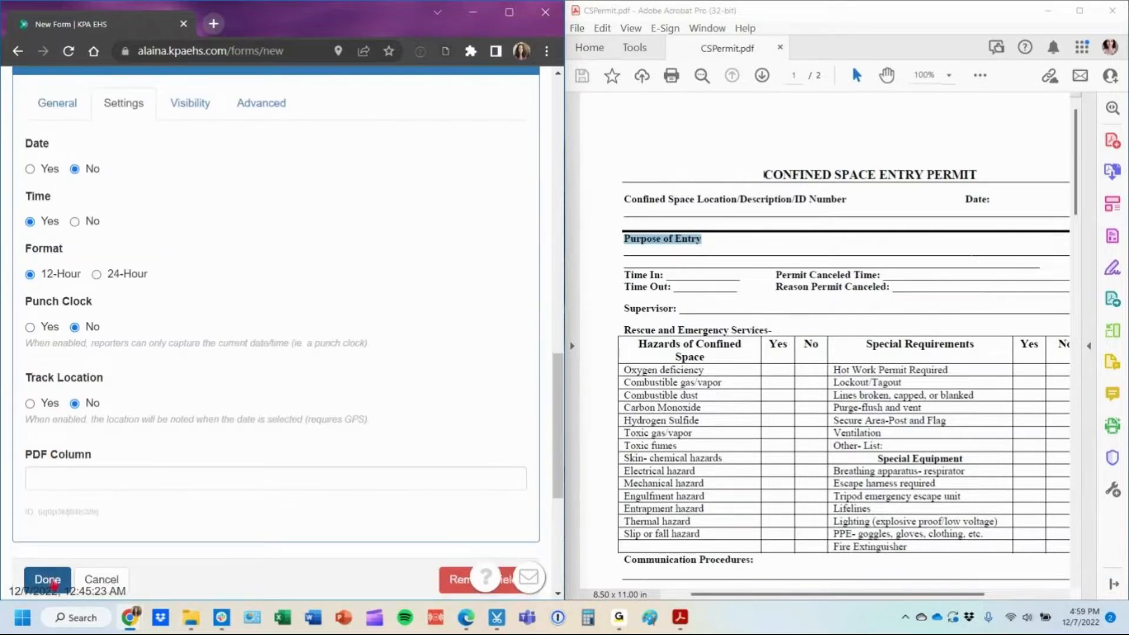
left_click(53, 583)
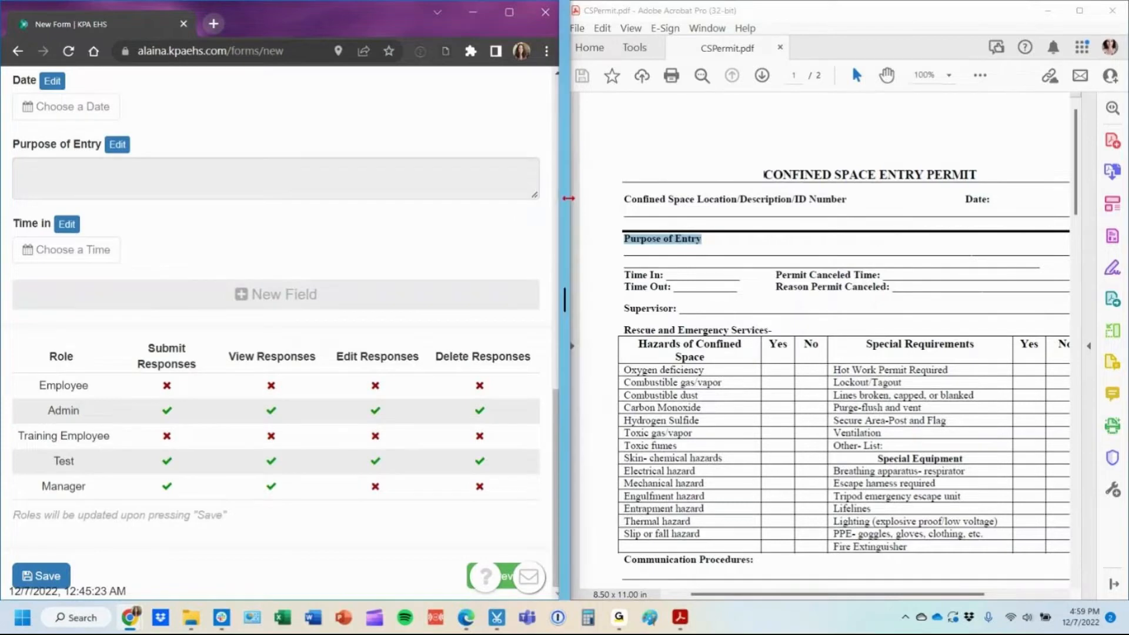
Widen the form's browser window with the navigation sidebar collapsed, and duplicate the Time in field with the title "Time out".
left_click_drag(568, 198, 654, 198)
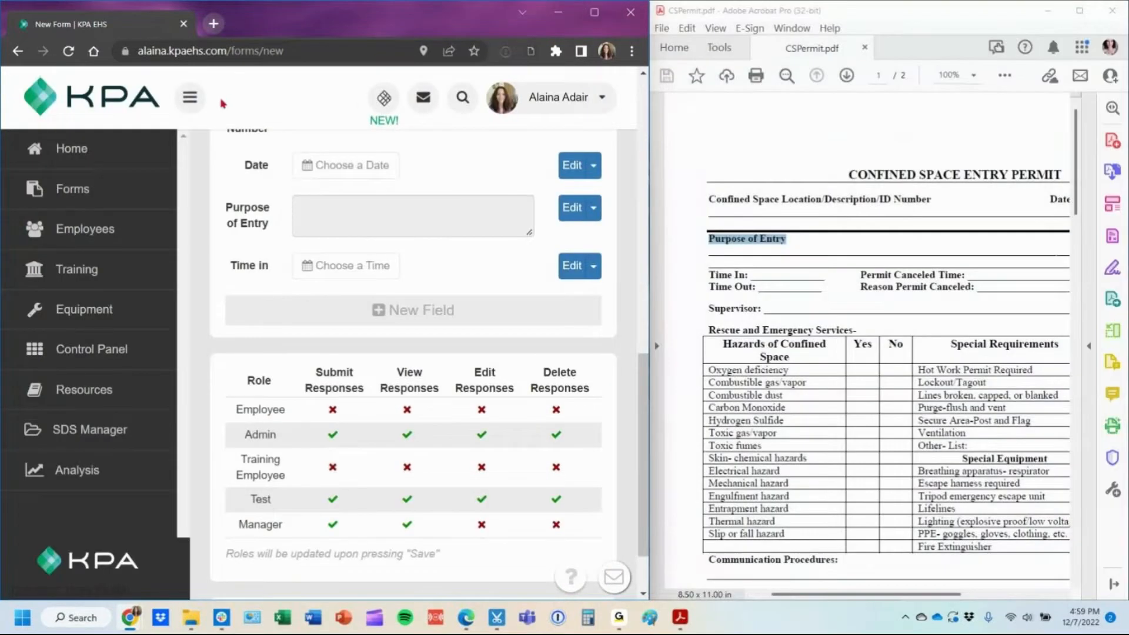
left_click(190, 97)
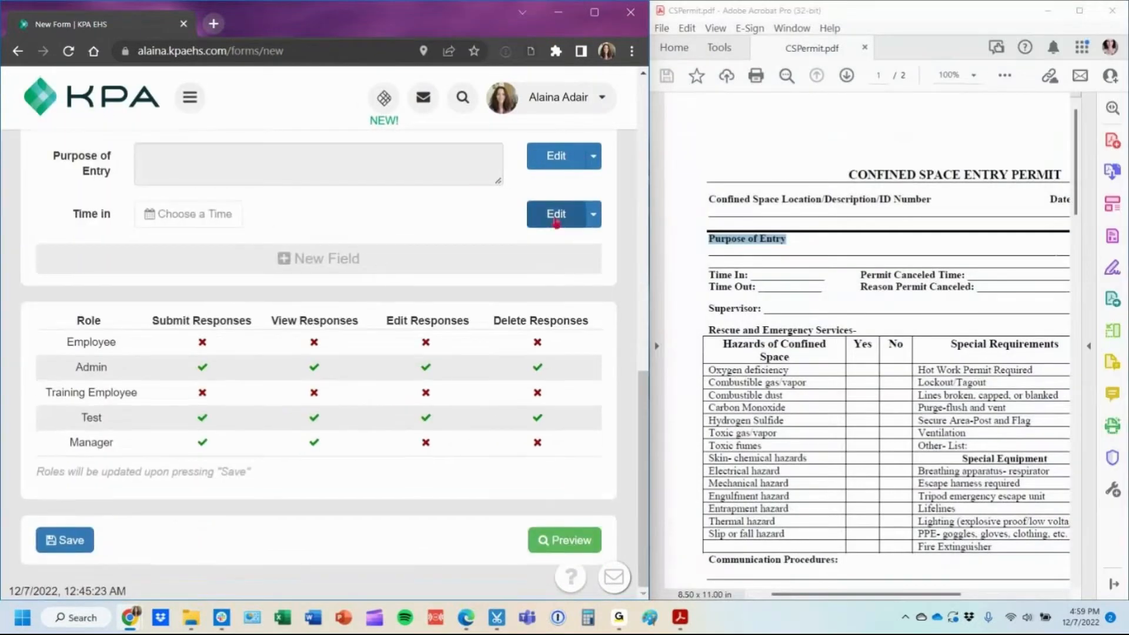
left_click(594, 216)
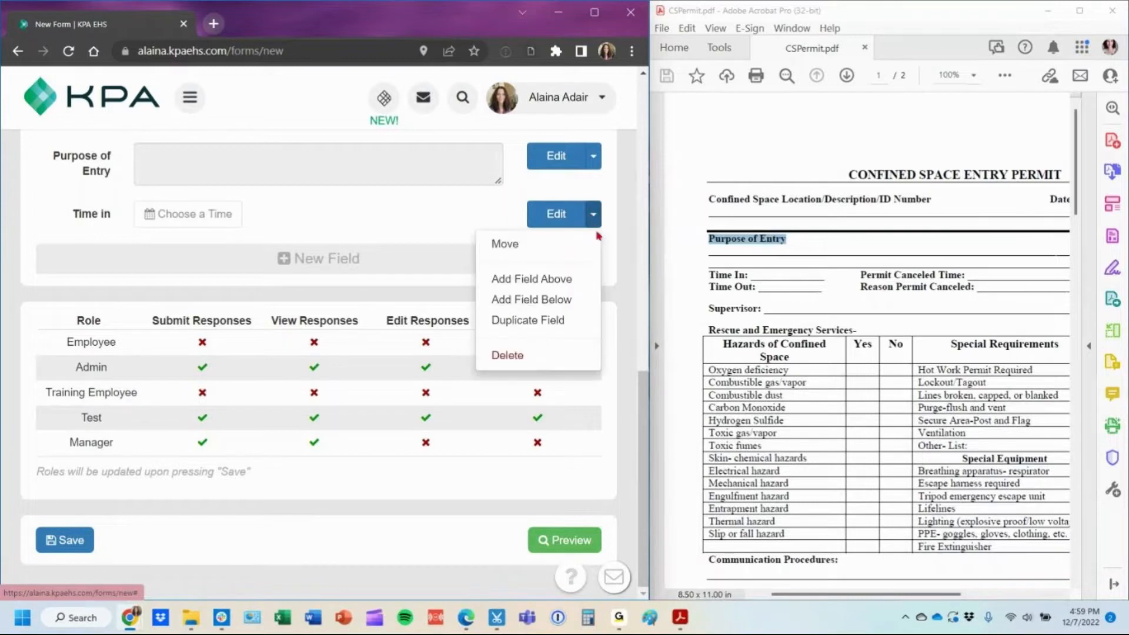
left_click(562, 331)
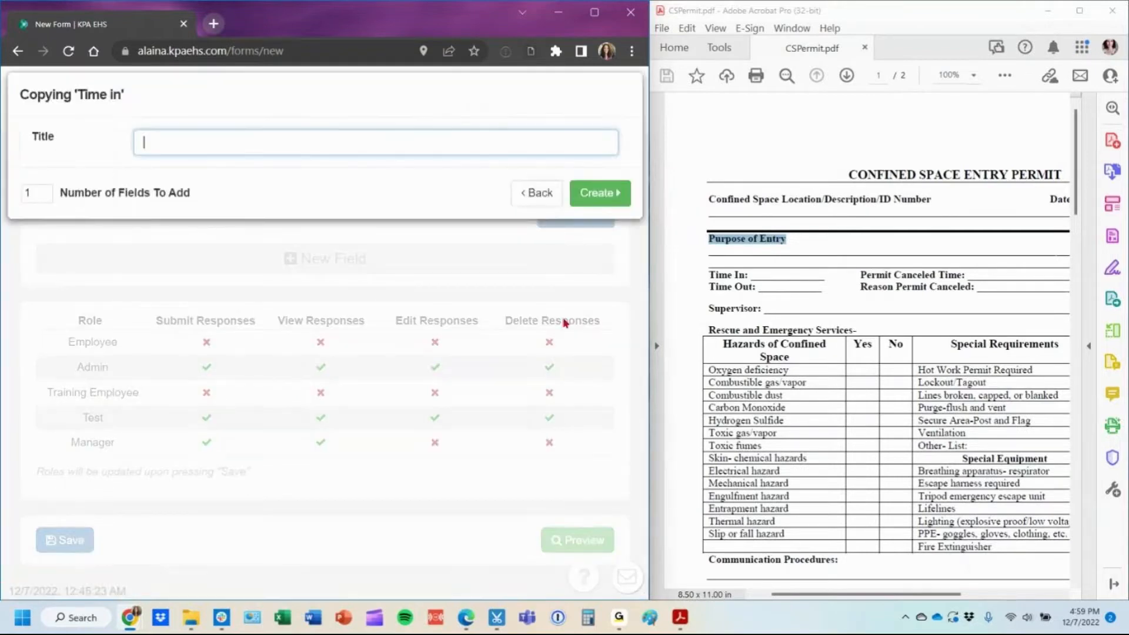
type("Time out")
key("Return")
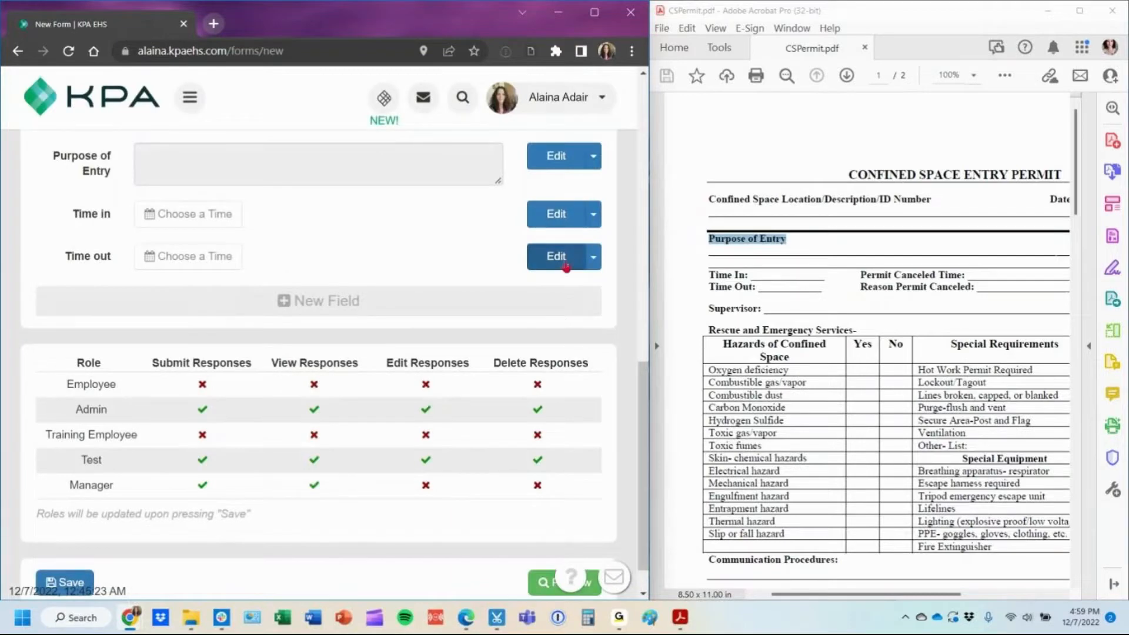
Check the Date, Time and Format settings of the duplicated Time out field and close its editor.
left_click(564, 265)
left_click(167, 315)
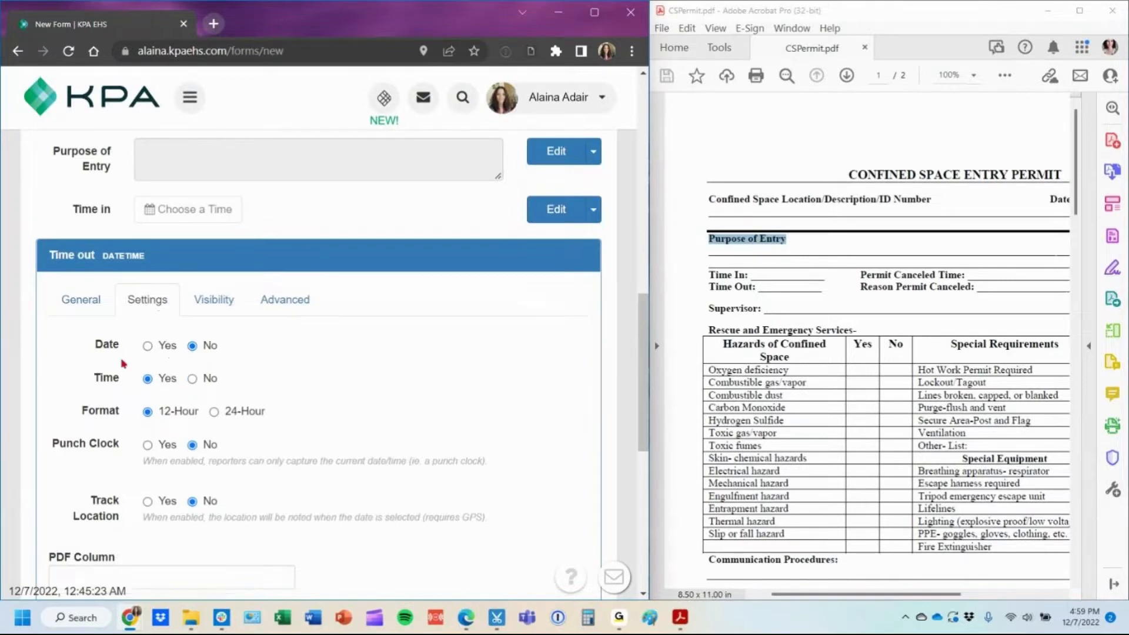
scroll(87, 479, "down", 1)
scroll(87, 480, "down", 1)
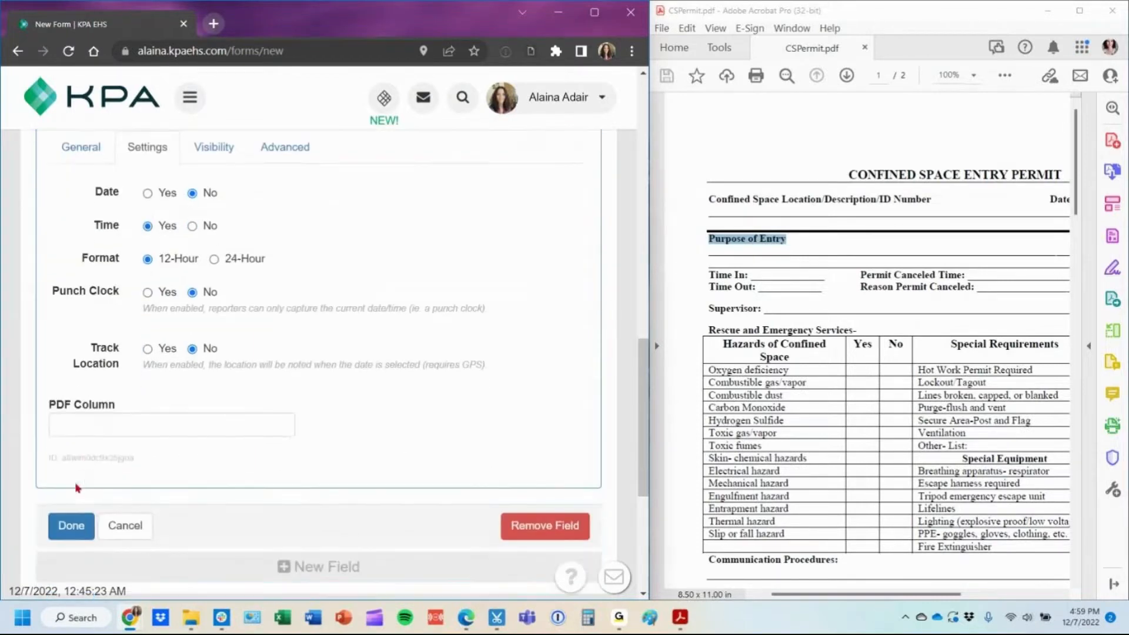
left_click(79, 532)
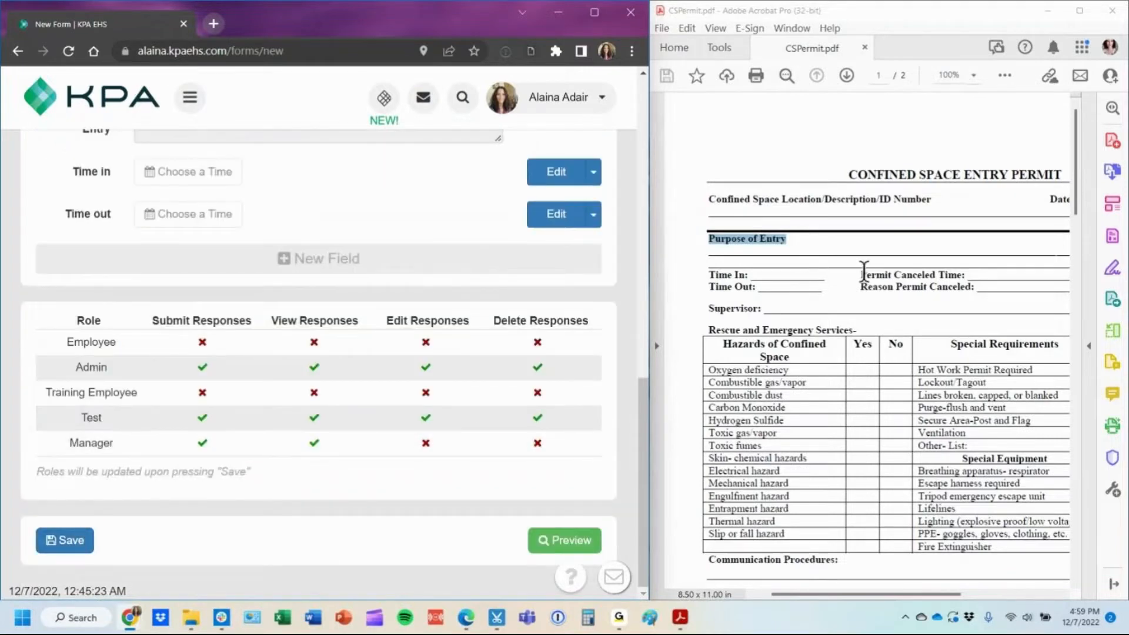
Duplicate the Time out field with the title "Permit Canceled Time", copying the title from the PDF permit.
left_click_drag(863, 272, 947, 276)
key("ctrl+c")
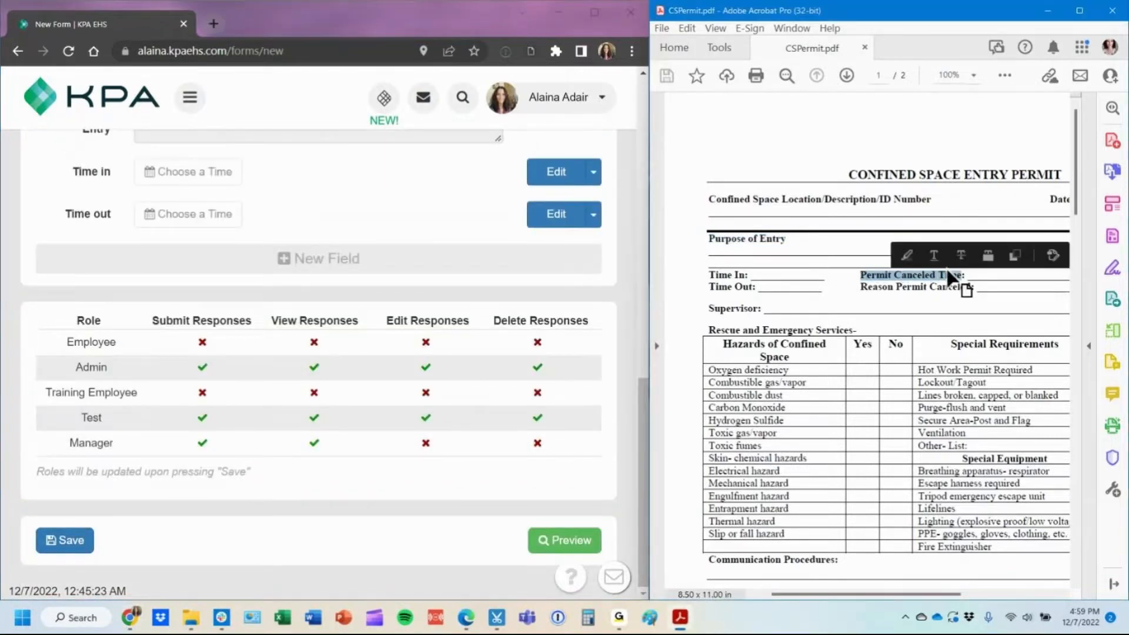
left_click(593, 215)
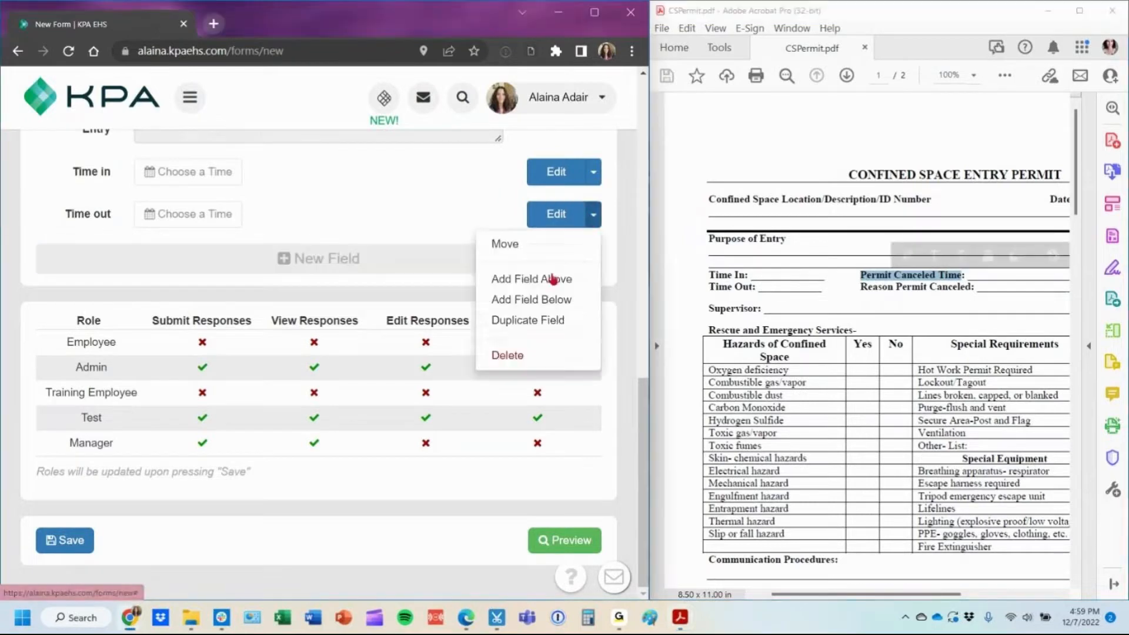
left_click(518, 329)
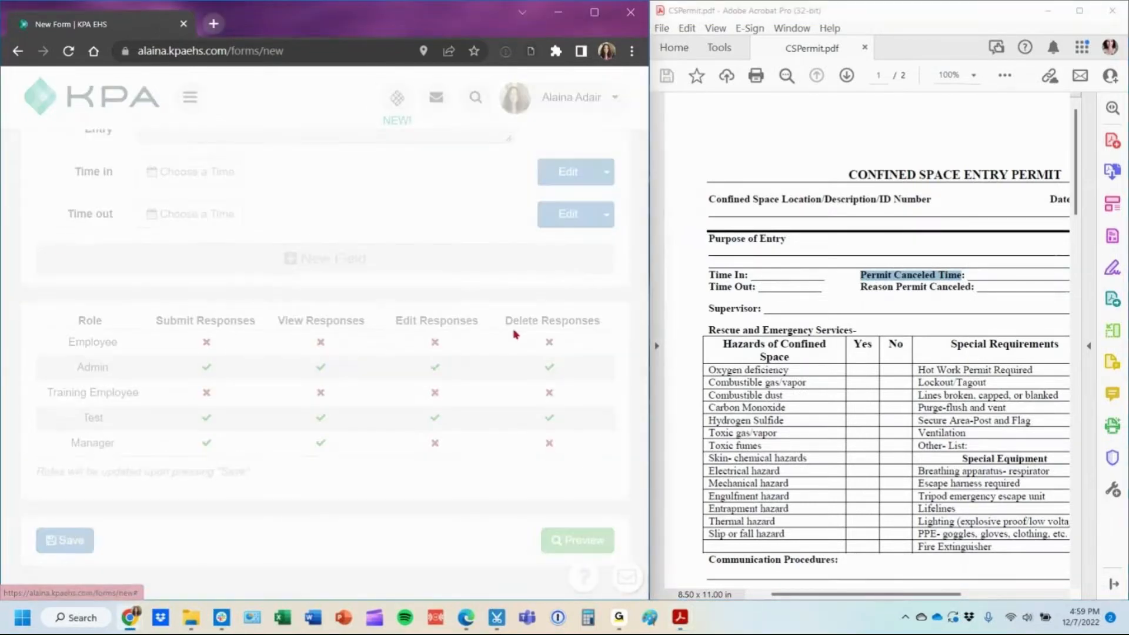
key("ctrl+v")
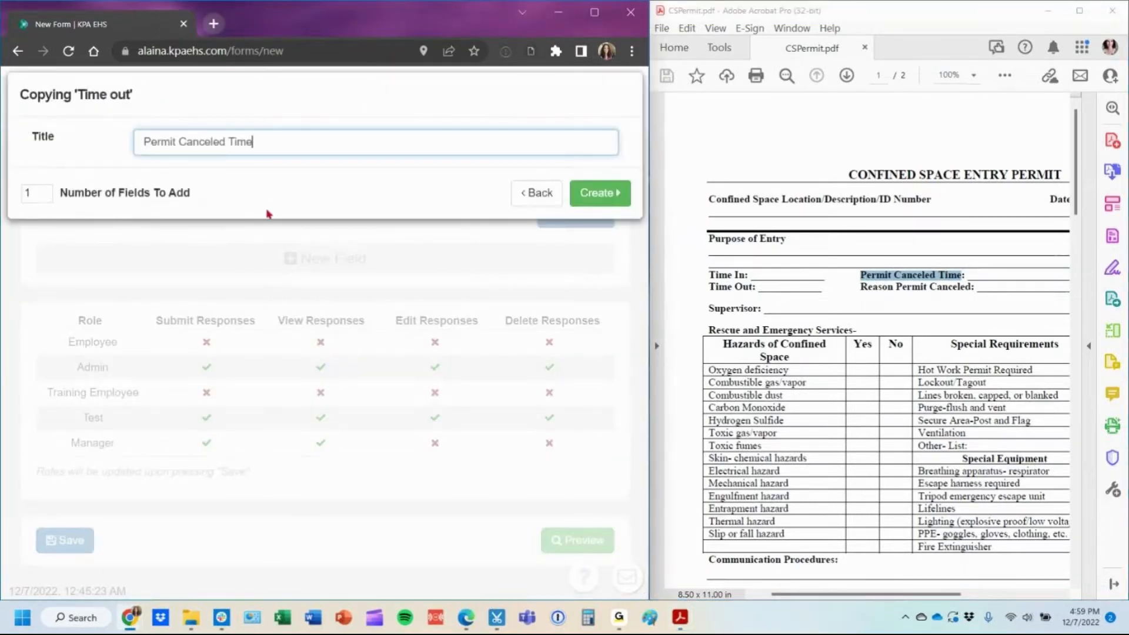
left_click(597, 194)
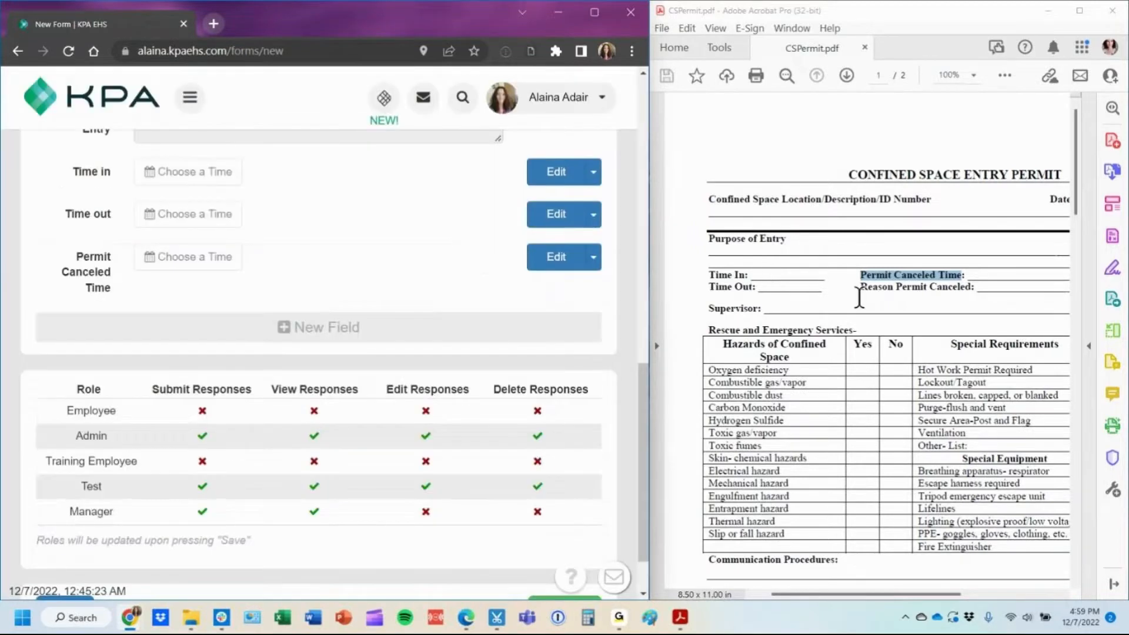
Add a Textbox field titled "Reason Permit Canceled", copying the title from the PDF permit.
left_click_drag(860, 288, 972, 288)
key("ctrl+c")
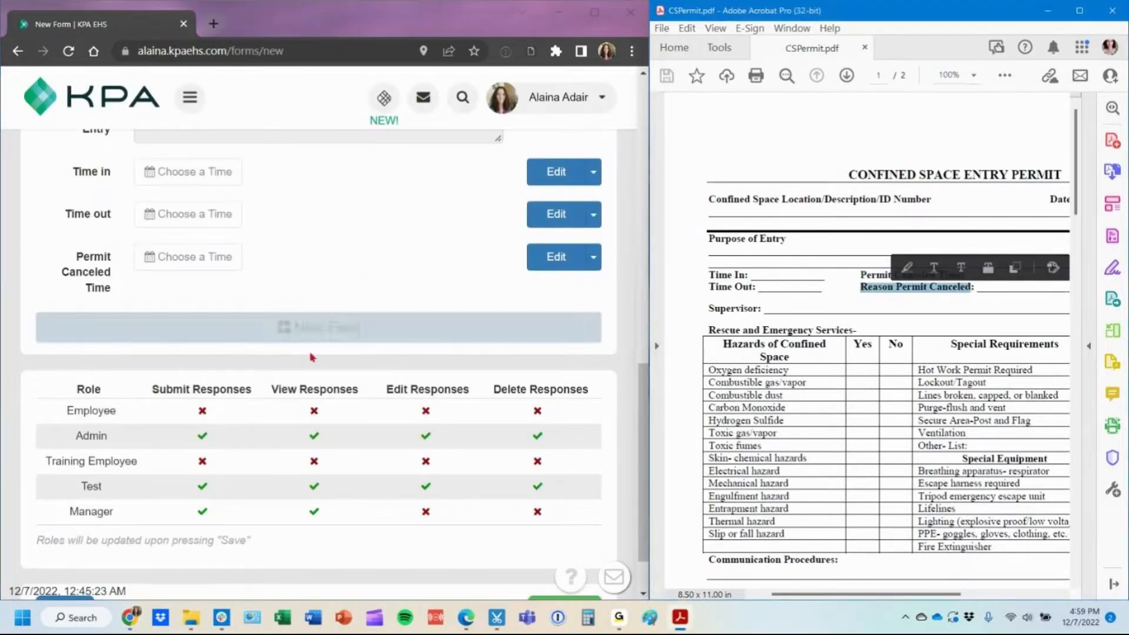
left_click(320, 330)
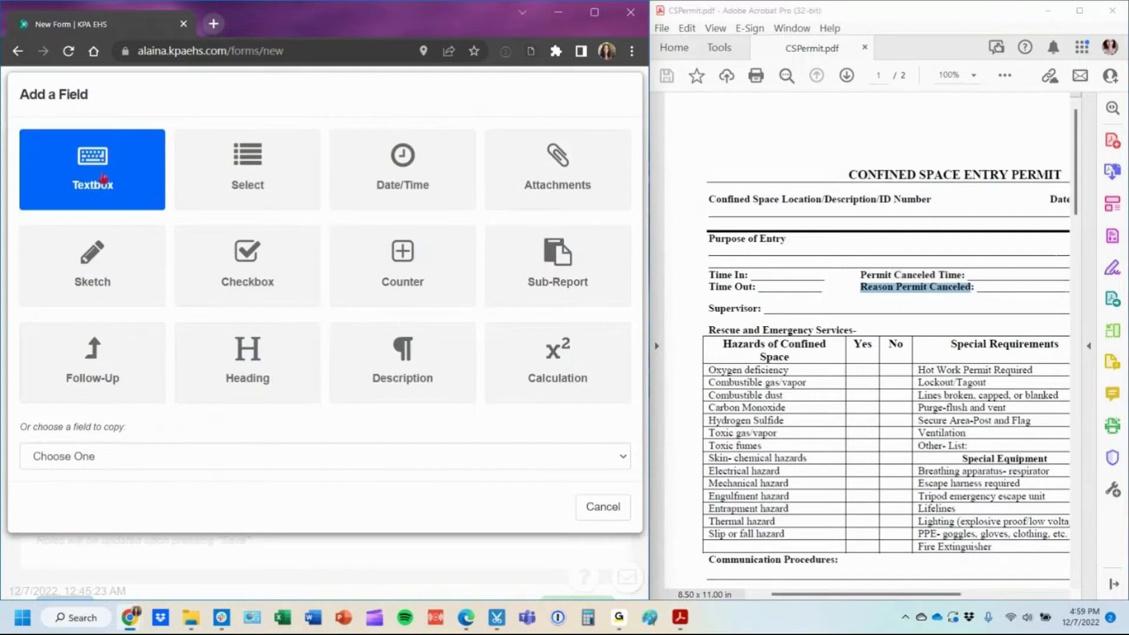
left_click(104, 180)
key("ctrl+v")
left_click(580, 199)
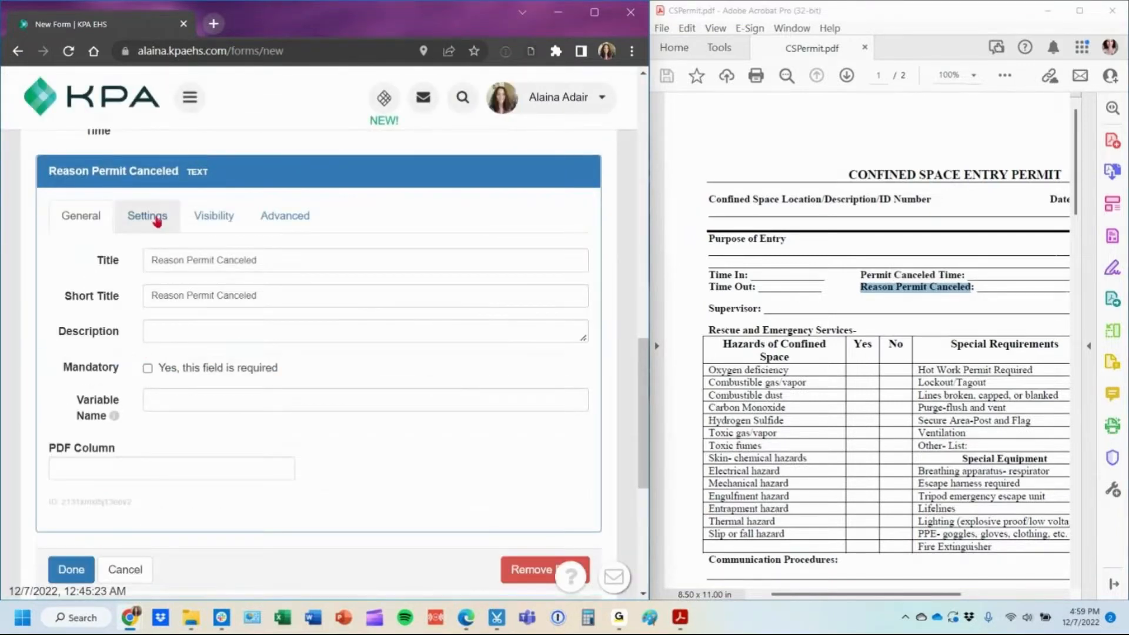
Set the Reason Permit Canceled field's type to Paragraph and finish editing it.
left_click(156, 220)
left_click(229, 261)
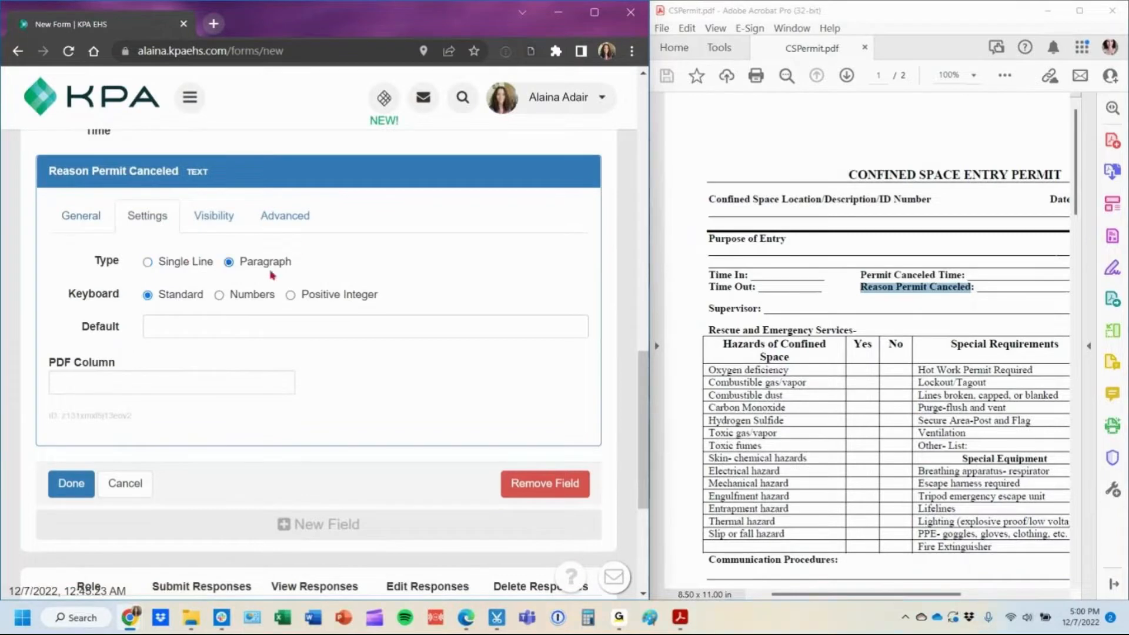
left_click(71, 487)
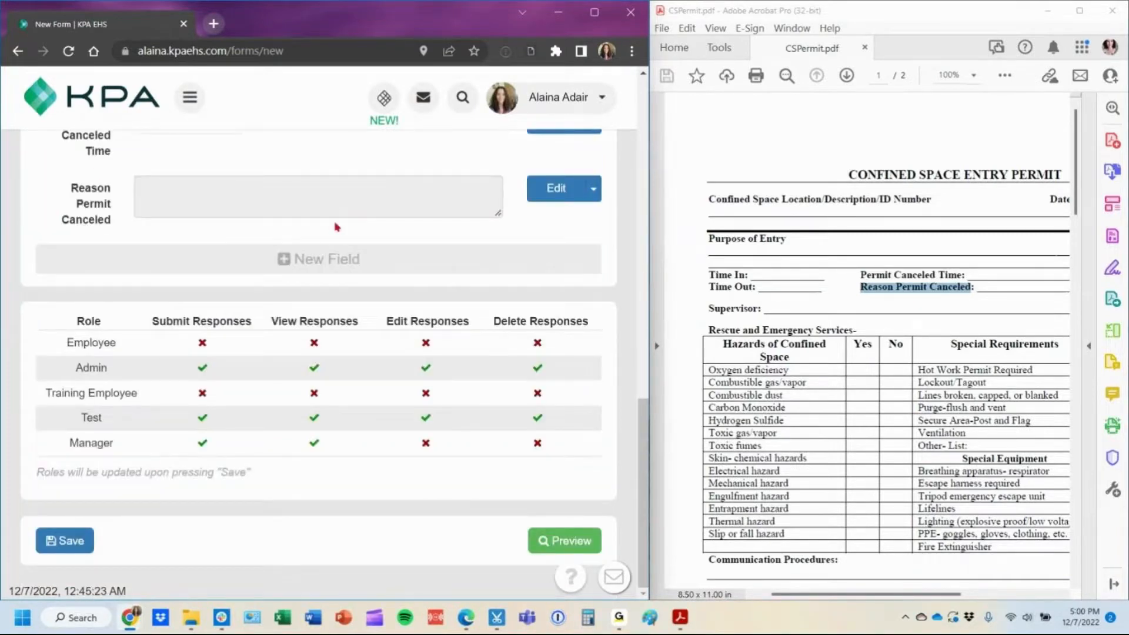
Add a Select field titled "Supervisor", copying the label from the PDF permit without its colon.
left_click_drag(876, 594, 851, 596)
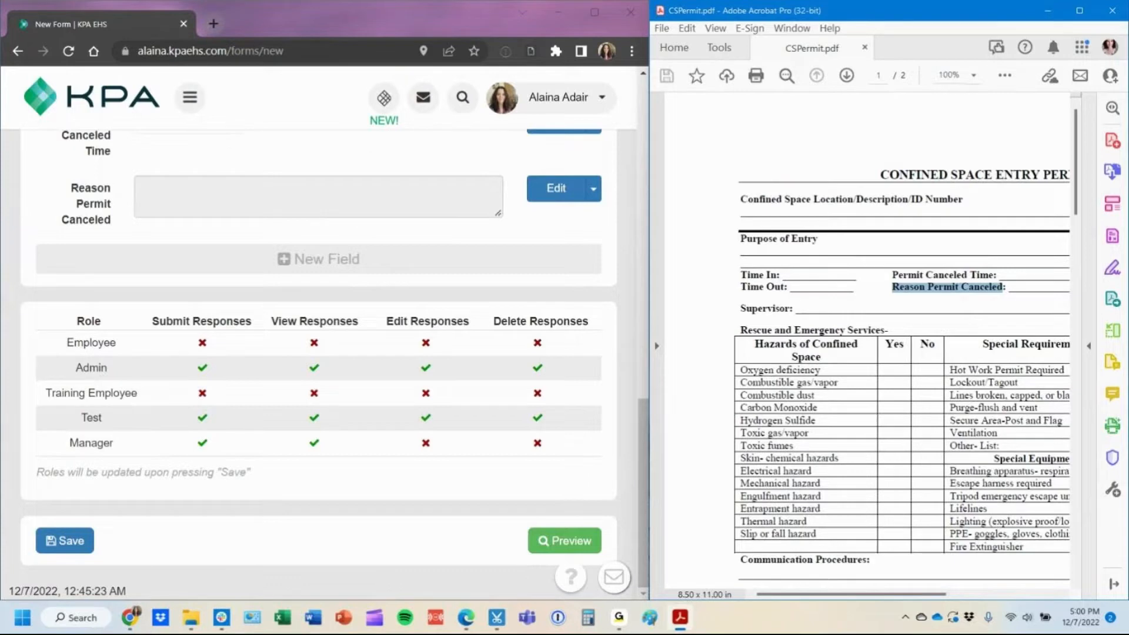
double_click(759, 308)
key("ctrl+c")
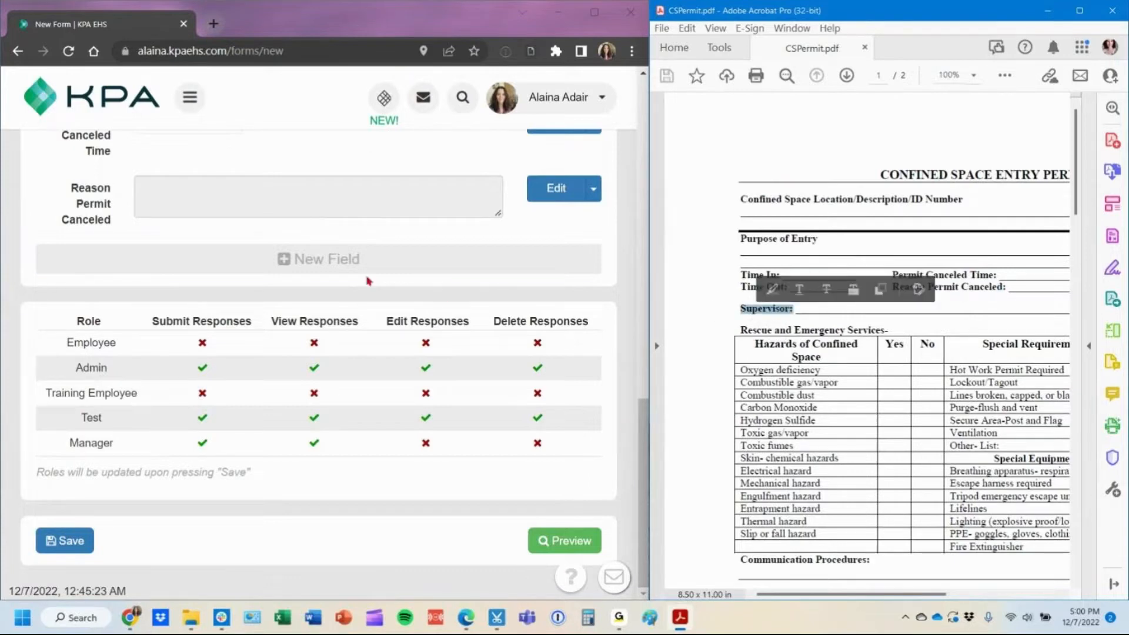
left_click(373, 262)
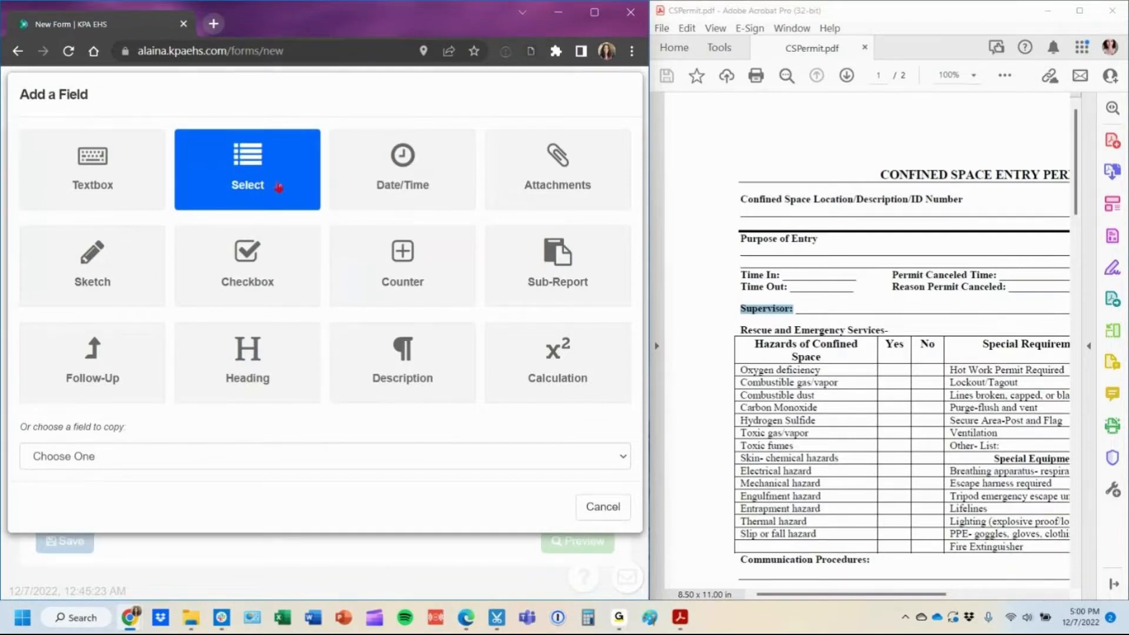
left_click(278, 187)
key("ctrl+v")
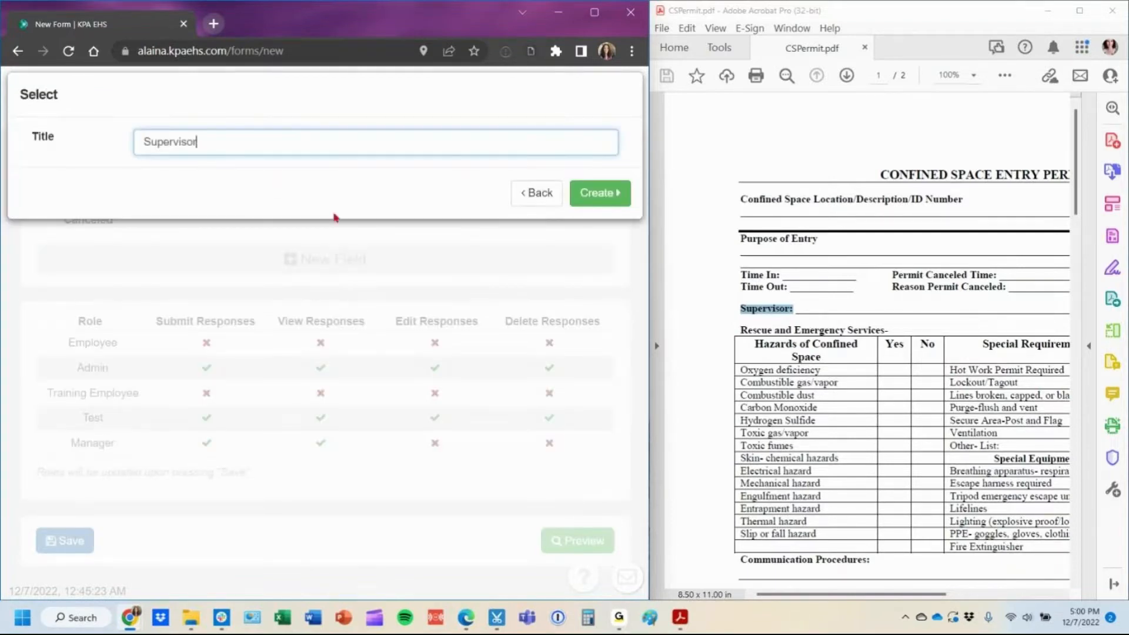
key("Return")
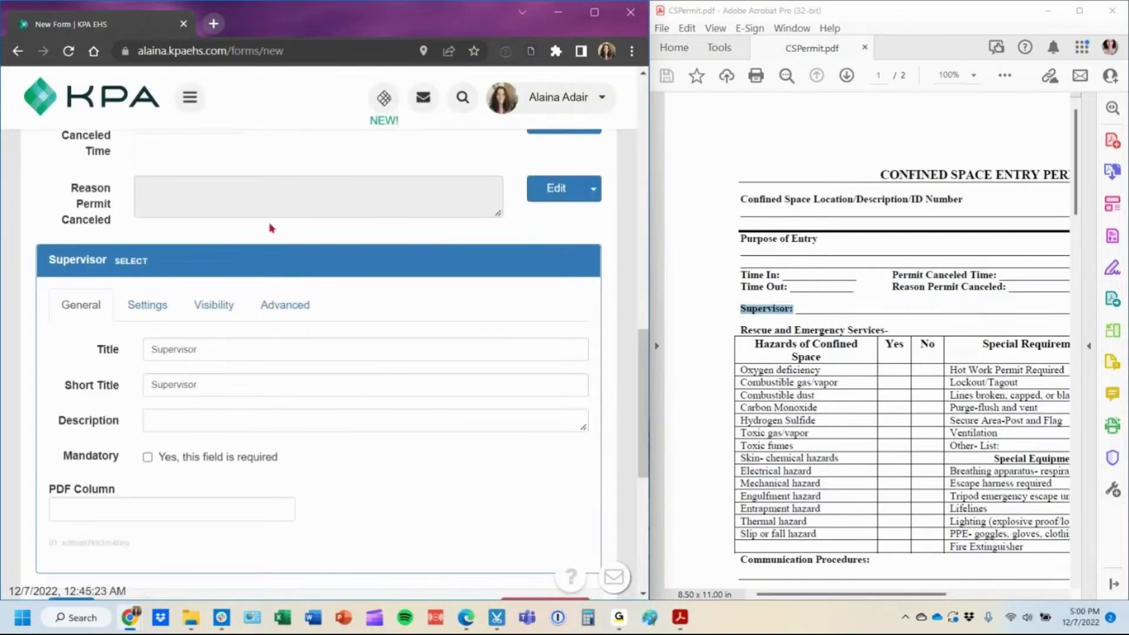
Set the Supervisor field's option source to Employee and finish editing it.
left_click(127, 306)
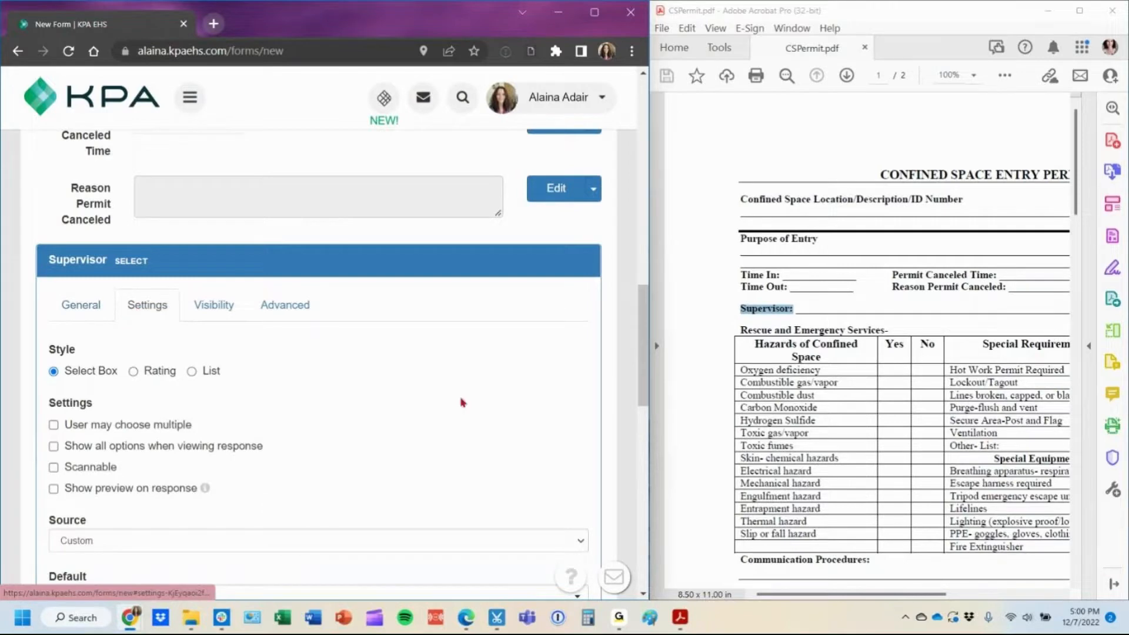
scroll(462, 400, "down", 3)
left_click(233, 387)
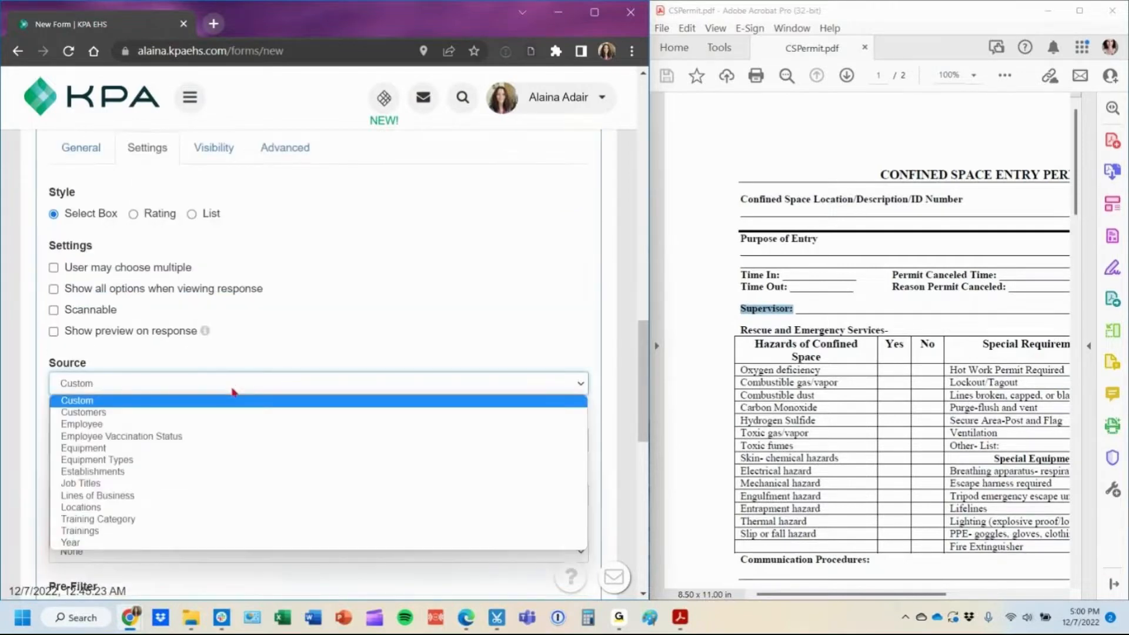
left_click(229, 425)
scroll(223, 423, "down", 6)
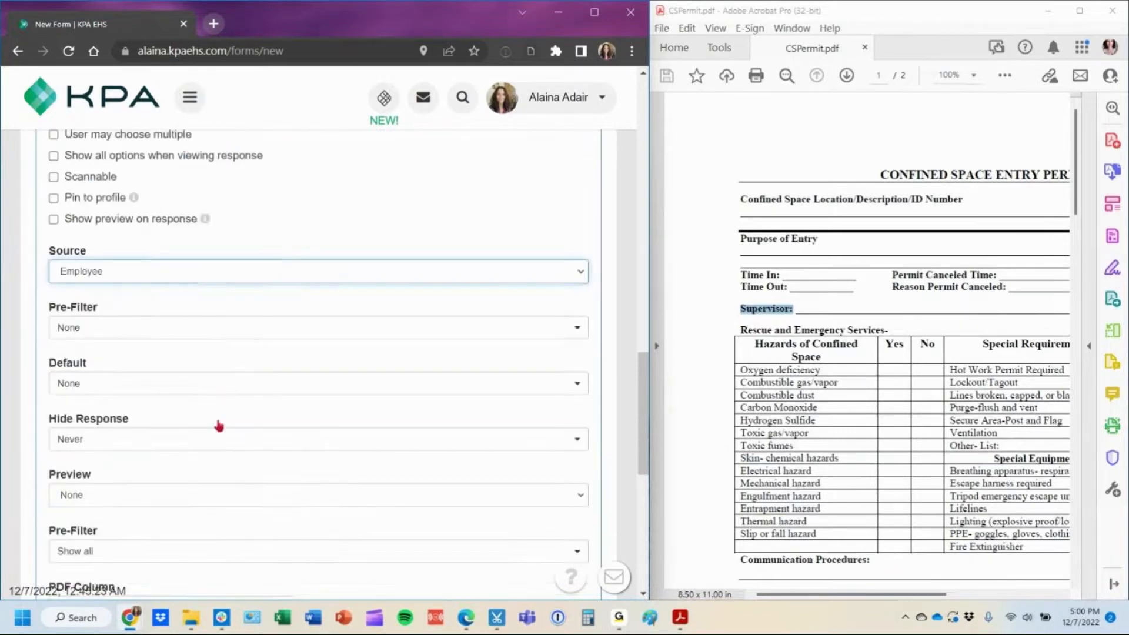
left_click(69, 526)
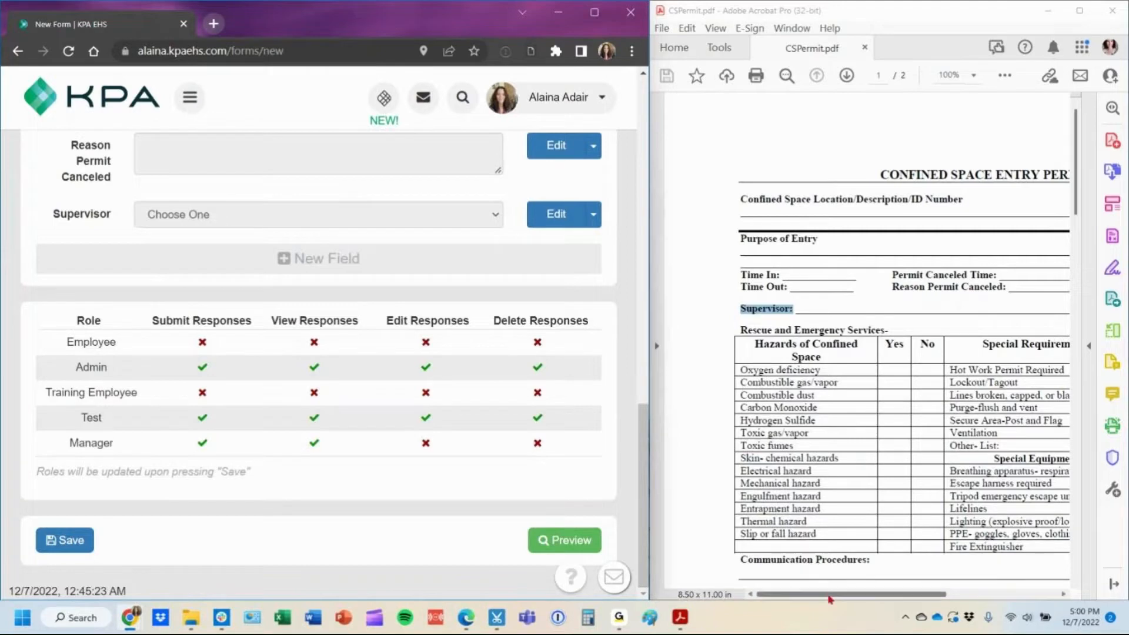
Add a Textbox field titled "Rescue and Emergency Services", copying the title from the PDF permit, and finish editing it.
left_click_drag(829, 599, 857, 609)
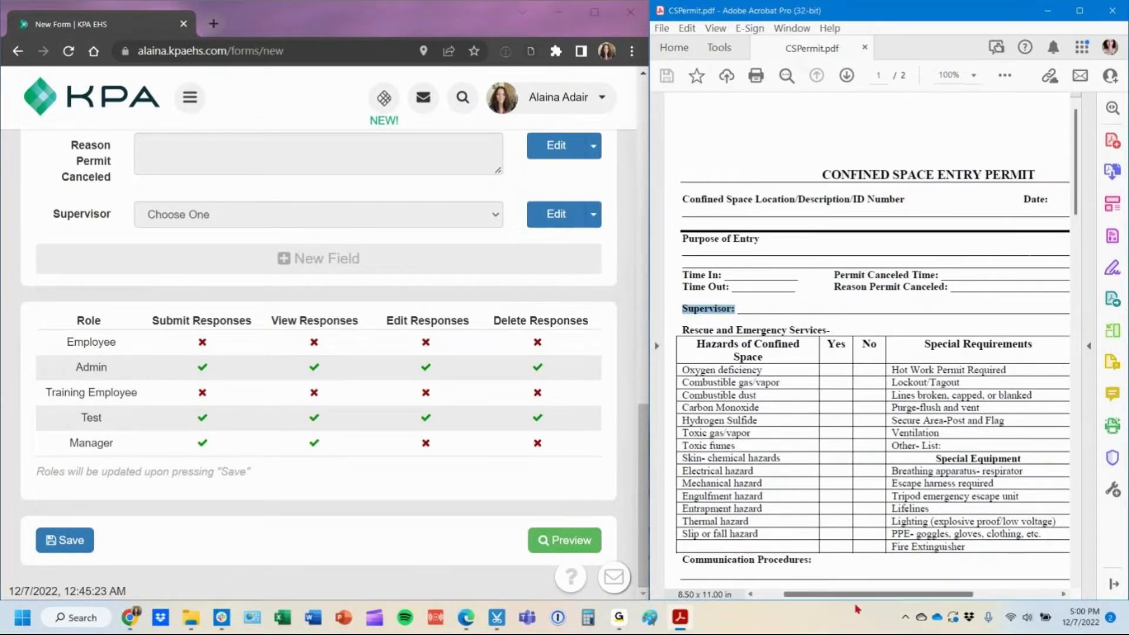
left_click_drag(682, 330, 827, 330)
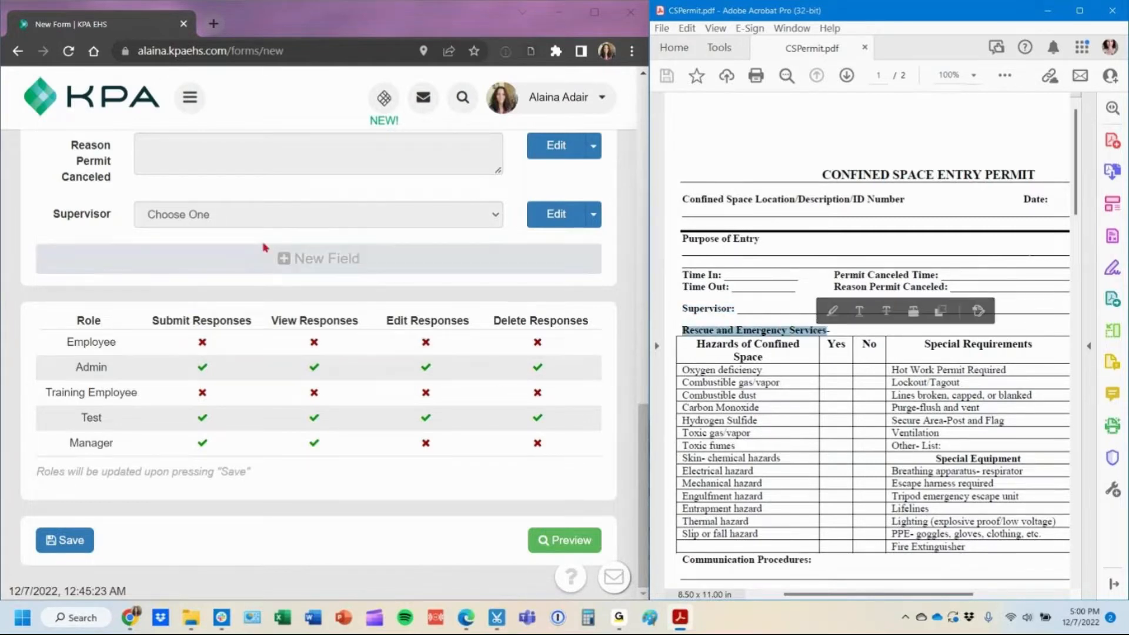
left_click(266, 250)
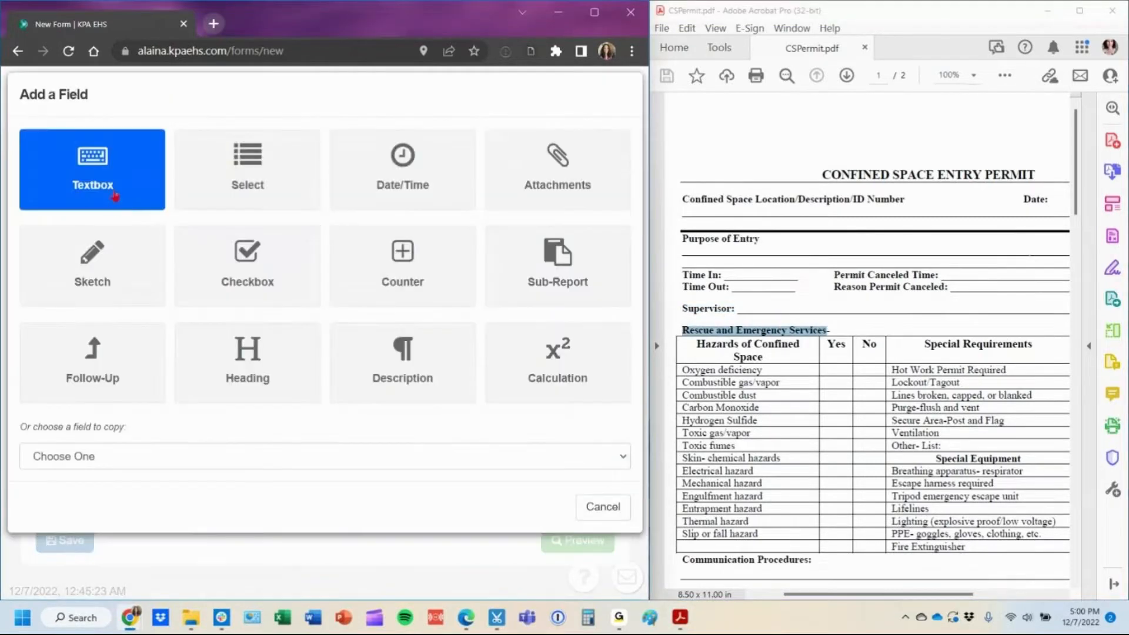
left_click(115, 196)
type("Rescue and Emergency Services")
left_click(602, 203)
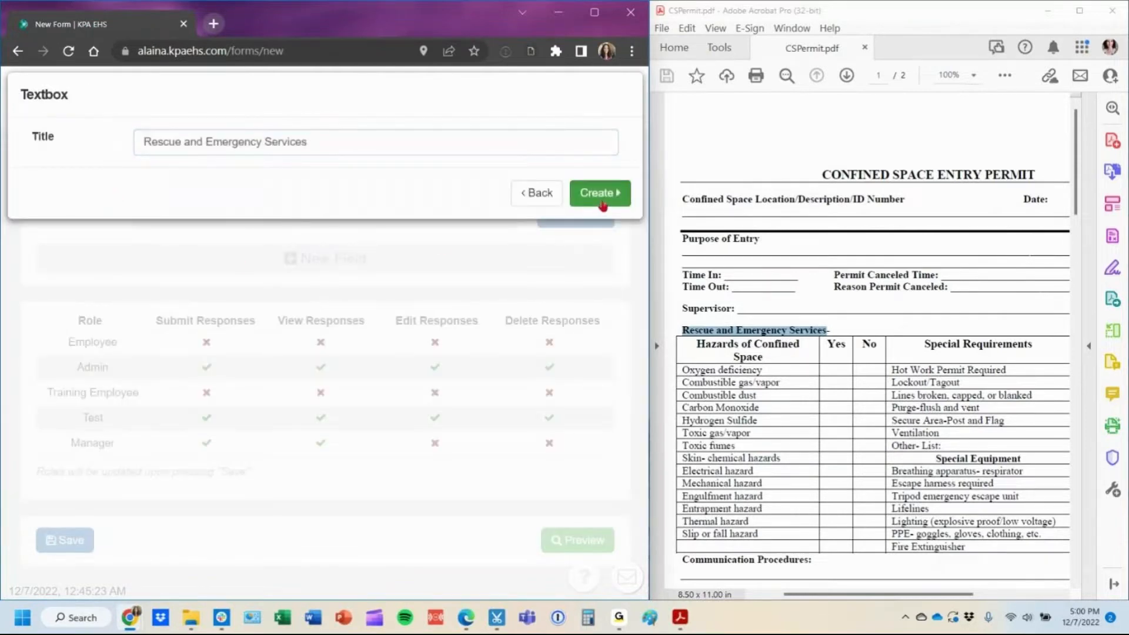
scroll(176, 412, "down", 3)
left_click(71, 569)
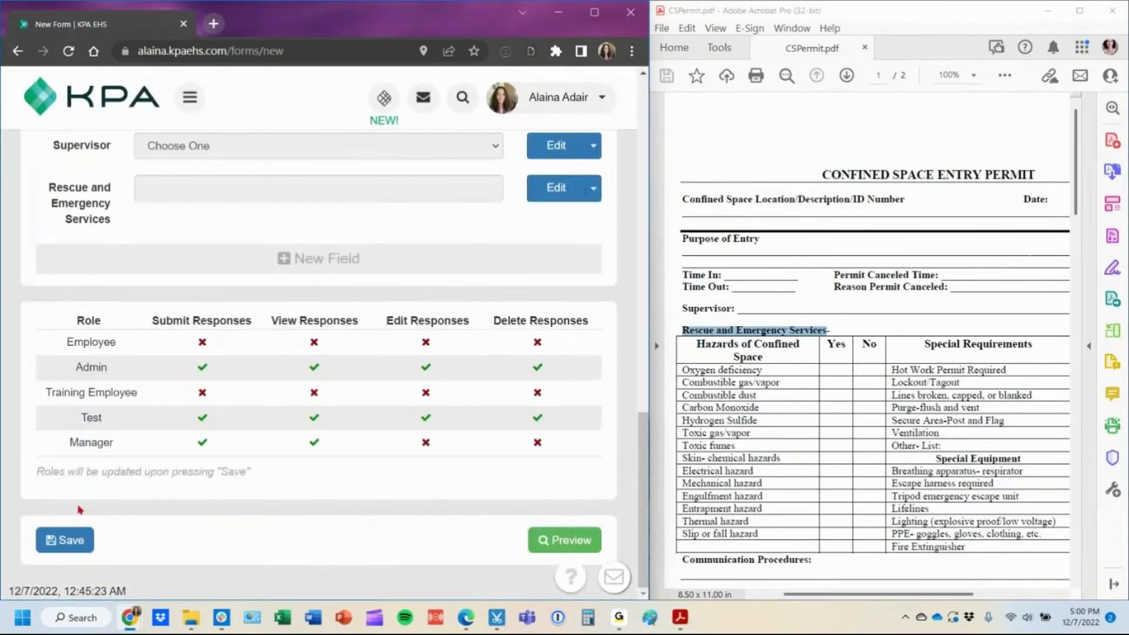
Add a Heading titled "Hazards of Confined Space", copying the text from the PDF permit's table header, and finish editing it.
mouse_move(695, 344)
left_mouse_down()
mouse_move(731, 335)
mouse_move(756, 355)
left_mouse_up()
key("ctrl+c")
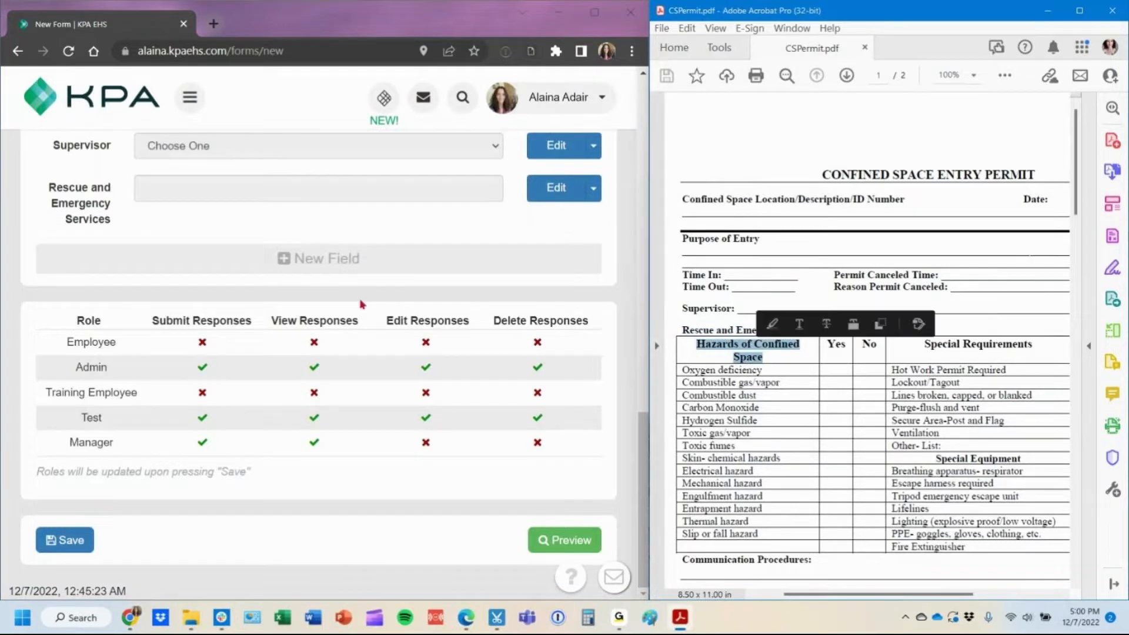
left_click(338, 267)
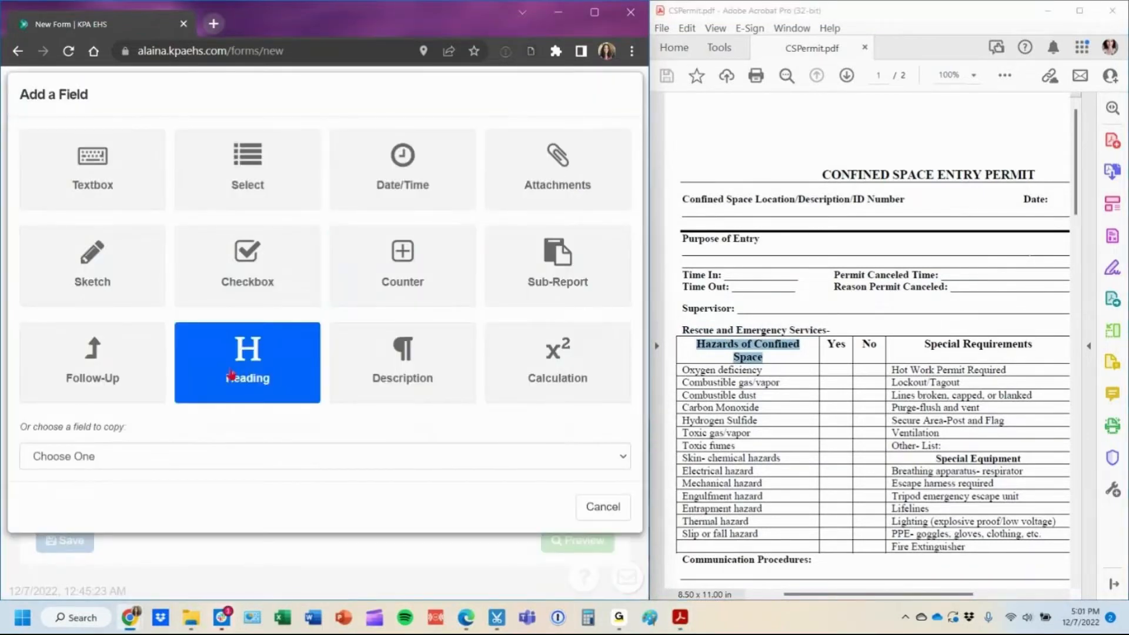
left_click(260, 366)
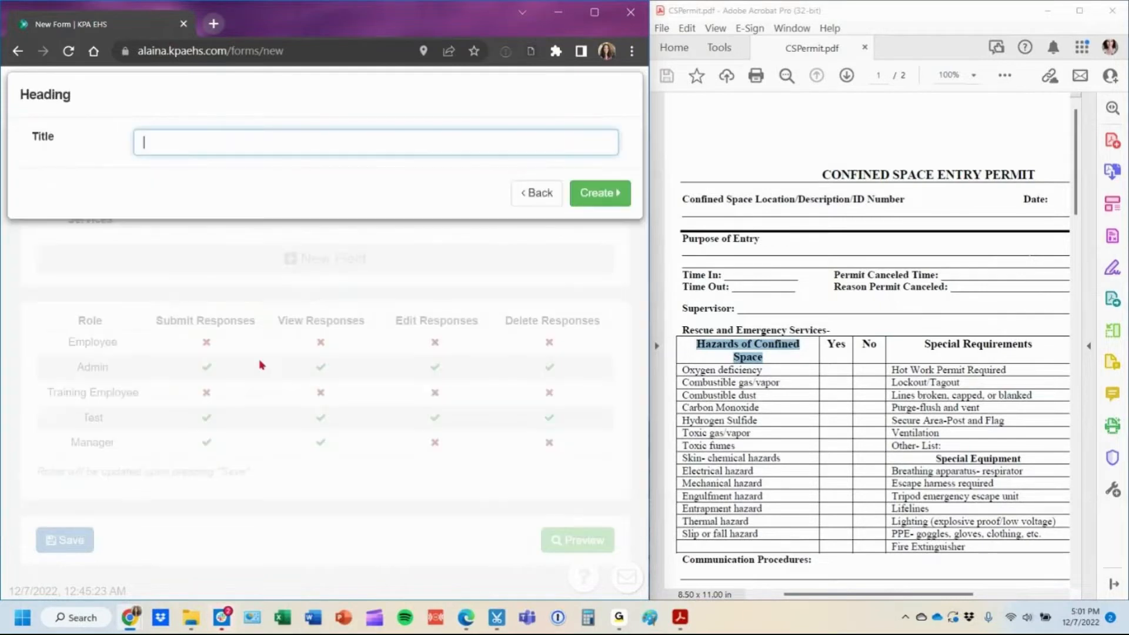
key("ctrl+v")
key("Return")
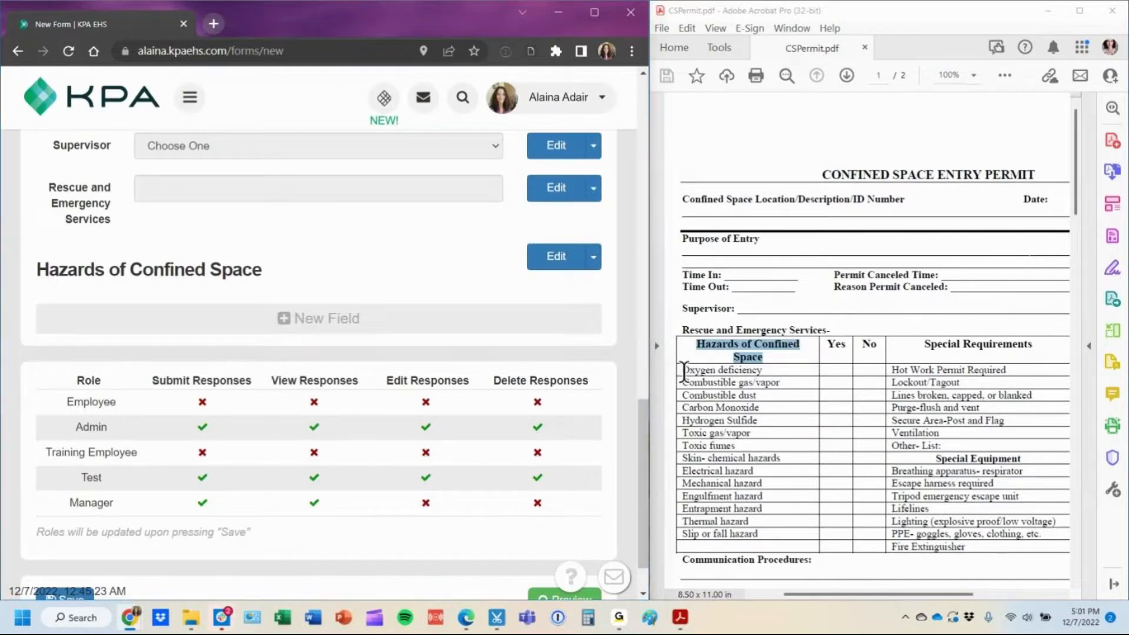
Add a Select field titled "Oxygen deficiency", copying the title from the first hazard in the PDF permit.
left_click_drag(683, 370, 762, 371)
key("ctrl+c")
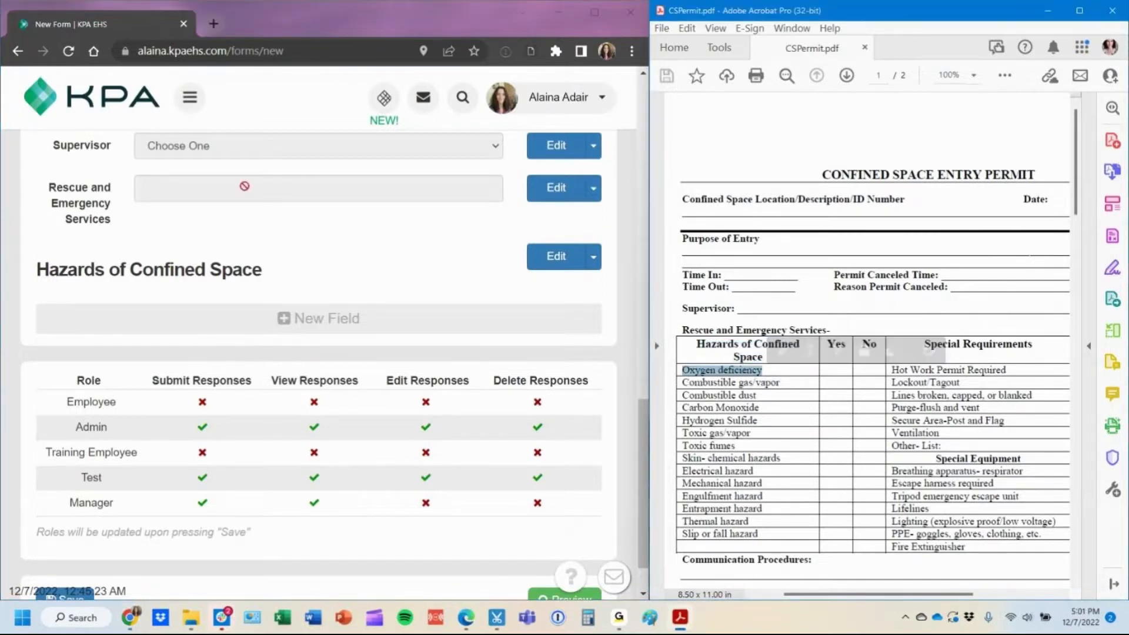
left_click(239, 333)
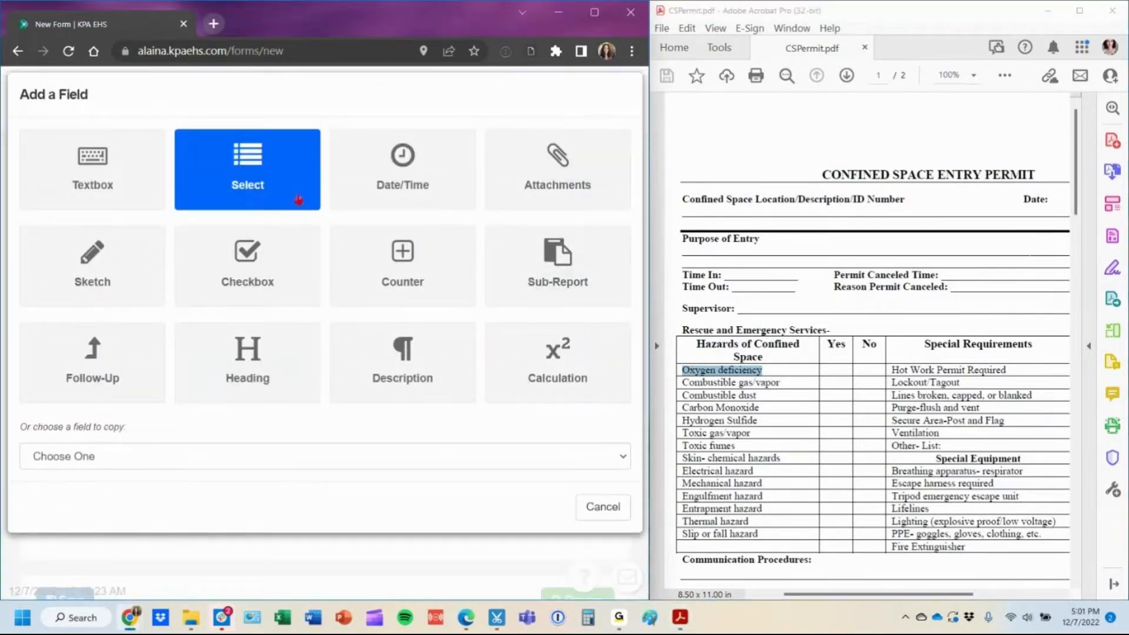
left_click(298, 201)
key("ctrl+v")
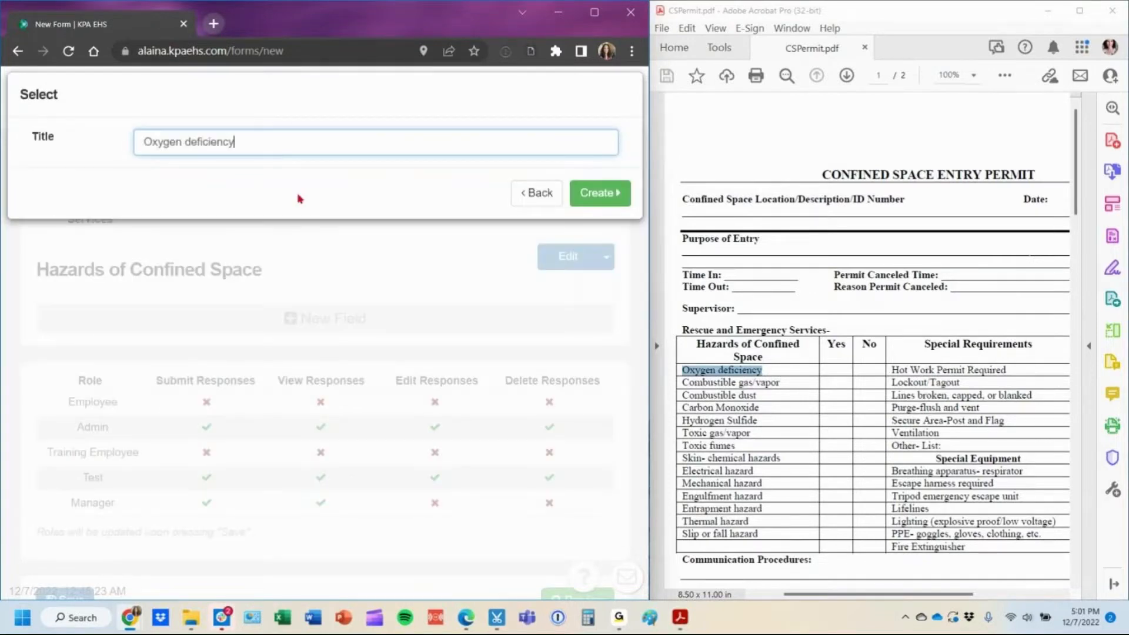
left_click(607, 197)
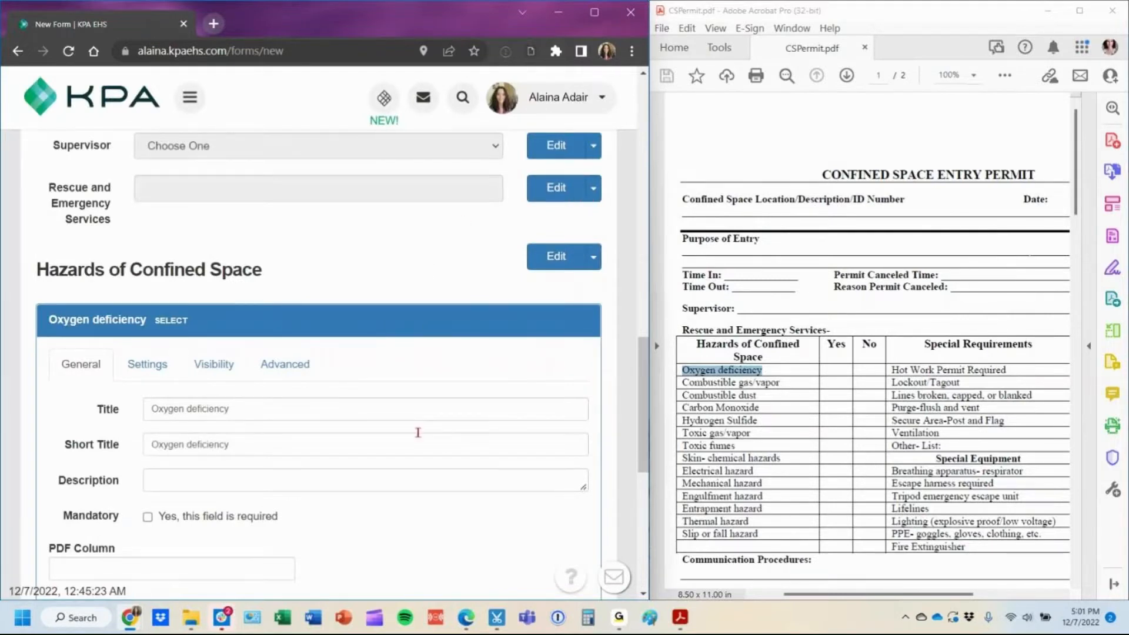
Mark the Oxygen deficiency field as required and set its style to Rating.
scroll(418, 432, "down", 1)
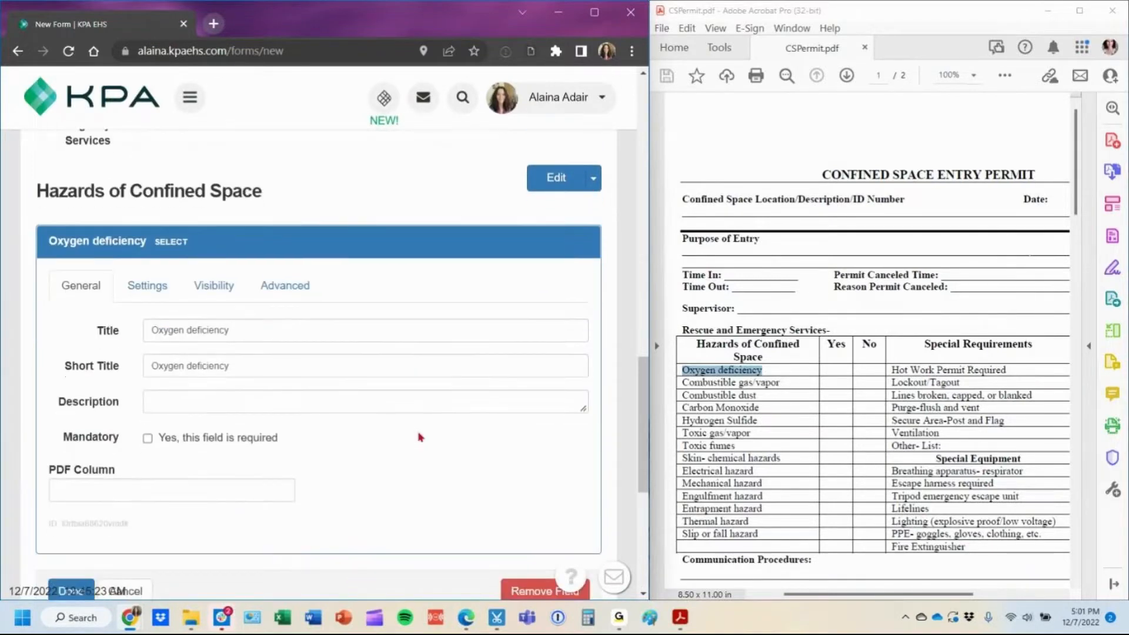
left_click(166, 445)
left_click(165, 291)
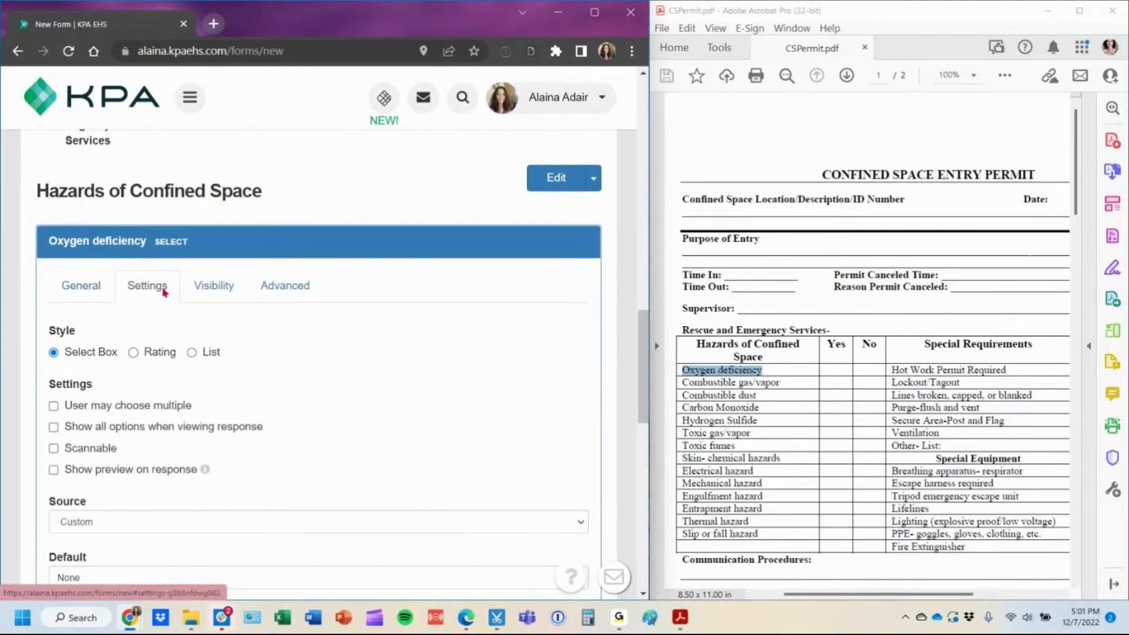
scroll(164, 290, "down", 1)
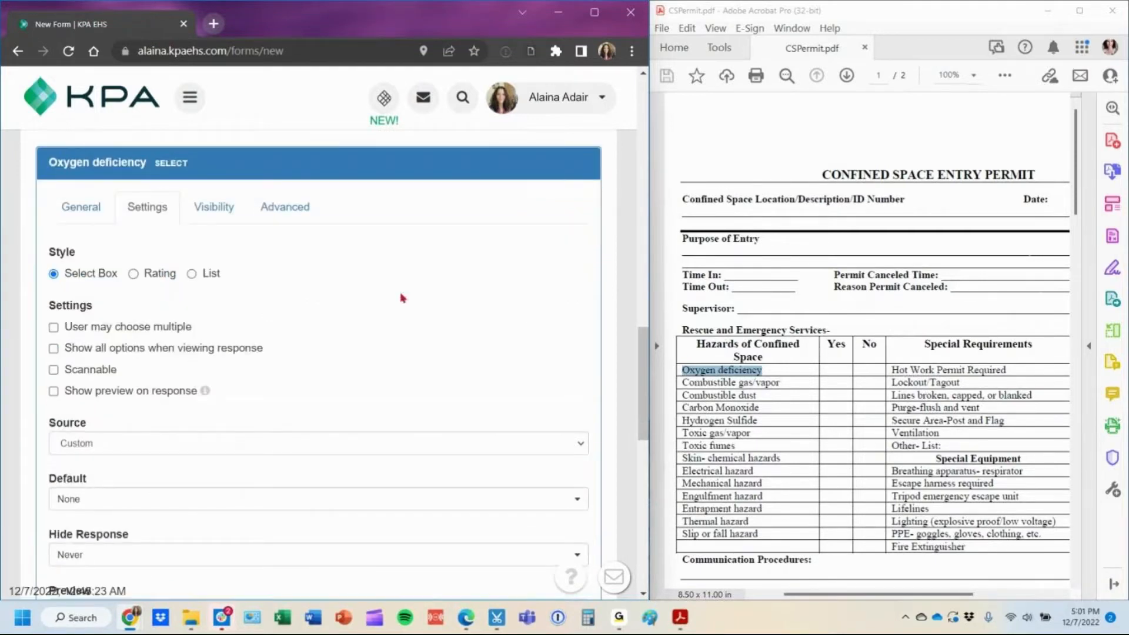
left_click(163, 275)
scroll(224, 315, "up", 4)
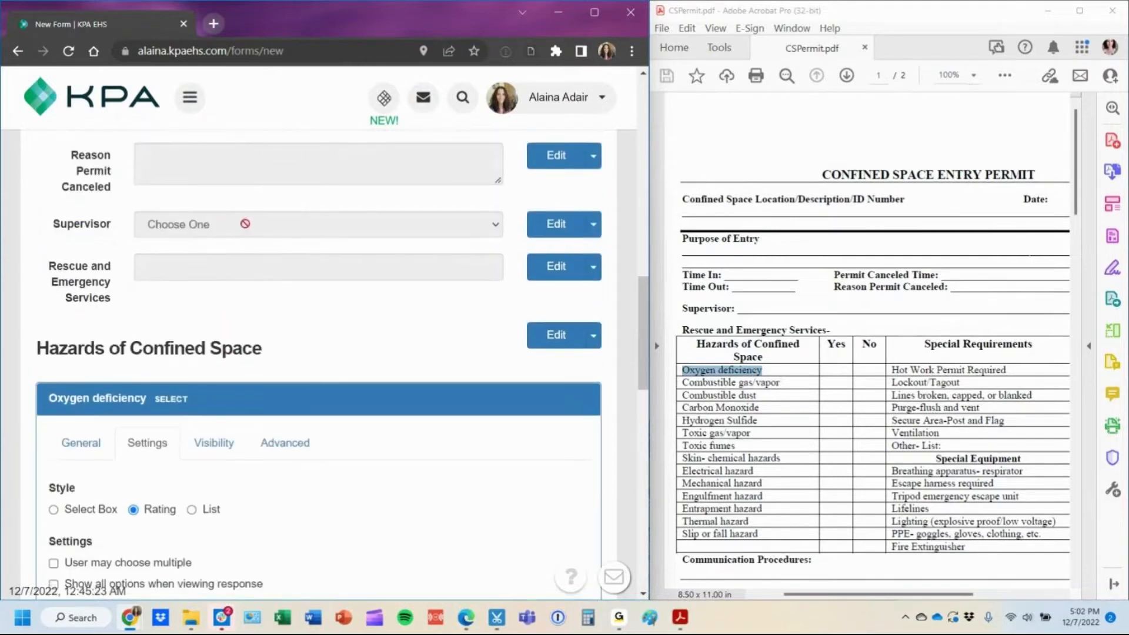
scroll(245, 224, "down", 3)
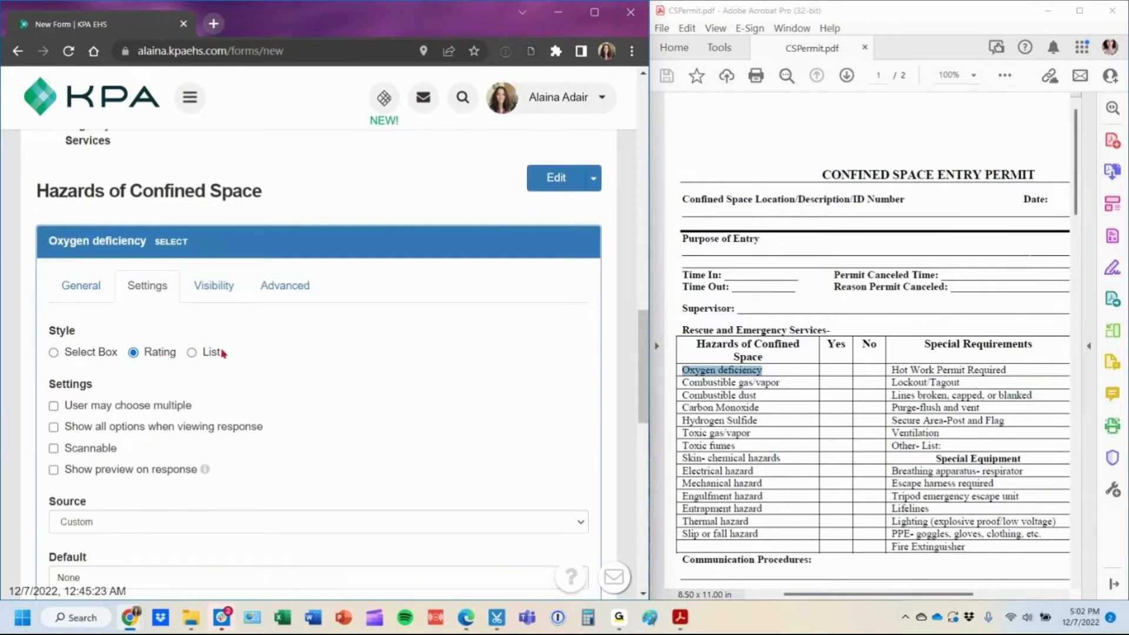
left_click(204, 357)
left_click(133, 353)
Add the items Yes, No and N/A to the Oxygen deficiency field.
scroll(331, 318, "down", 3)
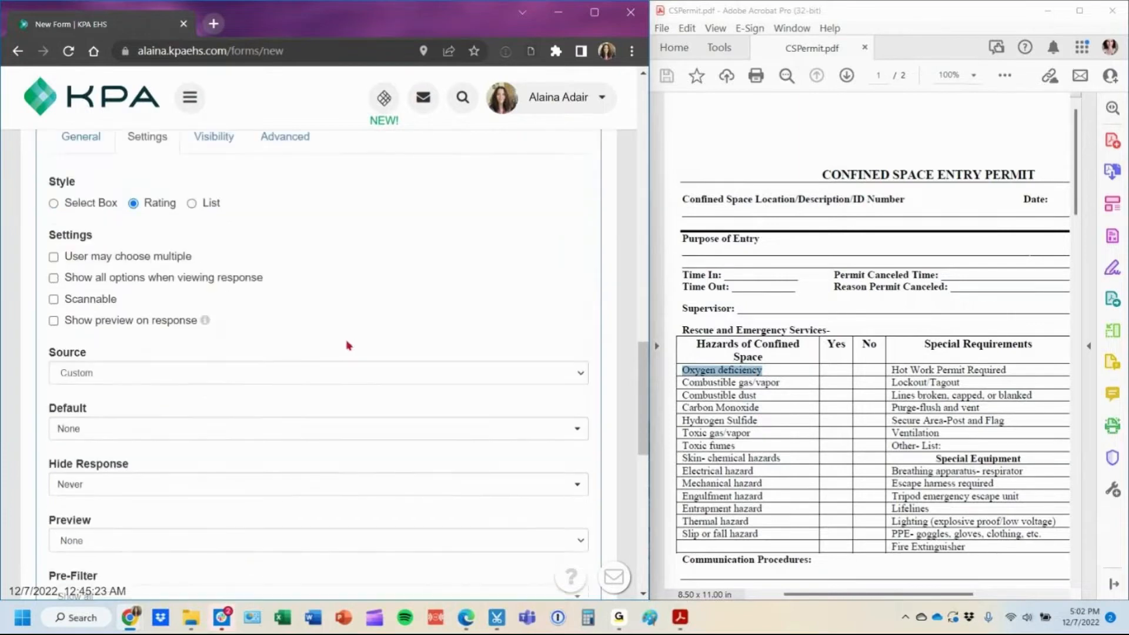
scroll(328, 318, "down", 3)
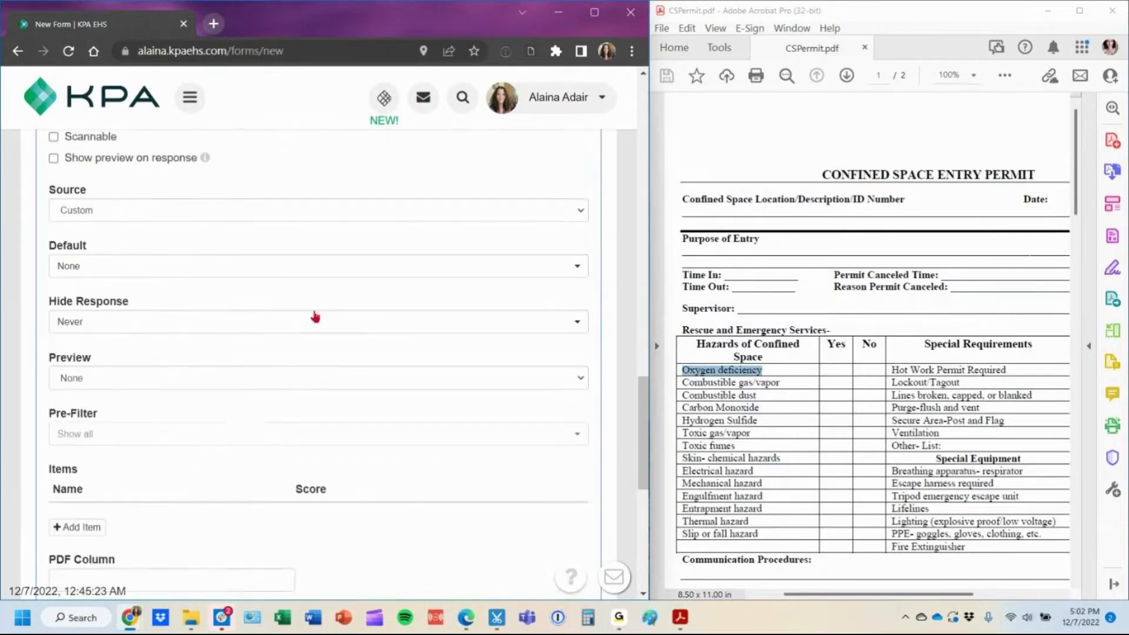
scroll(318, 317, "up", 3)
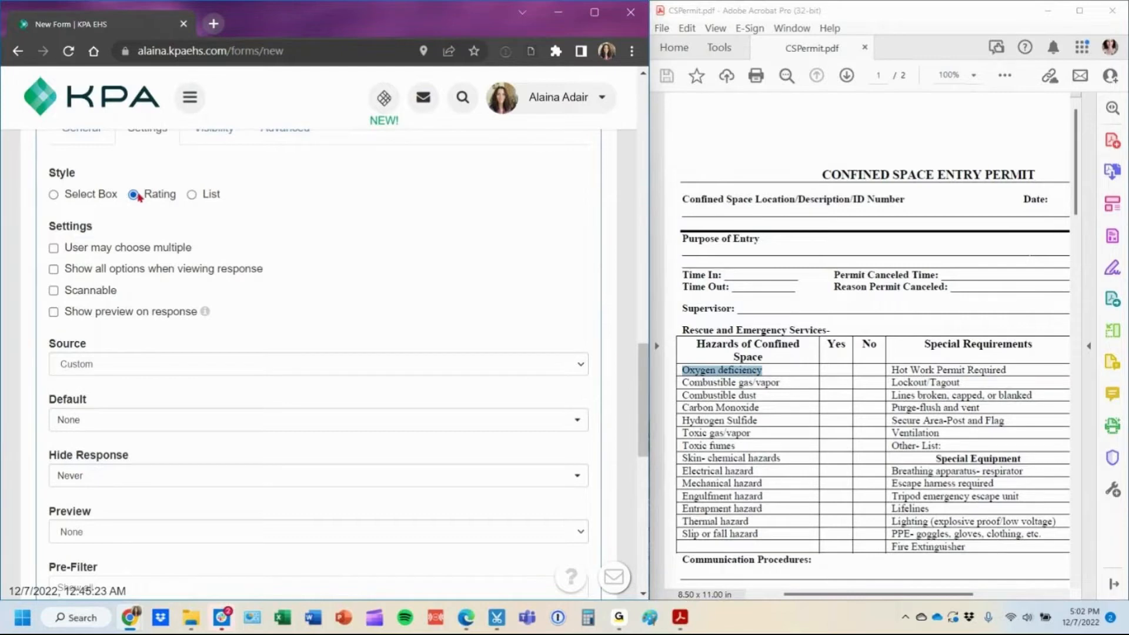
scroll(200, 423, "down", 4)
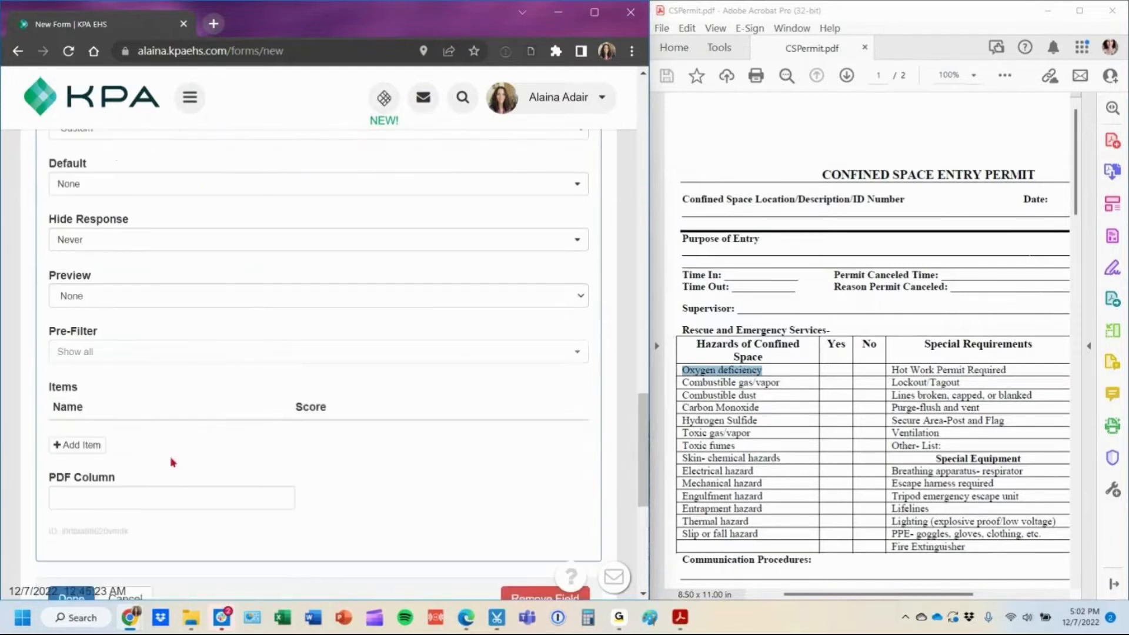
left_click(94, 445)
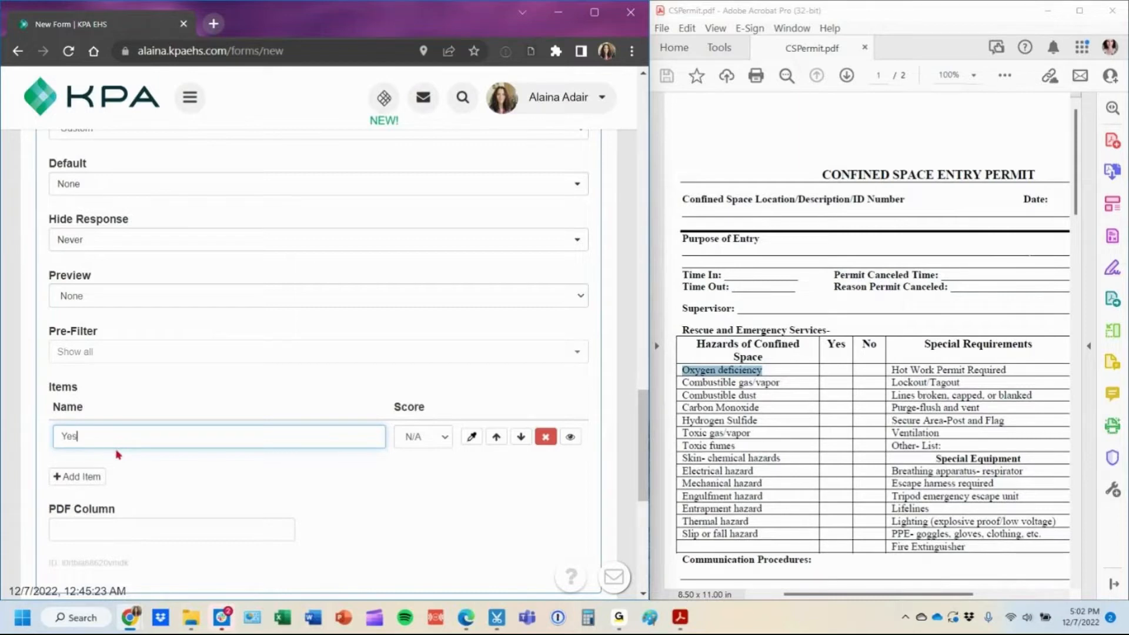
type("Yes")
left_click(82, 476)
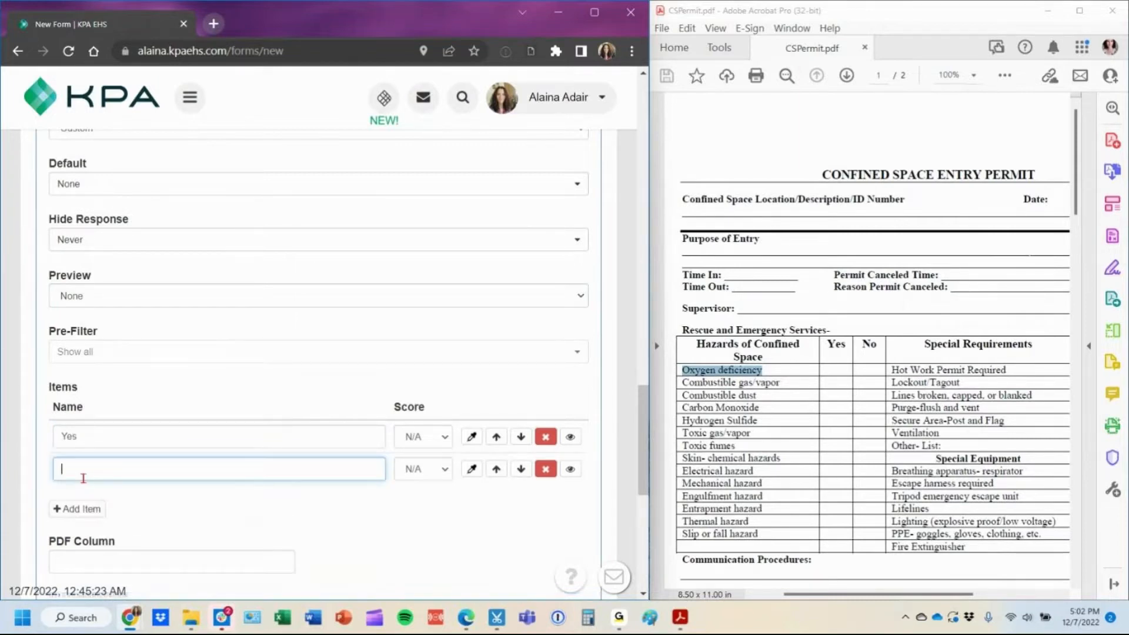
type("No")
scroll(83, 470, "down", 1)
left_click(81, 429)
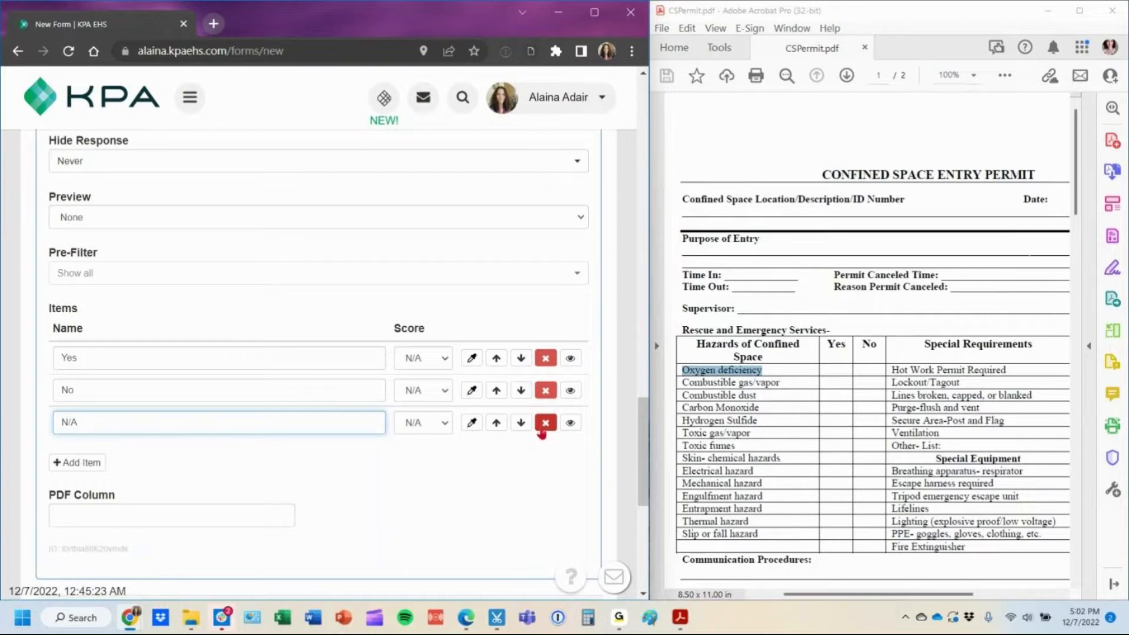
Set the score of the Yes item to 1 and of the No item to 0.
left_click(411, 358)
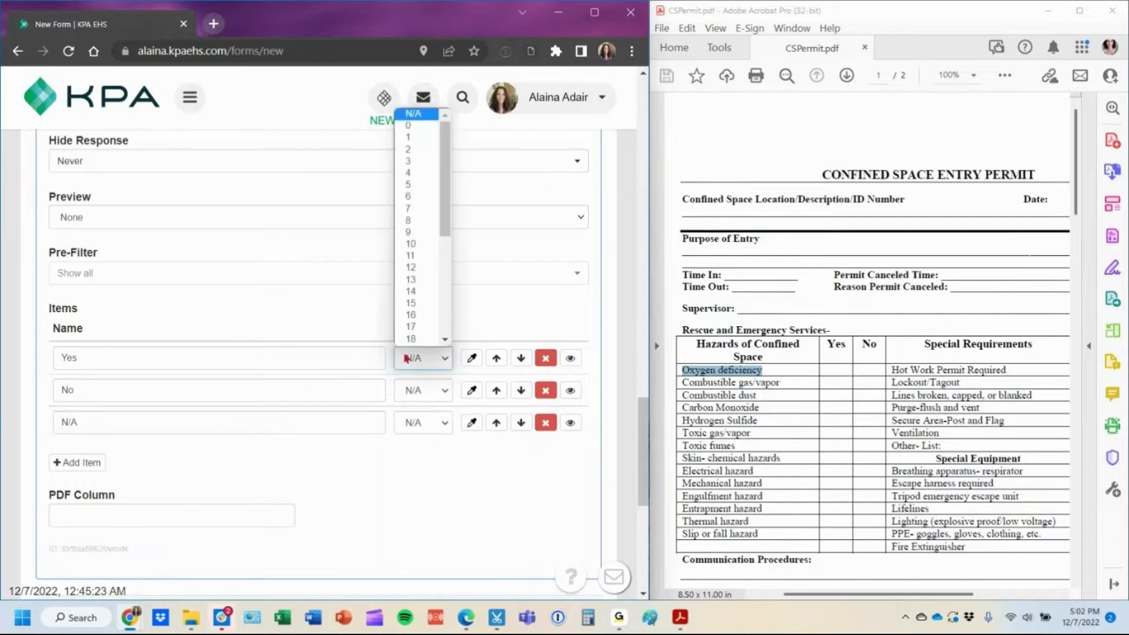
left_click(418, 138)
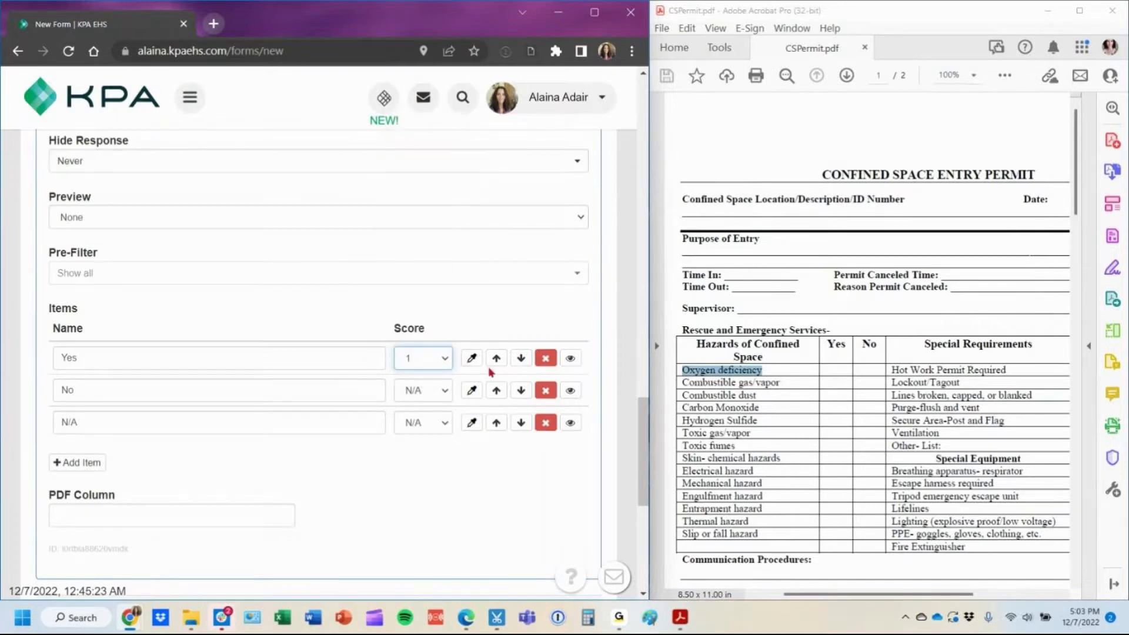
left_click(446, 391)
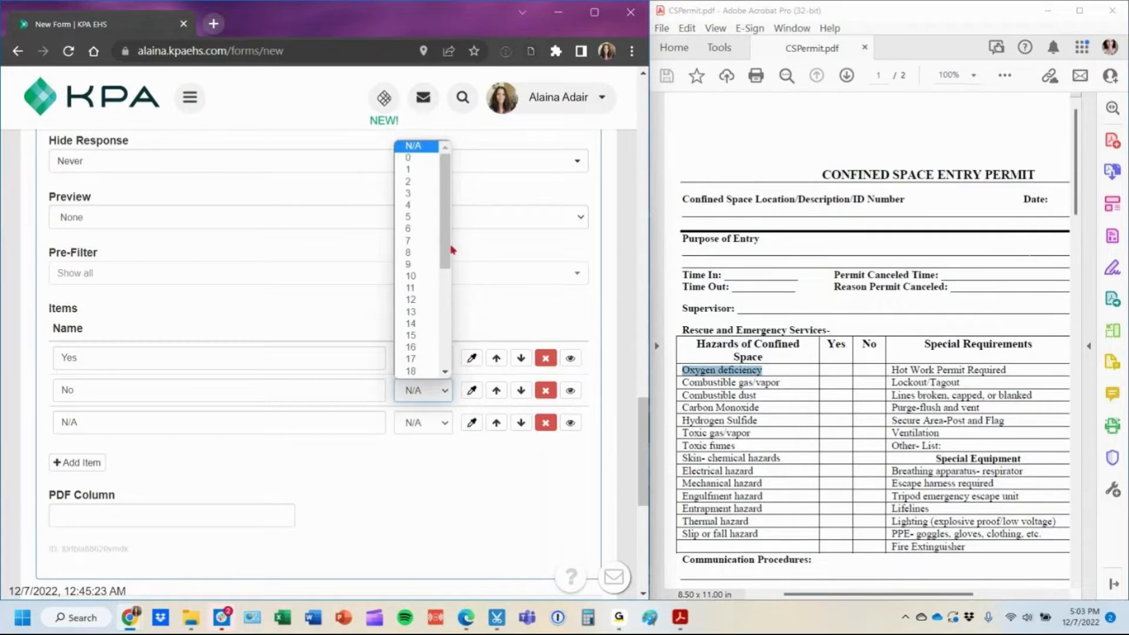
left_click(414, 157)
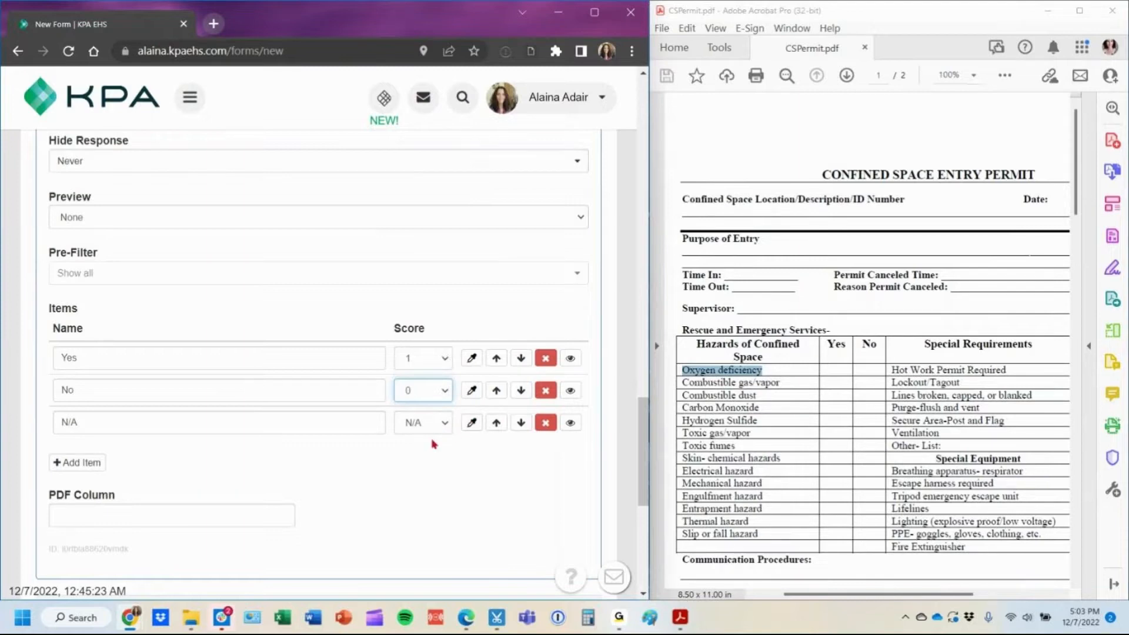
Try enabling scoring in the form's general settings and turn it off again.
scroll(433, 444, "up", 15)
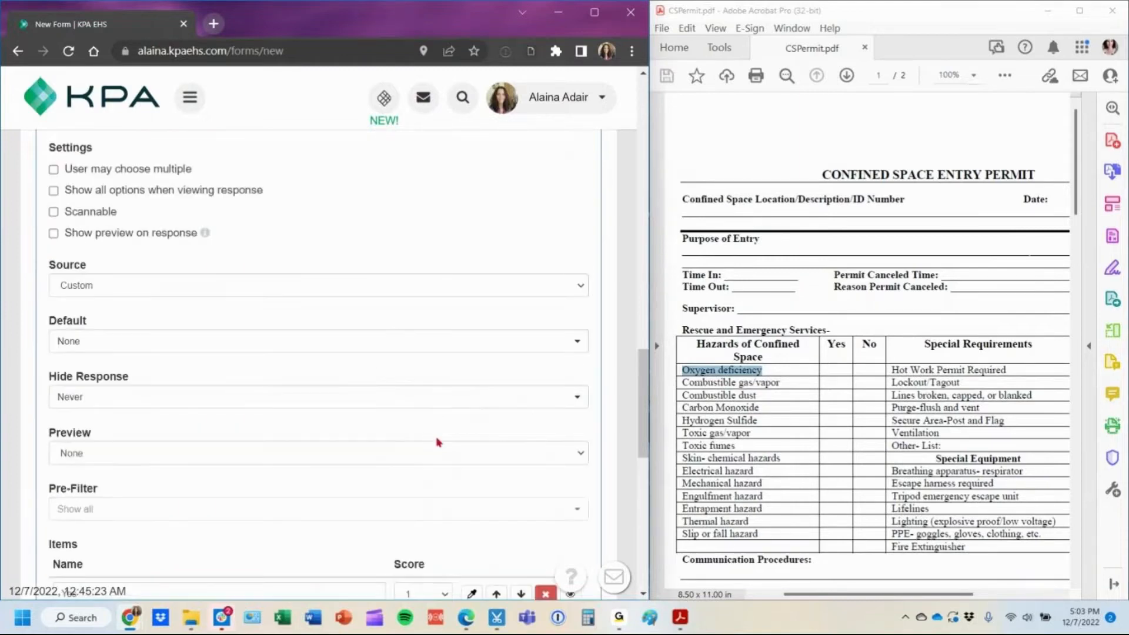
scroll(360, 297, "up", 6)
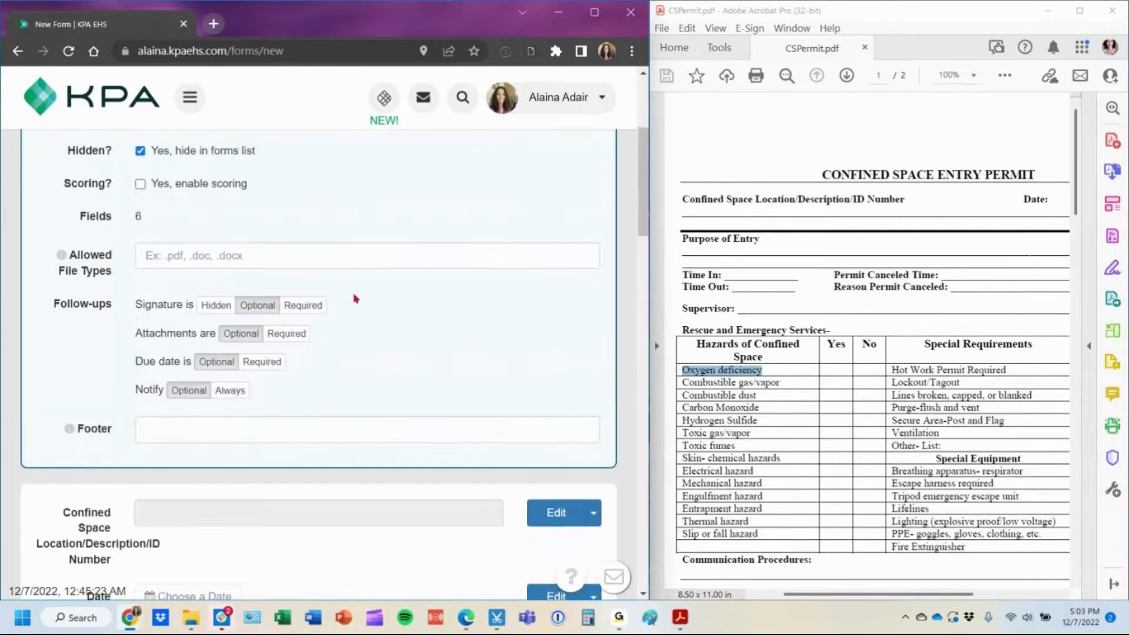
left_click(185, 285)
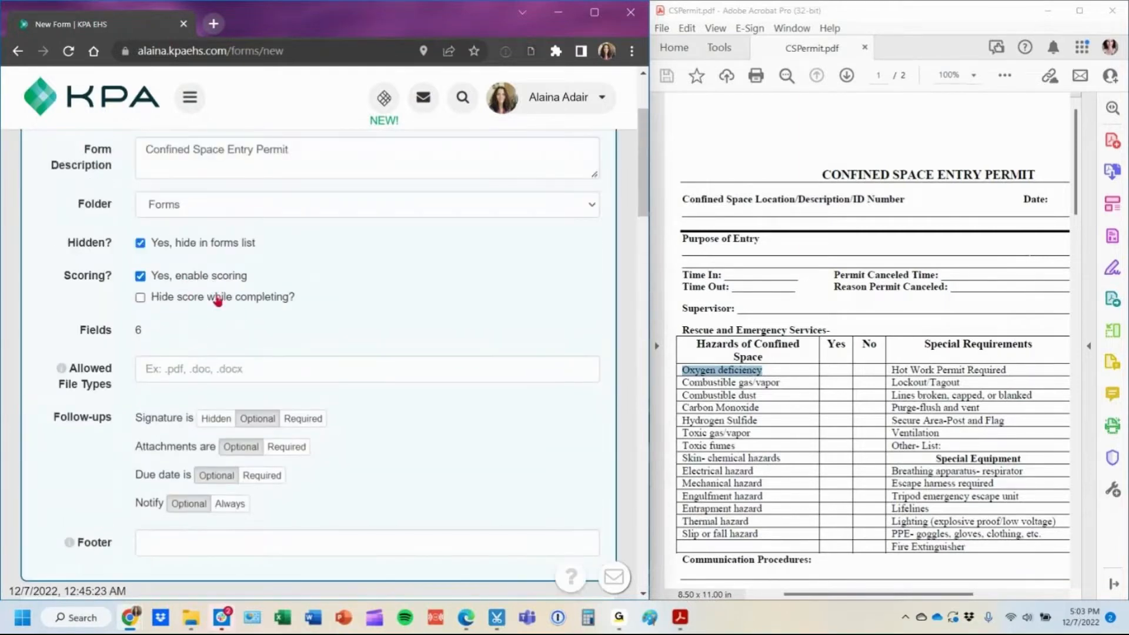
left_click(165, 285)
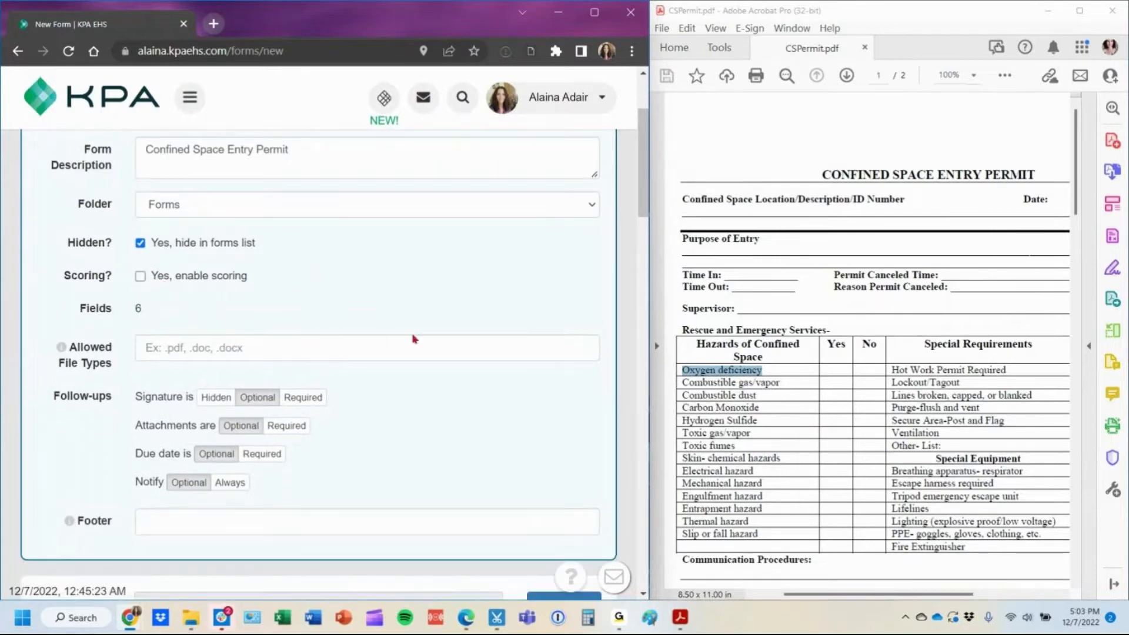
left_click(223, 281)
left_click(227, 284)
Set the scores of the Oxygen deficiency field's Yes and No items to N/A and remove its N/A item.
scroll(432, 407, "down", 15)
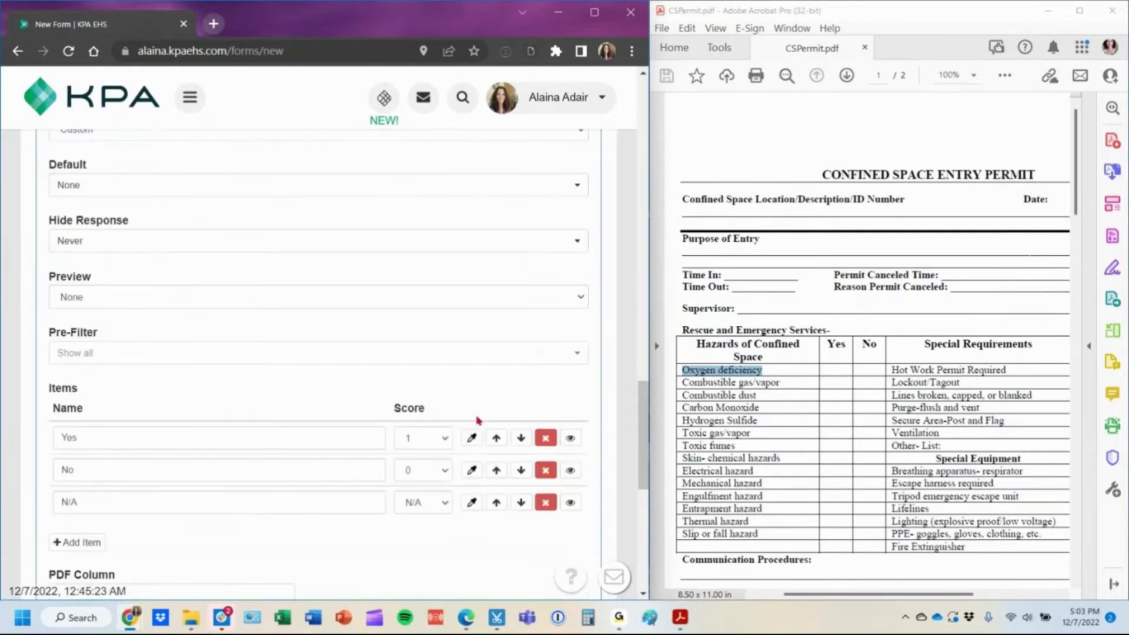
scroll(478, 421, "down", 1)
left_click(444, 364)
left_click(414, 113)
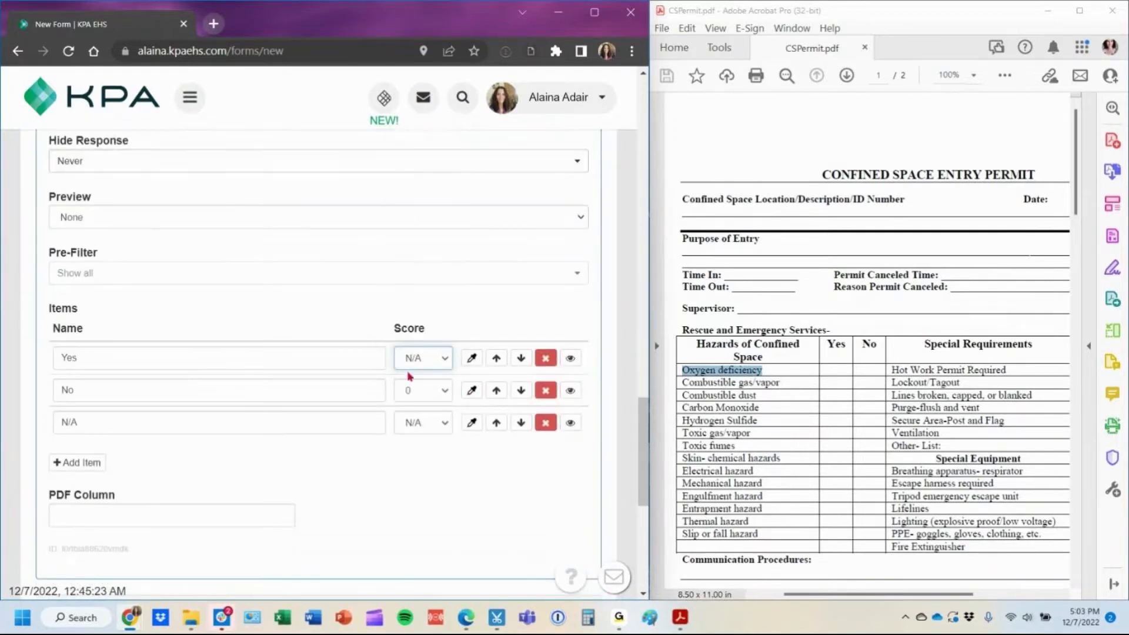
left_click(419, 391)
left_click(412, 144)
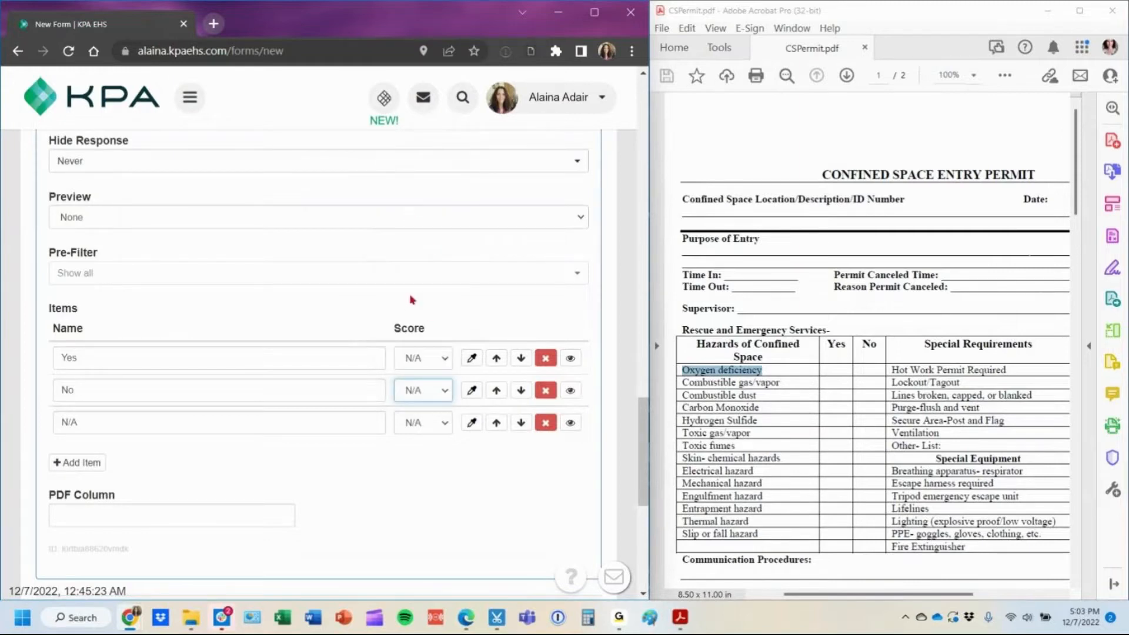
left_click(544, 423)
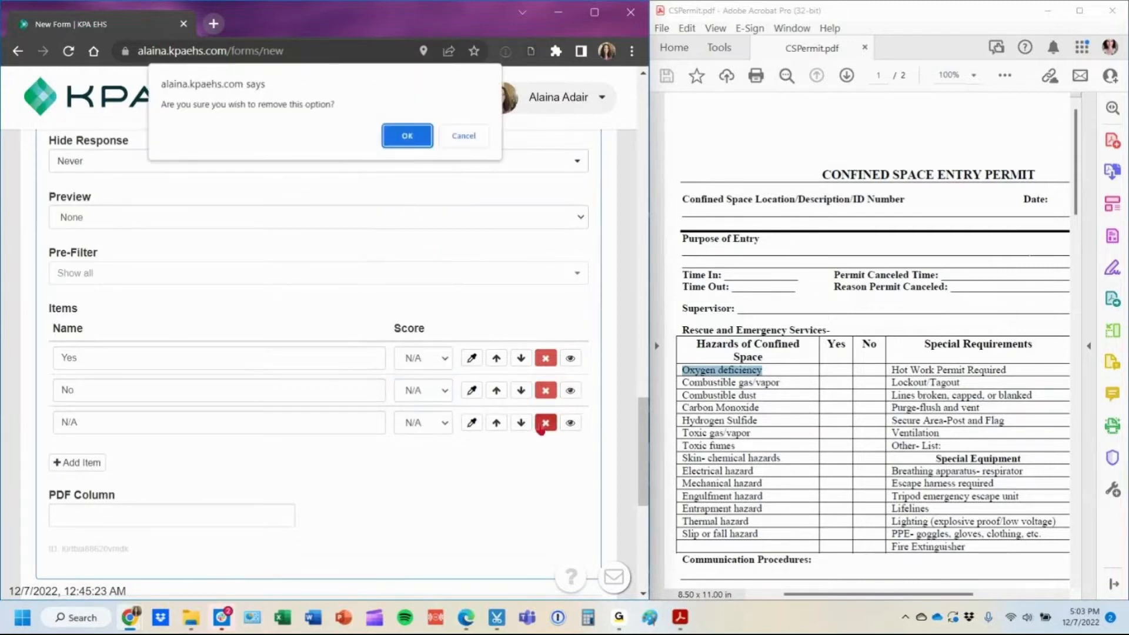
key("Return")
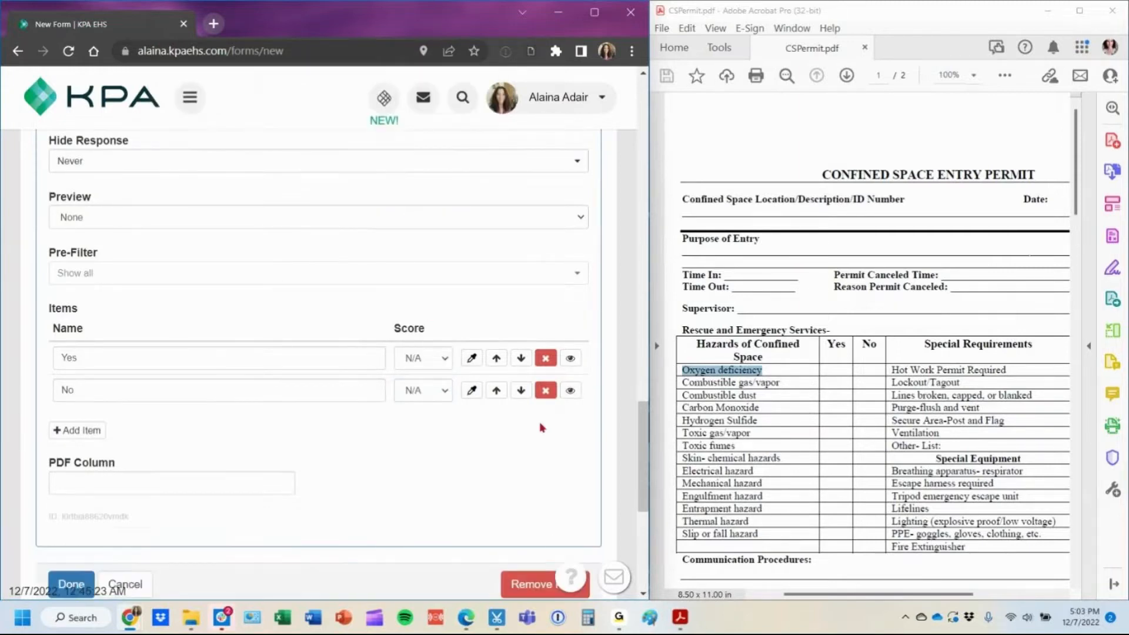
View the colour options for the Yes item without choosing one, and finish editing the Oxygen deficiency field.
left_click(471, 357)
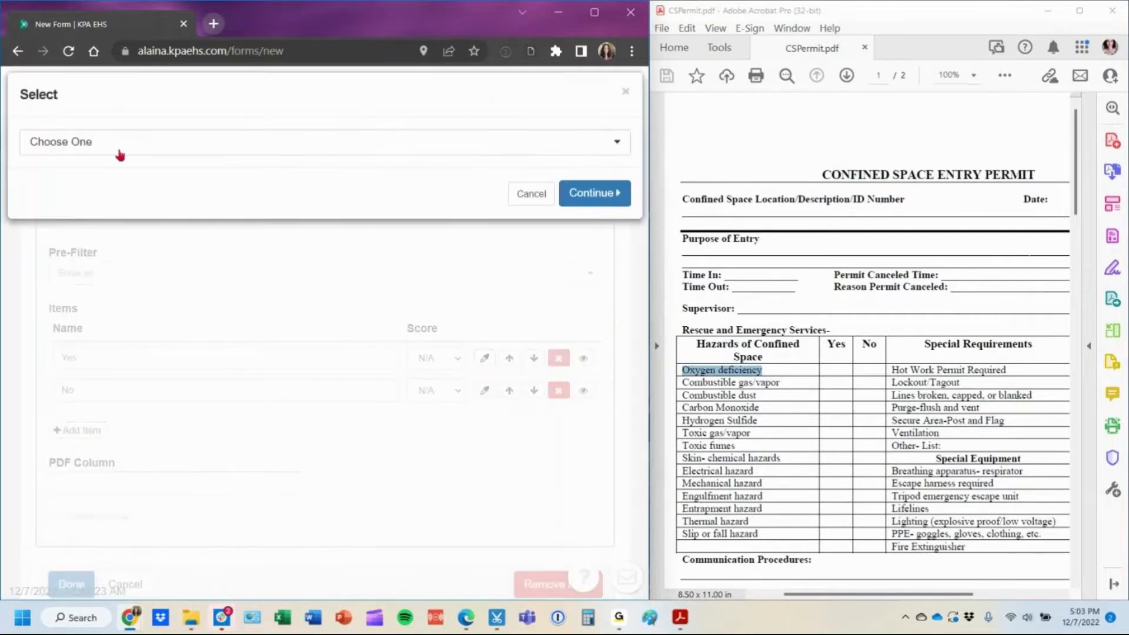
left_click(120, 151)
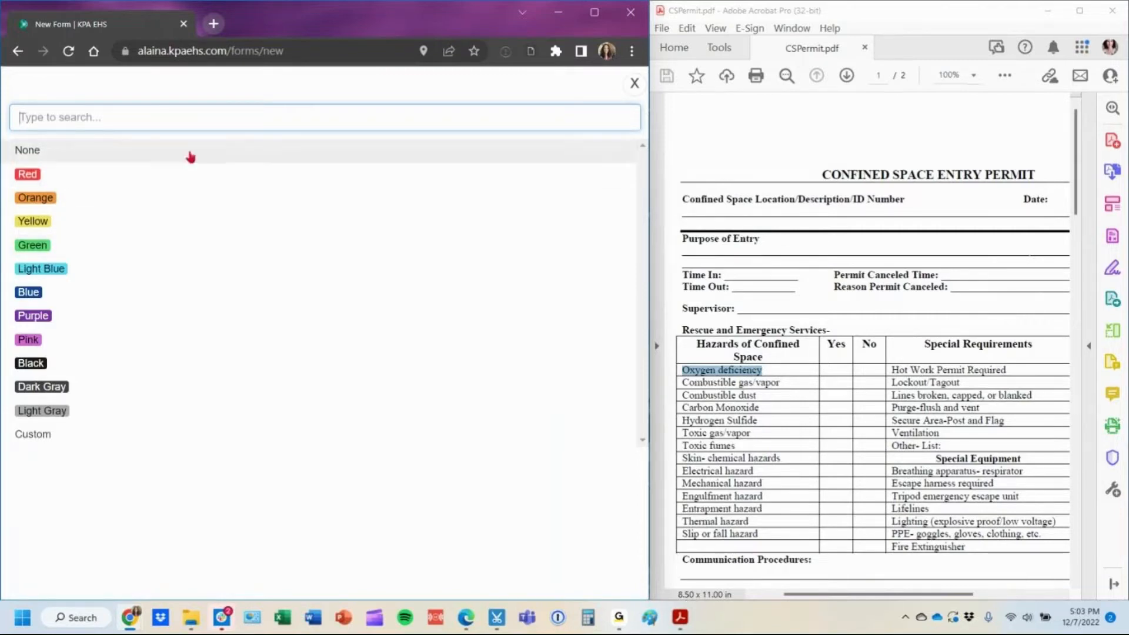
left_click(634, 83)
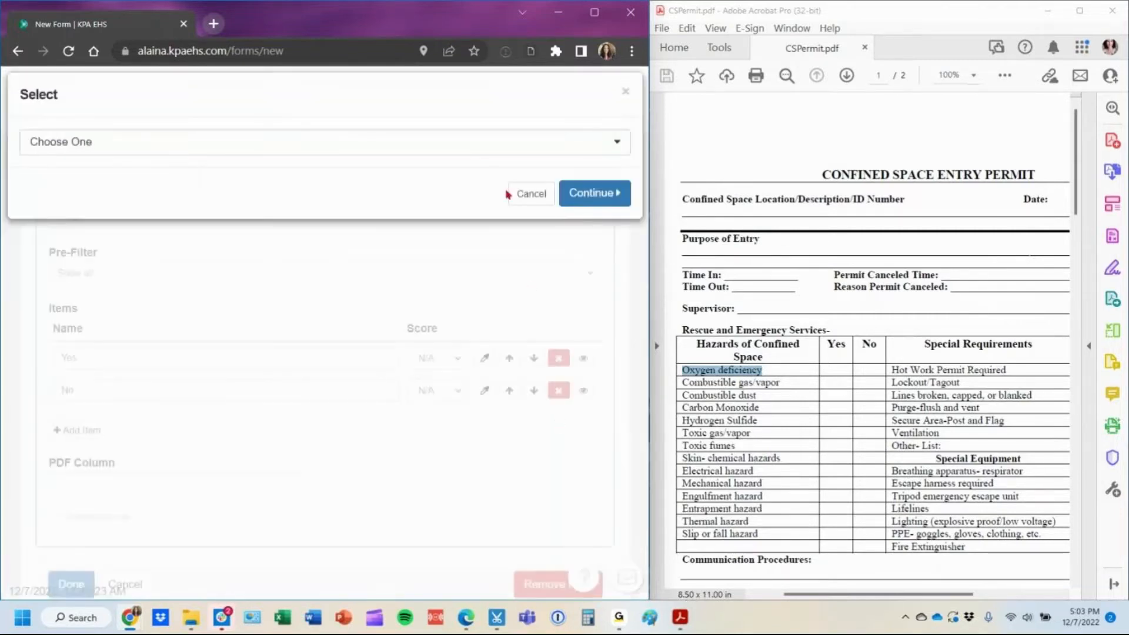
left_click(550, 193)
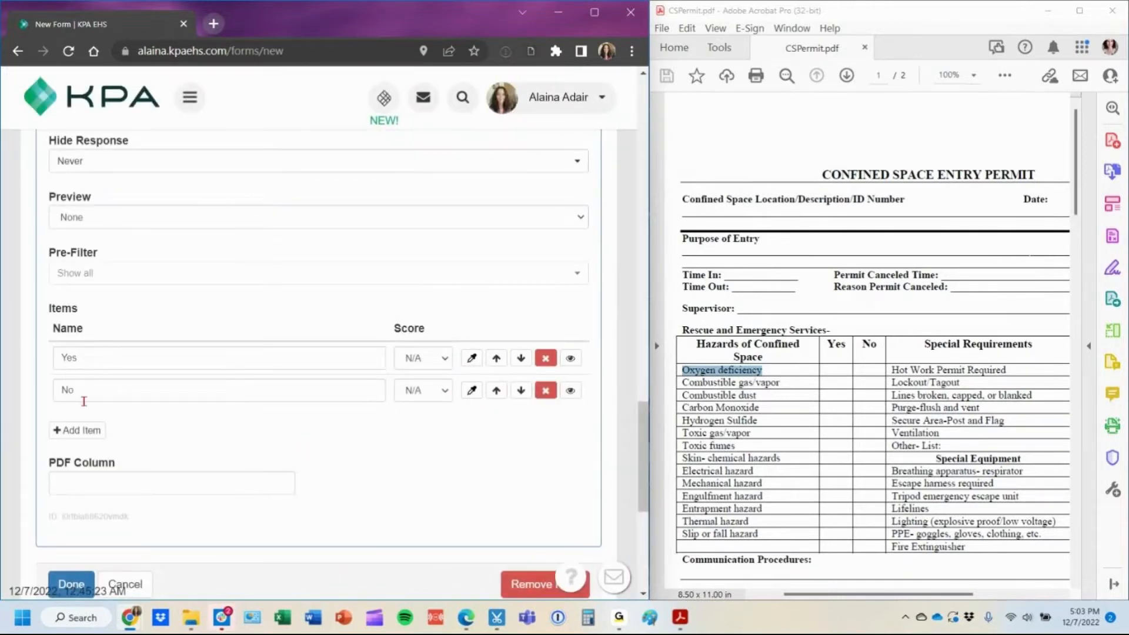
scroll(147, 484, "down", 2)
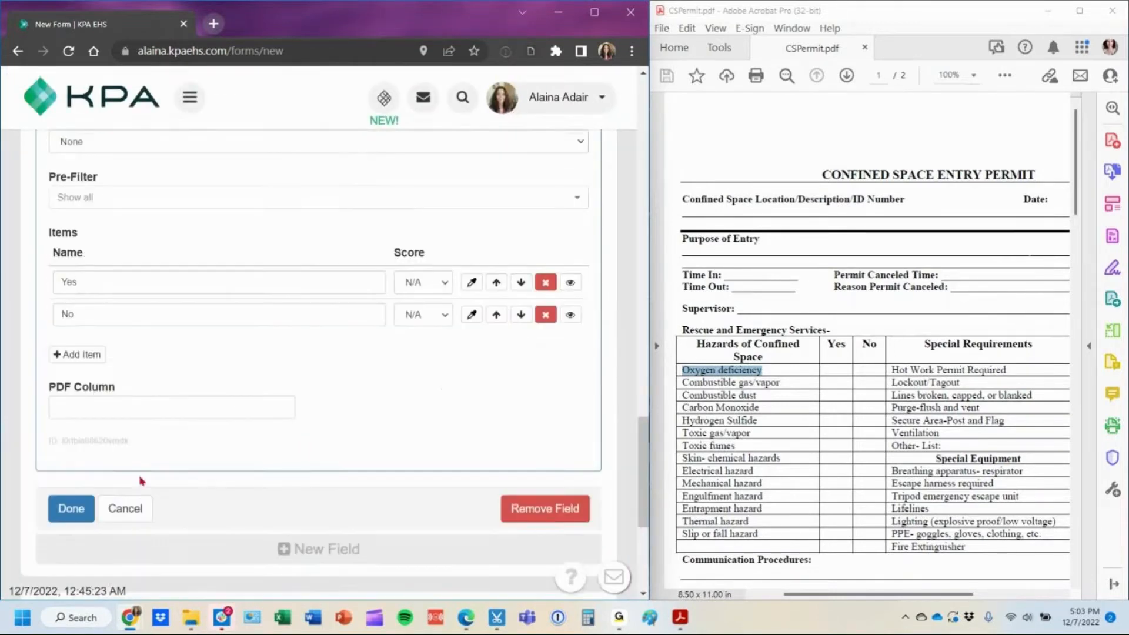
left_click(57, 517)
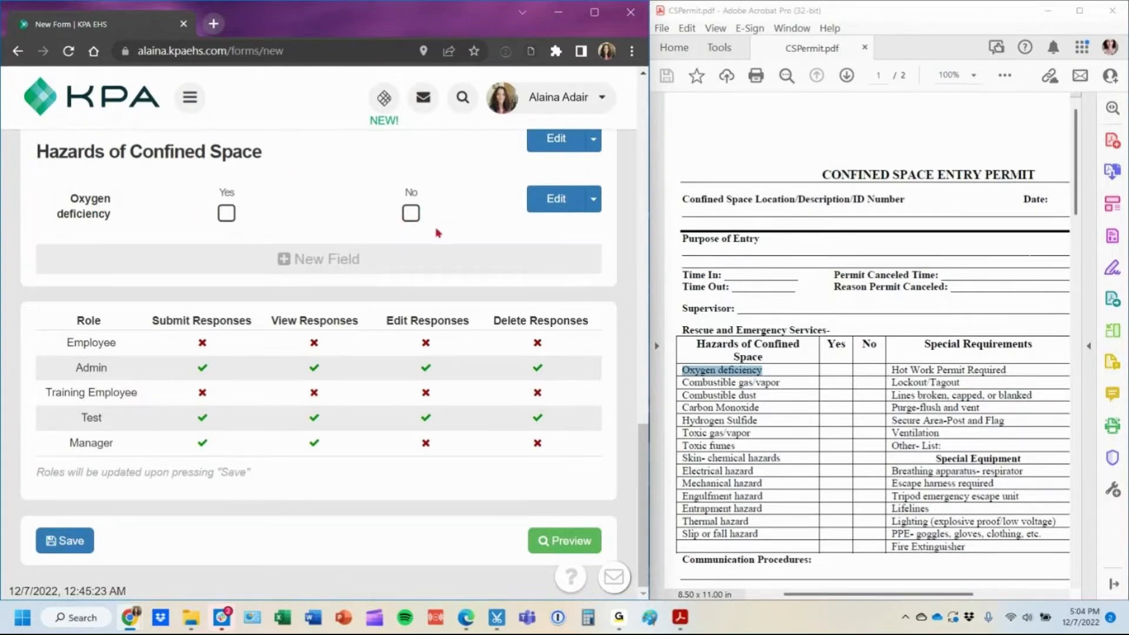
Duplicate the Oxygen deficiency field with 50 fields to add, titling the first copy Combustible gas/vapor from the PDF.
left_click(593, 200)
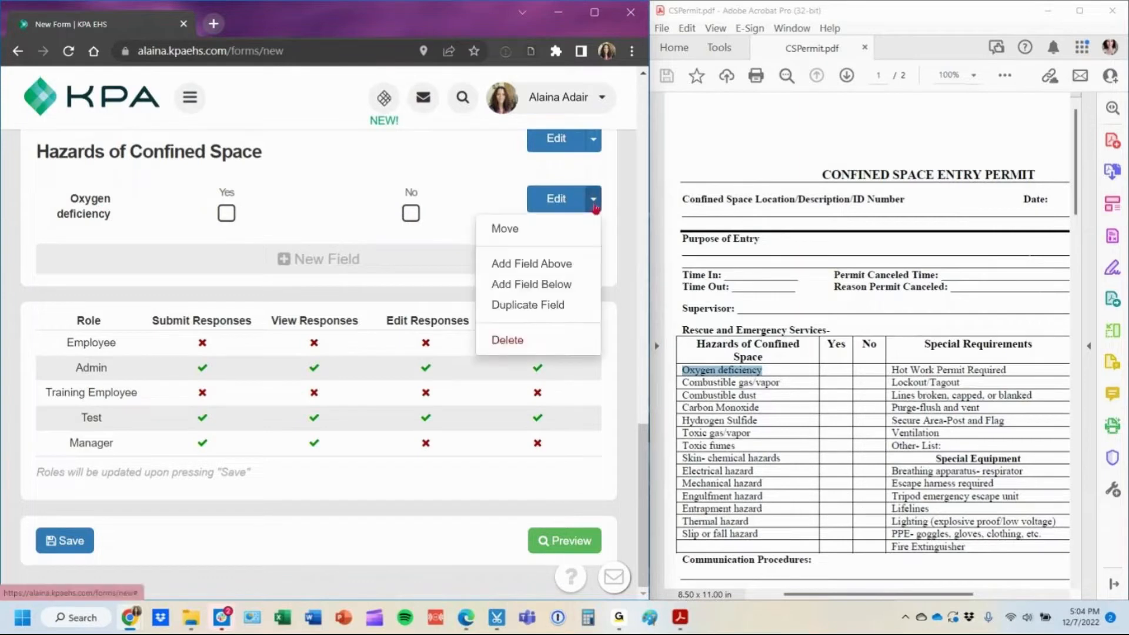
left_click(577, 306)
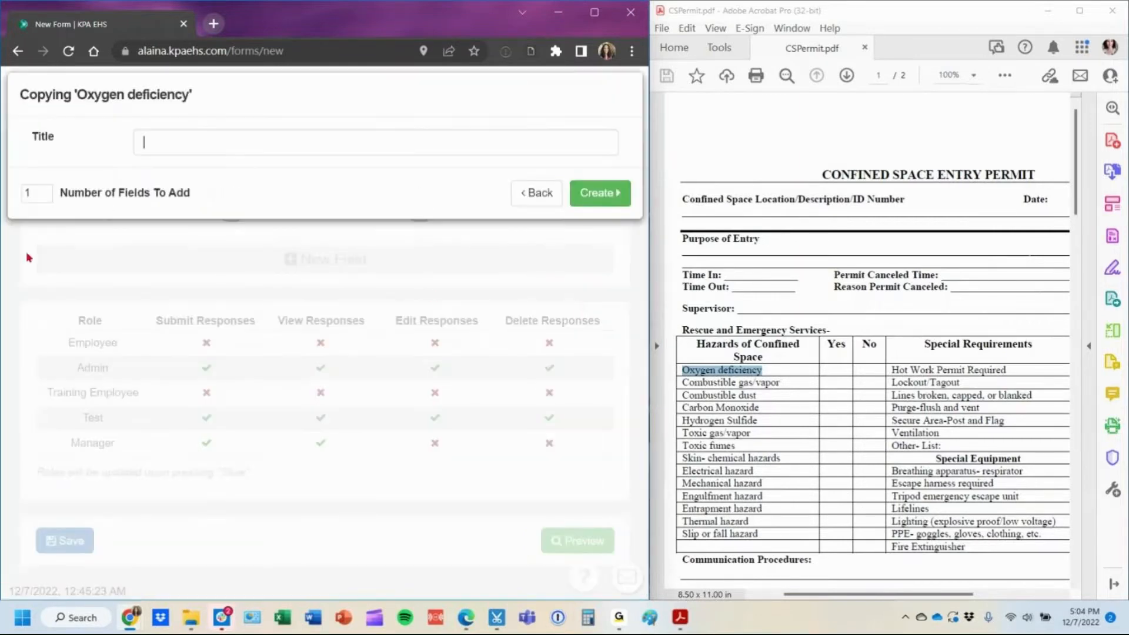
left_click(30, 199)
left_click(183, 140)
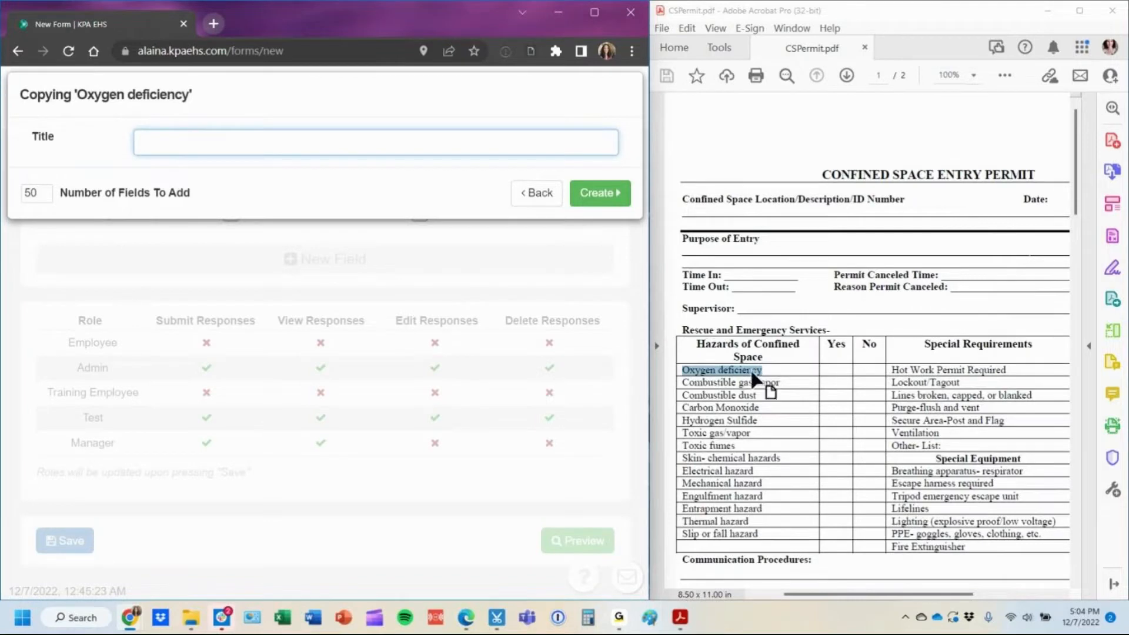
left_click_drag(783, 383, 690, 388)
key("ctrl+c")
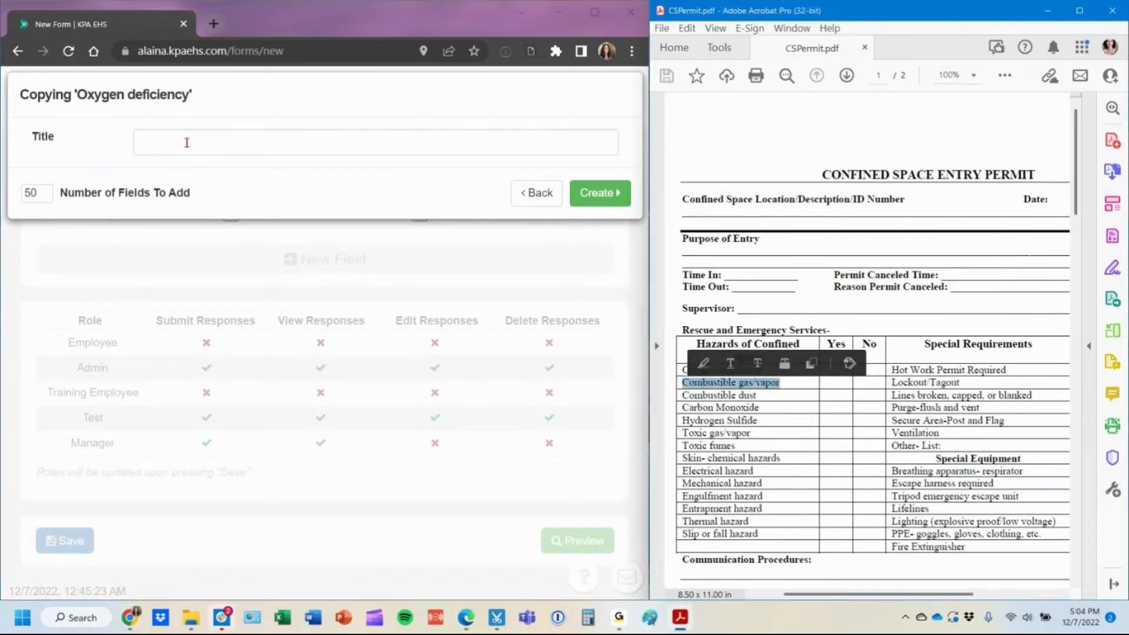
left_click(194, 143)
key("ctrl+v")
key("Return")
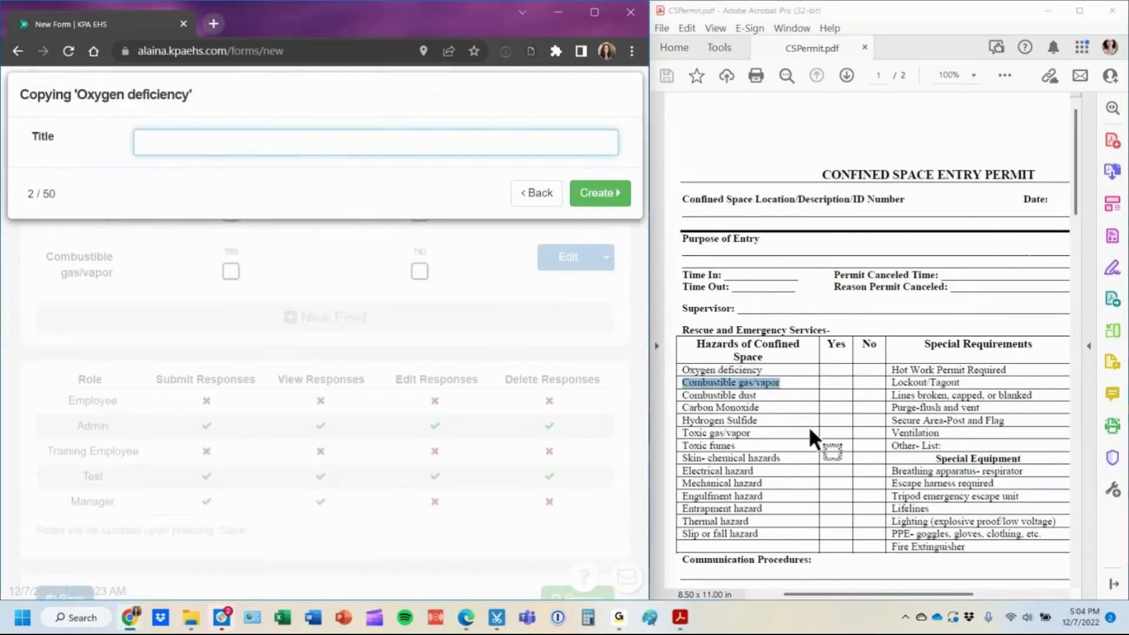
Create the next copy with the title Combustible dust taken from the PDF.
left_click_drag(759, 395, 683, 391)
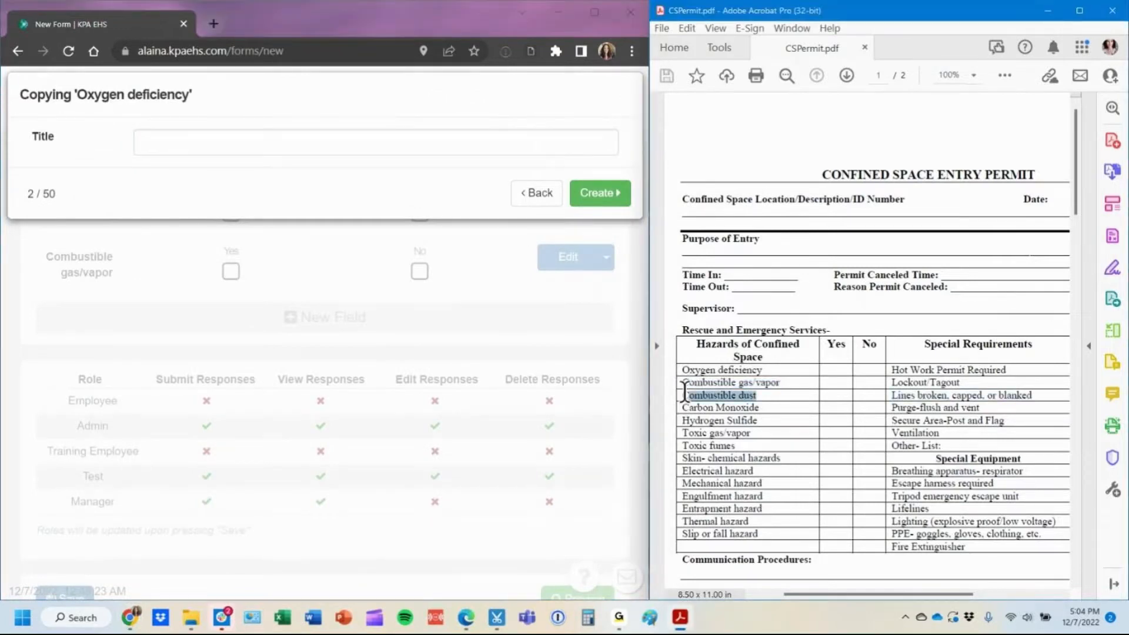
key("ctrl+c")
left_click(304, 141)
key("ctrl+v")
key("Return")
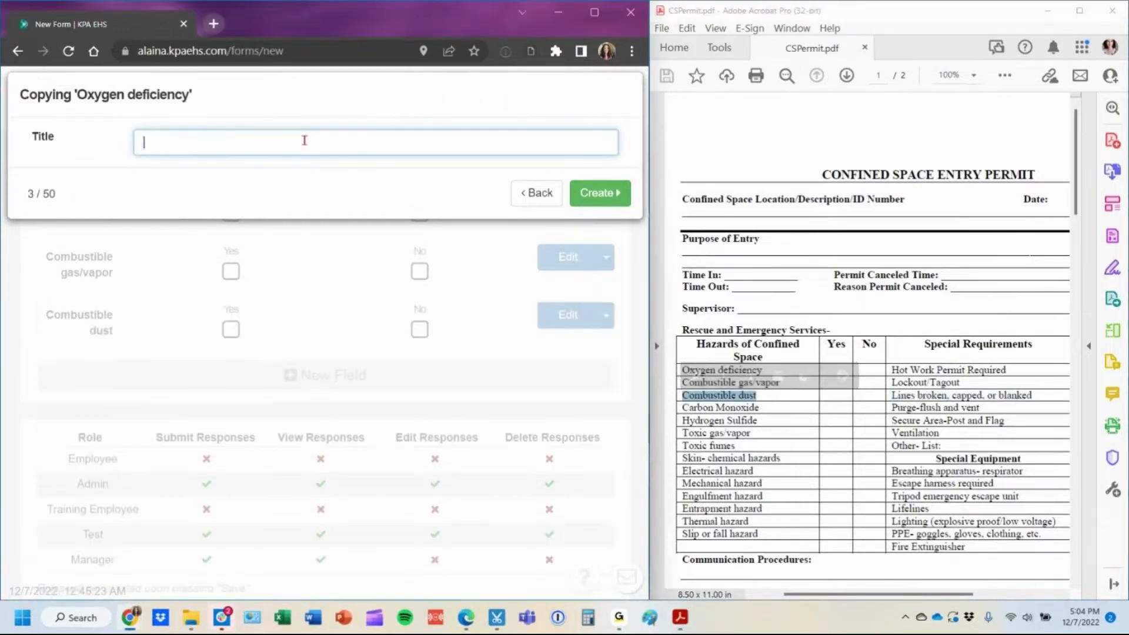
Create another copy with the title Carbon Monoxide taken from the PDF.
left_click_drag(763, 406, 682, 407)
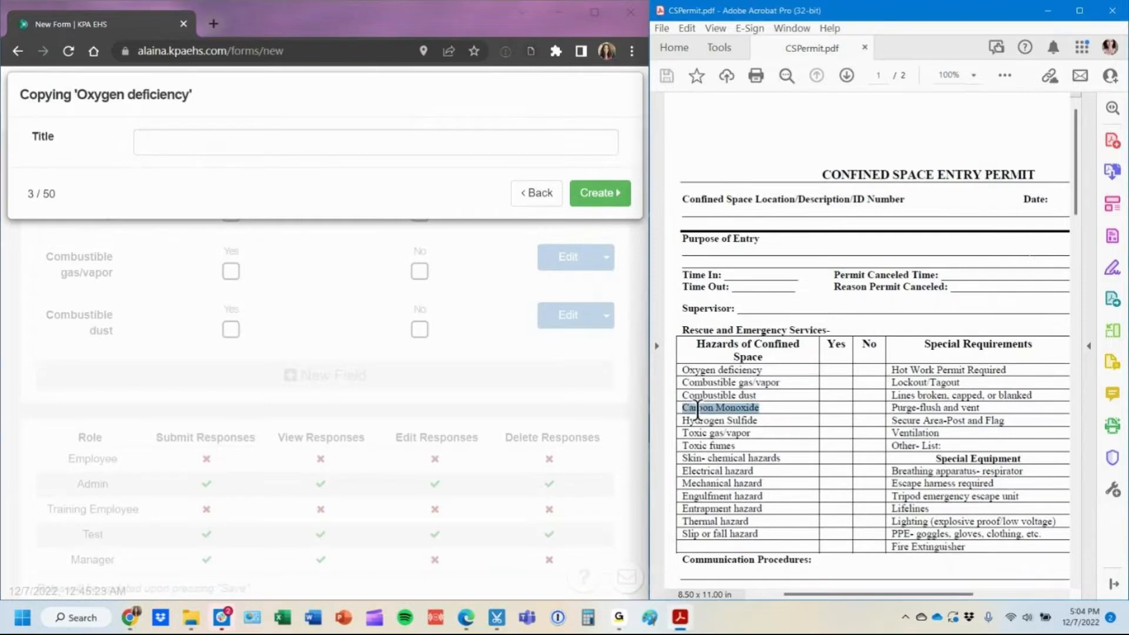
key("ctrl+c")
left_click(247, 137)
key("ctrl+v")
key("Return")
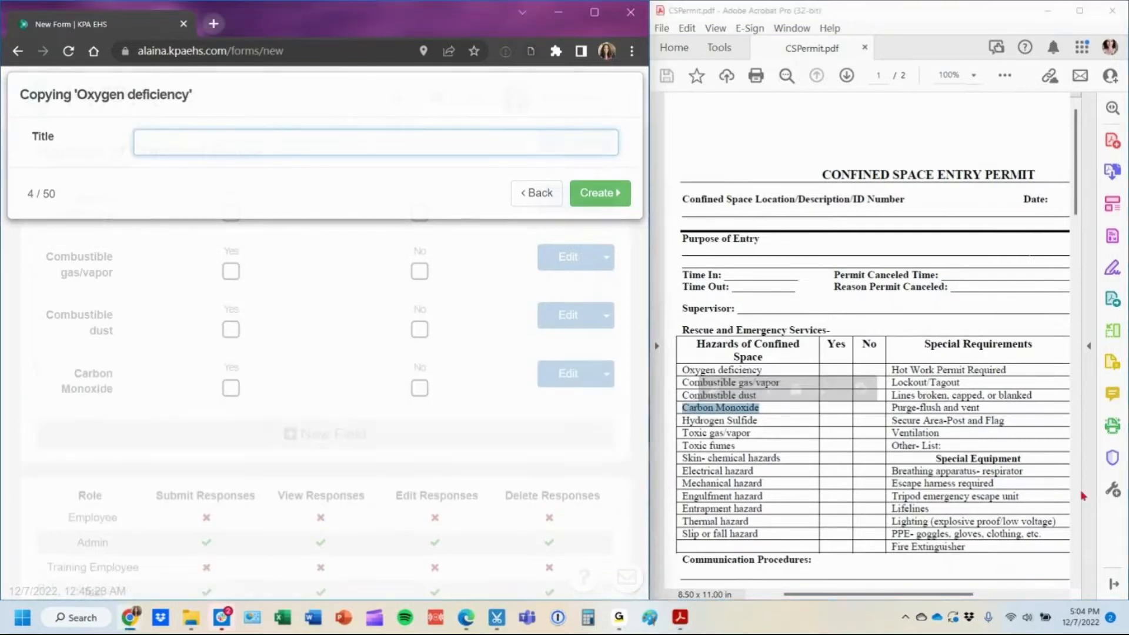
Create another copy with the title Hydrogen Sulfide taken from the PDF.
left_click_drag(764, 417, 695, 421)
double_click(694, 422)
key("ctrl+c")
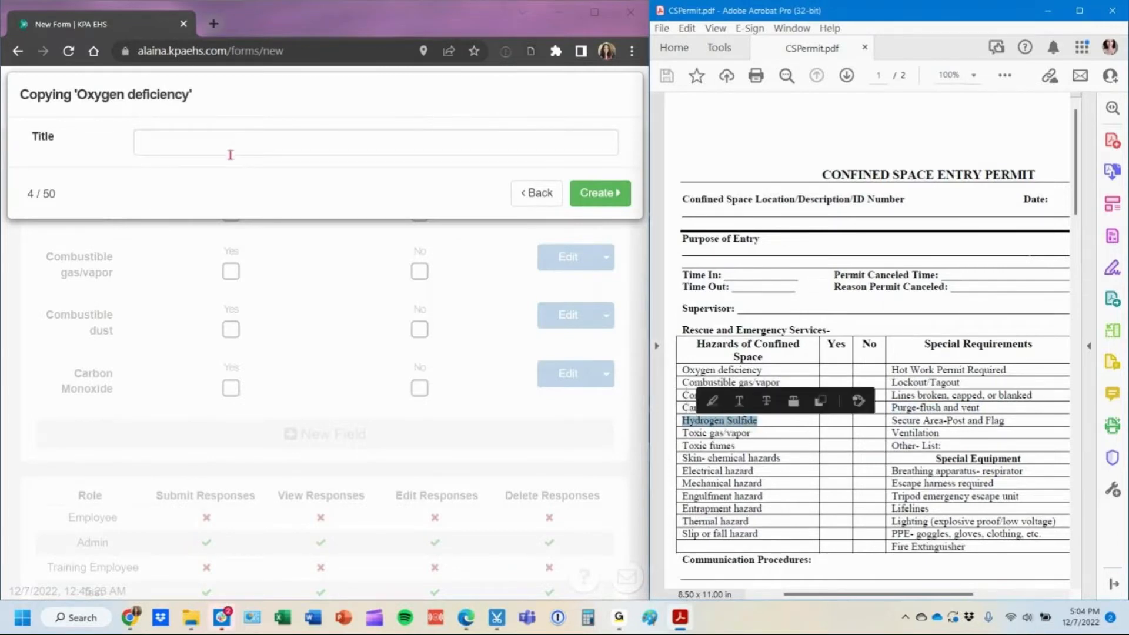
left_click(232, 147)
key("ctrl+v")
key("Return")
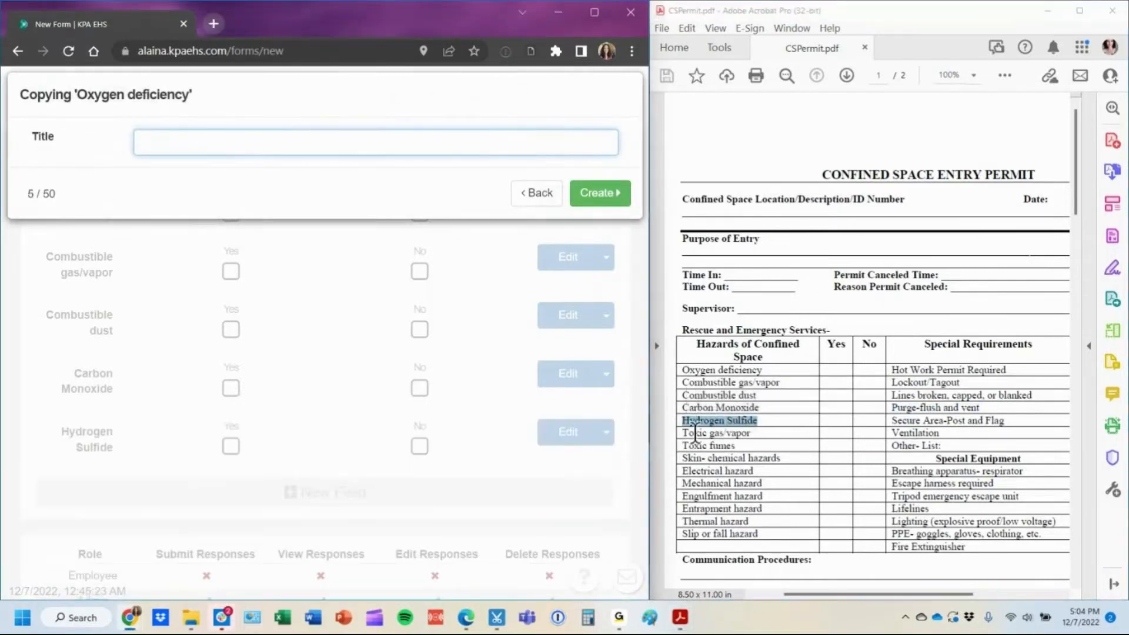
Create another copy of the rating field titled Toxic gas/vapor.
left_click_drag(707, 433, 752, 435)
left_click(356, 141)
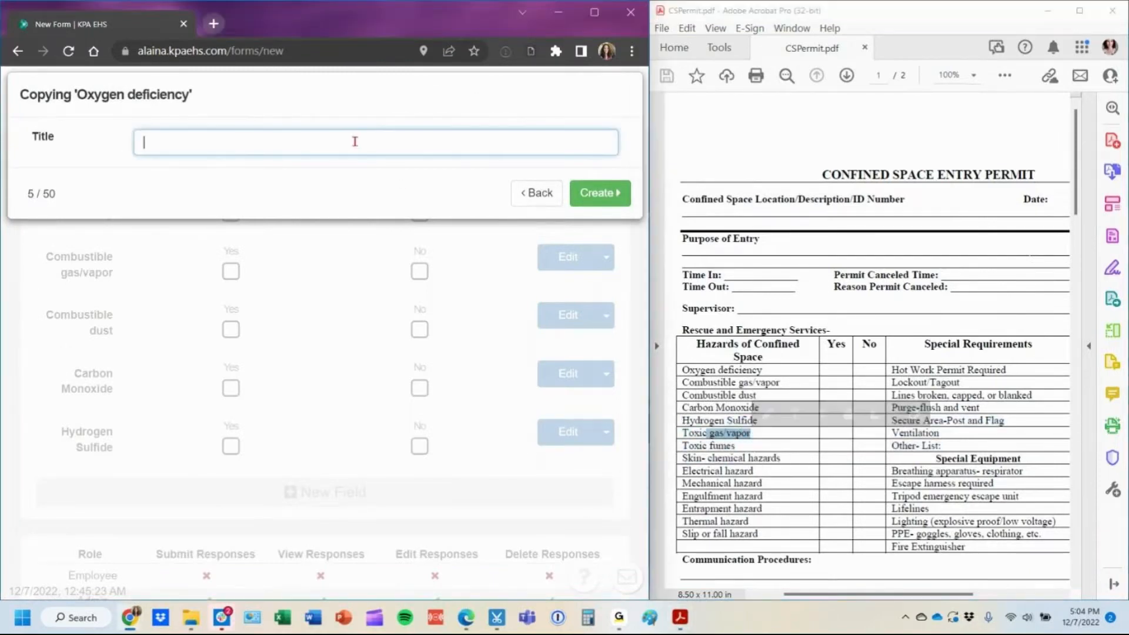
type("Toxic")
key("ctrl+v")
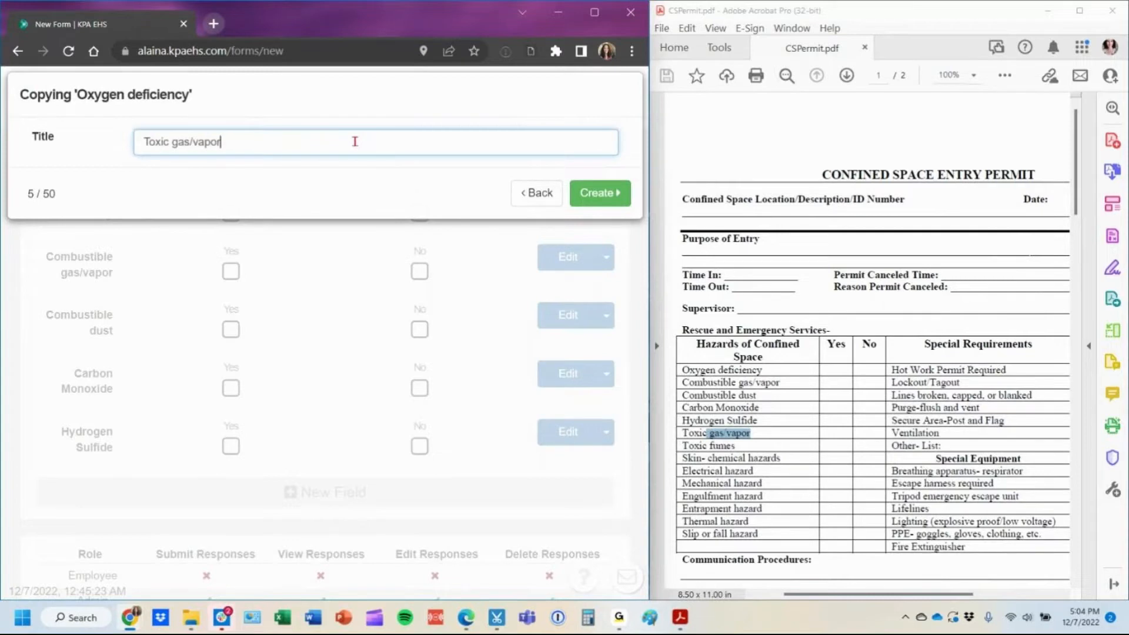
key("Return")
Create a copy titled Toxic fumes and end the field duplication.
left_click_drag(680, 445, 743, 444)
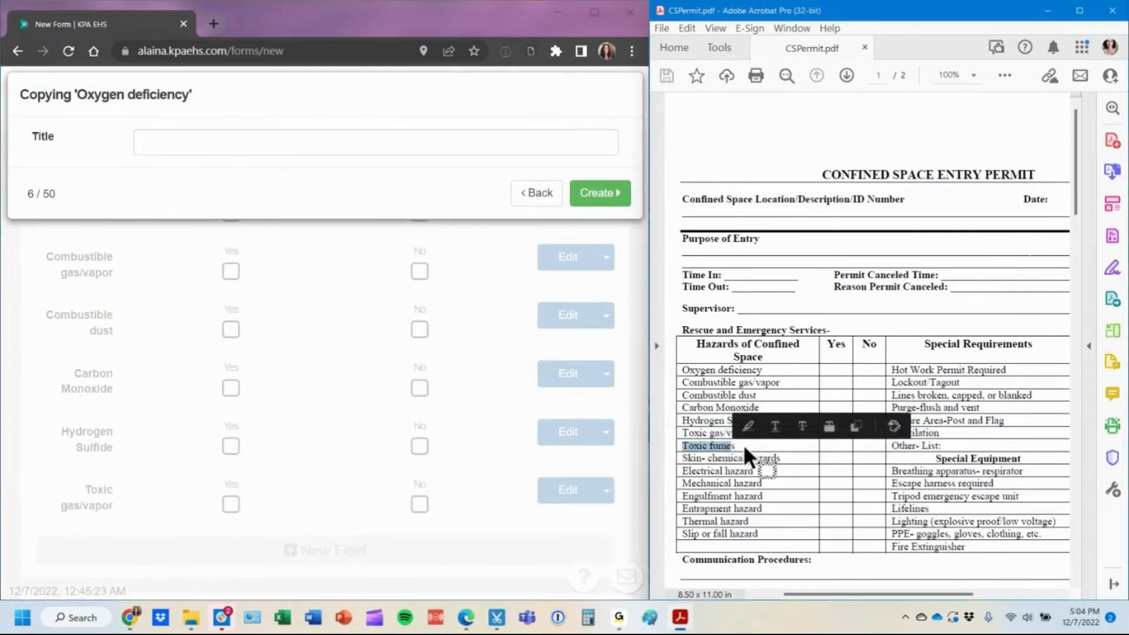
left_click(220, 134)
key("ctrl+v")
type("s")
key("Return")
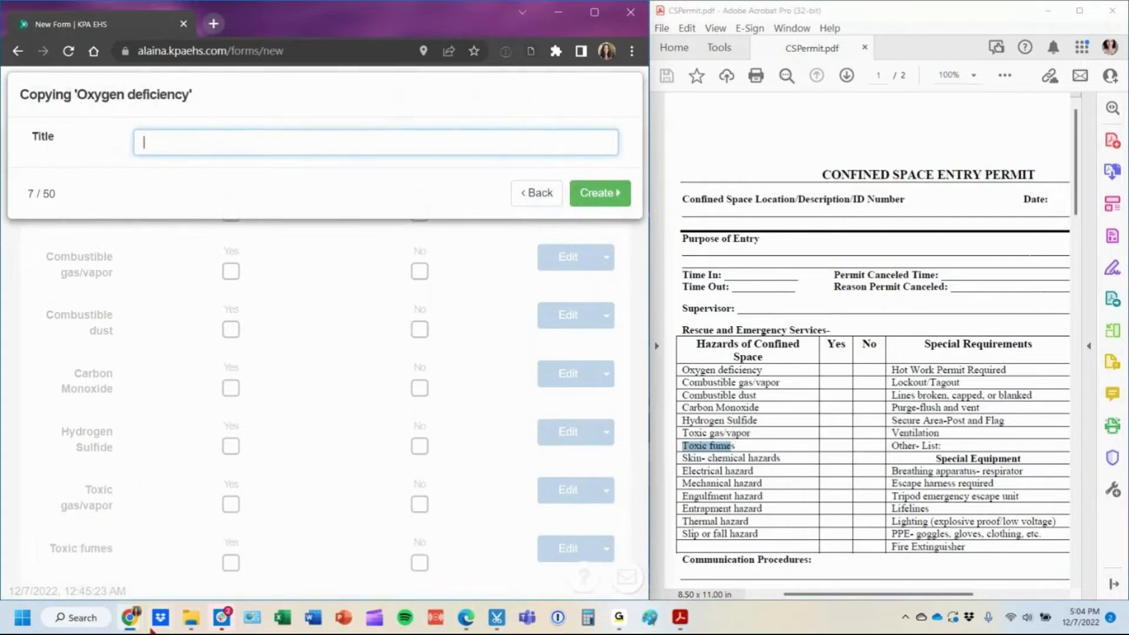
left_click(247, 418)
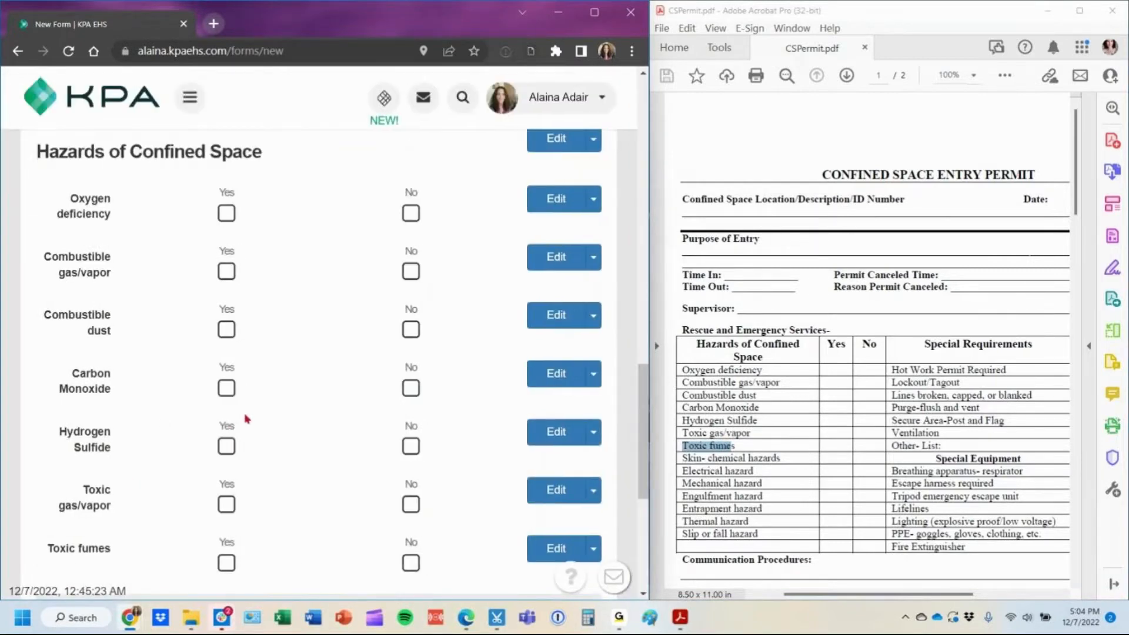
Add a heading titled Special Requirements, taken from the PDF, below the Toxic fumes field.
scroll(245, 413, "down", 3)
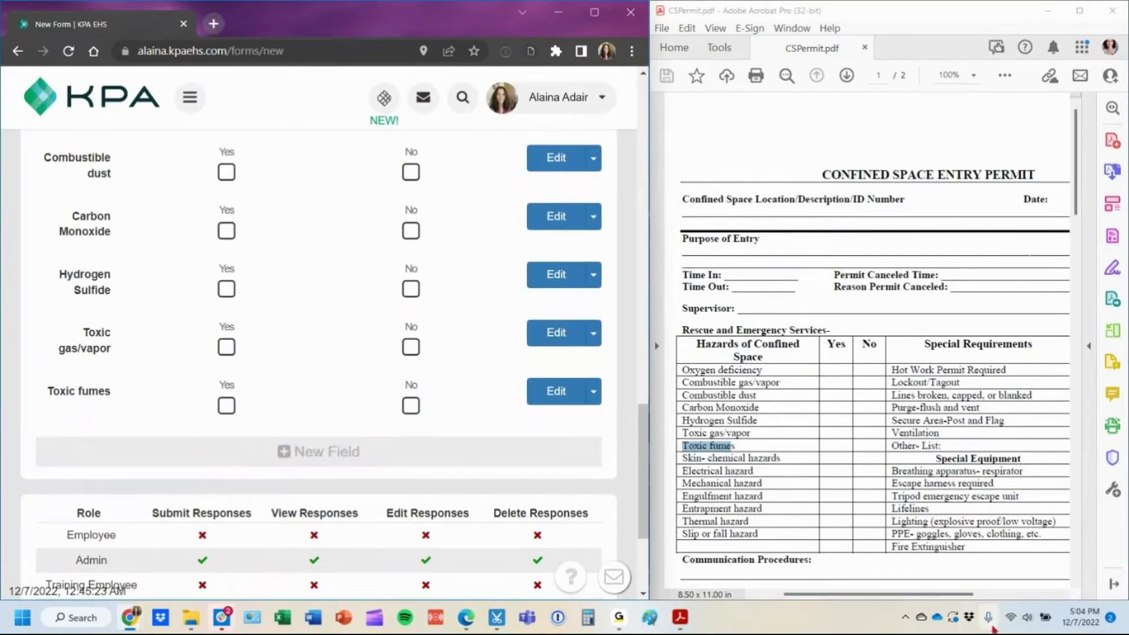
left_click_drag(881, 597, 937, 597)
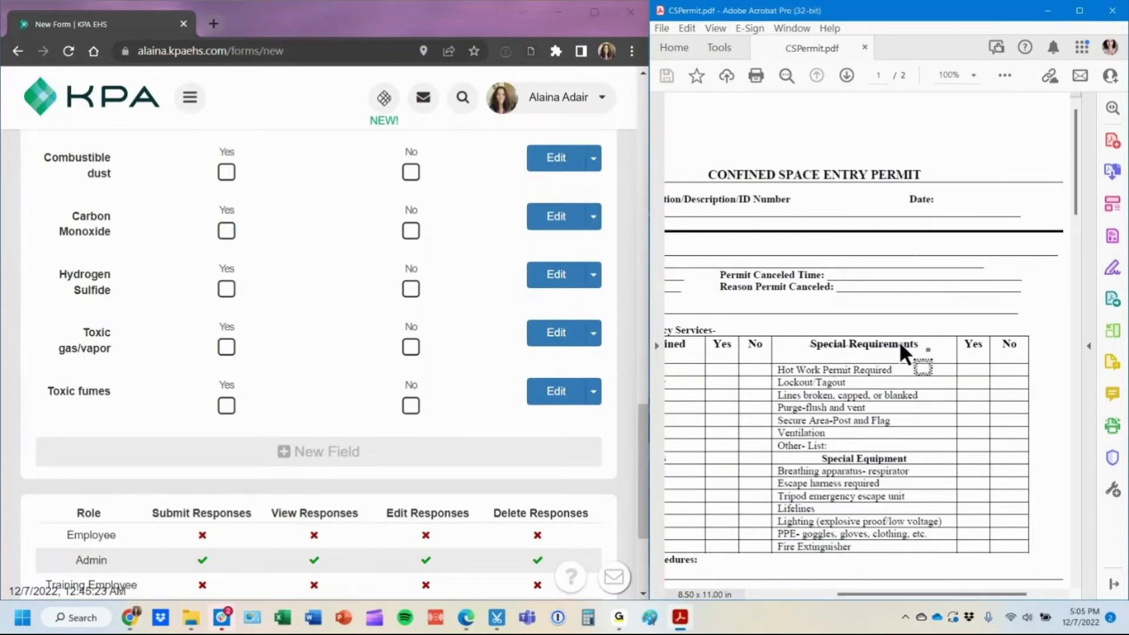
triple_click(811, 344)
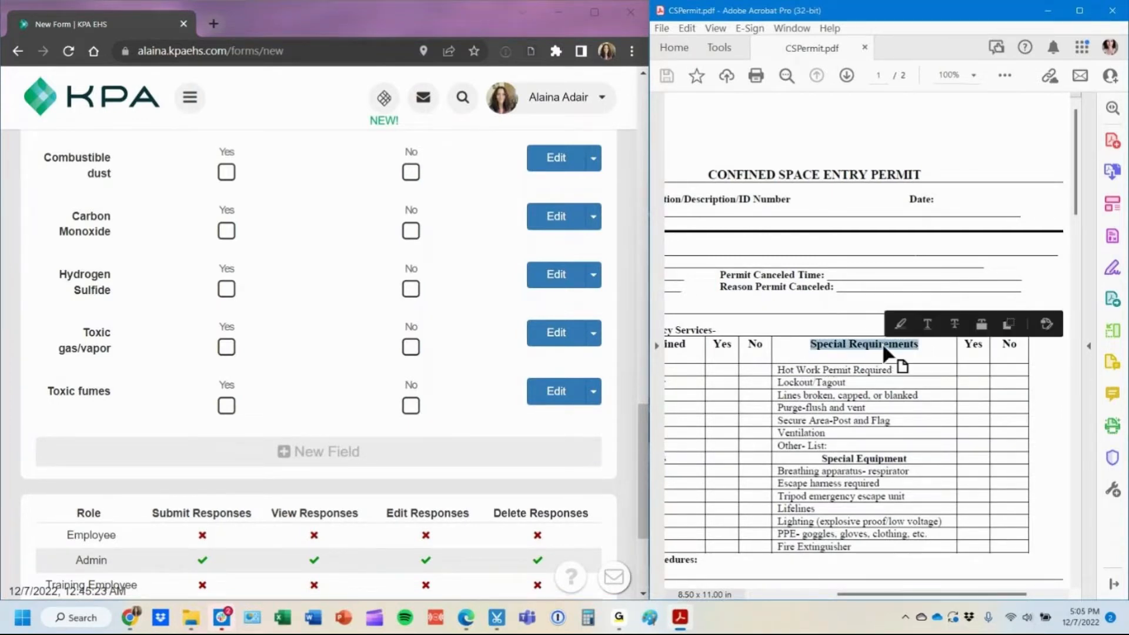
left_click(365, 454)
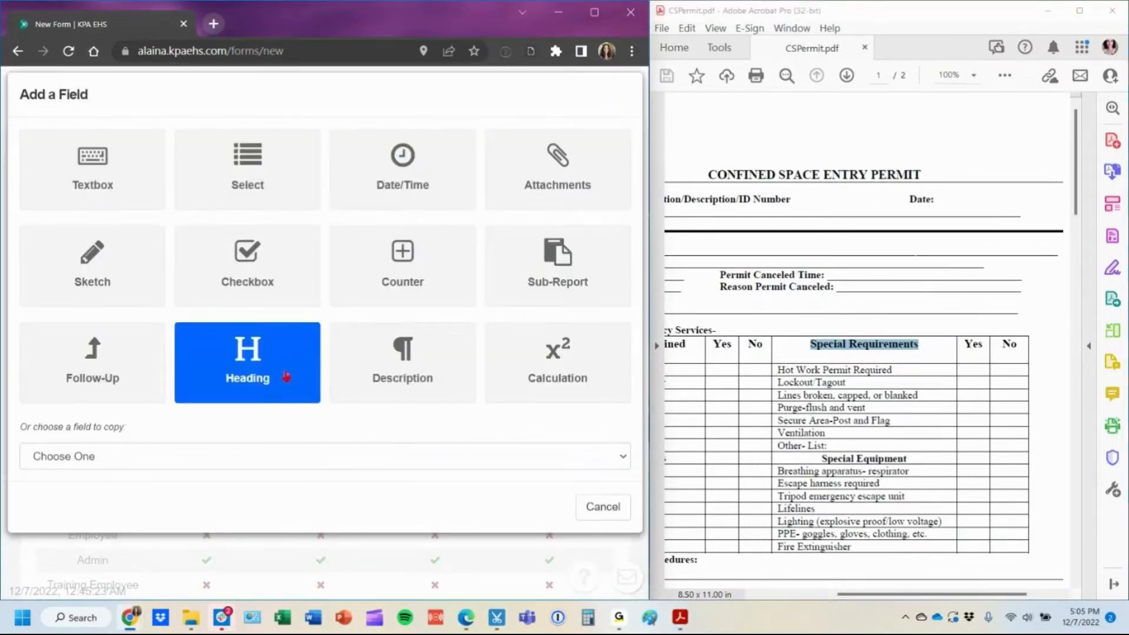
left_click(286, 376)
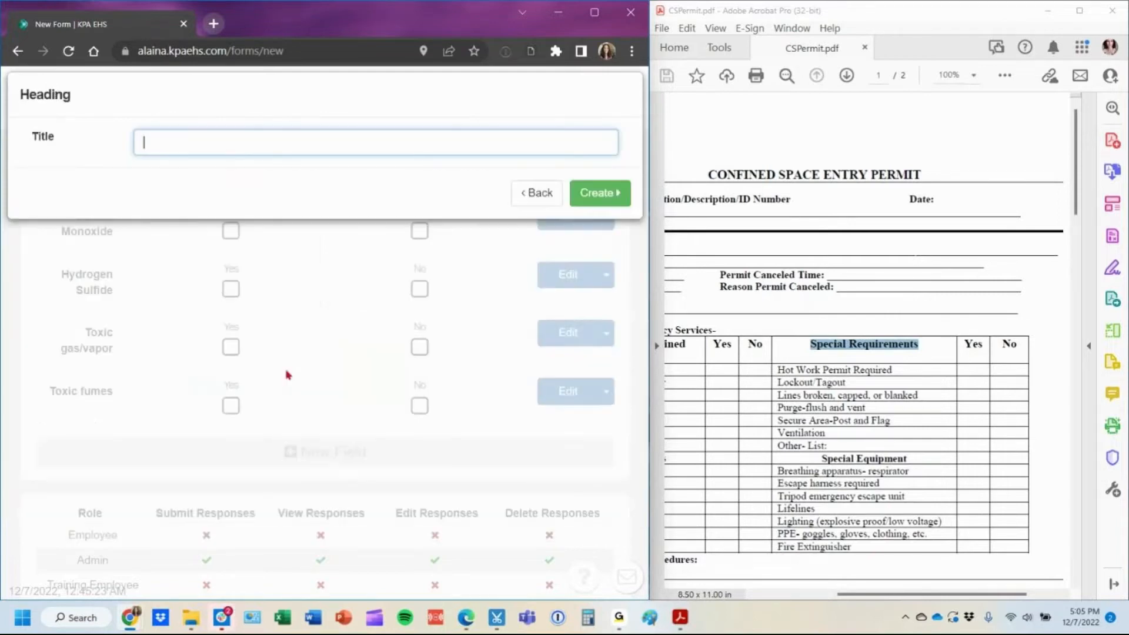
key("ctrl+v")
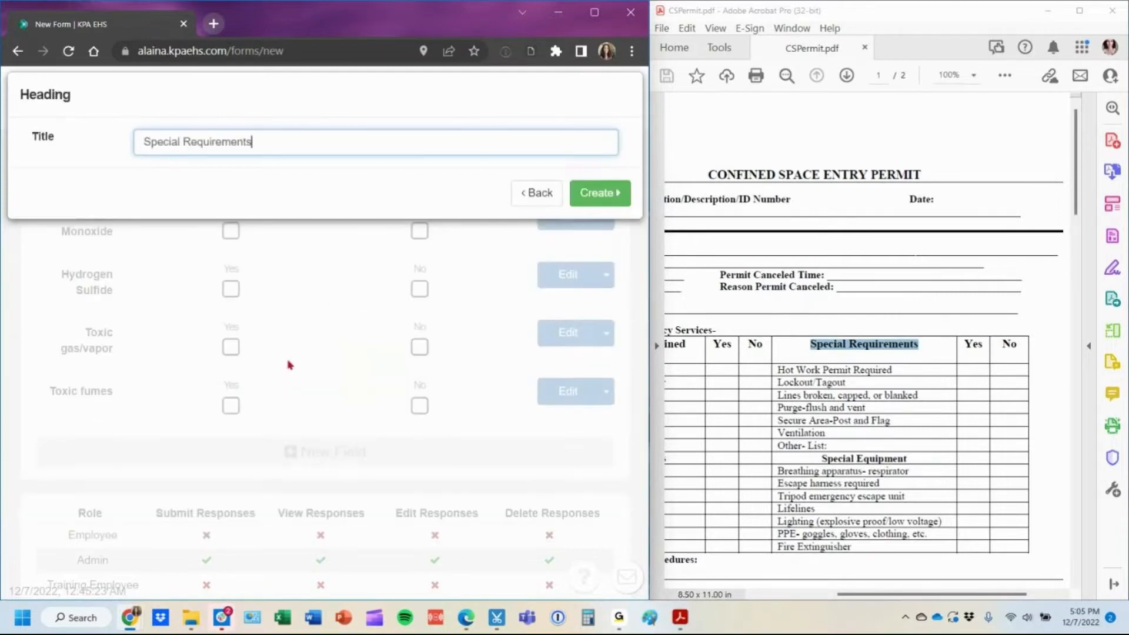
key("Return")
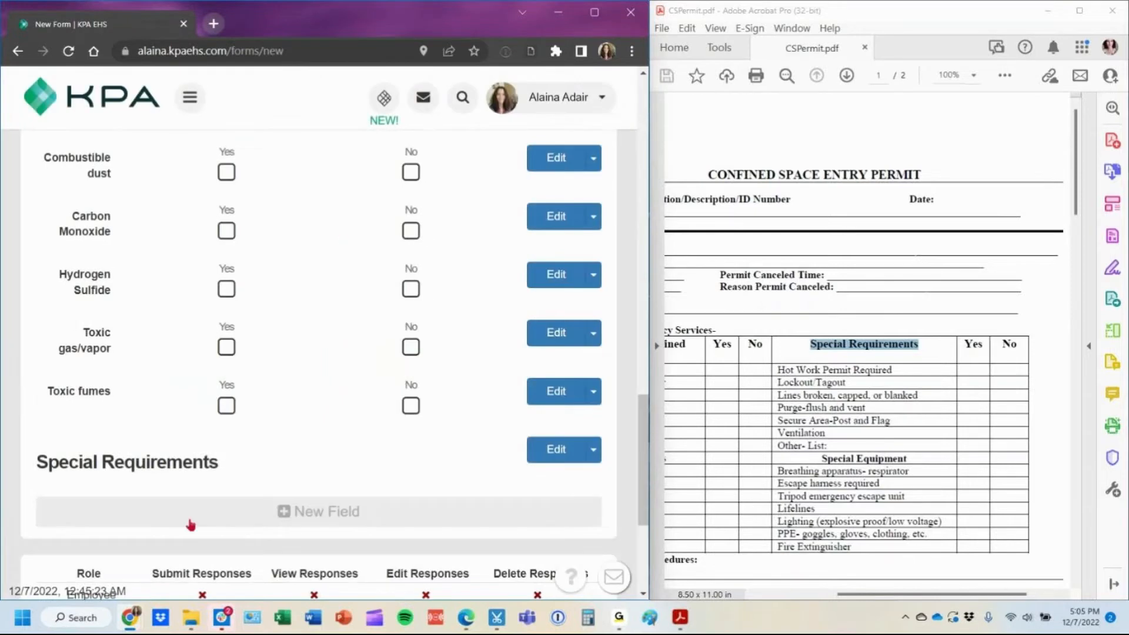
Duplicate the Toxic fumes field as Hot Work Permit Required and move the Special Requirements heading above the copy.
left_click(593, 391)
left_click(569, 497)
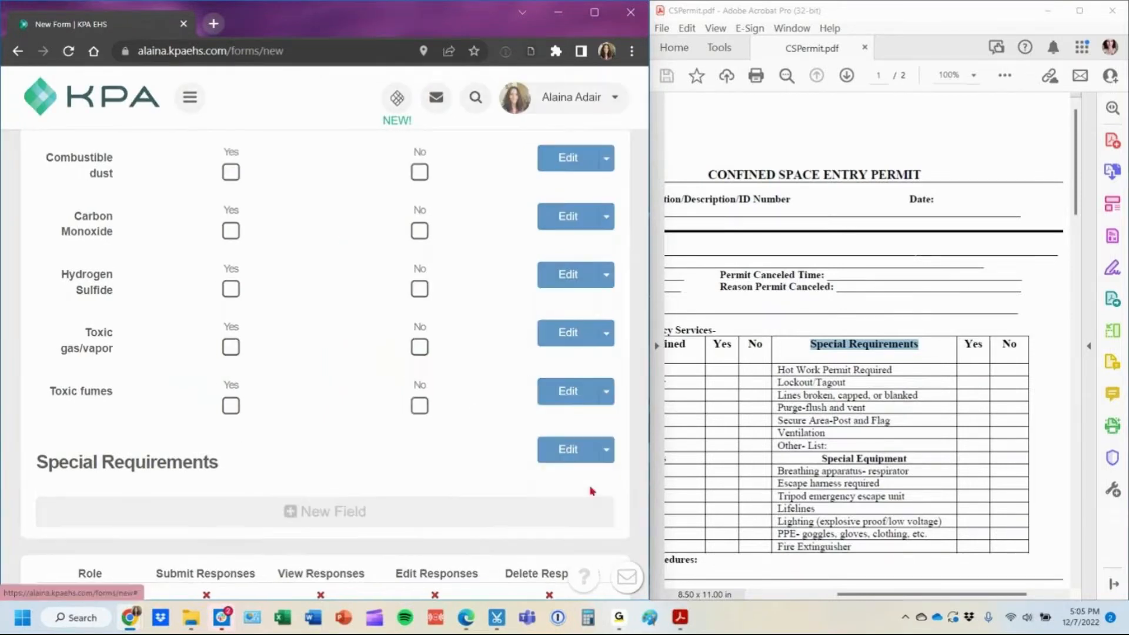
left_click_drag(776, 371, 892, 370)
key("ctrl+c")
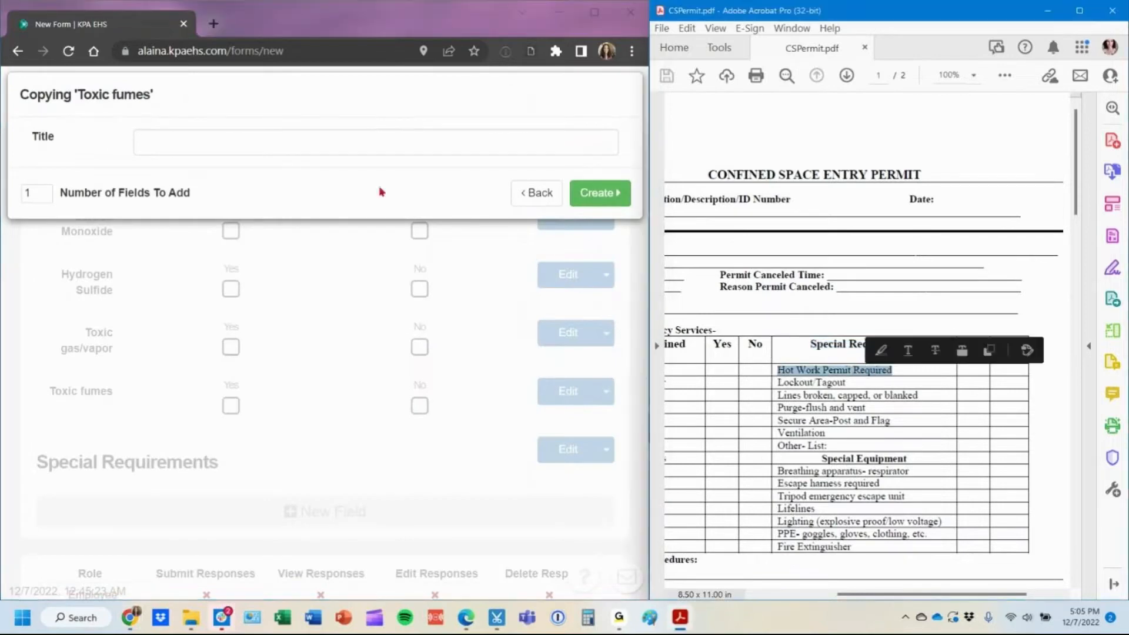
left_click(331, 142)
key("ctrl+v")
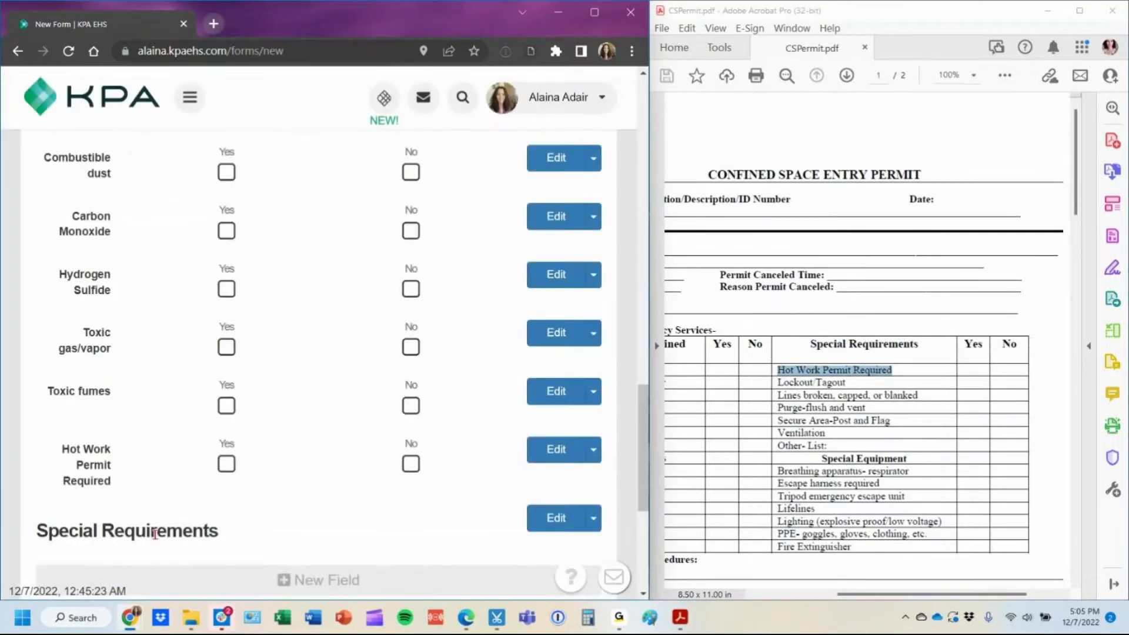
left_click_drag(157, 537, 141, 479)
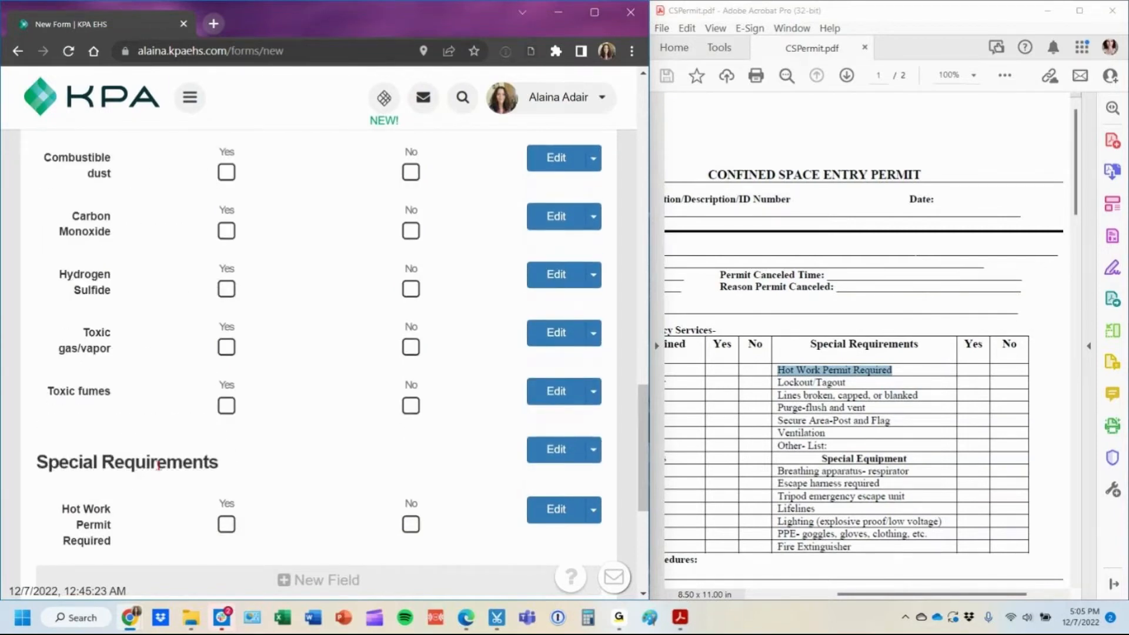
Move the Special Requirements heading up below the Confined Space Location/Description/ID Number field, and shift it above that field.
left_click(592, 450)
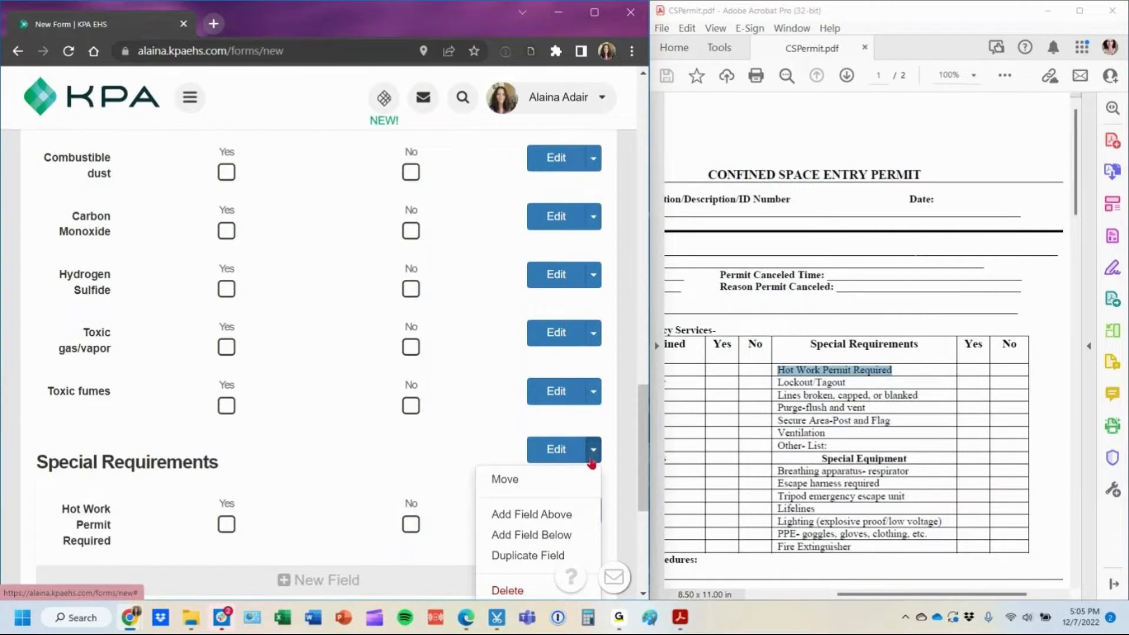
left_click(570, 488)
scroll(573, 495, "up", 10)
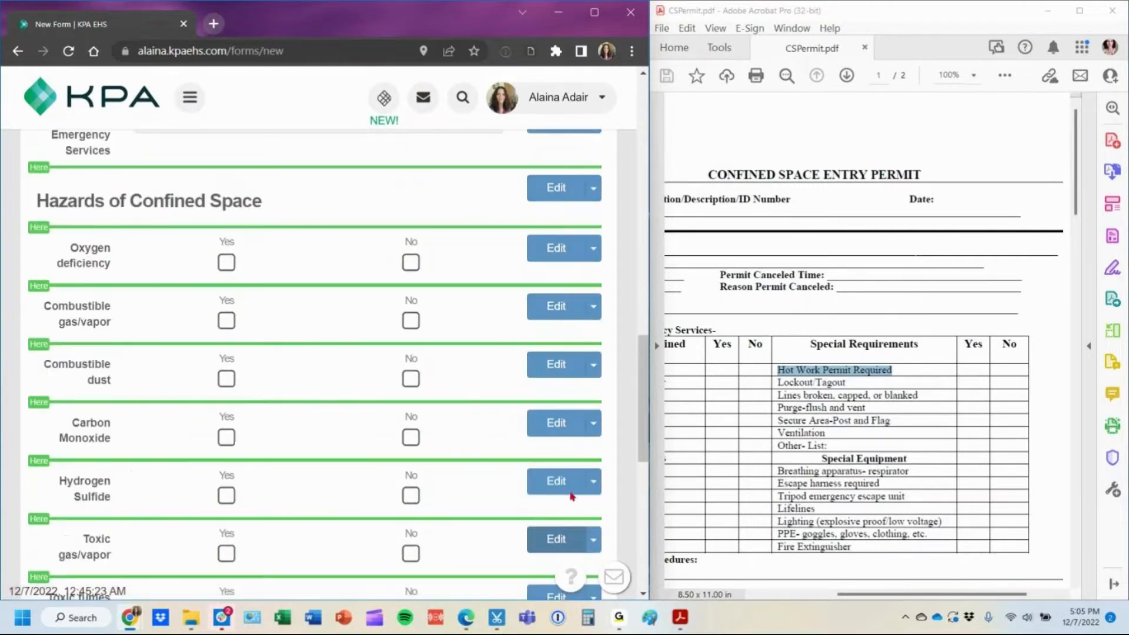
left_click(50, 238)
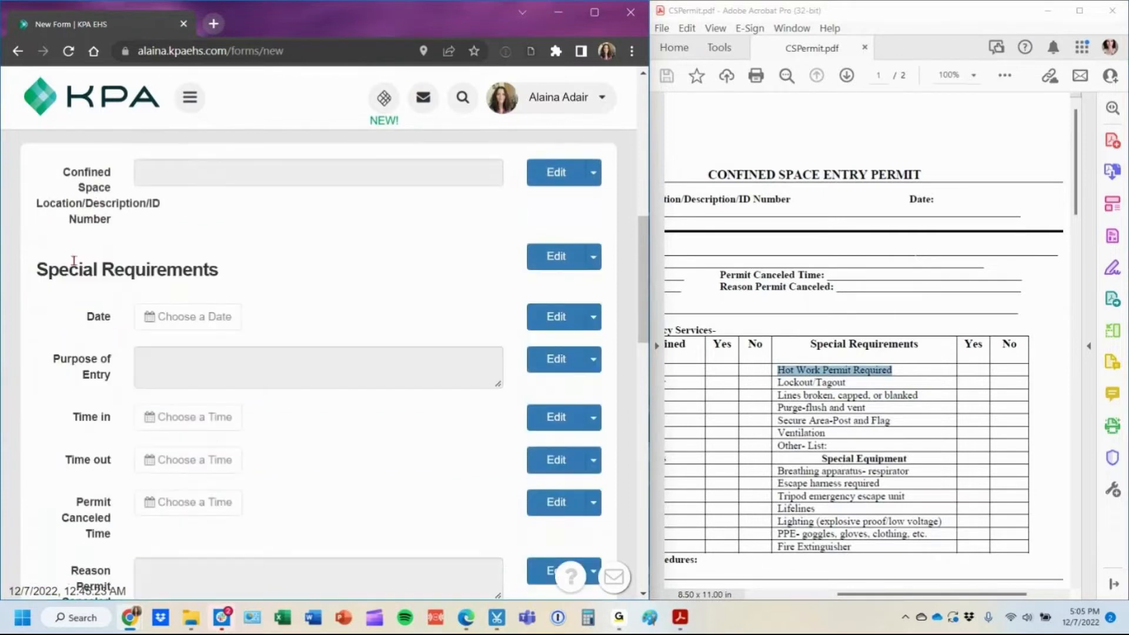
left_click_drag(74, 261, 73, 177)
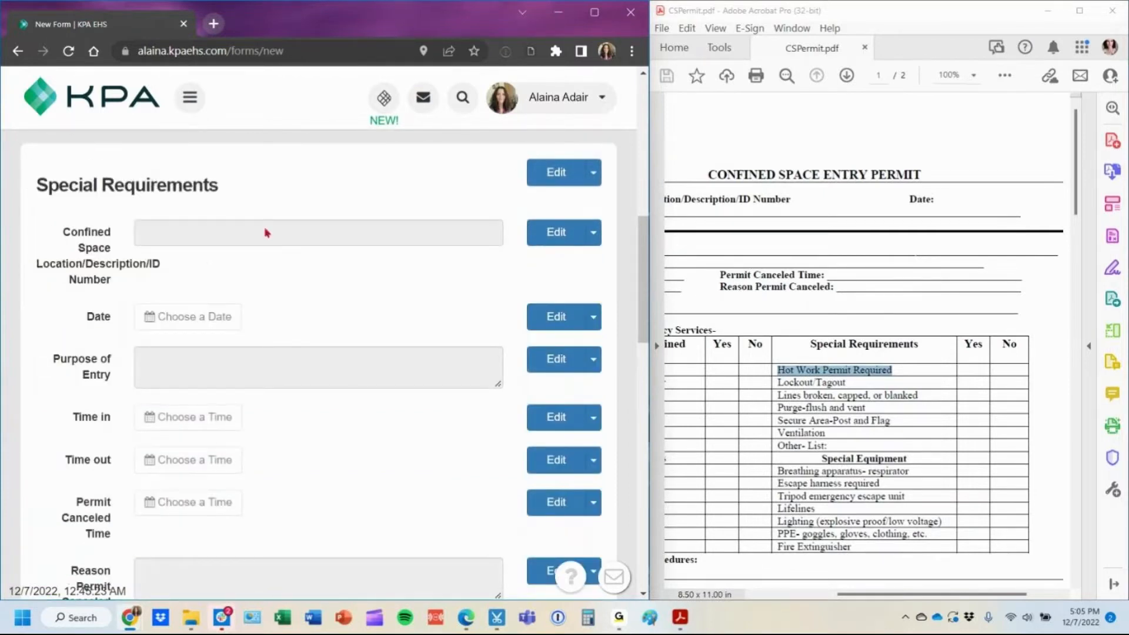
Move the Special Requirements heading back between the Toxic fumes and Hot Work Permit Required fields.
left_click(593, 172)
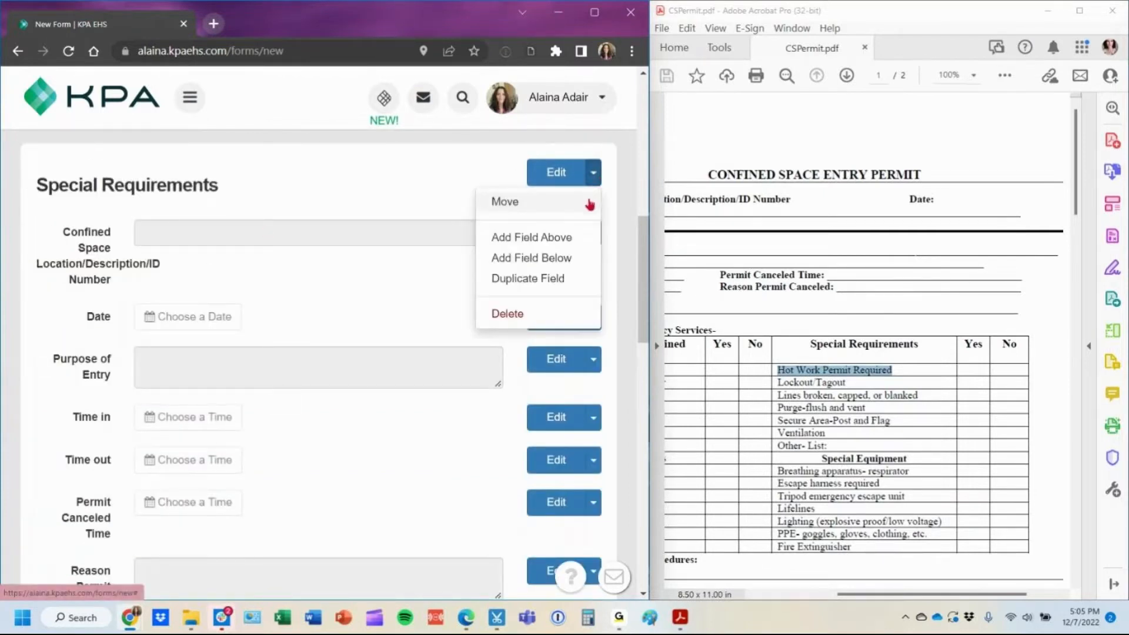
left_click(590, 204)
scroll(345, 365, "down", 7)
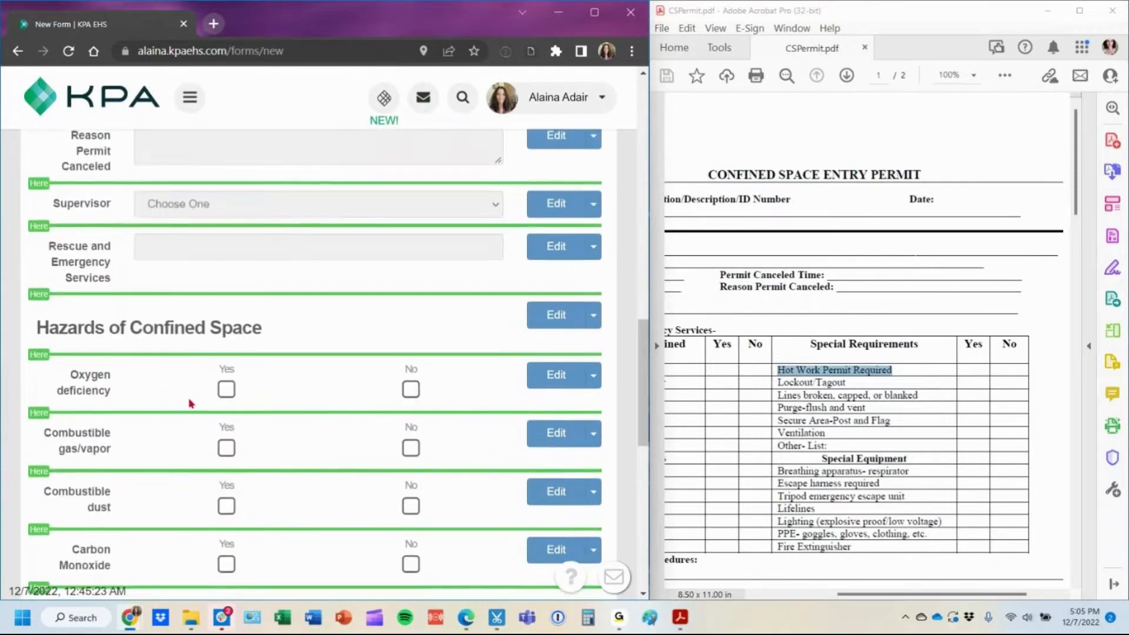
scroll(191, 403, "down", 6)
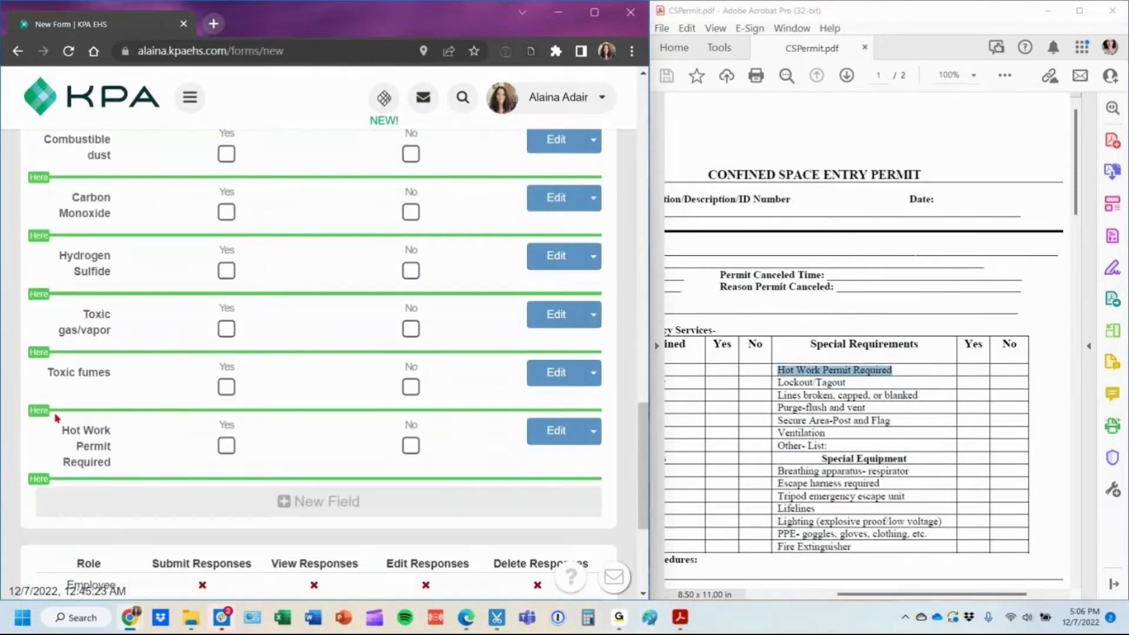
left_click(42, 413)
scroll(227, 406, "down", 3)
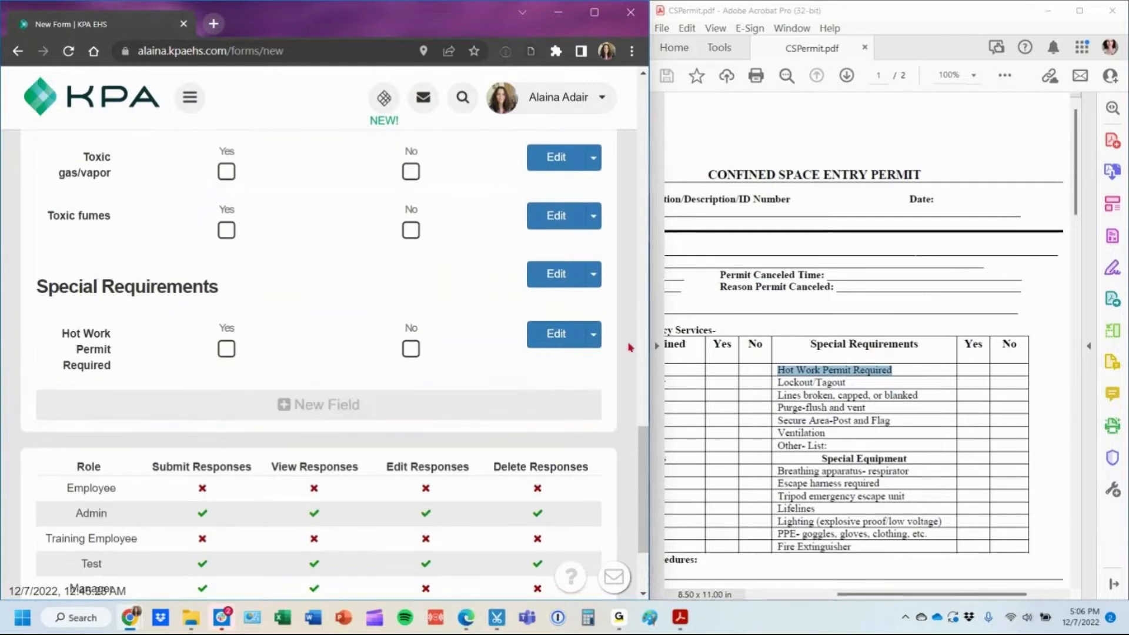
Duplicate the Hot Work Permit Required field with 6 fields to add, titling the first copy Lockout/Tagout from the PDF.
left_click(593, 335)
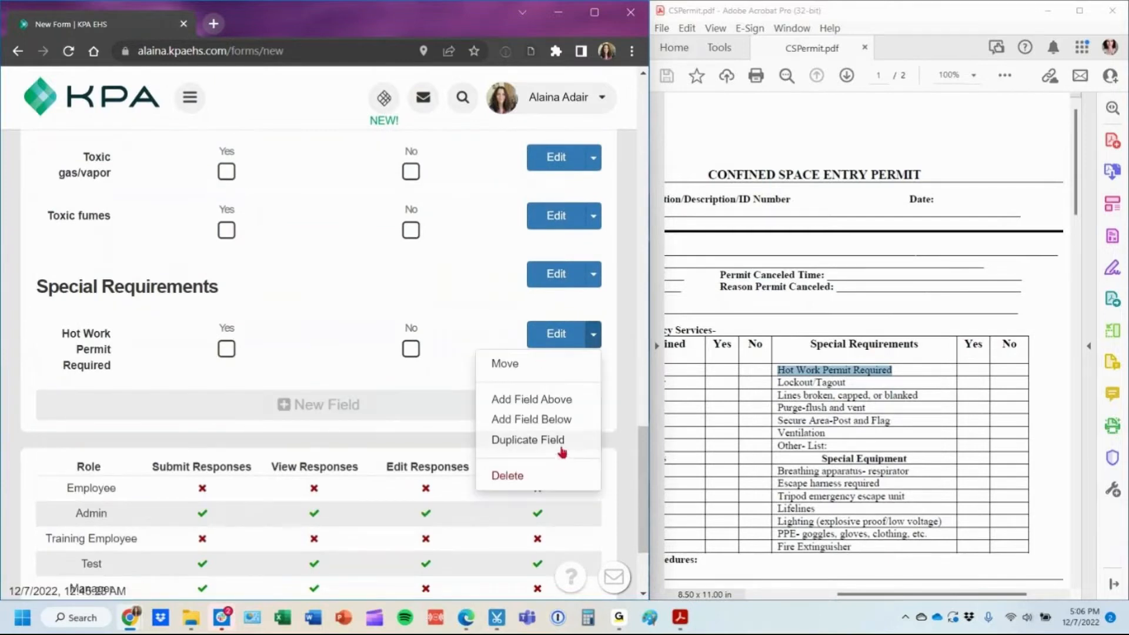
left_click(559, 448)
left_click_drag(784, 378, 846, 383)
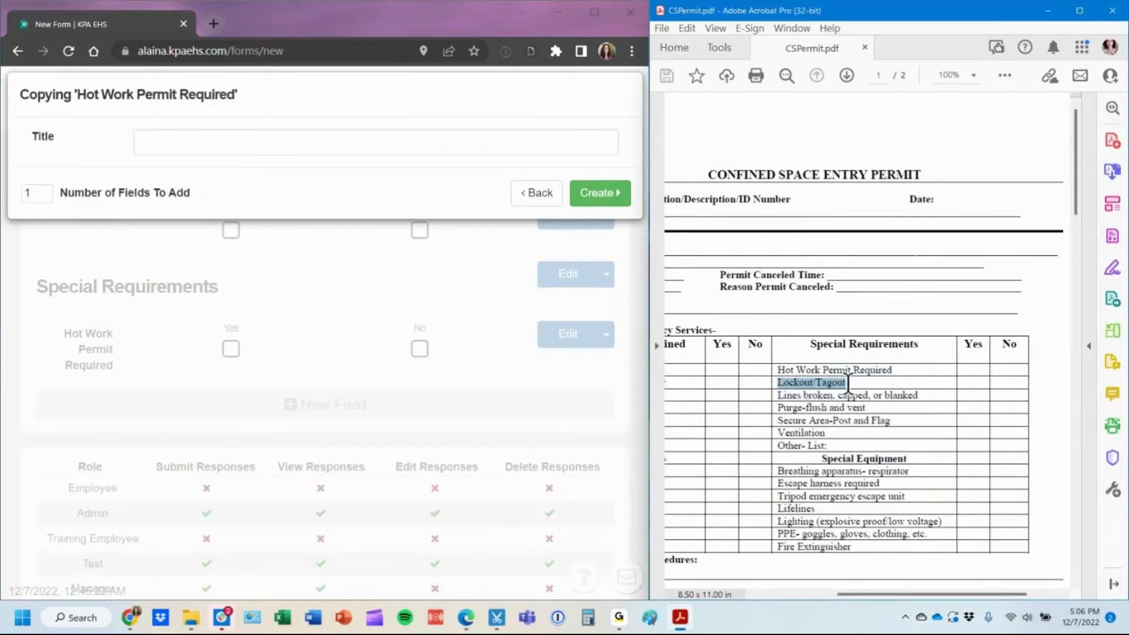
double_click(47, 194)
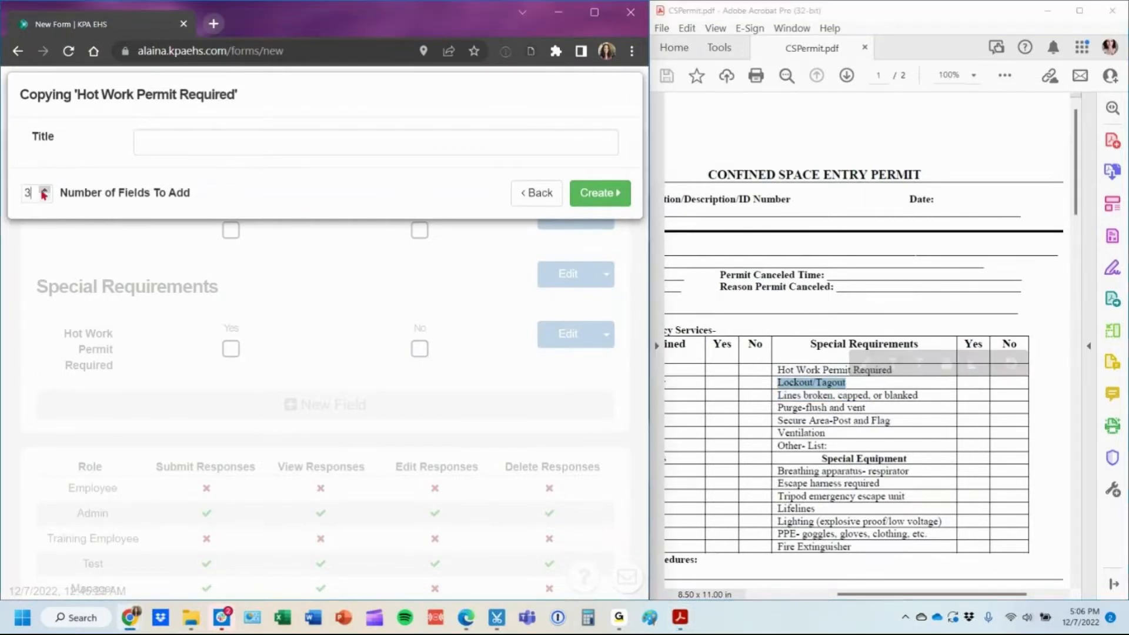
type("6")
left_click(377, 154)
key("ctrl+v")
left_click(608, 194)
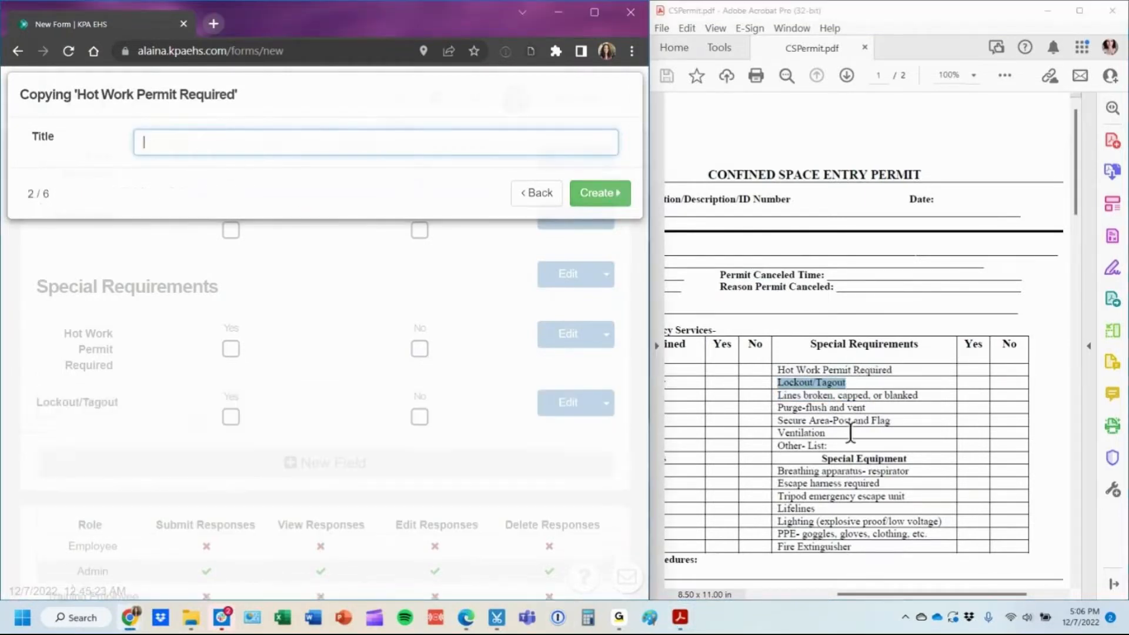
Create the next copy with the title Lines broken, capped, or blanked taken from the PDF.
left_click_drag(777, 397, 913, 399)
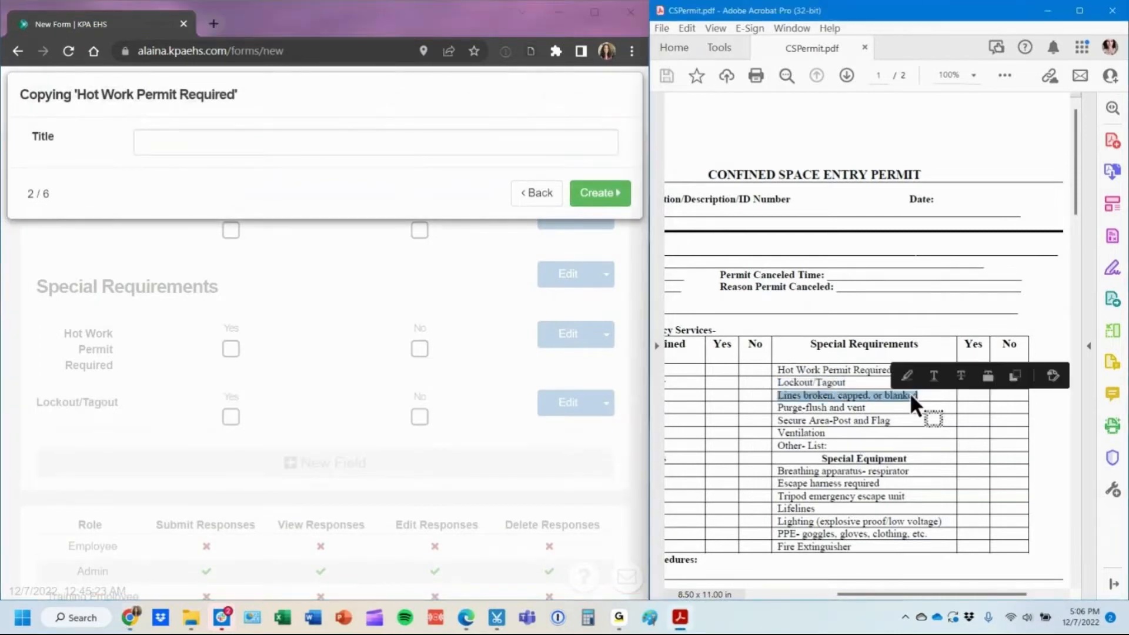
key("ctrl+c")
left_click(154, 144)
key("ctrl+v")
left_click(599, 193)
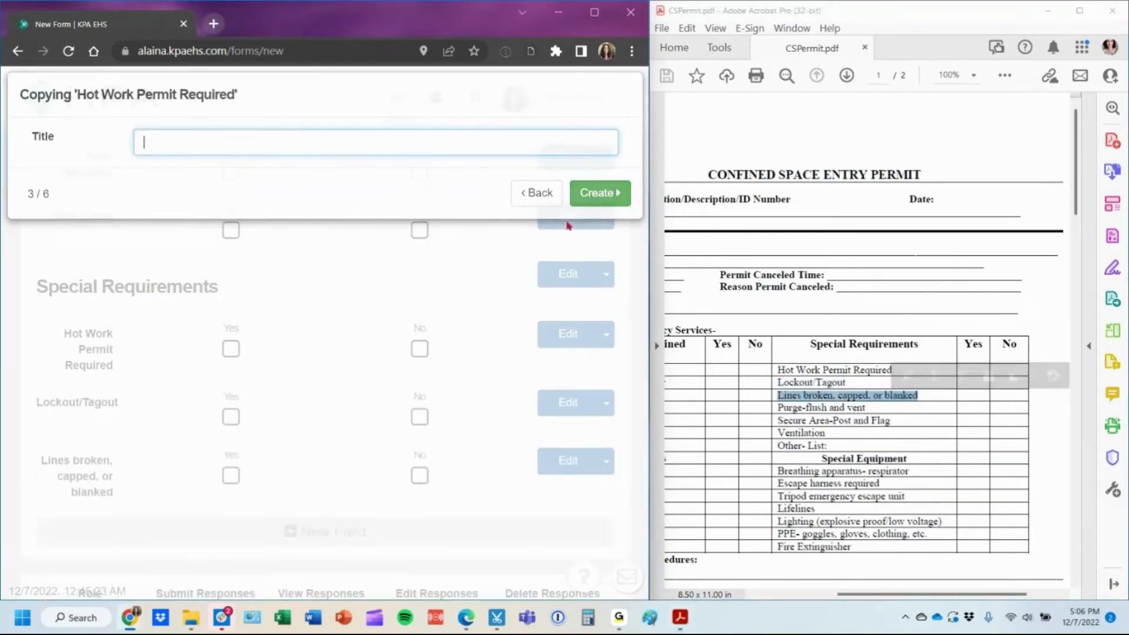
Create a copy titled Other from the PDF and end the field duplication early.
left_click_drag(777, 445, 796, 444)
key("ctrl+c")
left_click(185, 142)
key("ctrl+v")
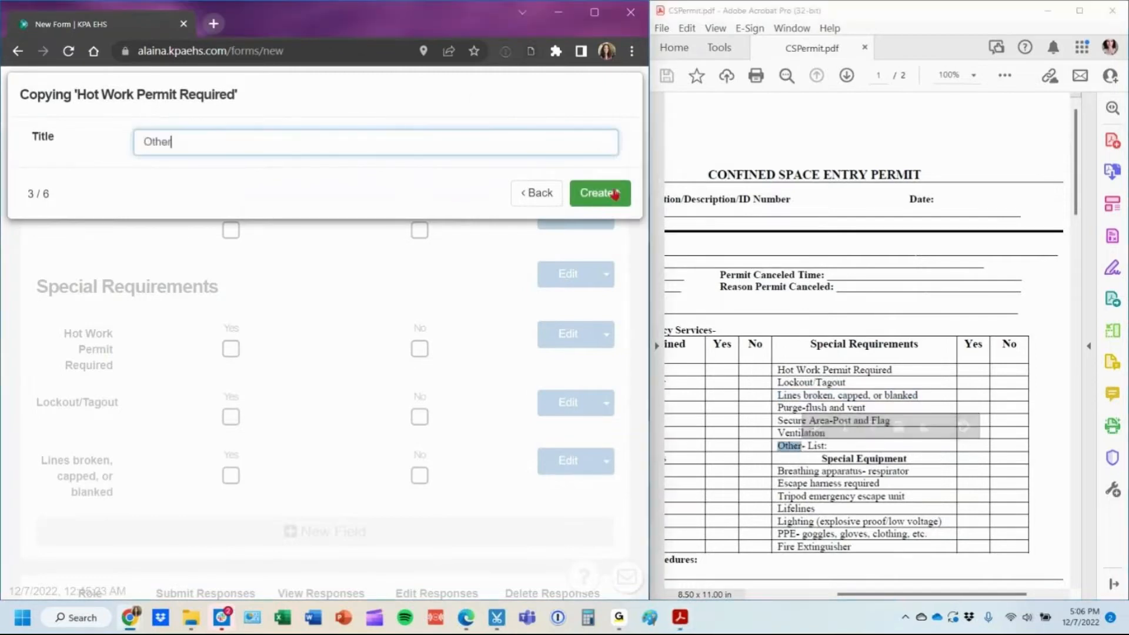
left_click(600, 193)
left_click(388, 415)
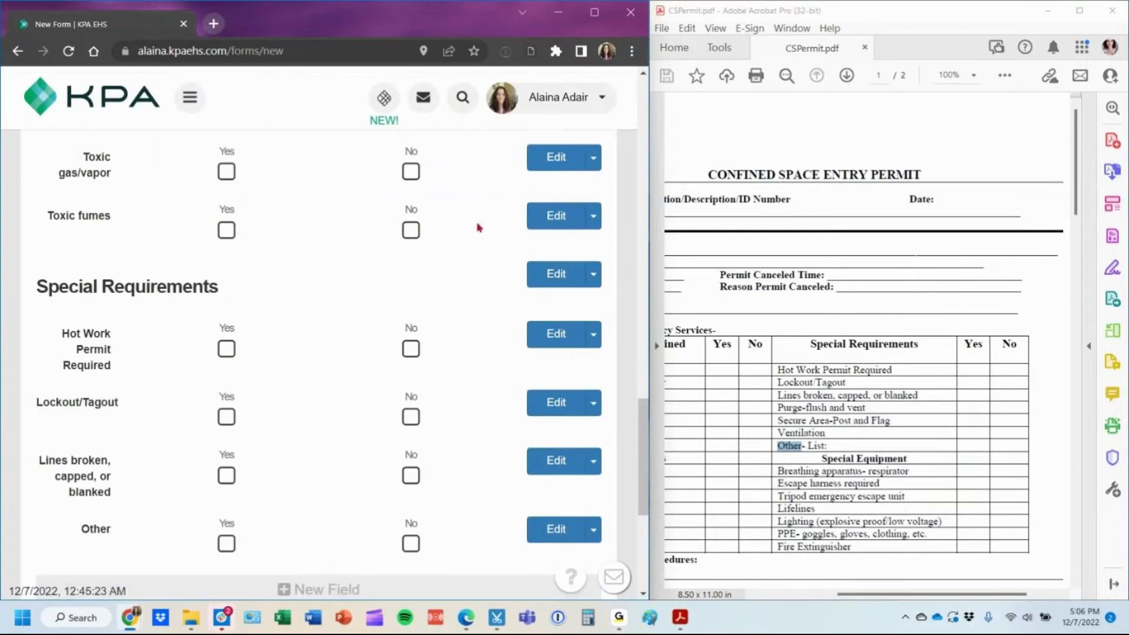
Add a textbox field titled List Other below the Other field, matching the PDF's Other- List entry.
double_click(817, 445)
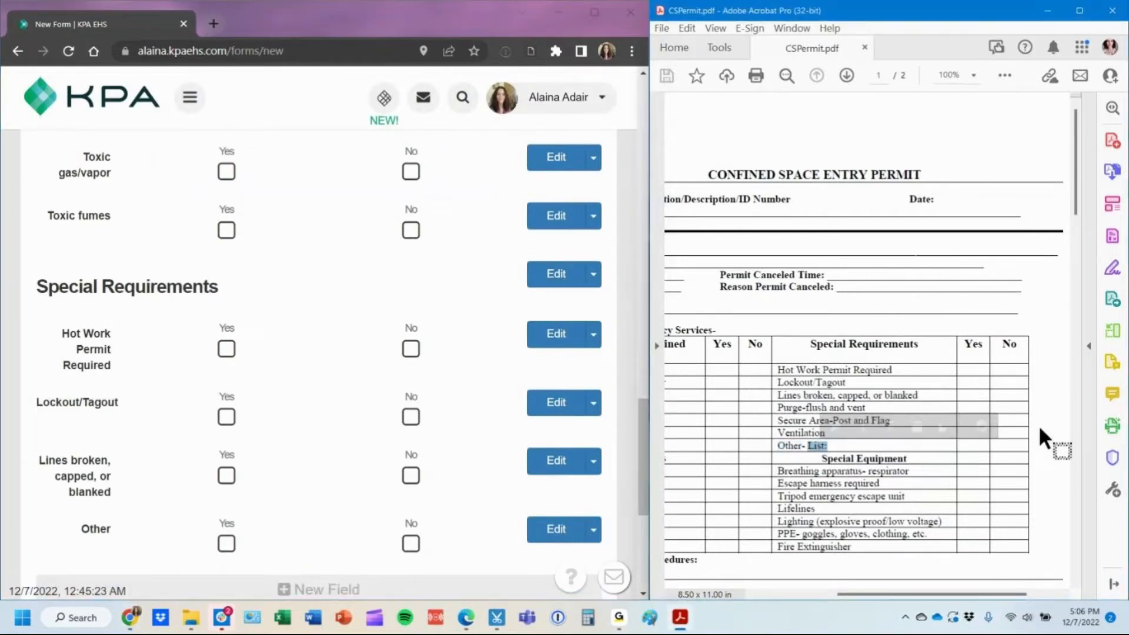
scroll(320, 310, "down", 1)
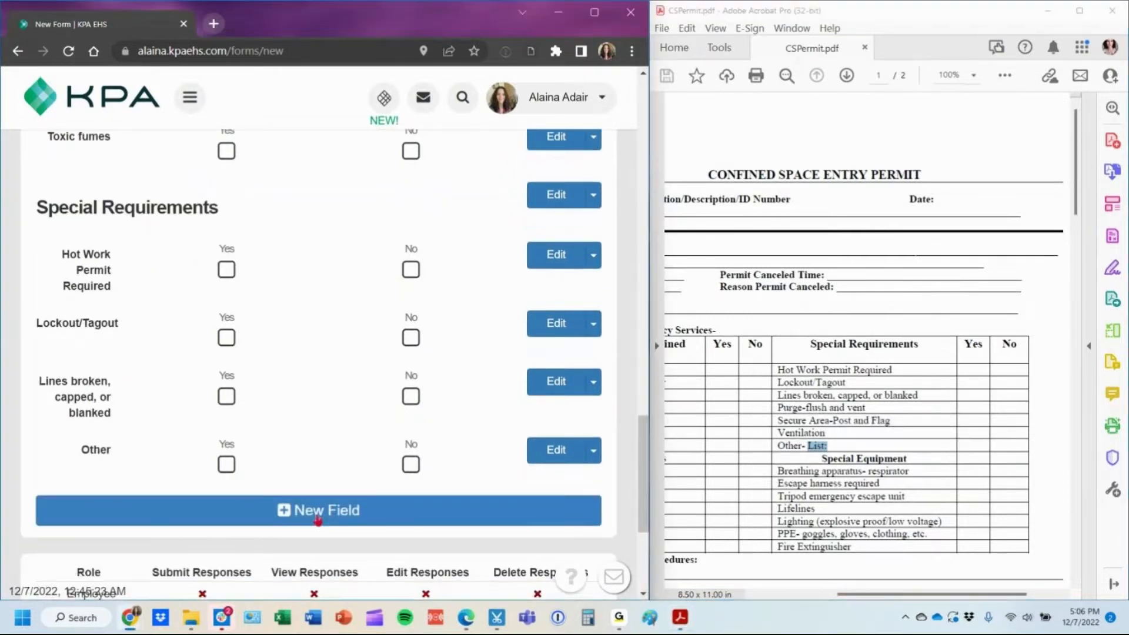
left_click(317, 518)
left_click(83, 188)
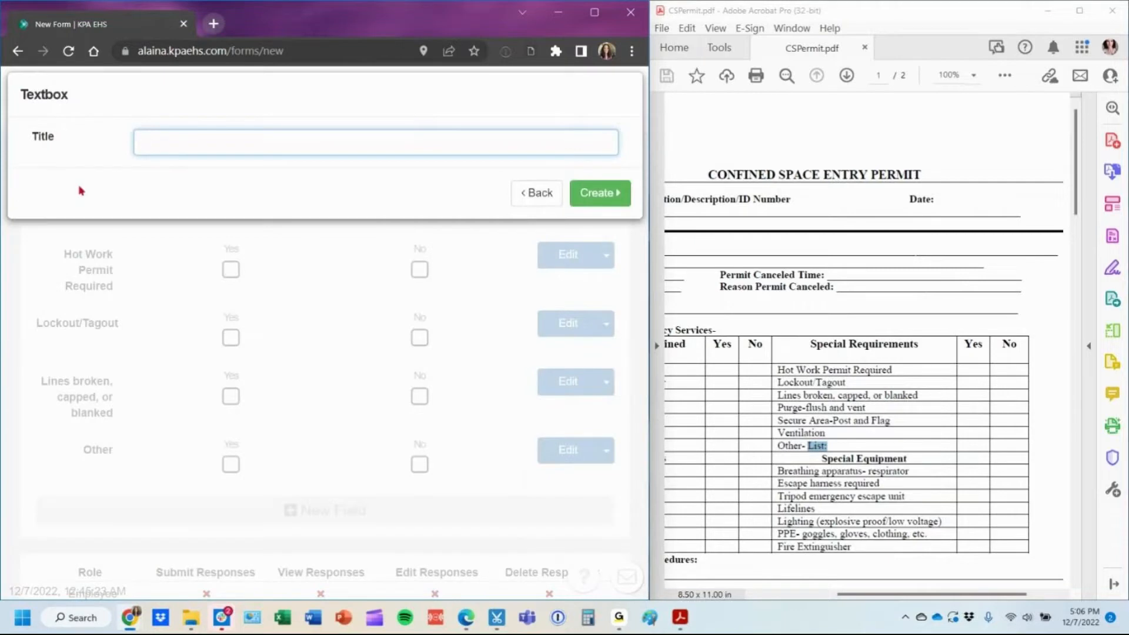
type("List Other")
key("Return")
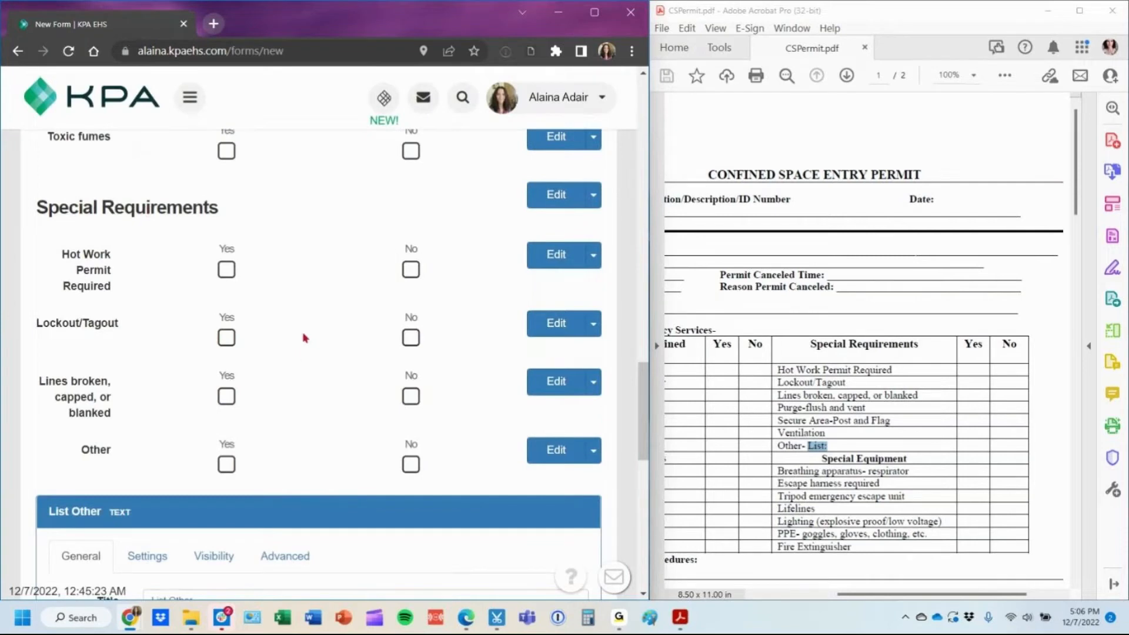
Add a visibility condition to List Other so it is only shown when Other is Yes.
scroll(304, 338, "down", 3)
scroll(289, 353, "down", 2)
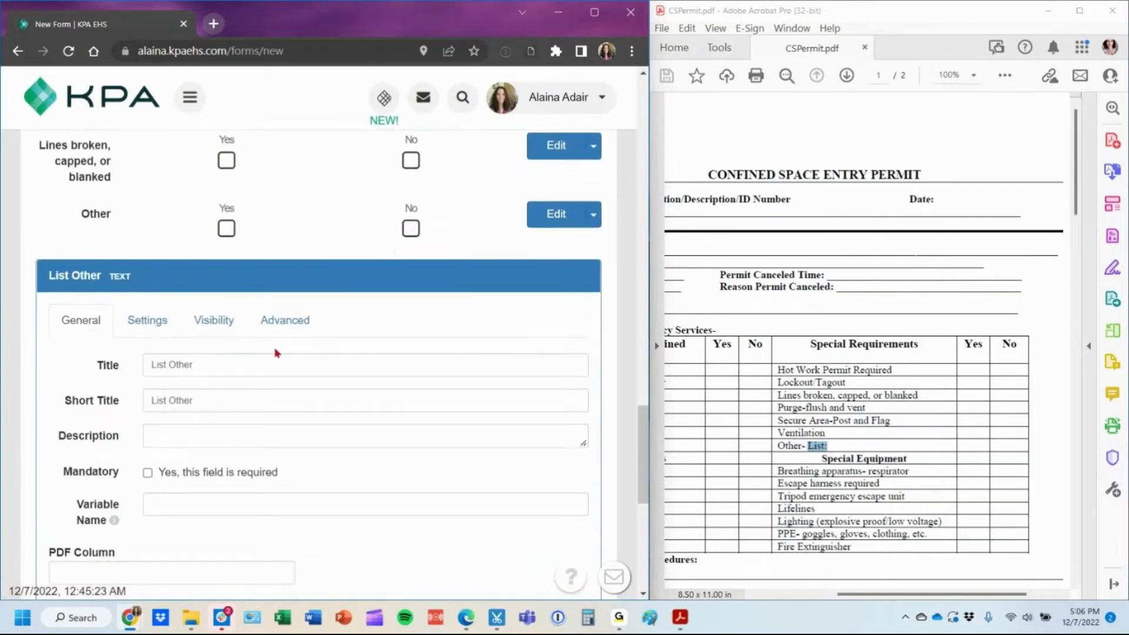
left_click(217, 318)
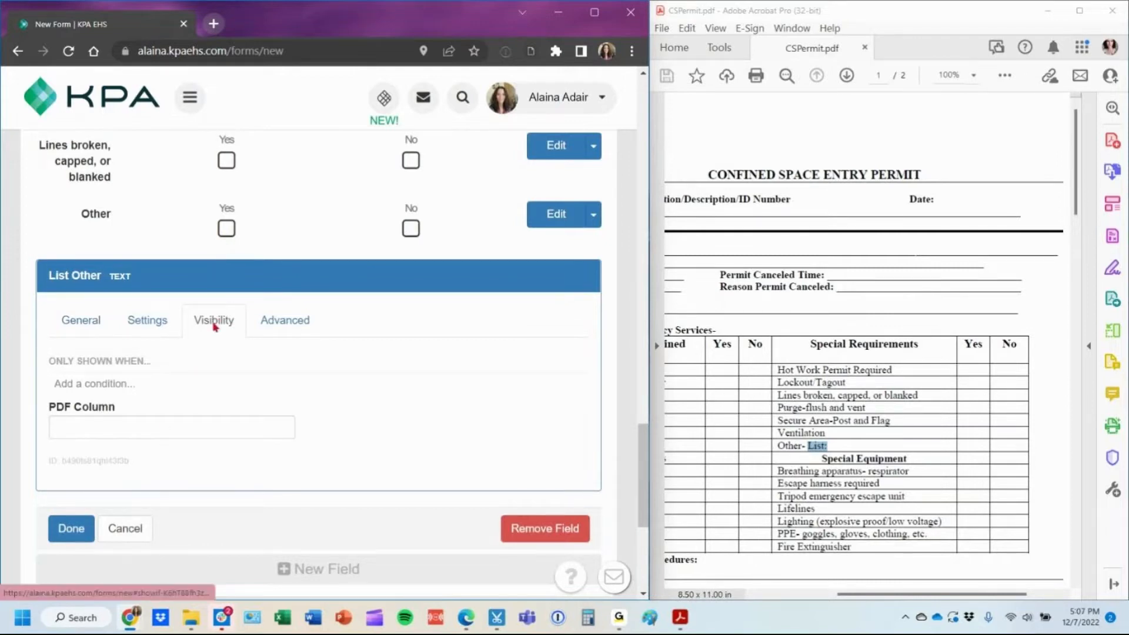
left_click(100, 385)
left_click(109, 425)
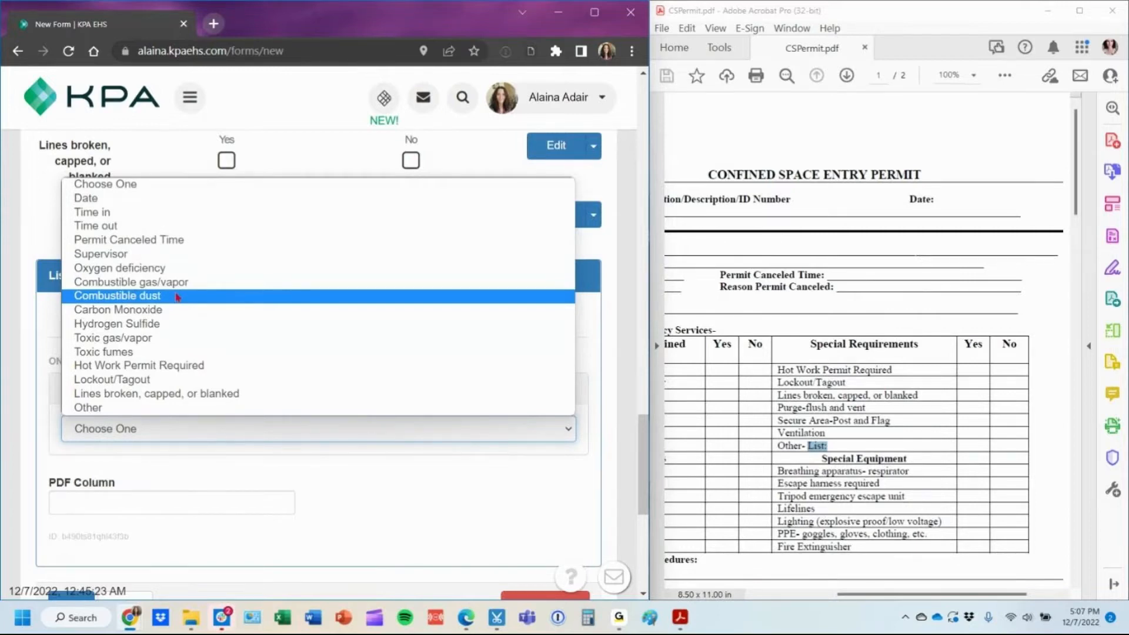
left_click(166, 408)
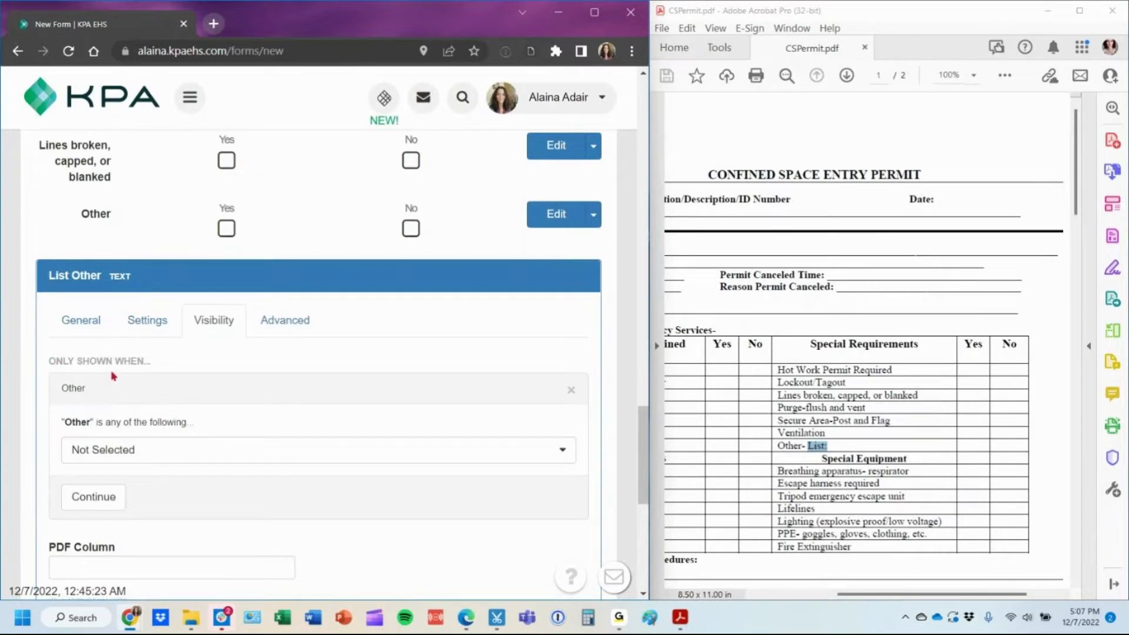
left_click(125, 448)
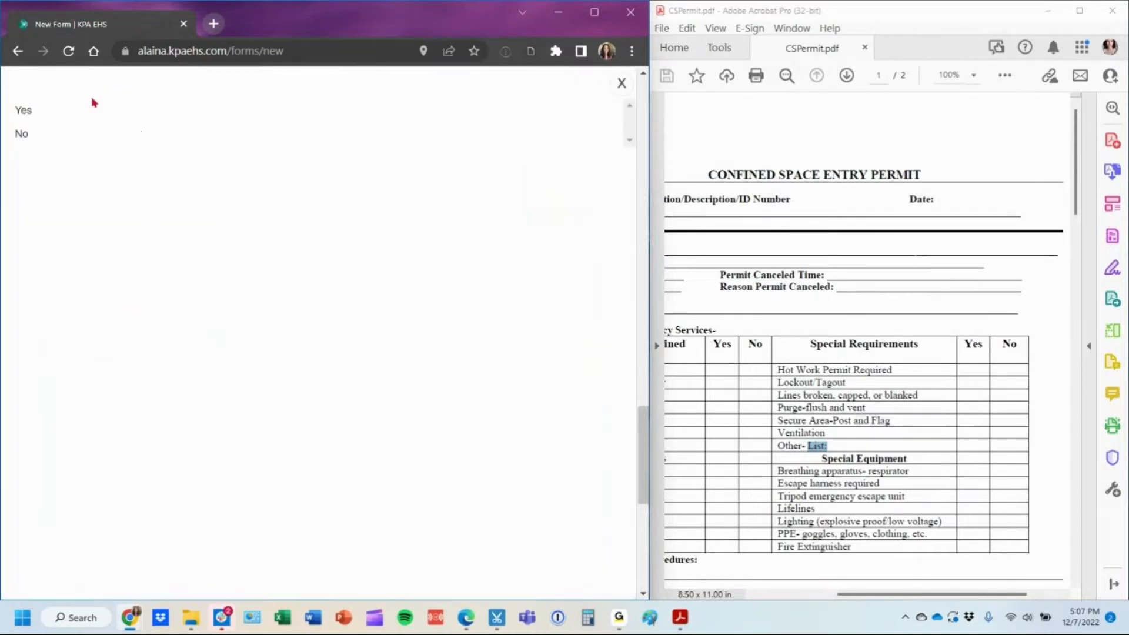
left_click(86, 112)
scroll(200, 435, "down", 1)
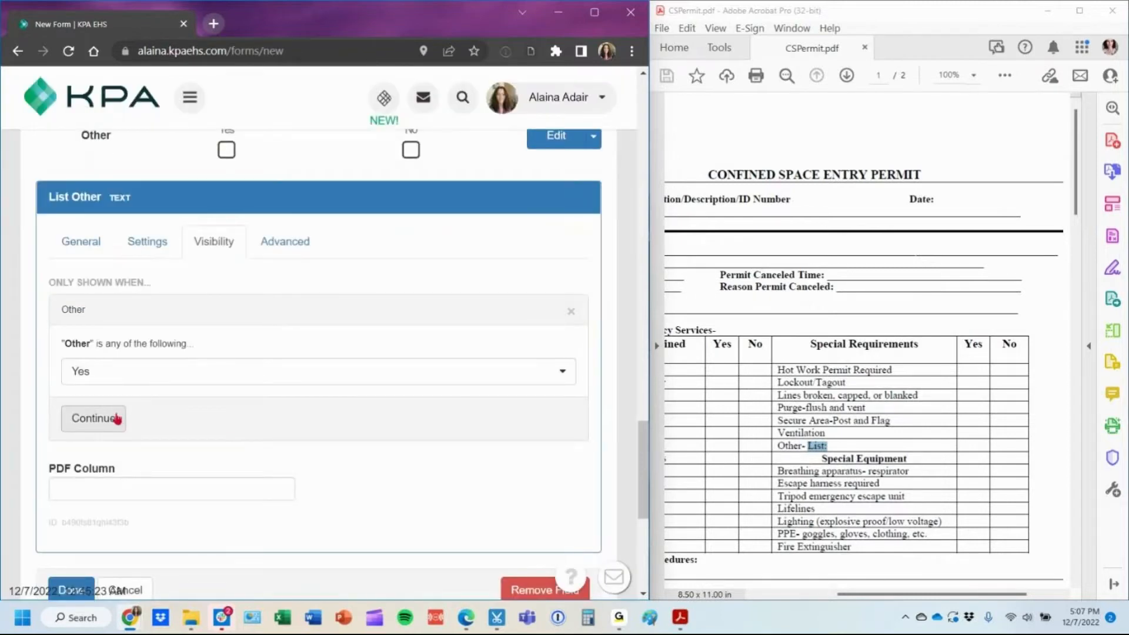
scroll(144, 390, "down", 1)
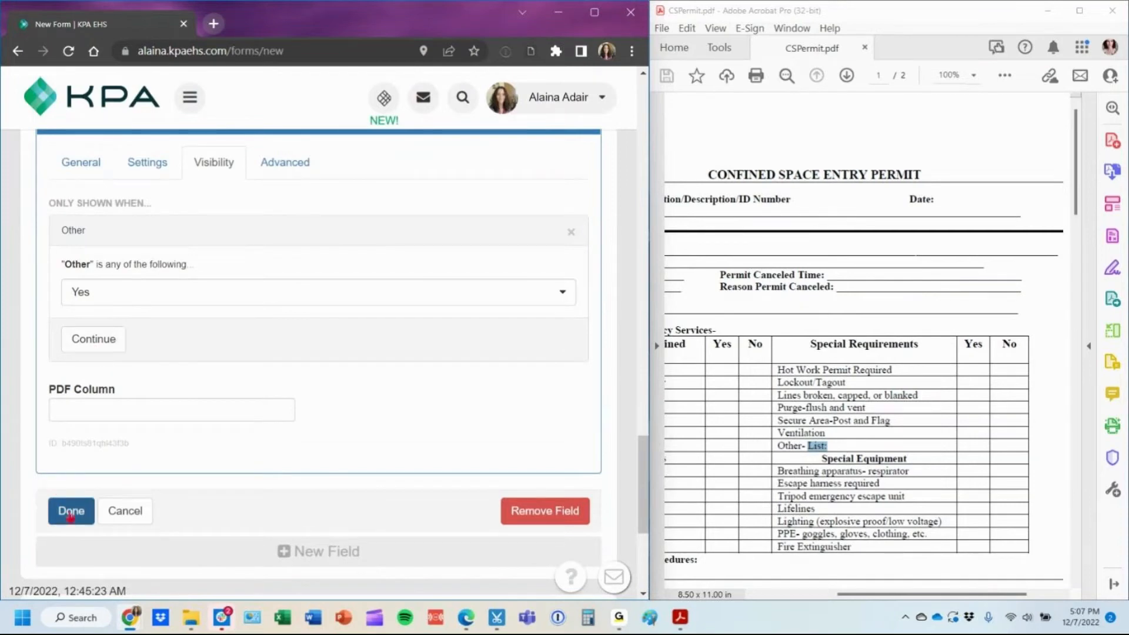
left_click(75, 344)
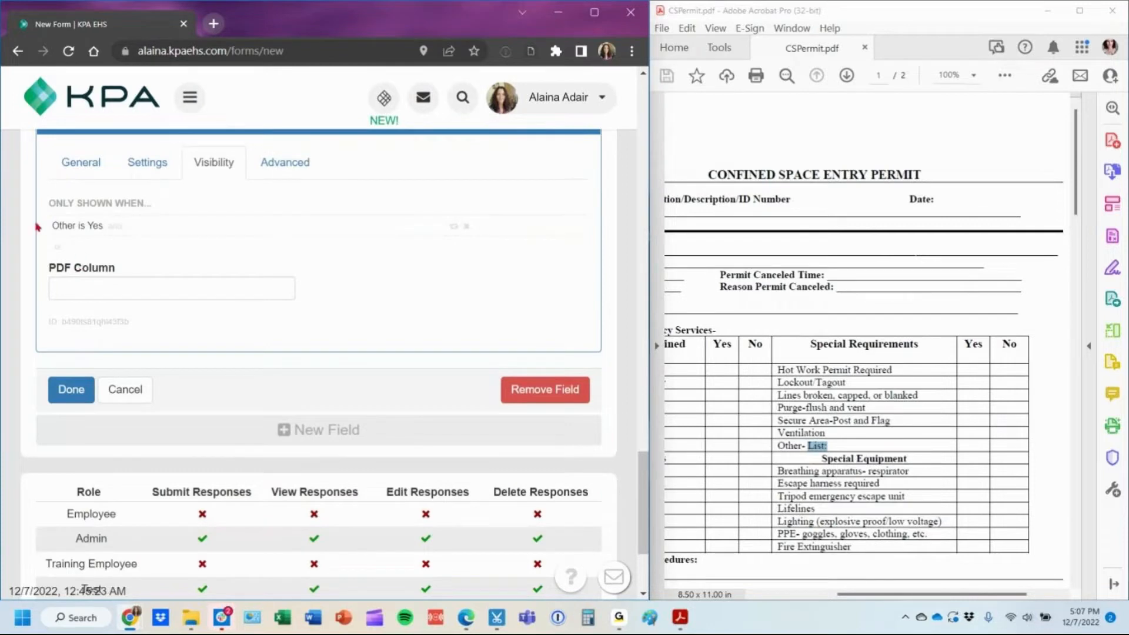
Review the List Other visibility condition and finish editing the field.
left_click_drag(37, 203, 143, 228)
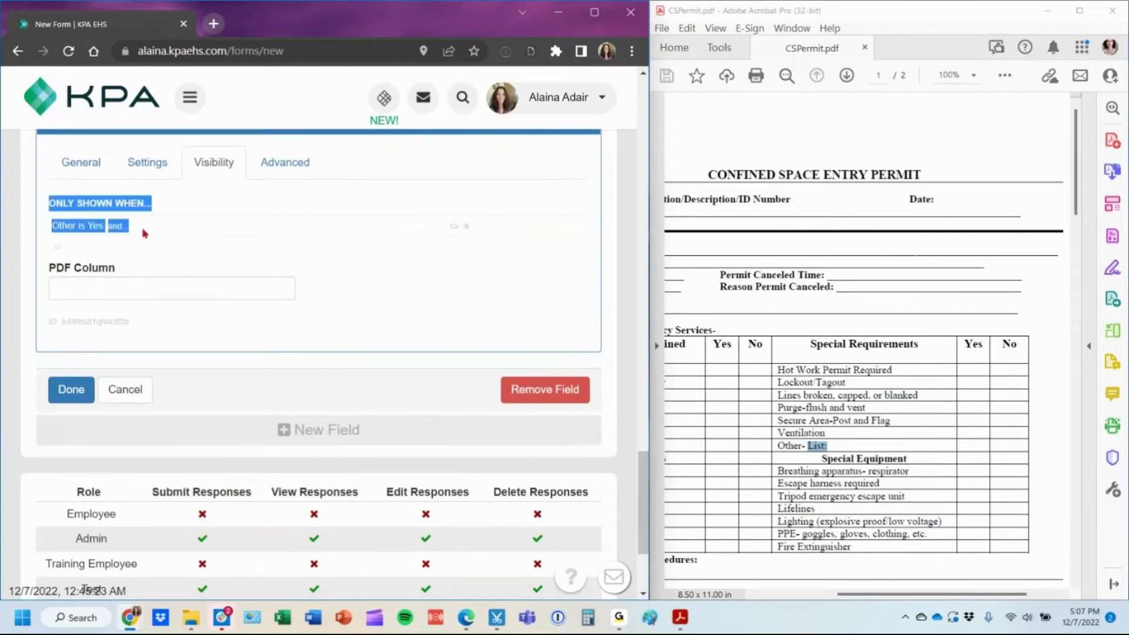
left_click(191, 270)
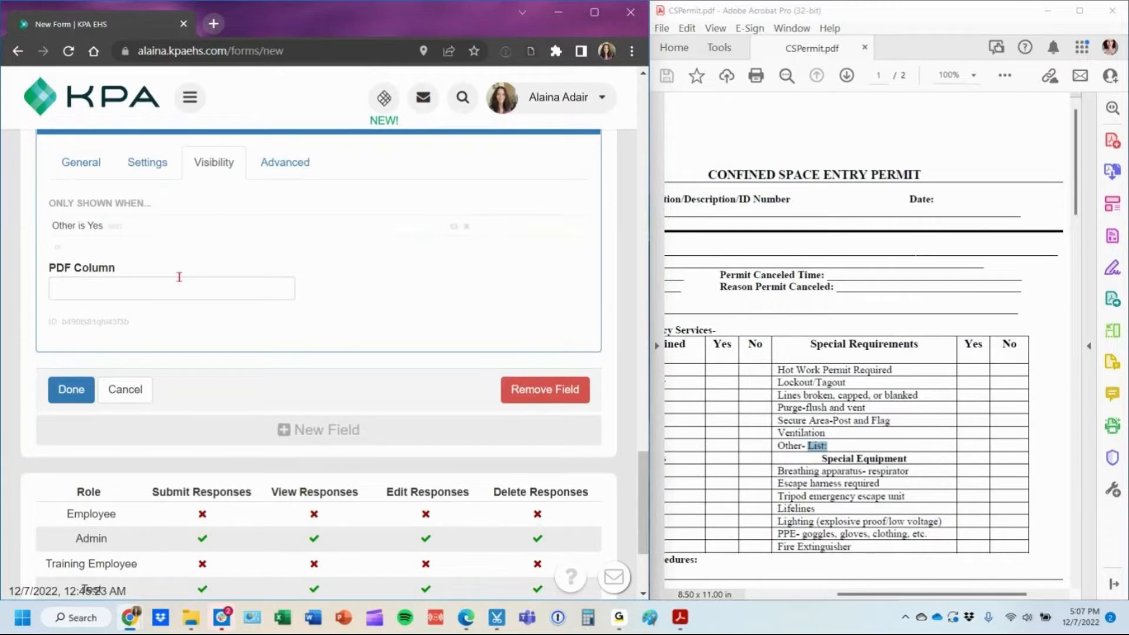
left_click(69, 390)
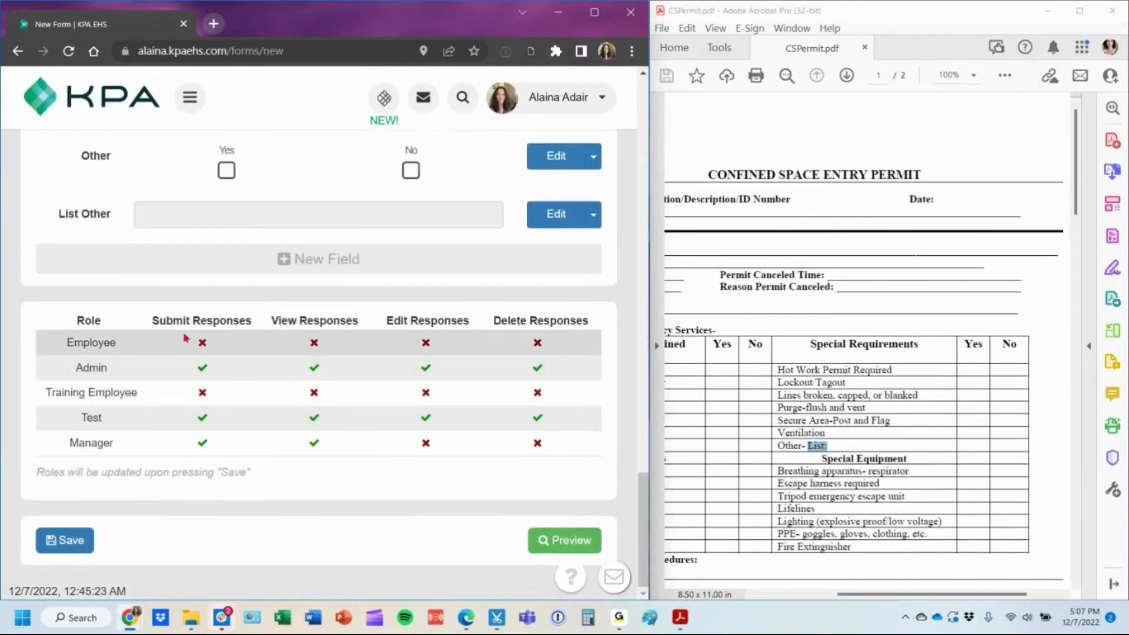
Preview the form, check the list of people offered for Supervisor and close it without choosing anyone.
left_click(550, 541)
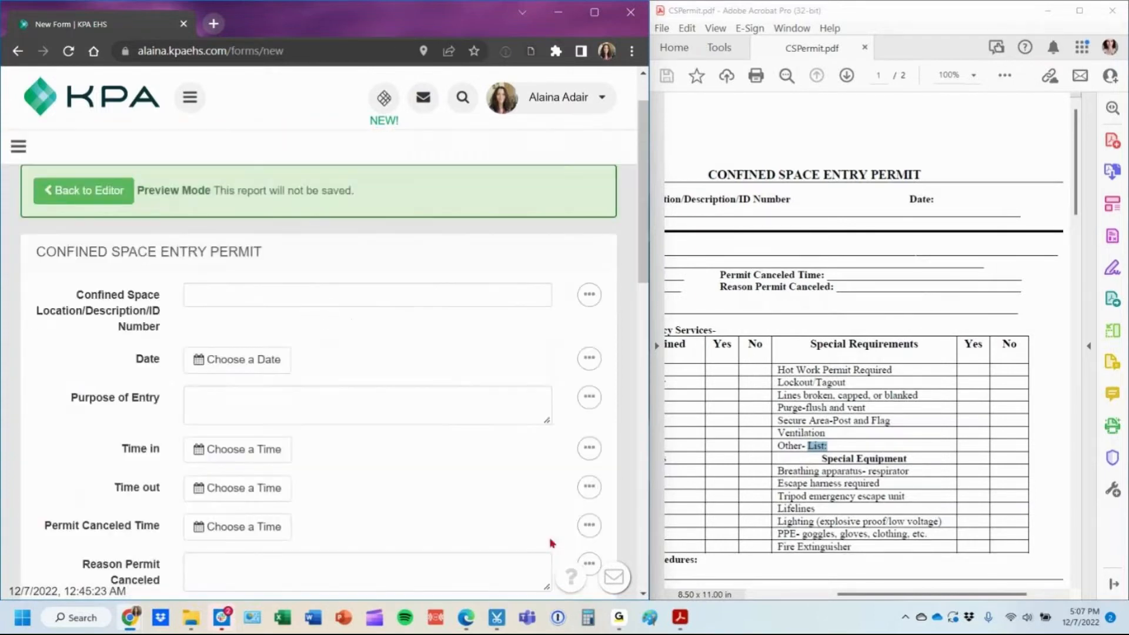
scroll(459, 431, "down", 4)
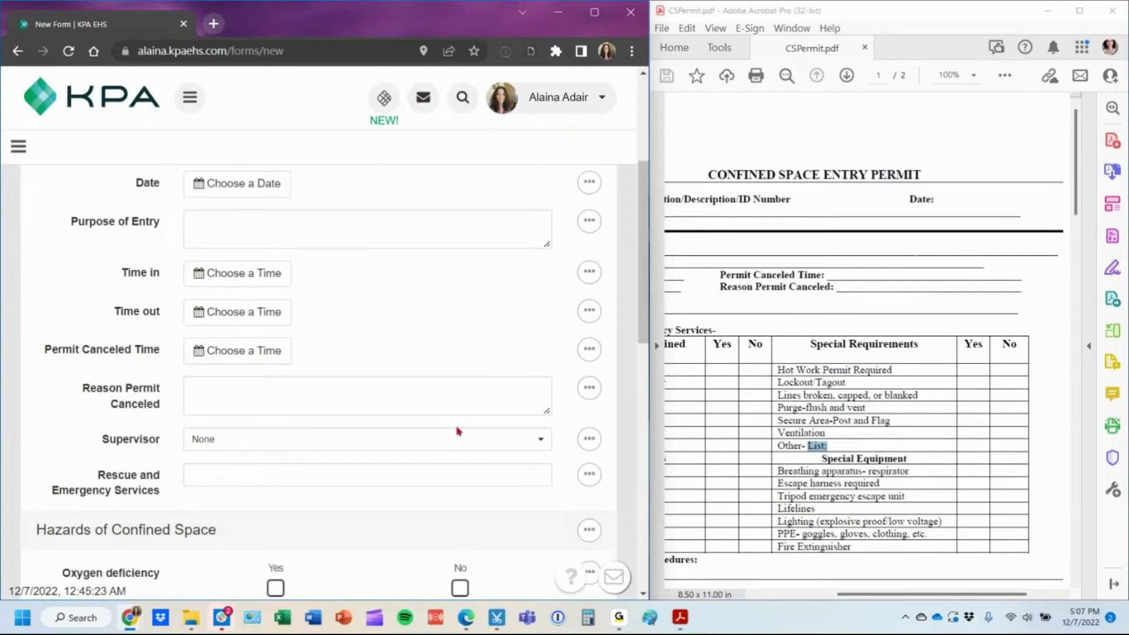
left_click(256, 390)
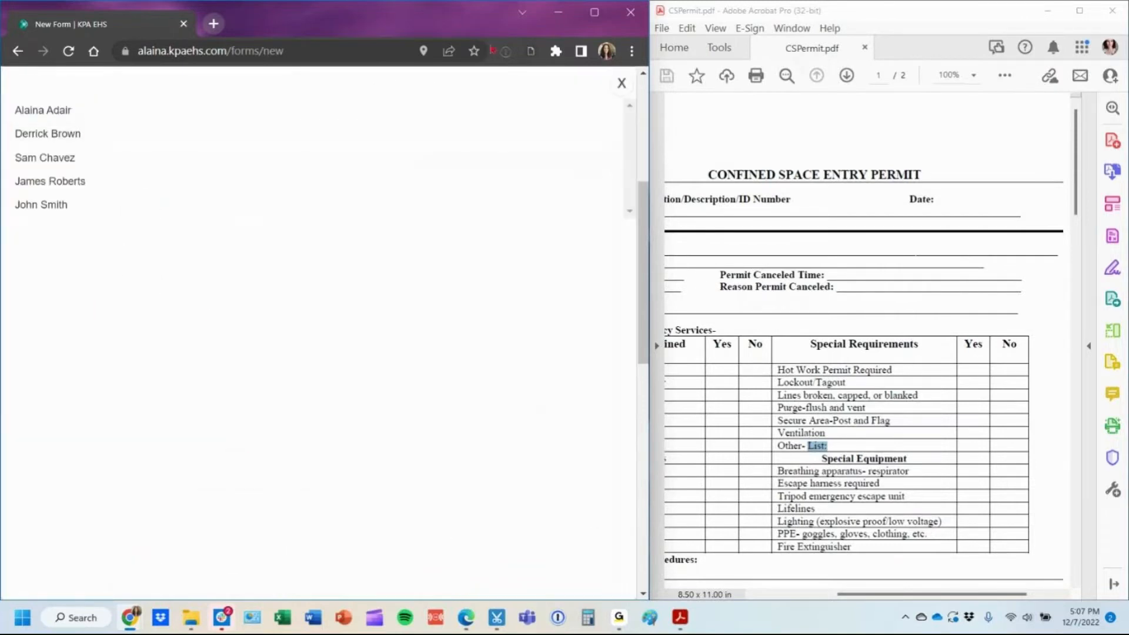
left_click(618, 86)
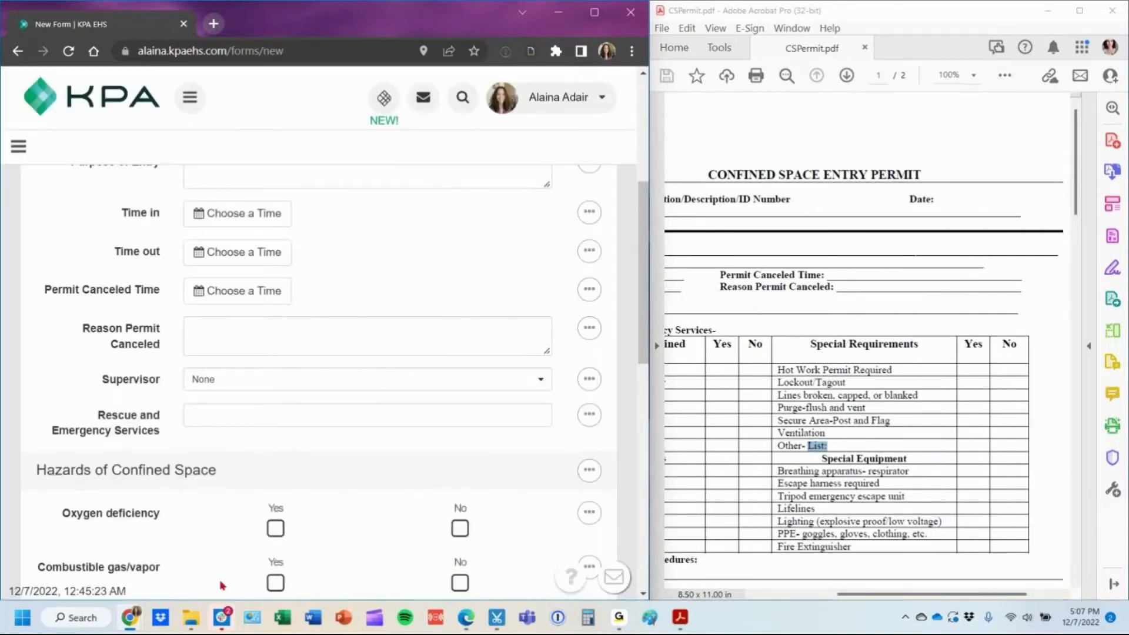
scroll(496, 396, "down", 3)
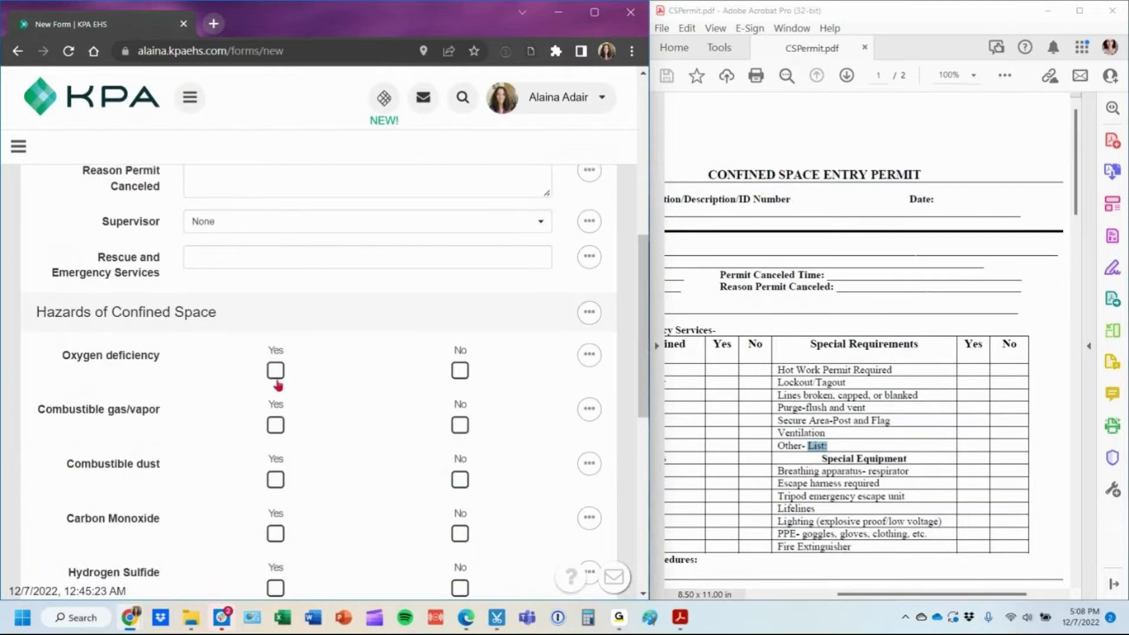
In the preview, answer Yes for Oxygen deficiency and Combustible gas/vapor, and No for Combustible dust.
left_click(277, 370)
left_click(276, 424)
left_click(460, 479)
scroll(280, 397, "down", 4)
scroll(280, 395, "down", 5)
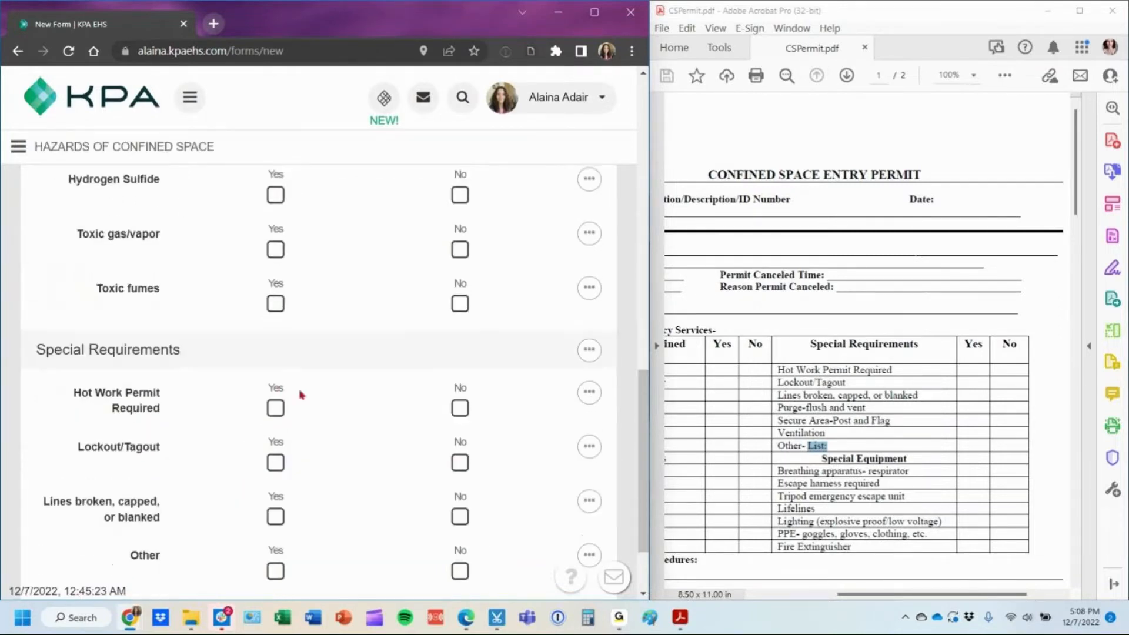
Test the List Other visibility condition by switching the Other answer to Yes, No and back to Yes.
left_click(276, 469)
left_click(227, 513)
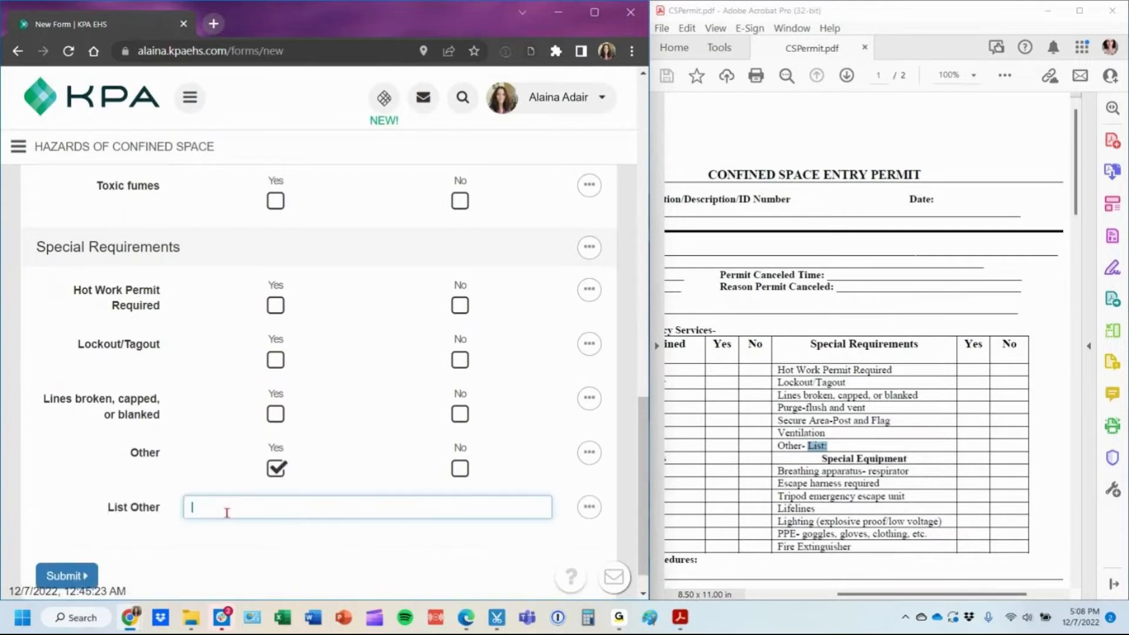
left_click(460, 468)
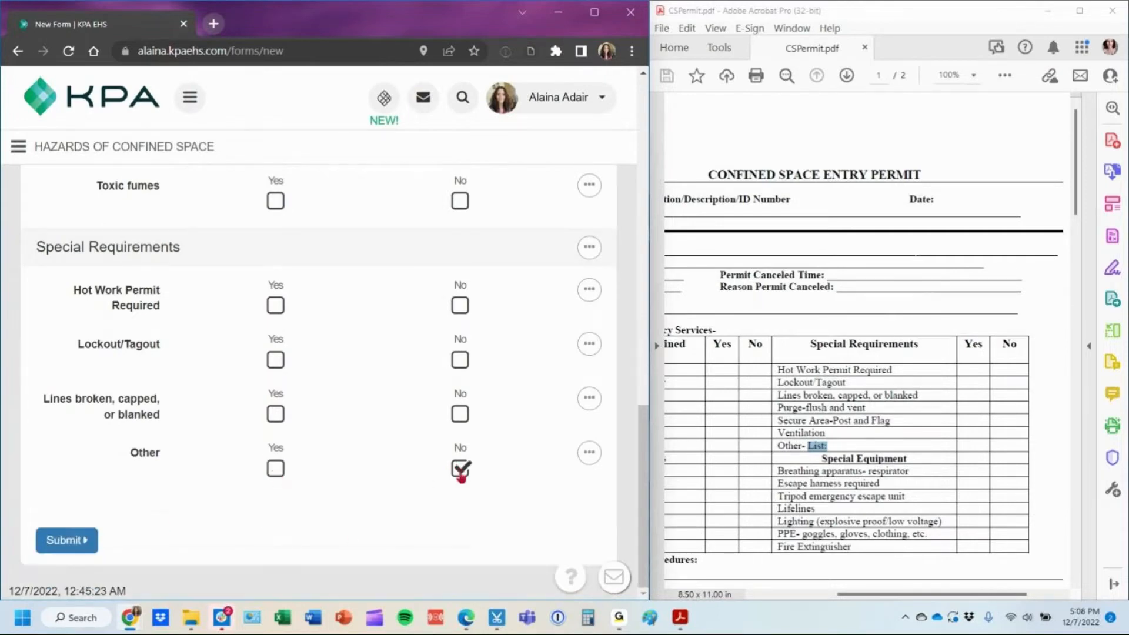
left_click(274, 469)
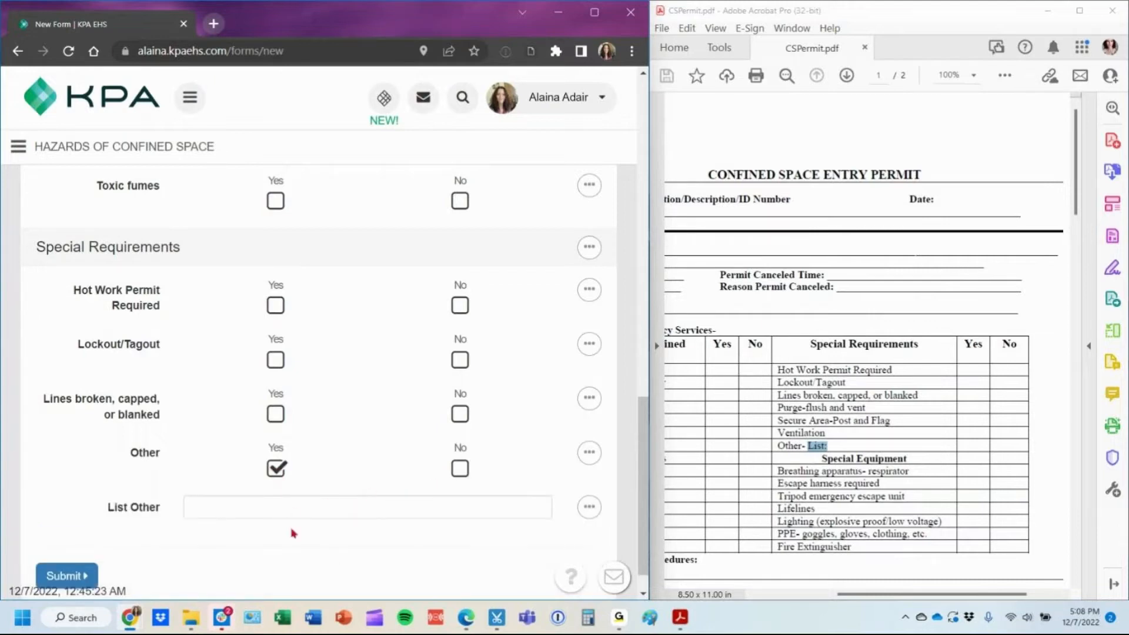
Answer Yes for Lines broken, capped, or blanked, Lockout/Tagout and Hot Work Permit Required, and submit the preview response.
left_click(276, 414)
left_click(276, 359)
left_click(275, 306)
left_click(67, 576)
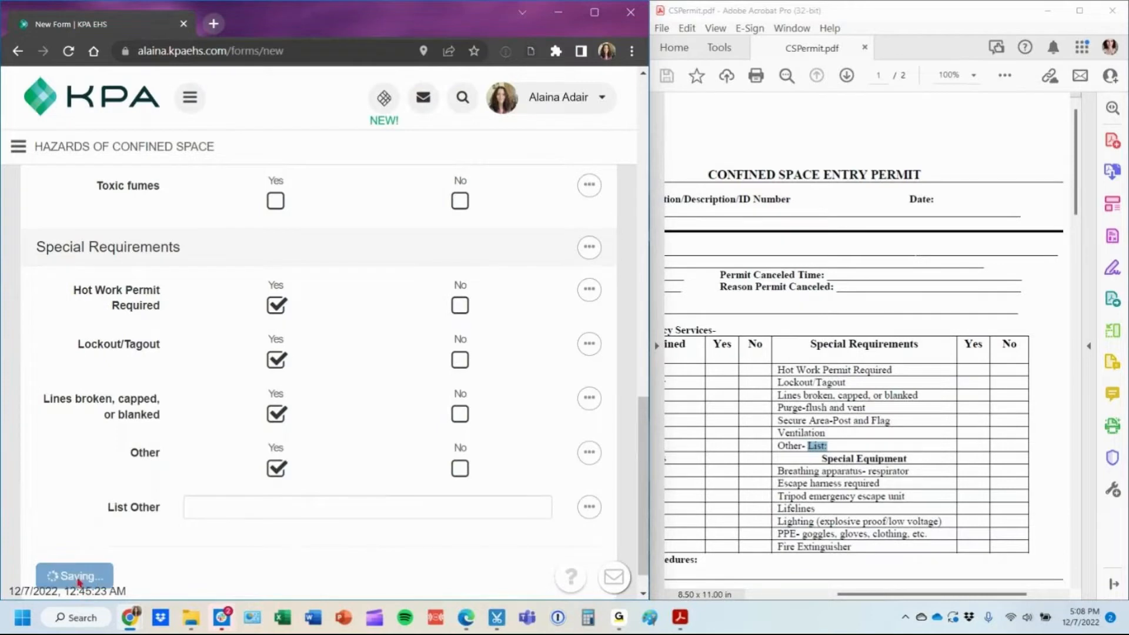
scroll(297, 518, "up", 3)
scroll(294, 505, "up", 7)
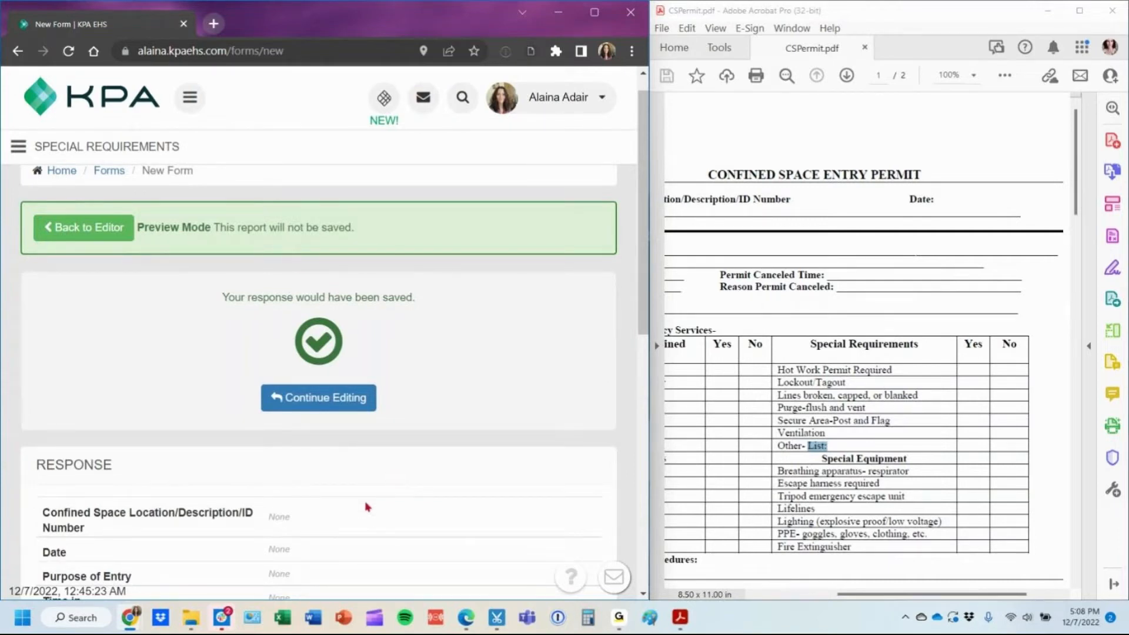
Return to the form editor and add a heading titled Special Equipment from the PDF below List Other.
left_click(115, 230)
scroll(402, 386, "down", 15)
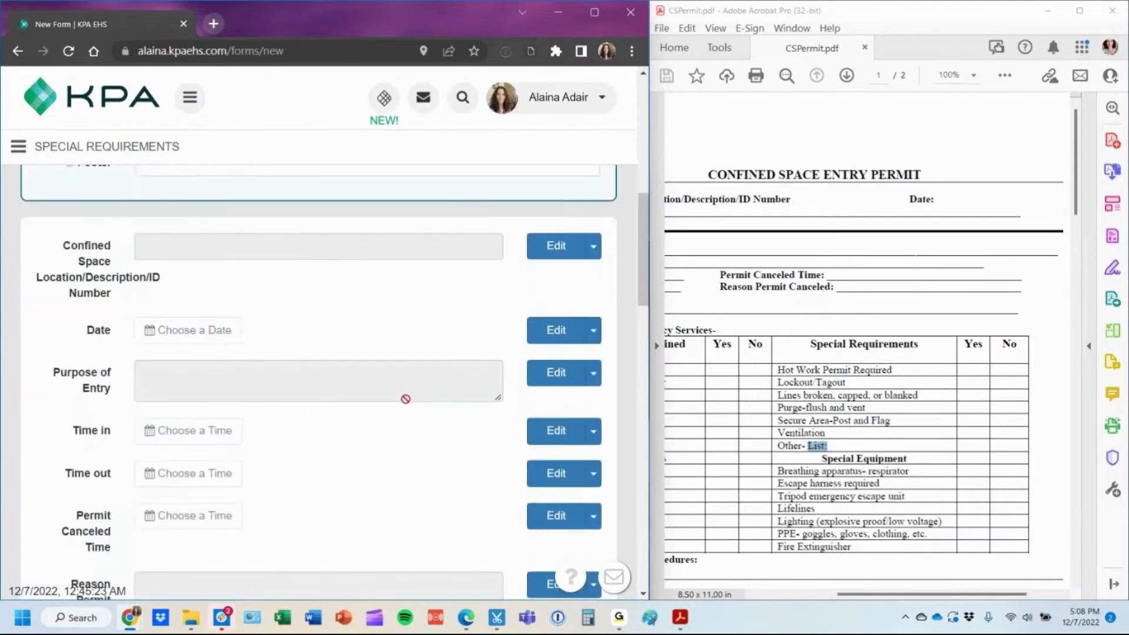
scroll(407, 406, "down", 8)
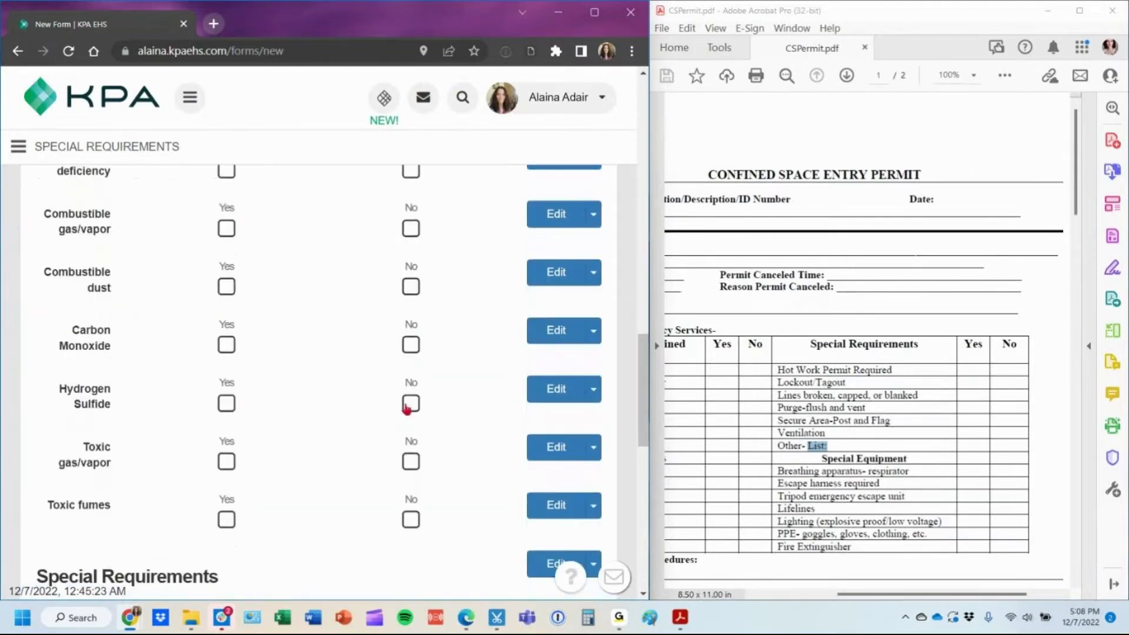
scroll(407, 412, "down", 5)
scroll(409, 405, "up", 1)
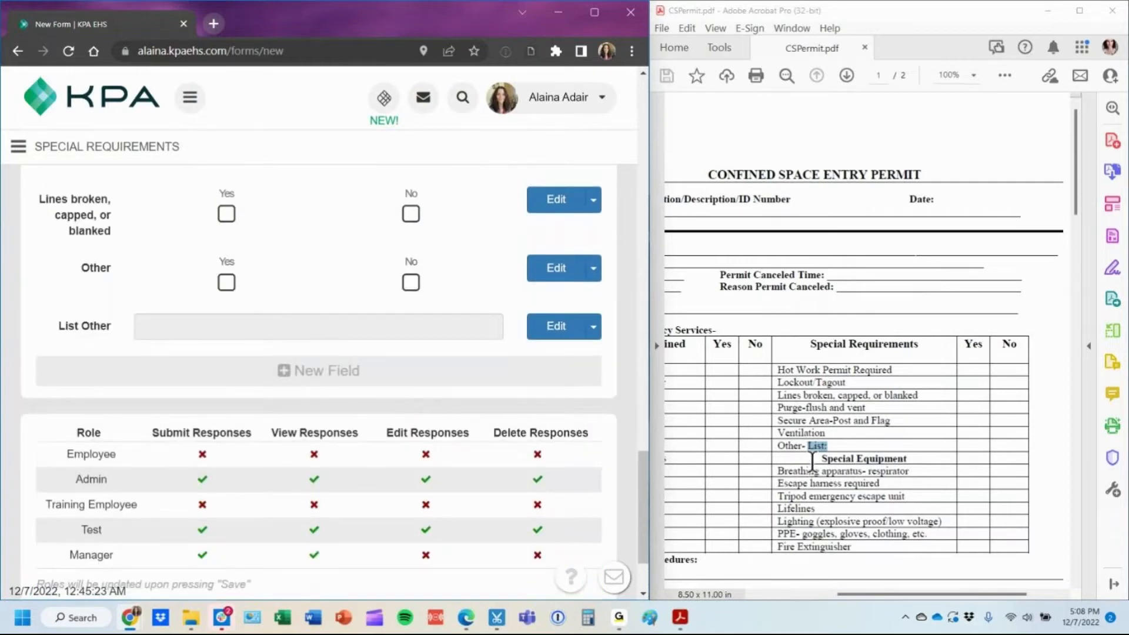
left_click_drag(818, 471, 891, 455)
left_click(862, 462)
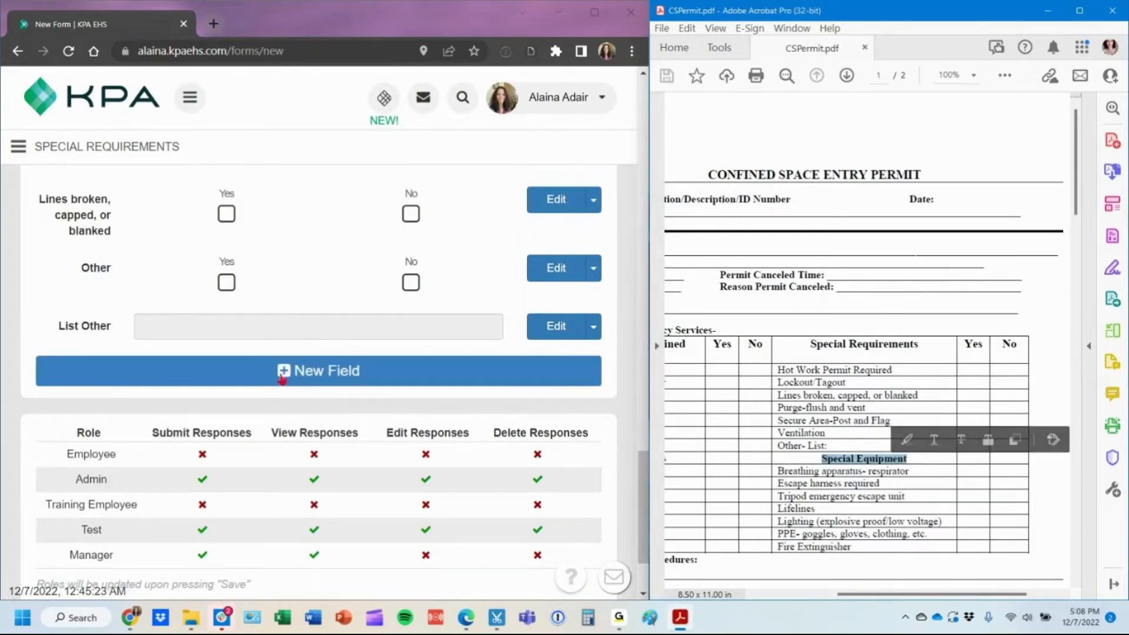
left_click(281, 380)
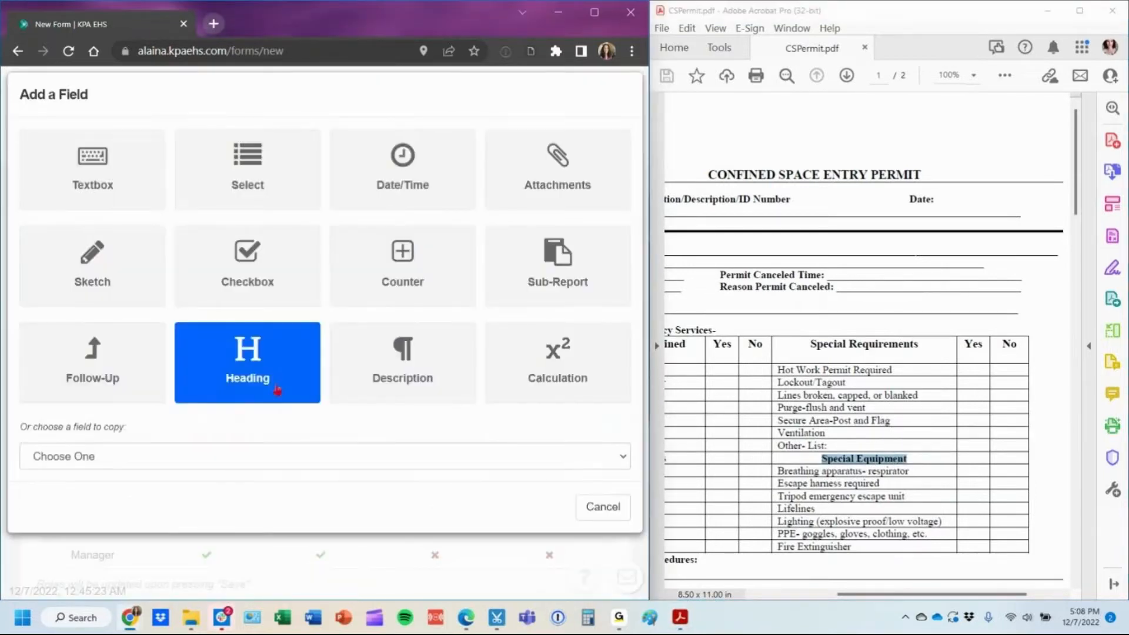
left_click(277, 390)
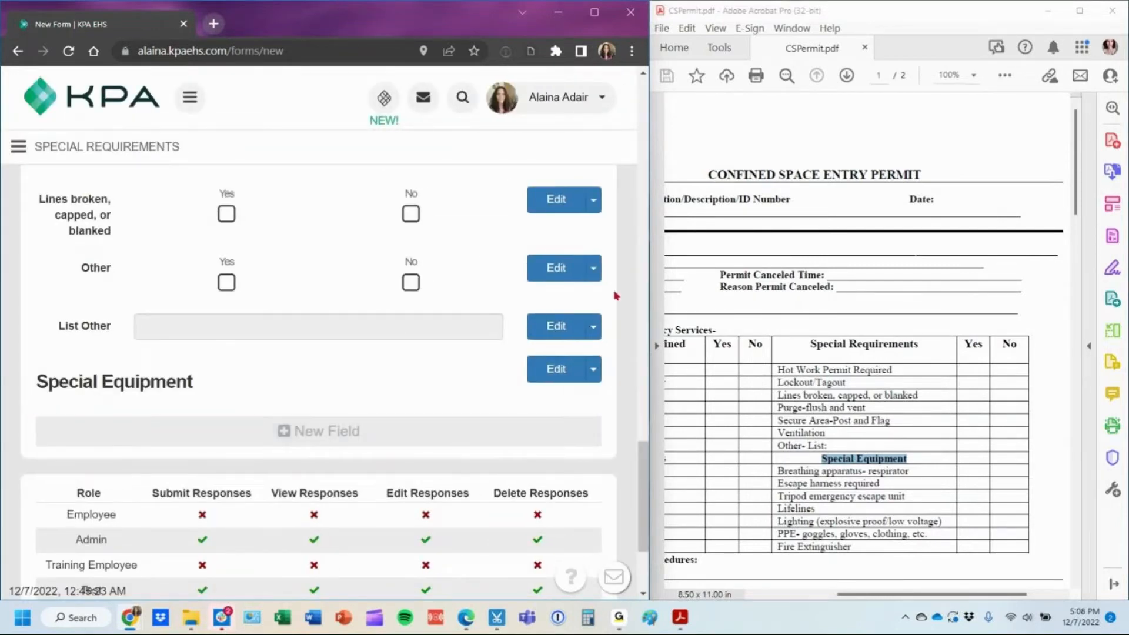
Duplicate the Other field as Breathing apparatus- respirator and move the copy below the Special Equipment heading.
left_click(594, 269)
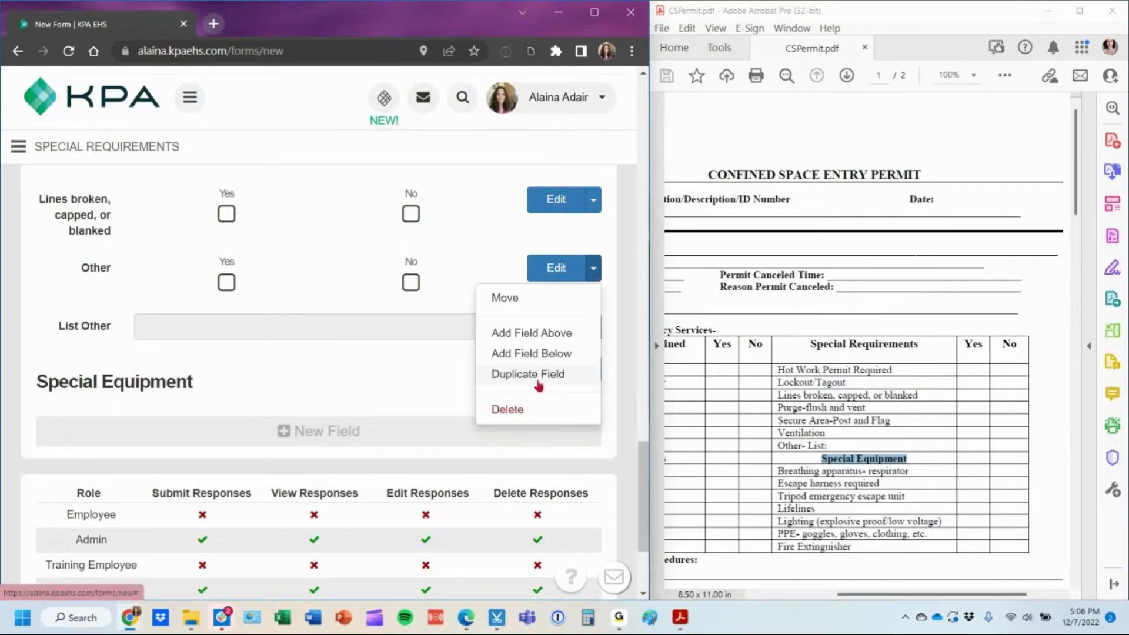
left_click(520, 373)
left_click_drag(775, 471, 909, 471)
key("ctrl+c")
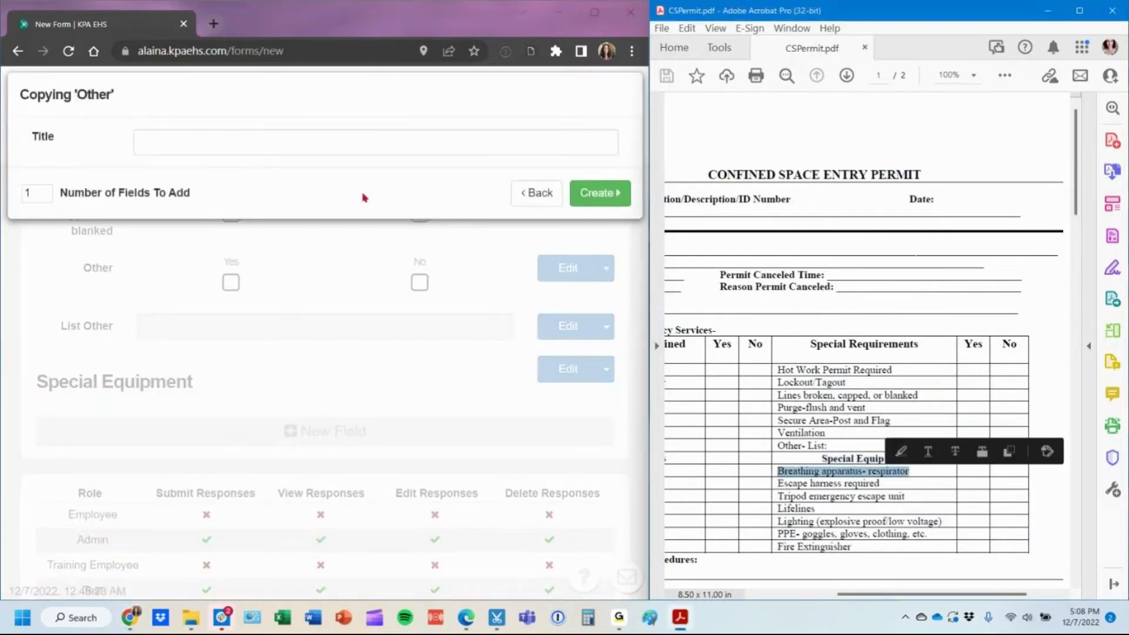
left_click(325, 145)
key("ctrl+v")
left_click(595, 196)
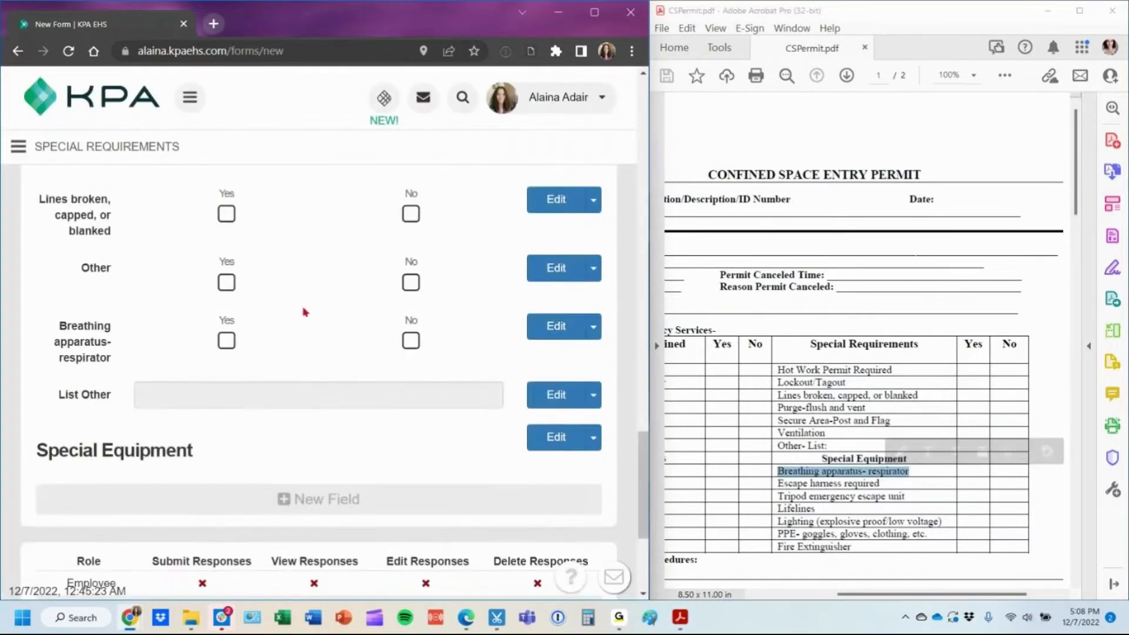
left_click_drag(85, 351, 68, 463)
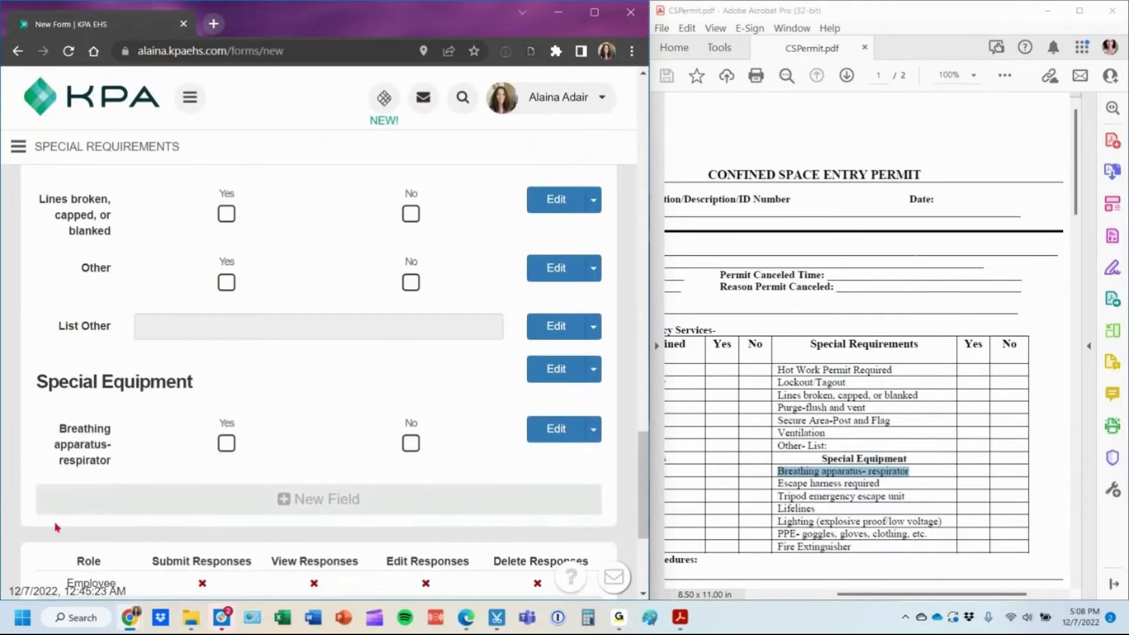
Start duplicating the Breathing apparatus- respirator field, with the first copy titled Escape harness required as in the PDF.
scroll(229, 332, "down", 1)
left_click(593, 351)
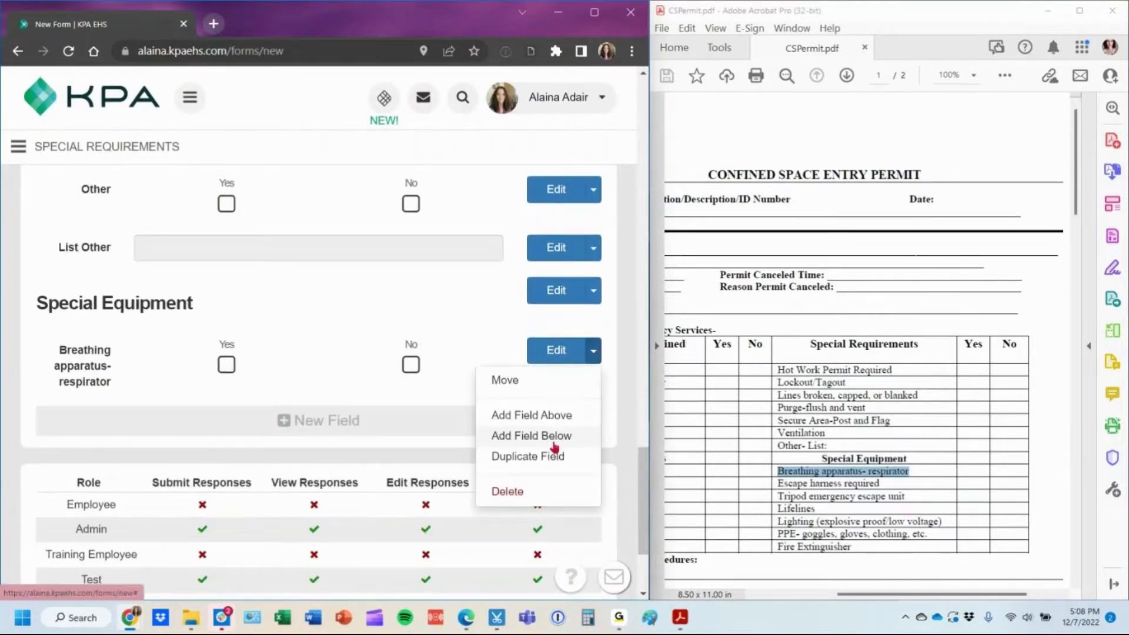
left_click(547, 456)
left_click_drag(774, 479, 882, 484)
key("ctrl+c")
left_click(249, 141)
key("ctrl+v")
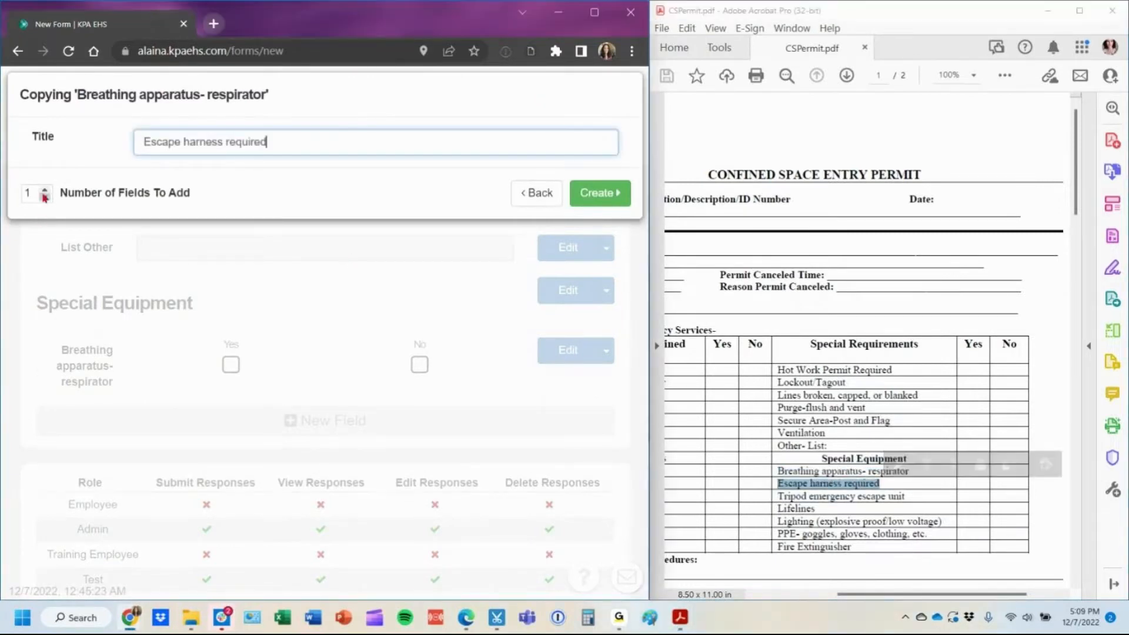
Set the number of fields to add to 7 and create the Escape harness required copy.
left_click(45, 190)
left_click(45, 190)
left_click(45, 191)
left_click(45, 190)
left_click(45, 190)
left_click(45, 190)
left_click(345, 148)
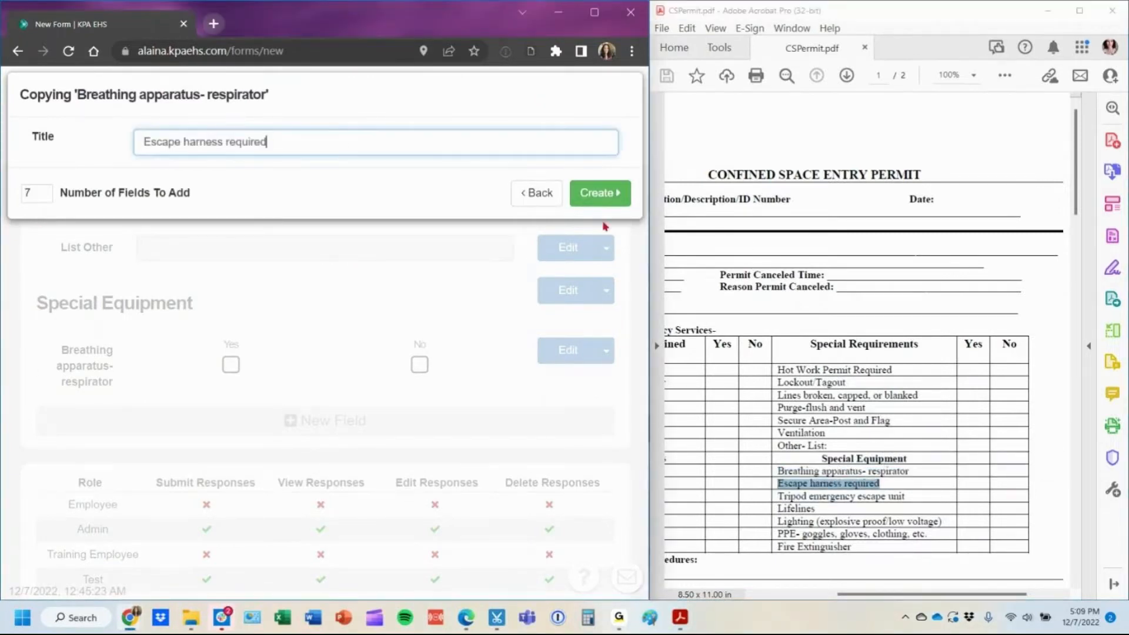
left_click(610, 198)
Create the second copy with the PDF's title Tripod emergency escape unit.
left_click_drag(777, 497, 904, 498)
left_click(249, 148)
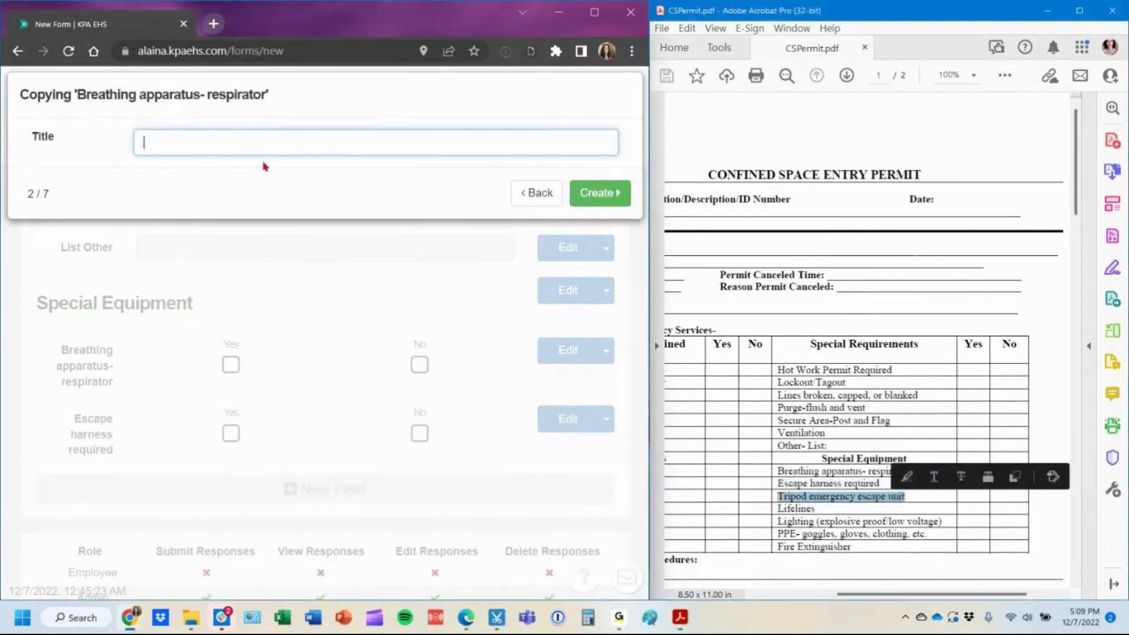
key("ctrl+v")
left_click(594, 200)
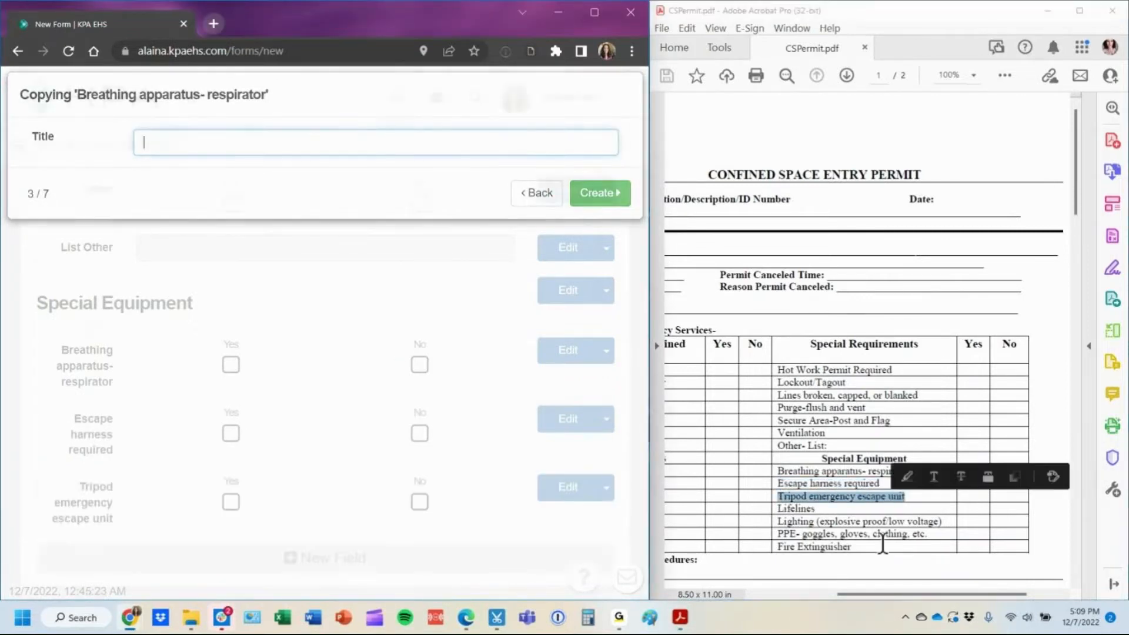
Create the third copy with the title Lifelines taken from the PDF.
double_click(783, 509)
key("ctrl+c")
left_click(232, 144)
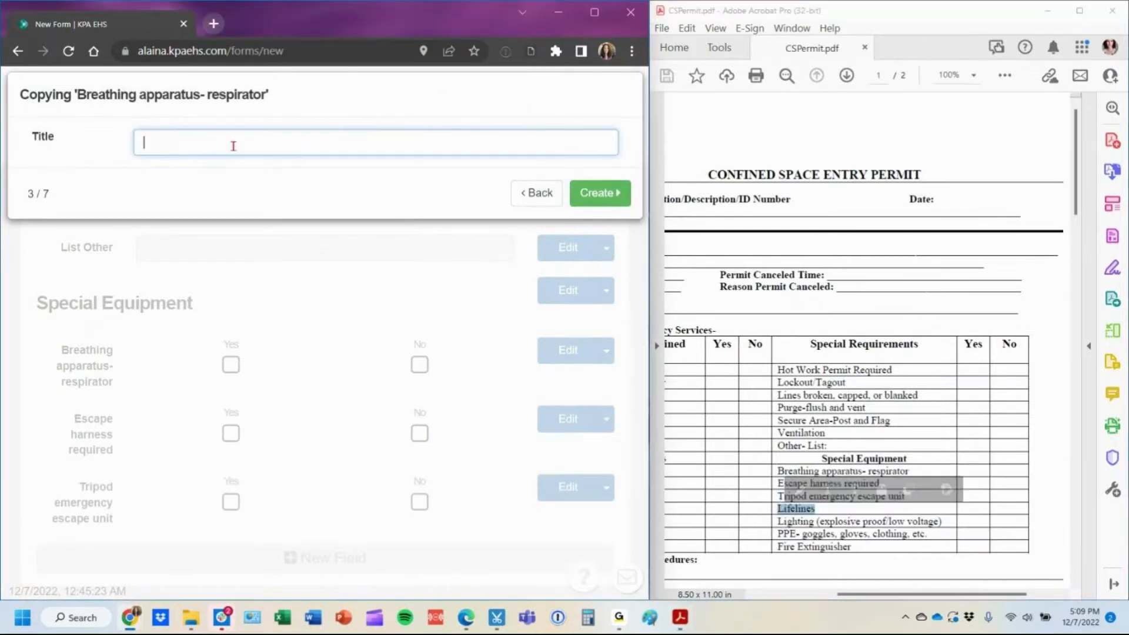
key("ctrl+v")
left_click(596, 203)
Create the fourth copy titled Lighting, using only that word of the PDF entry.
double_click(794, 521)
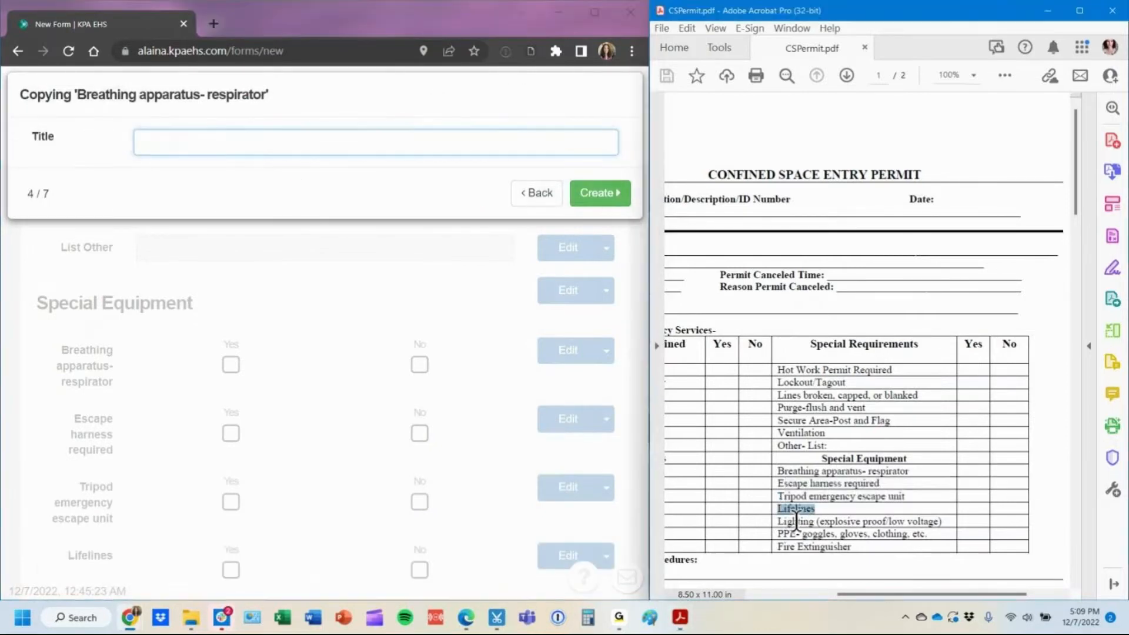
left_click(256, 141)
key("ctrl+v")
left_click(595, 194)
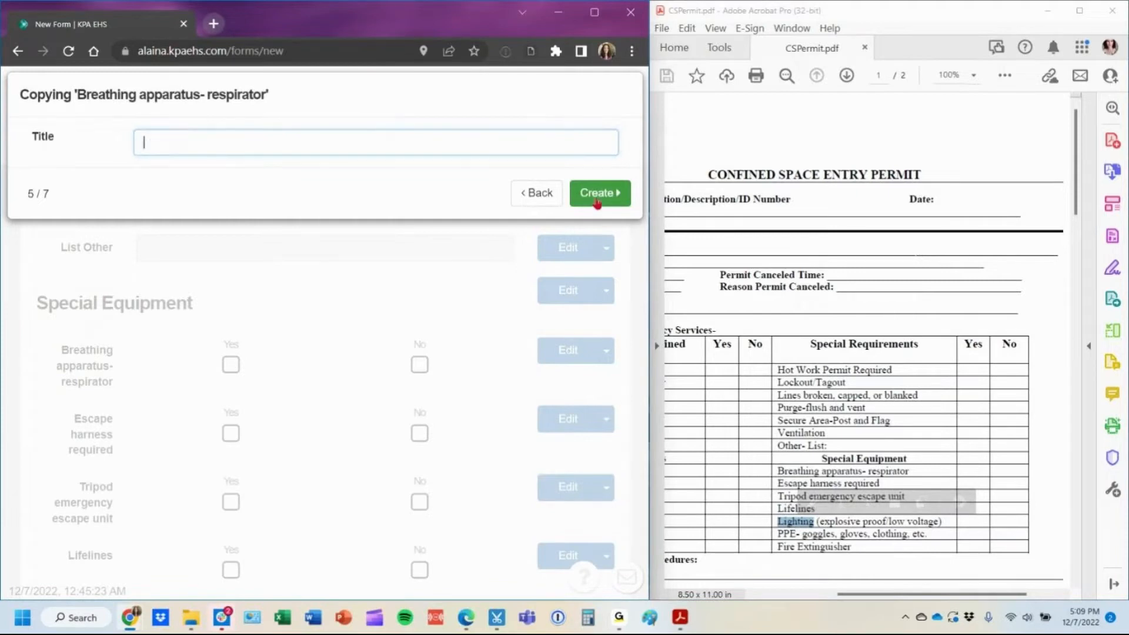
Create copies titled PPE and Fire Extinguisher, and end the field duplication without a seventh copy.
type("F")
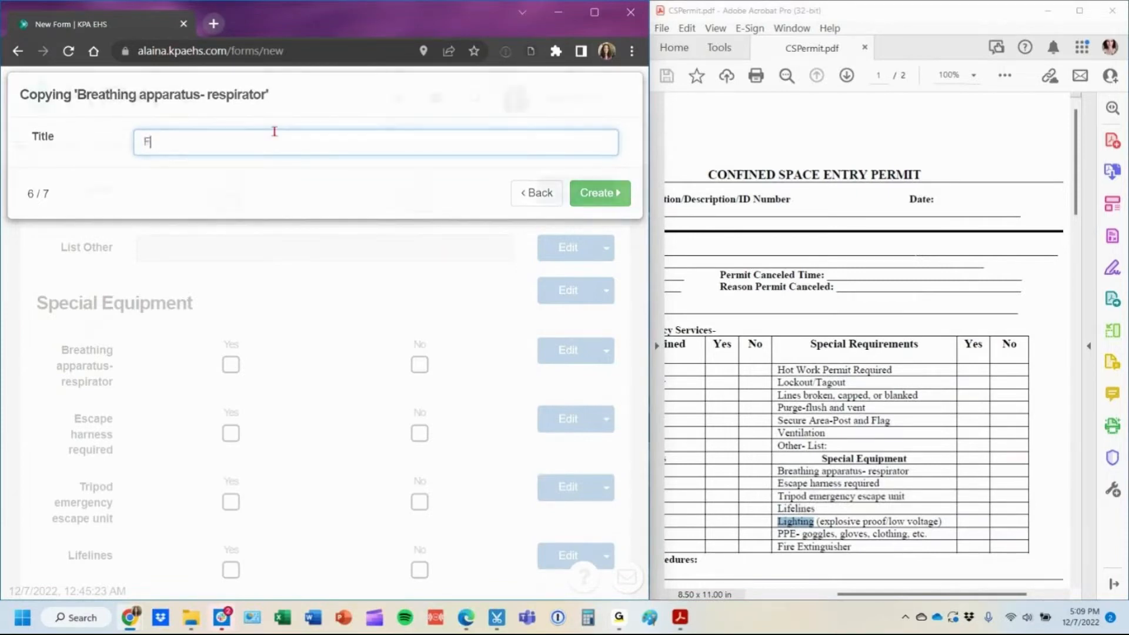
type("ire Extinguis")
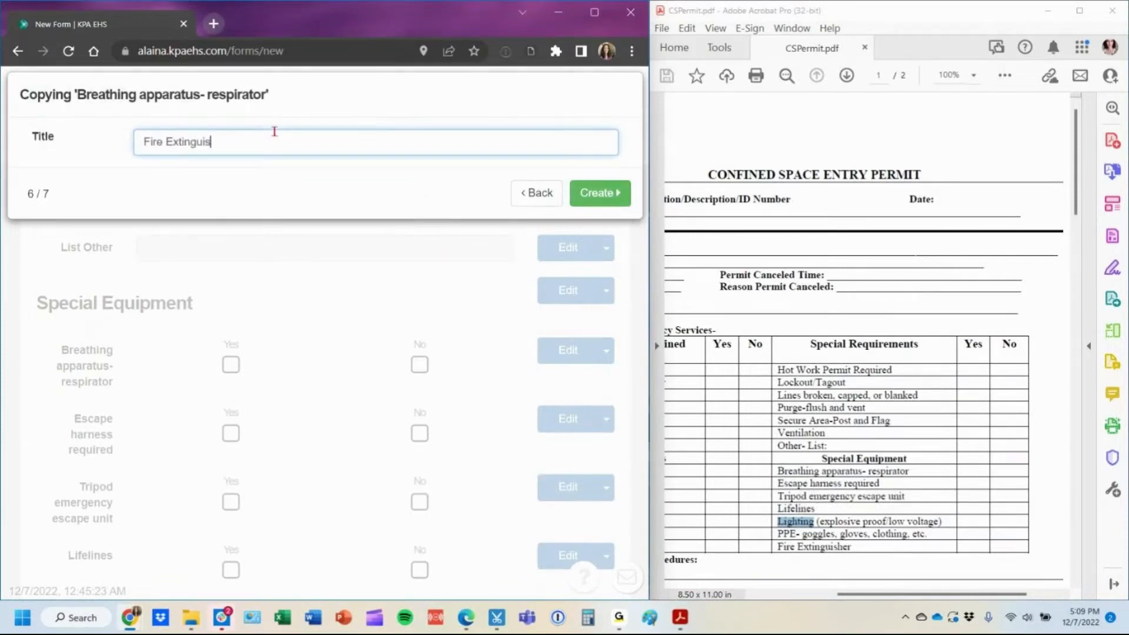
type("her")
key("Return")
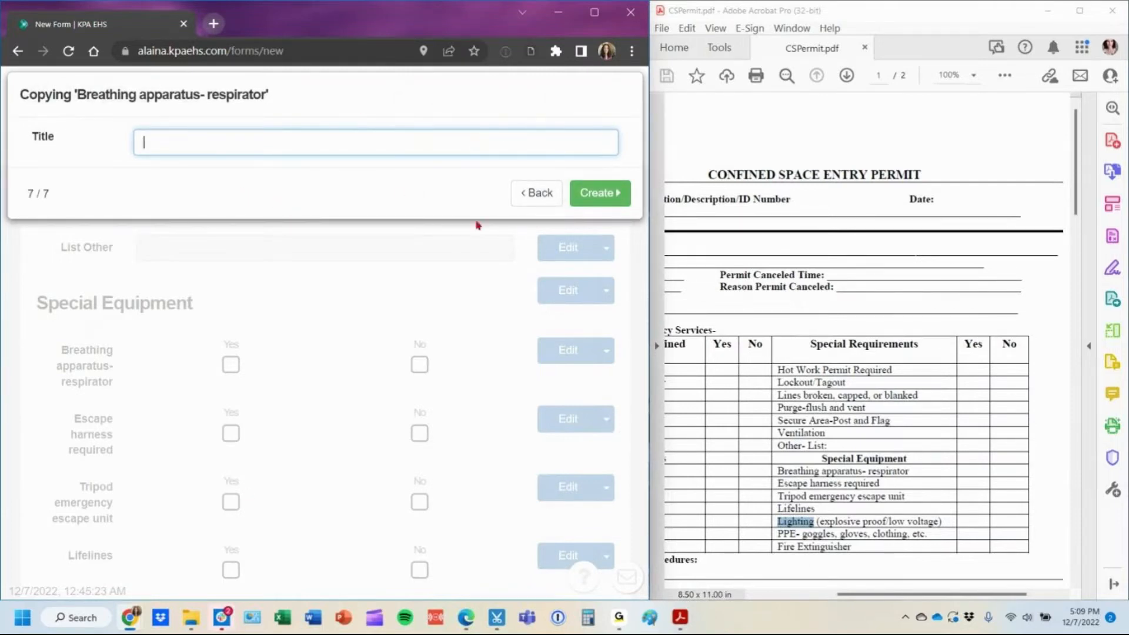
left_click(381, 306)
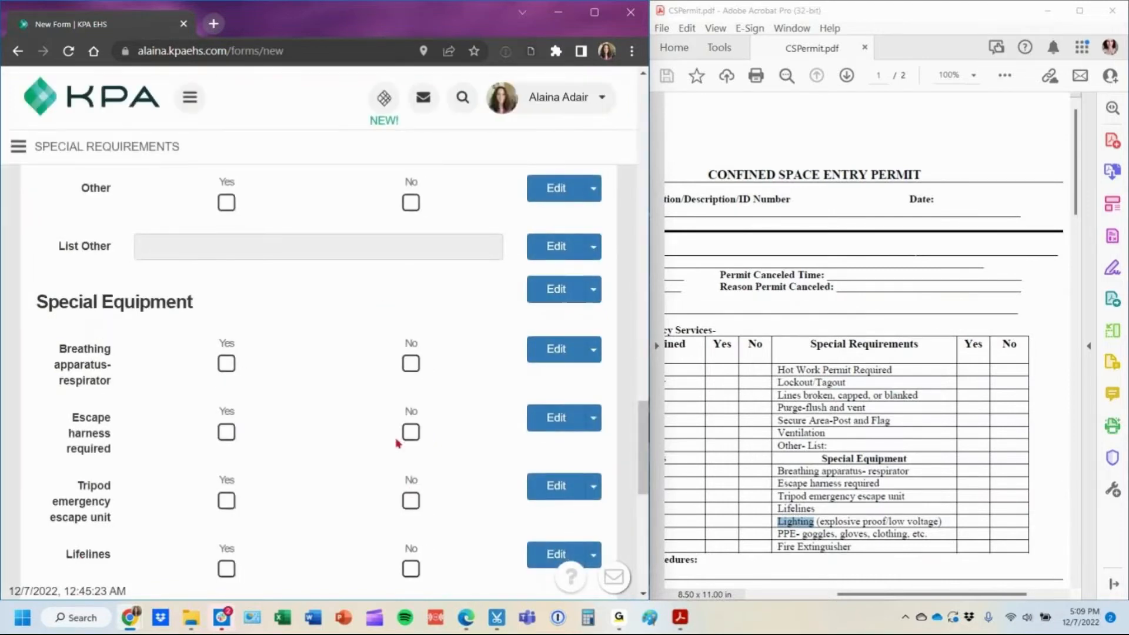
scroll(399, 440, "down", 6)
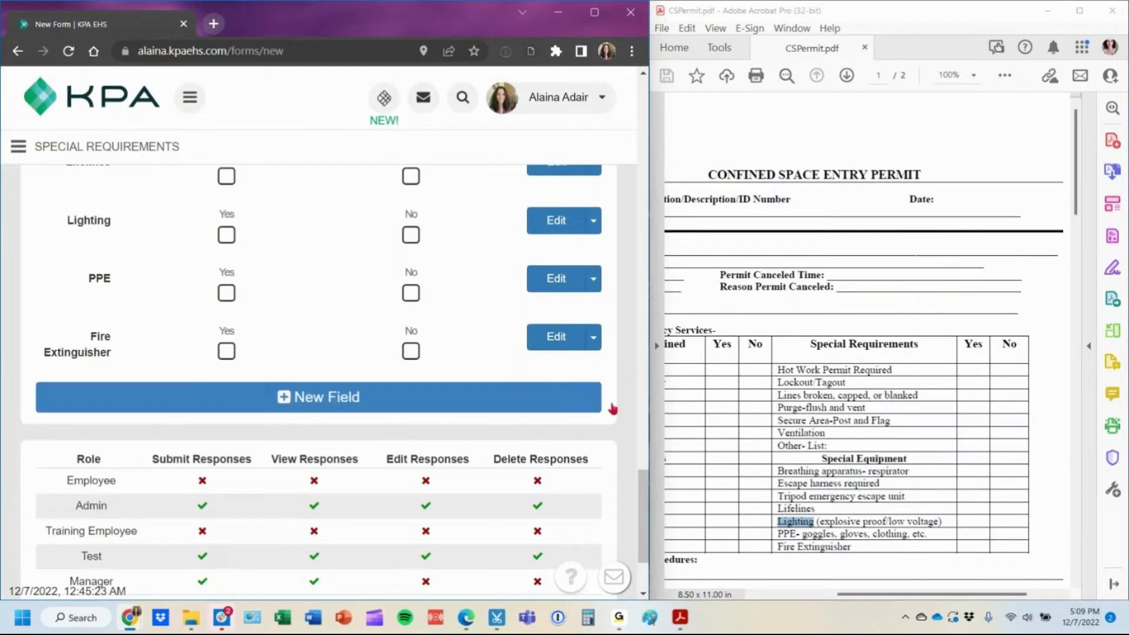
scroll(845, 579, "down", 1)
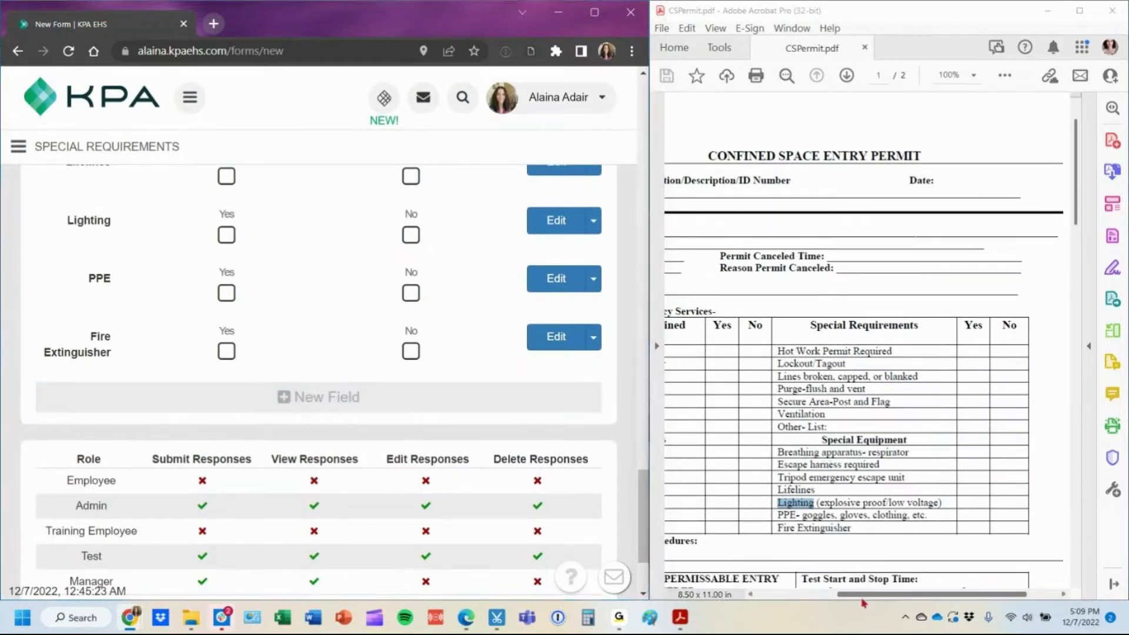
Create a textbox field titled Communication Procedures, copied from the PDF, below the Fire Extinguisher field.
left_click_drag(845, 593, 768, 594)
left_click_drag(741, 544, 869, 542)
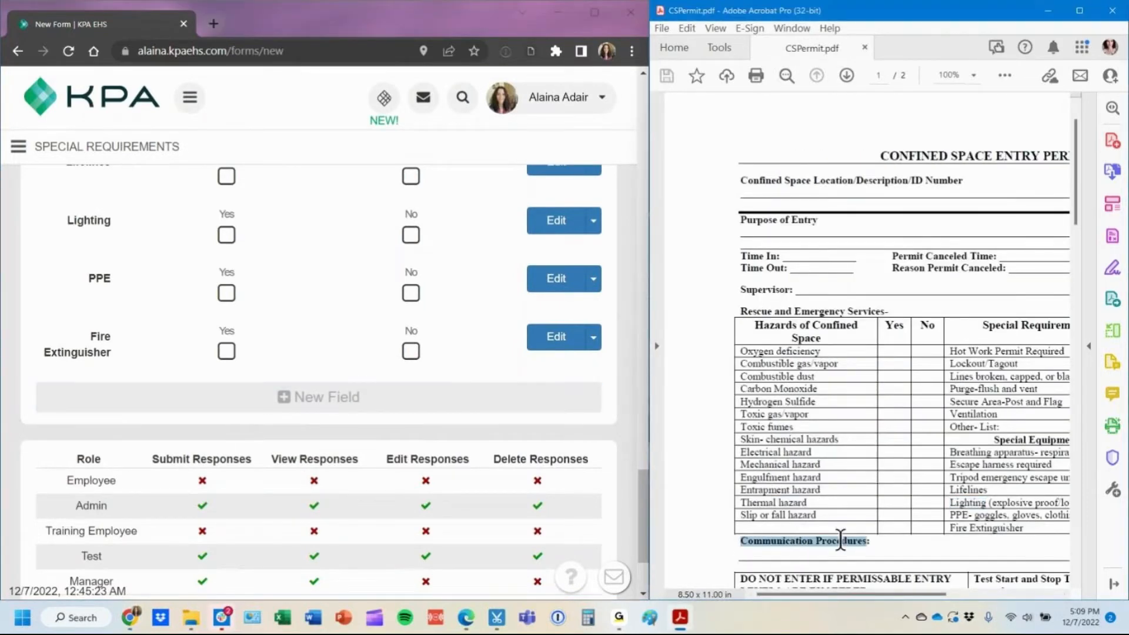
left_click(310, 397)
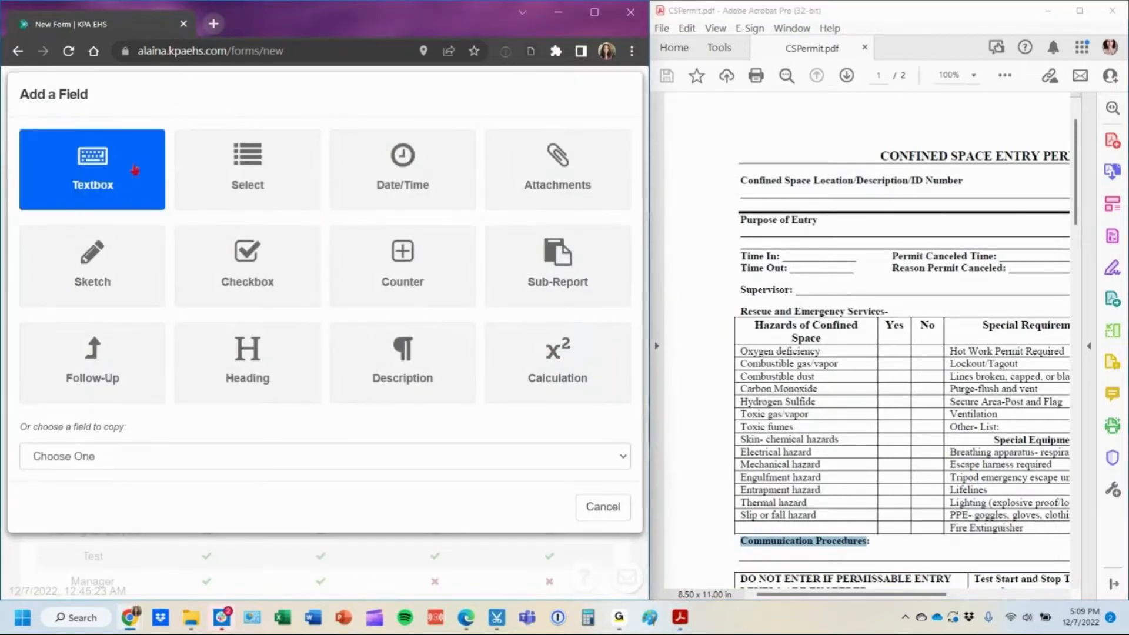
left_click(135, 169)
key("ctrl+v")
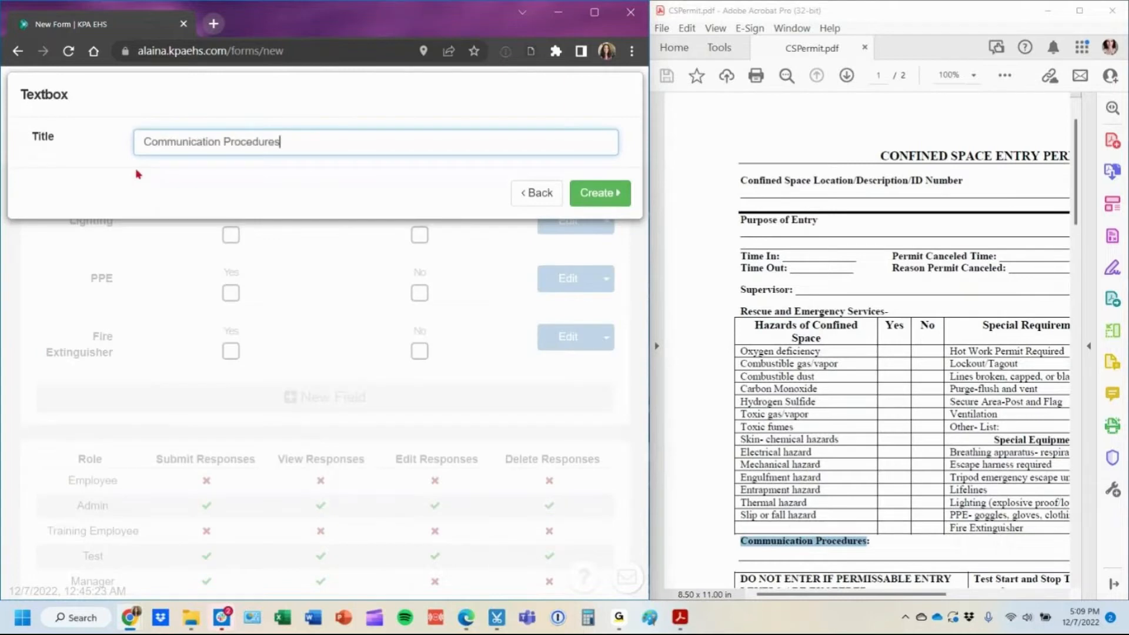
left_click(619, 202)
Set the Communication Procedures textbox type to Paragraph and finish editing the field.
scroll(347, 325, "down", 1)
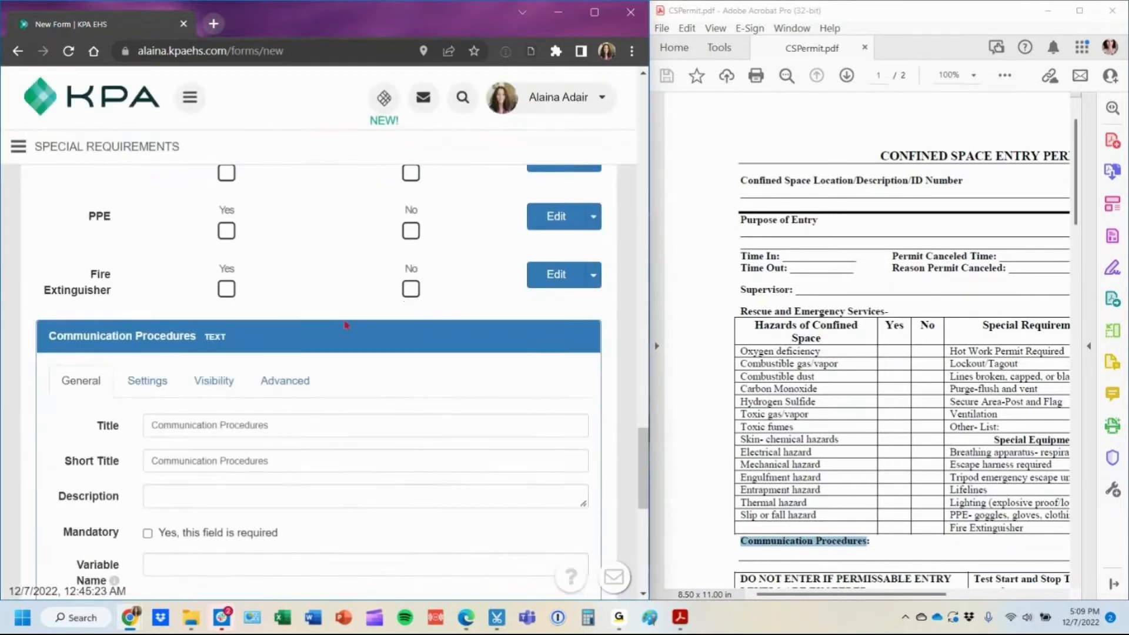
left_click(126, 377)
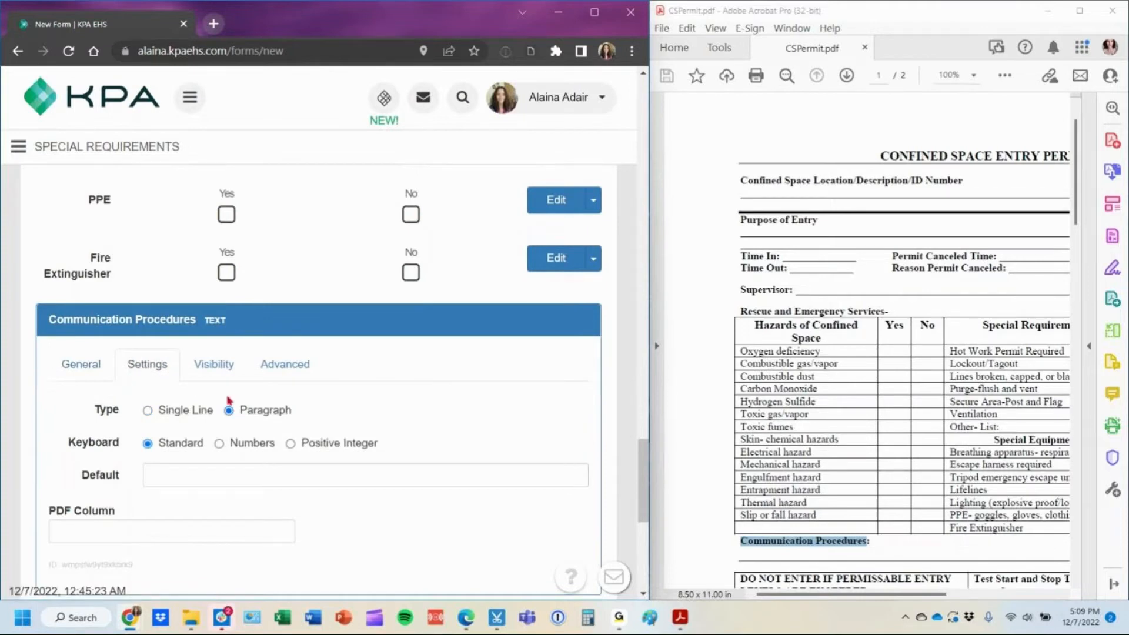
scroll(230, 400, "down", 3)
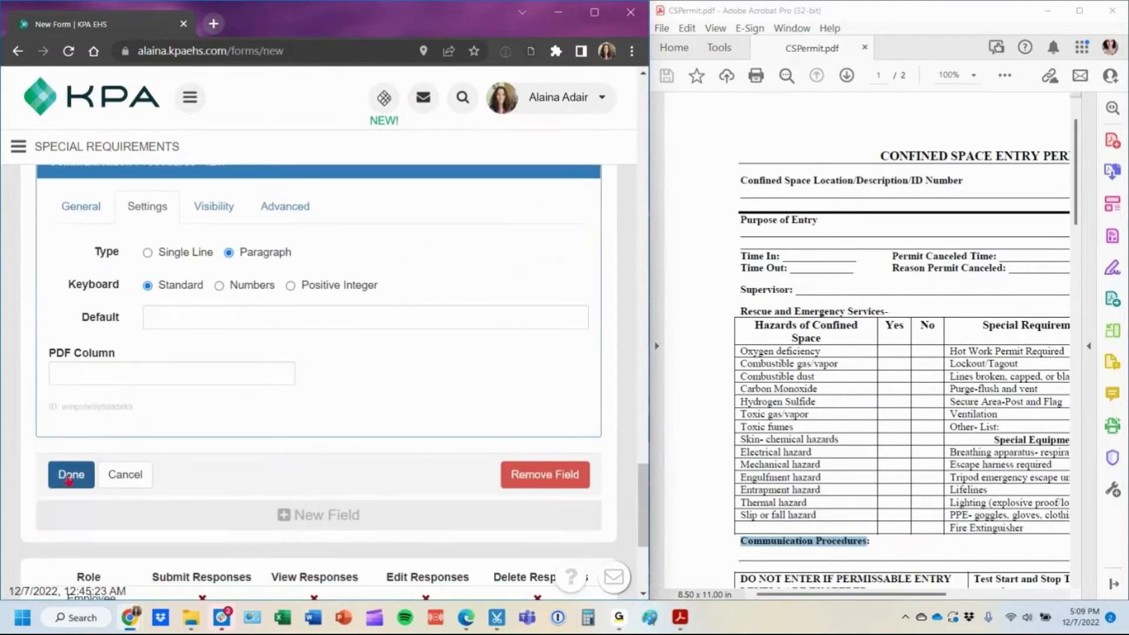
left_click(70, 476)
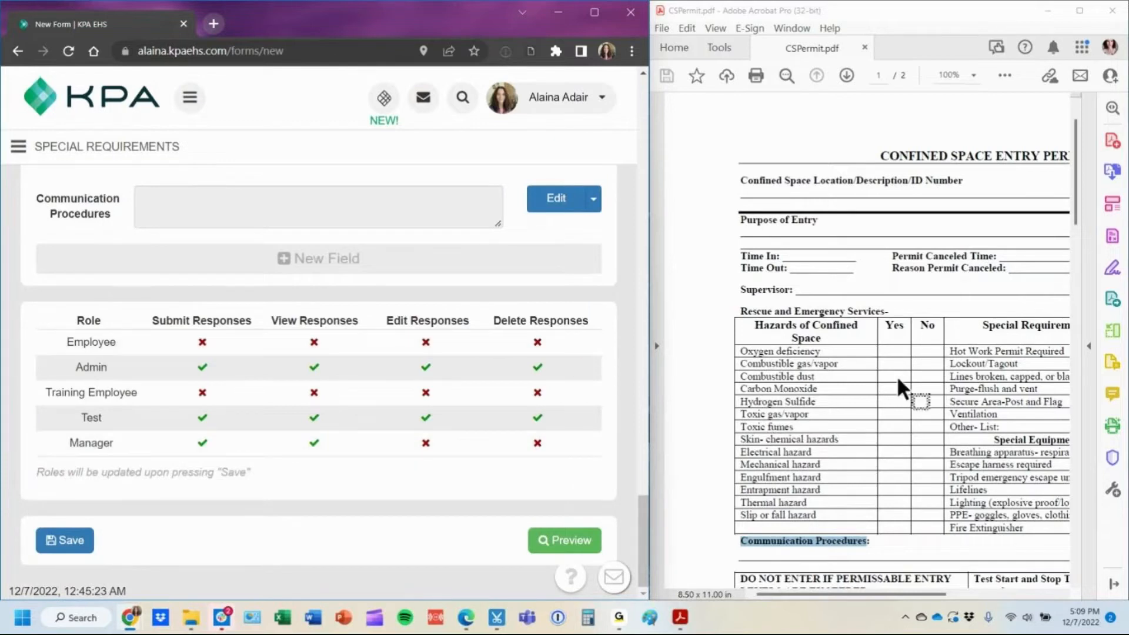
Create a heading with the PDF's text DO NOT ENTER IF PERMISSABLE ENTRY LEVELS ARE EXCEEDED.
scroll(899, 379, "down", 3)
scroll(907, 364, "down", 2)
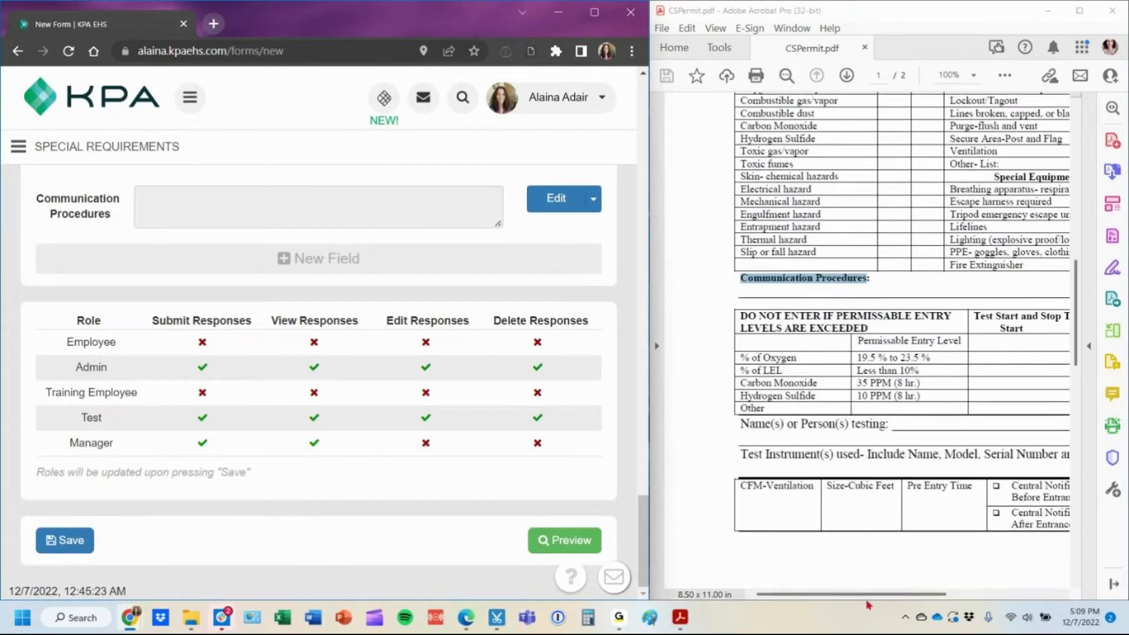
left_click_drag(868, 595, 902, 600)
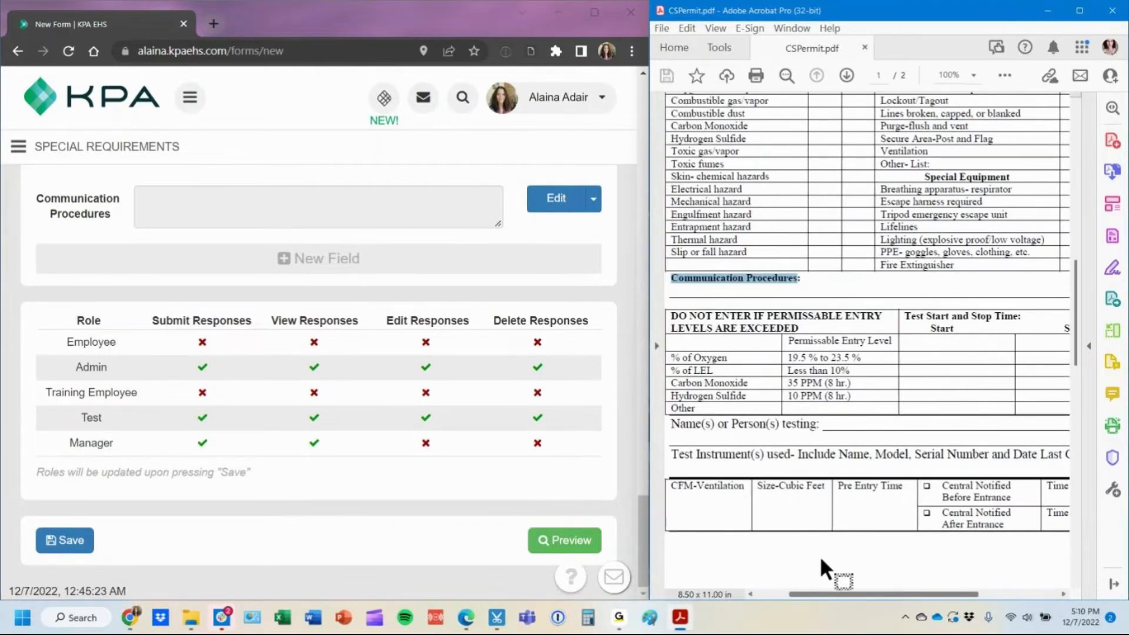
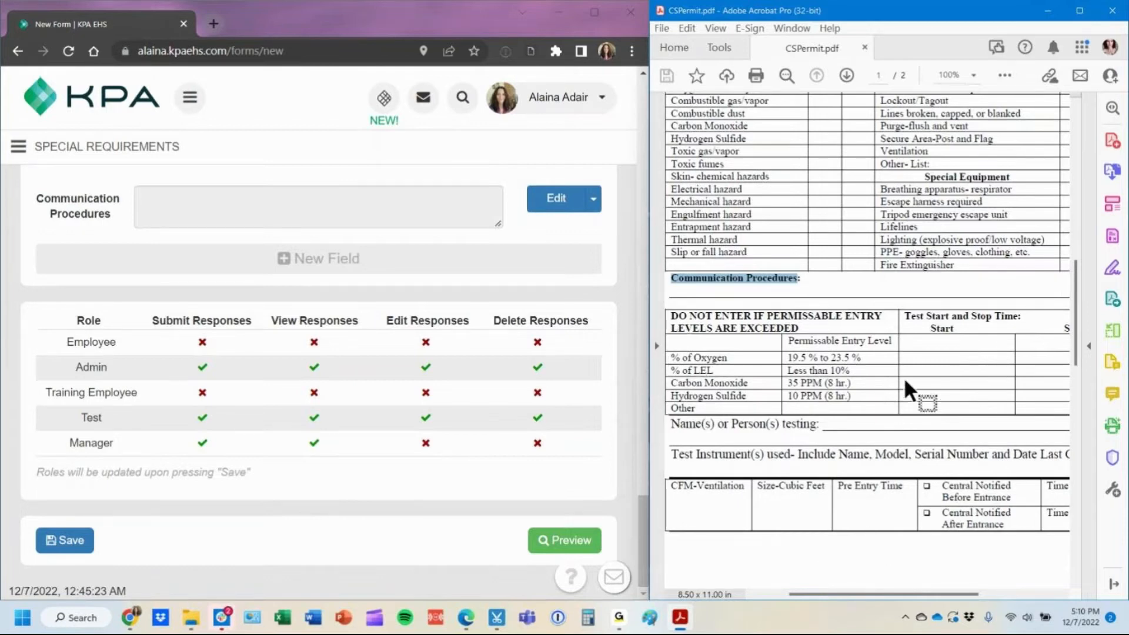
left_click(414, 262)
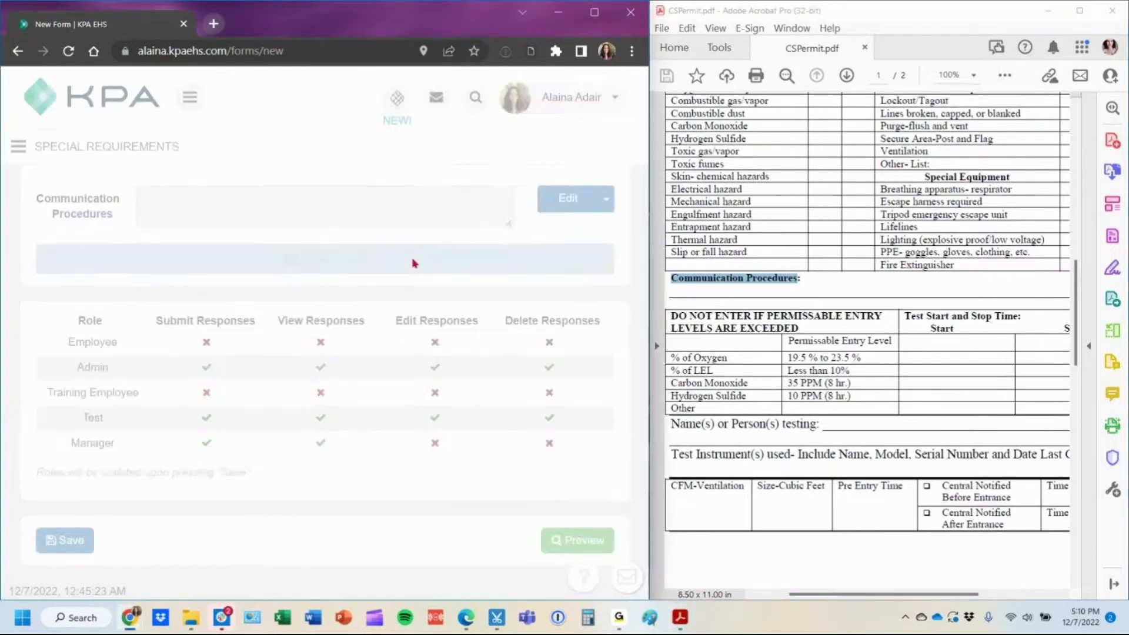
left_click_drag(820, 342, 770, 332)
key("ctrl+c")
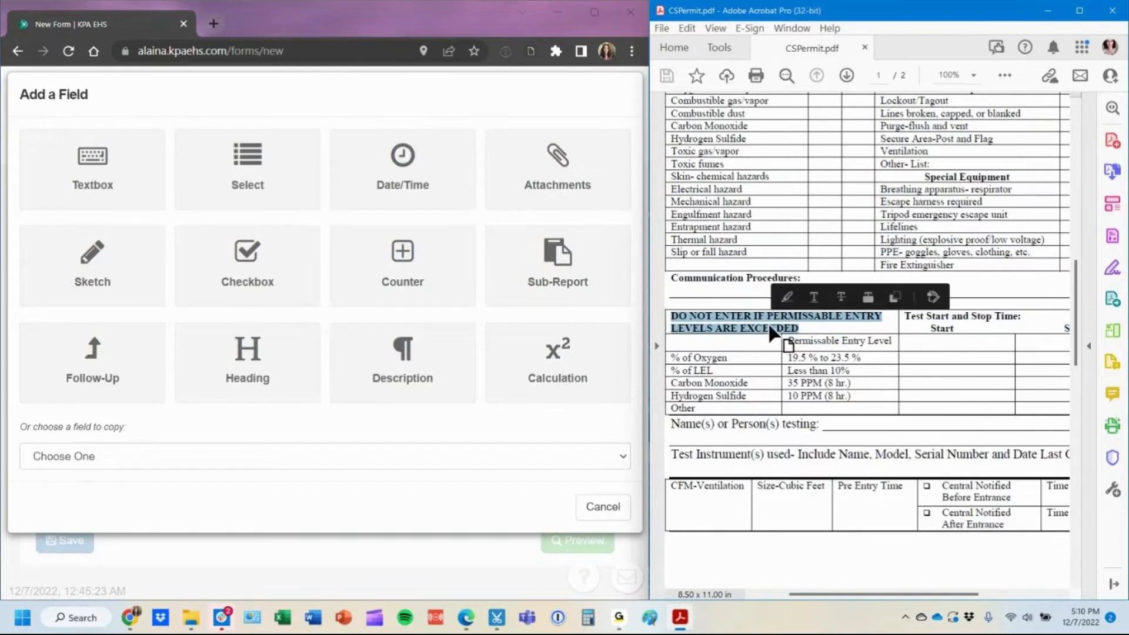
left_click(259, 391)
key("ctrl+v")
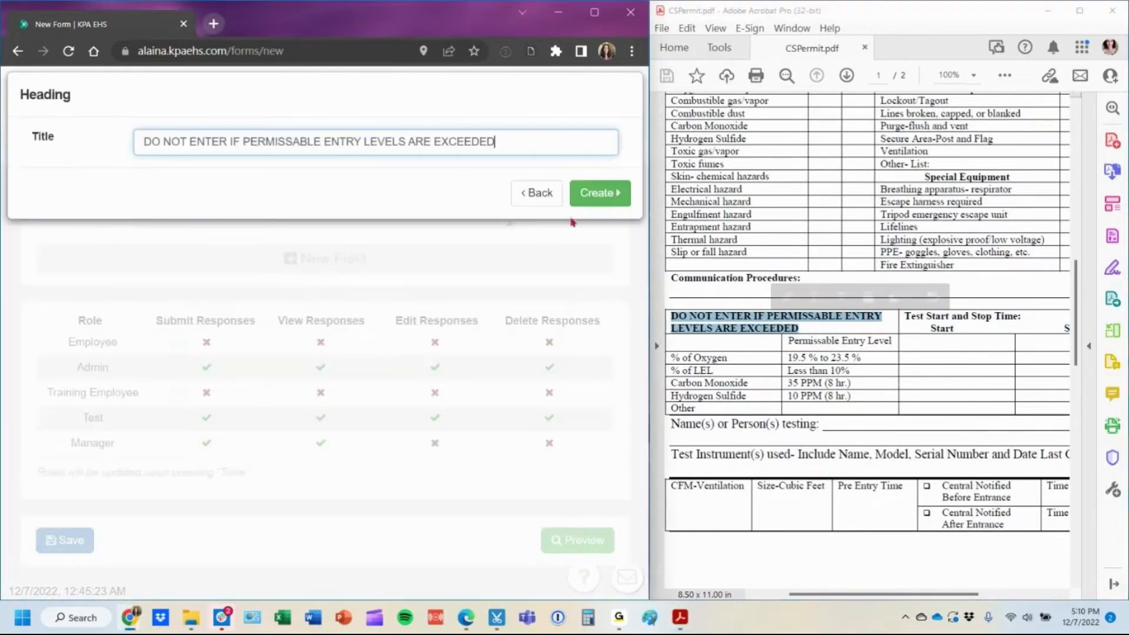
left_click(598, 193)
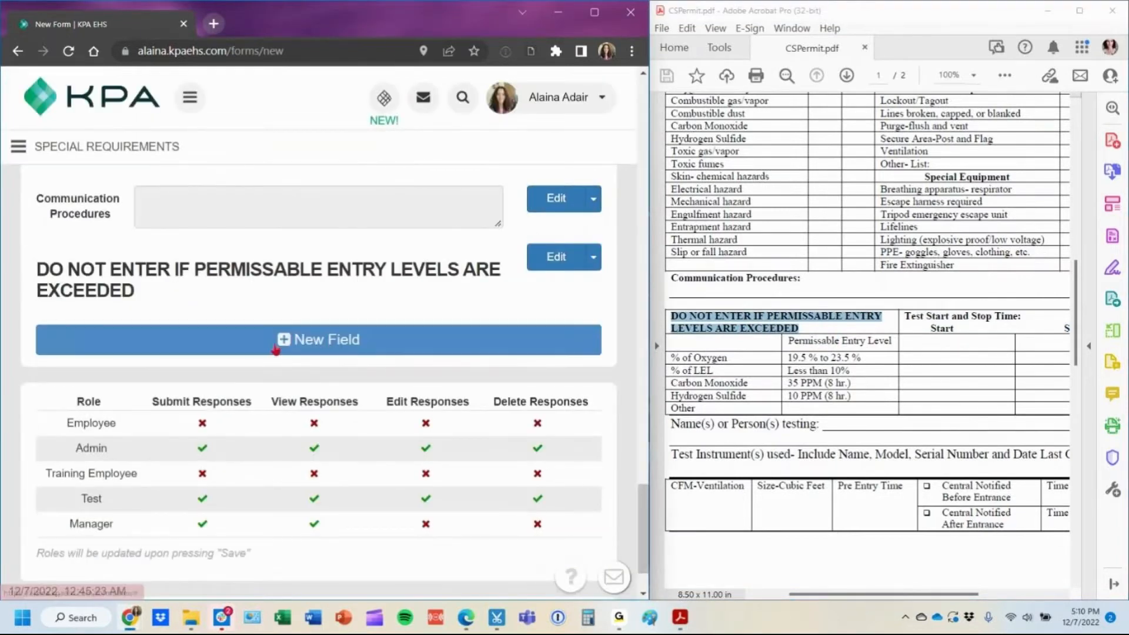
Start a new textbox field with the title % of Oxygen copied from the PDF.
left_click(276, 350)
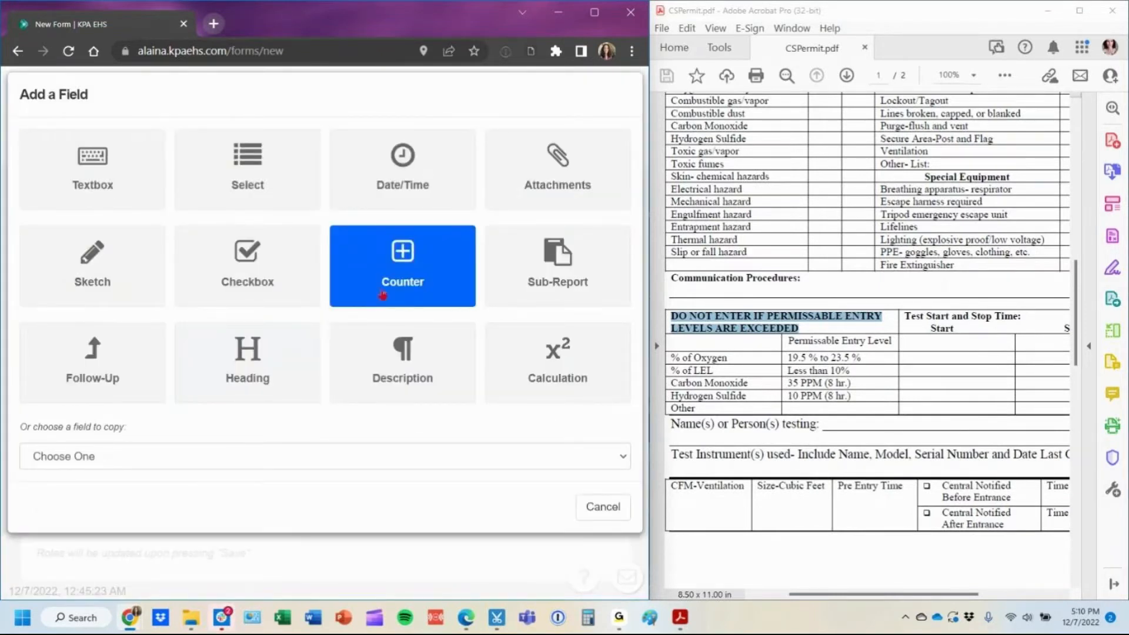
left_click_drag(382, 296, 415, 447)
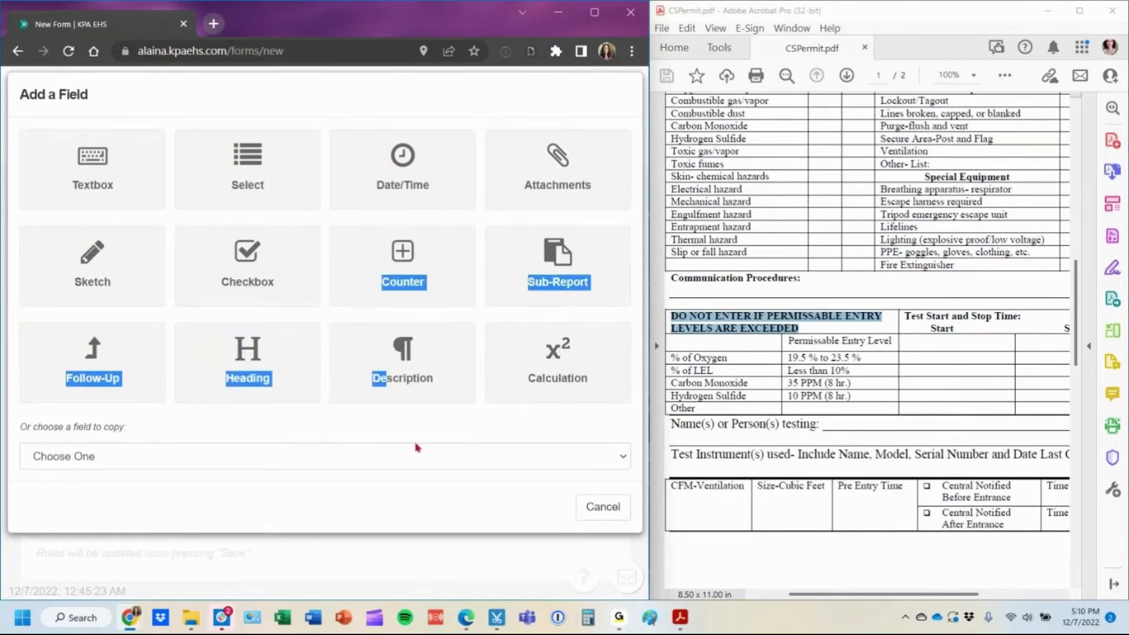
left_click(420, 432)
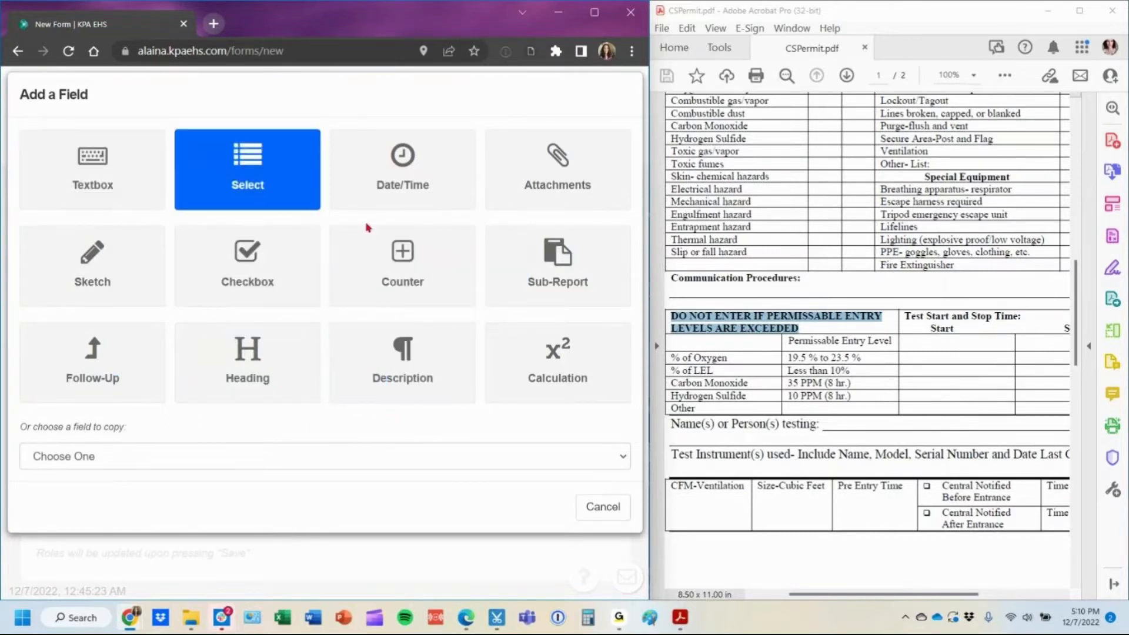
left_click_drag(670, 358, 726, 359)
key("ctrl+c")
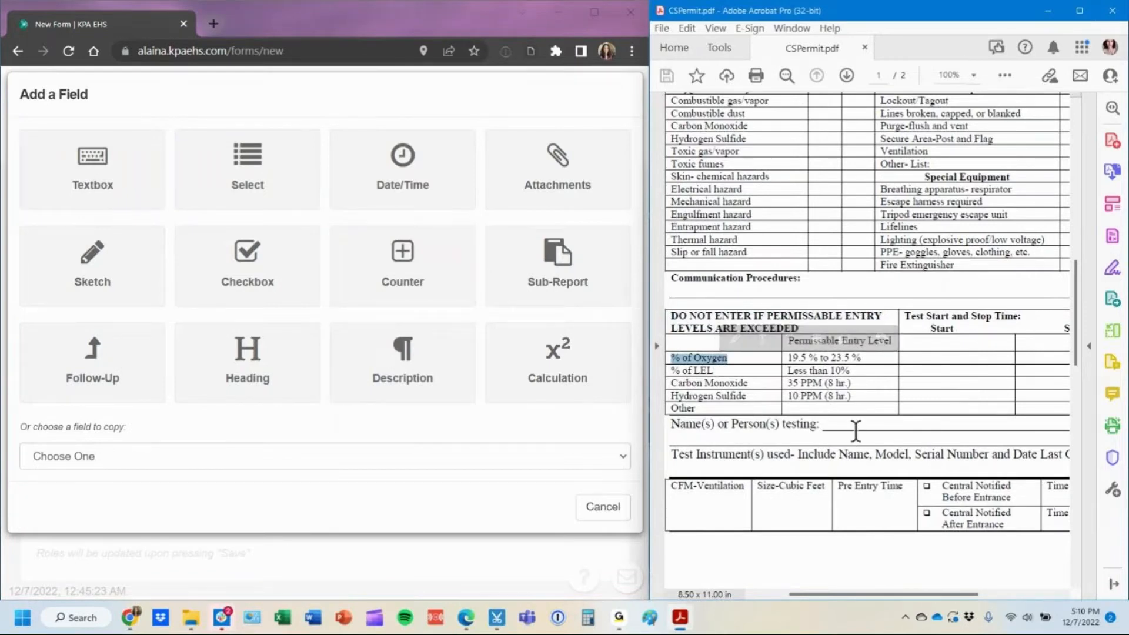
left_click(125, 147)
key("ctrl+v")
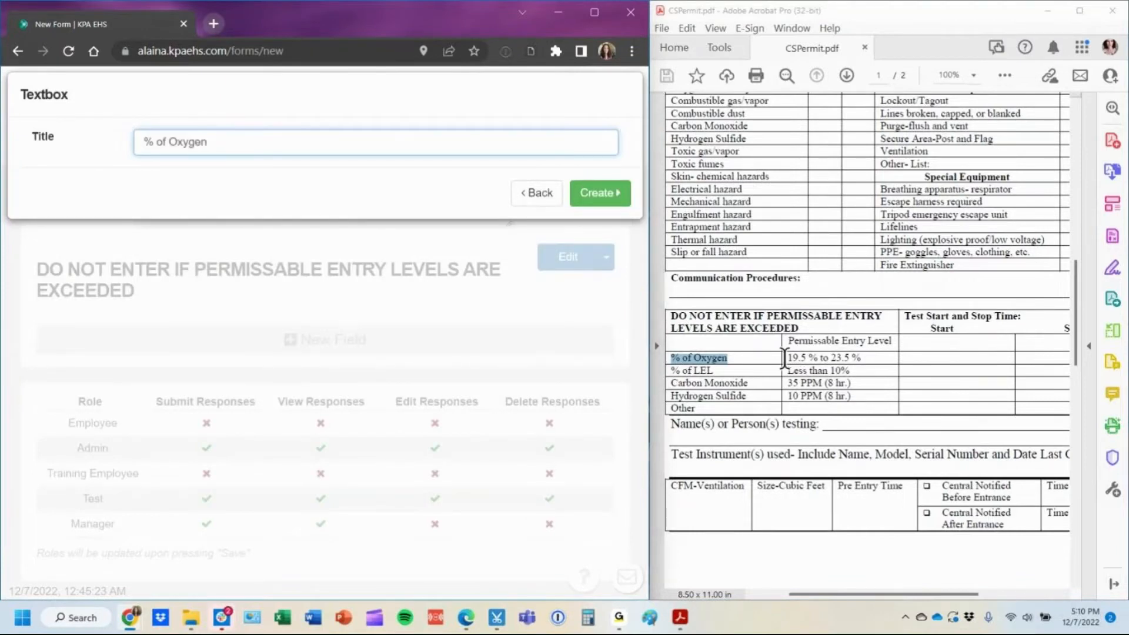
Append the permissible range (19.5% to 23.5%) to the % of Oxygen title and create the field.
left_click_drag(784, 358, 861, 363)
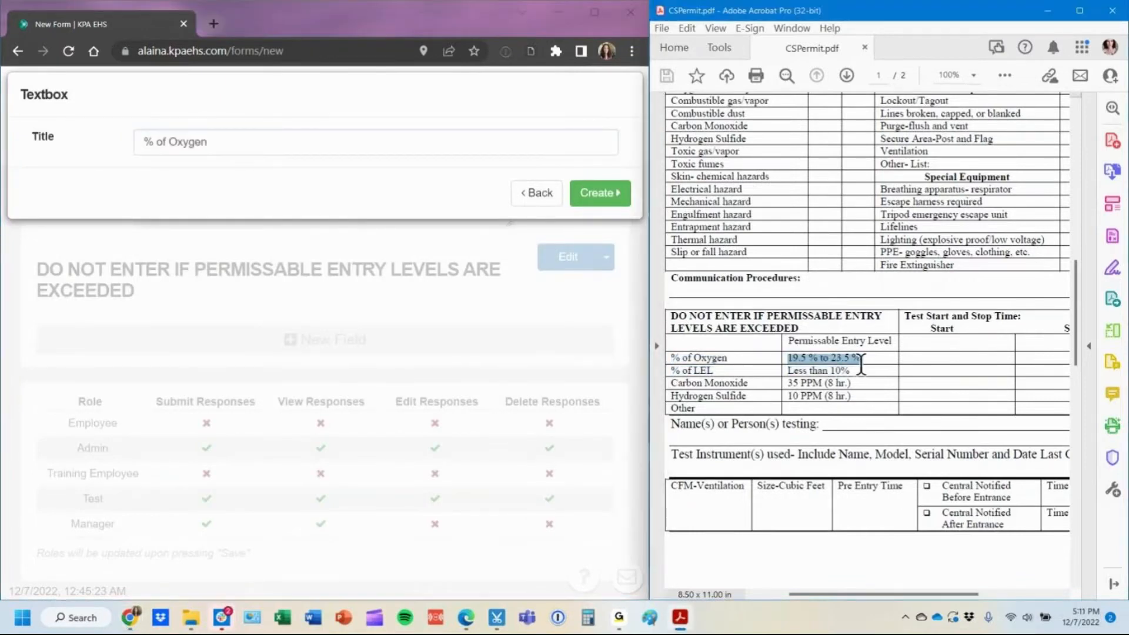
left_click(298, 140)
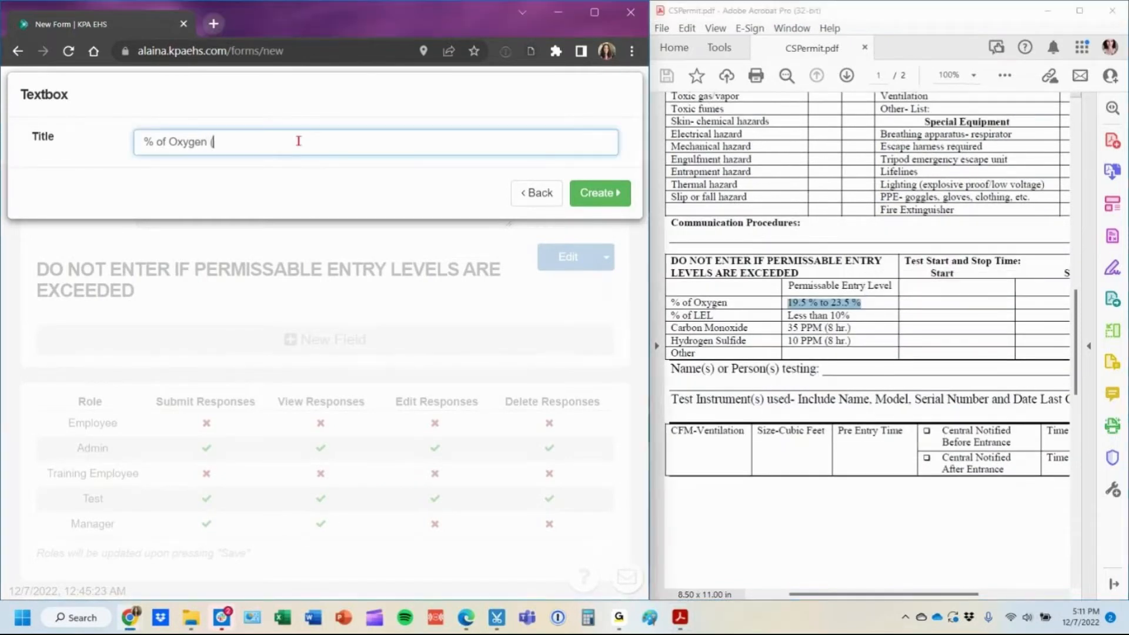
type("(")
key("ctrl+v")
key("BackSpace")
key("BackSpace")
key("BackSpace")
key("BackSpace")
key("BackSpace")
key("BackSpace")
key("BackSpace")
type("19.5% to 23.")
left_click(611, 198)
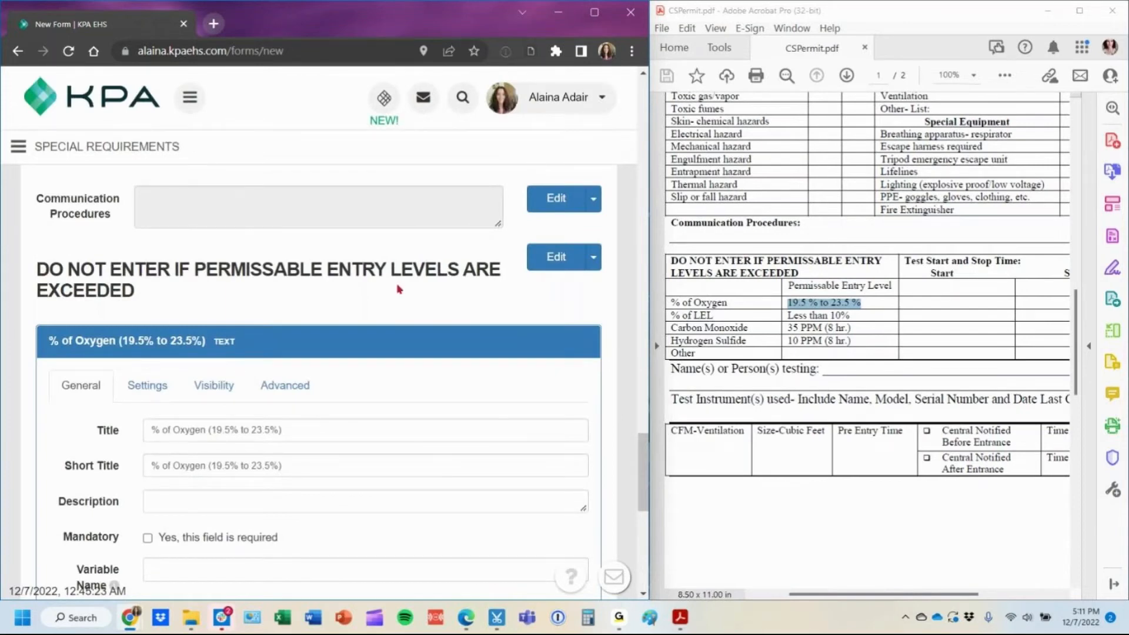
Turn on Hide On Form in the % of Oxygen field's advanced options.
scroll(403, 284, "down", 1)
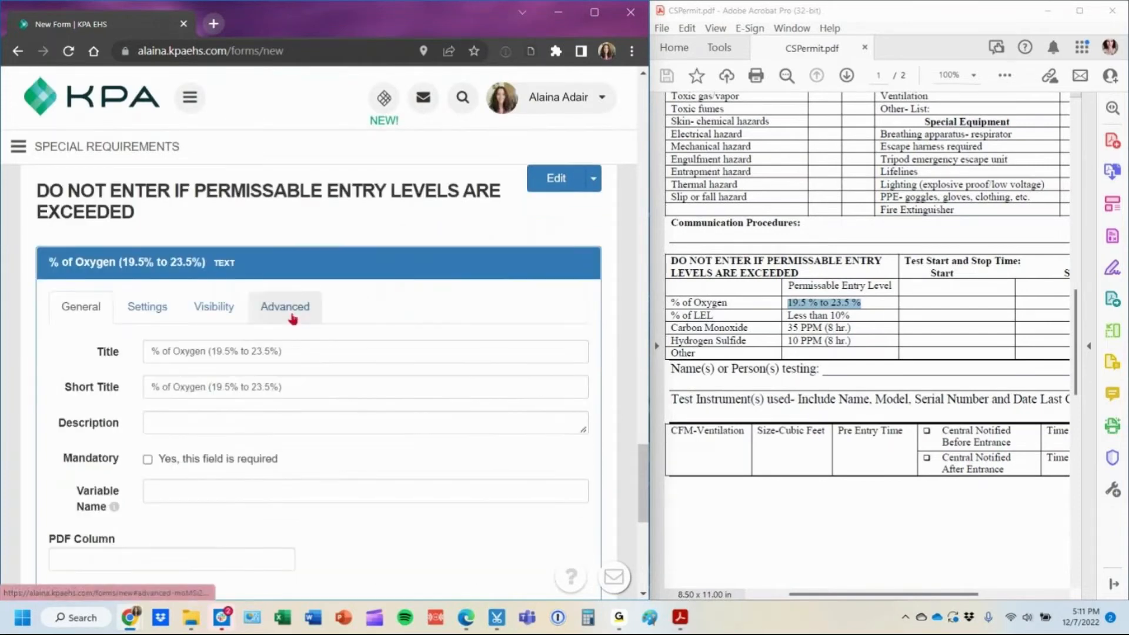
left_click(292, 320)
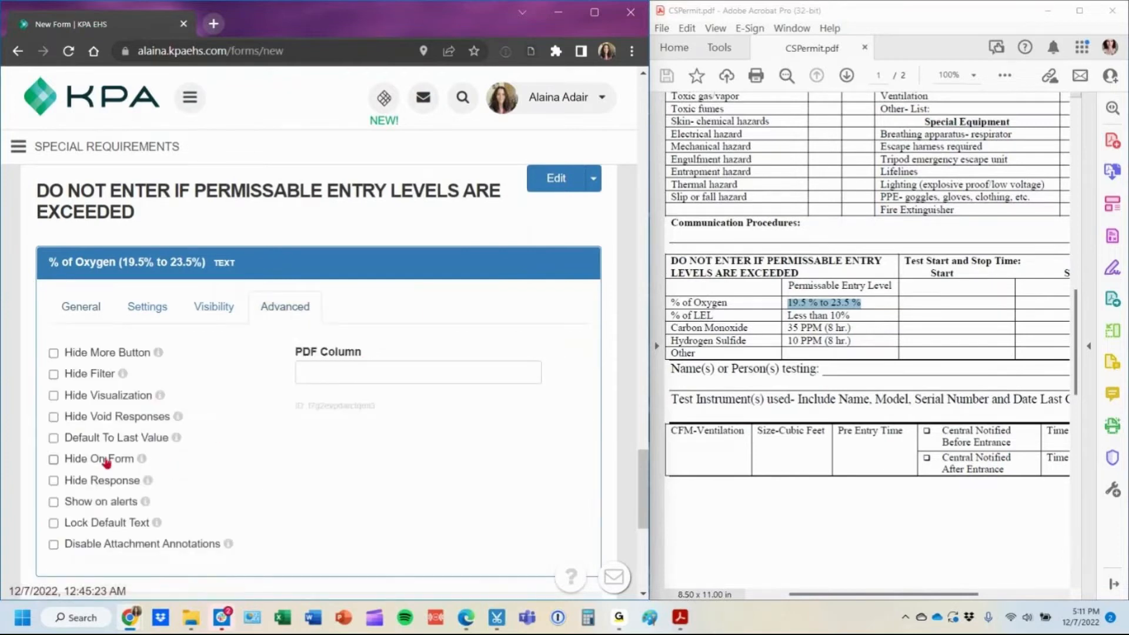
scroll(104, 463, "down", 2)
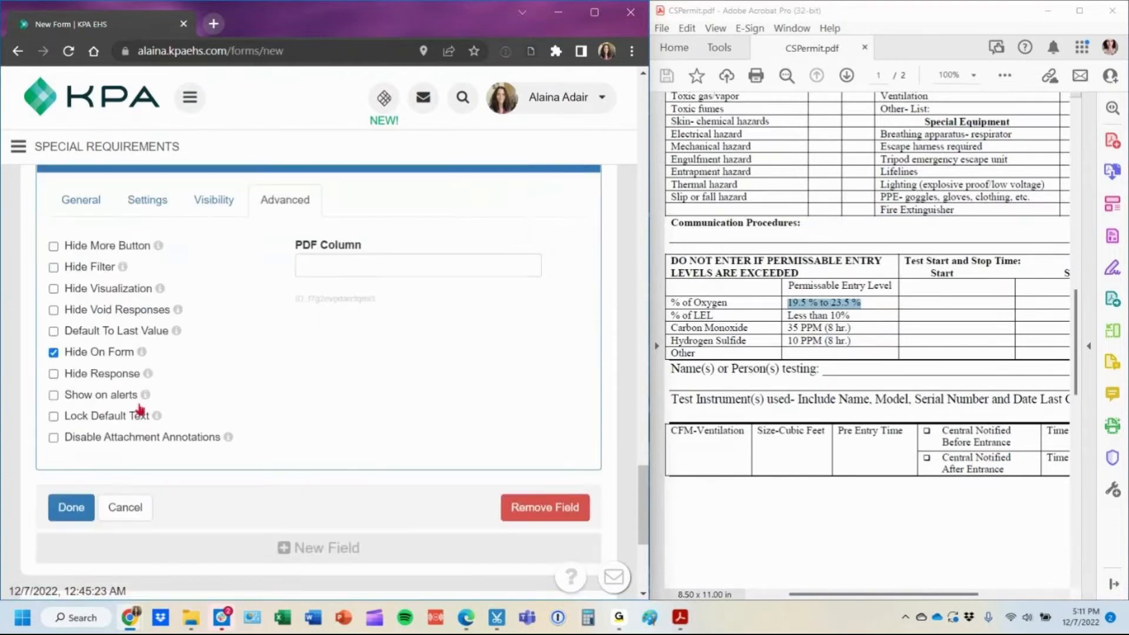
Finish editing the % of Oxygen (19.5% to 23.5%) field and duplicate it into 4 new fields, titling the first % of LEL.
left_click(71, 458)
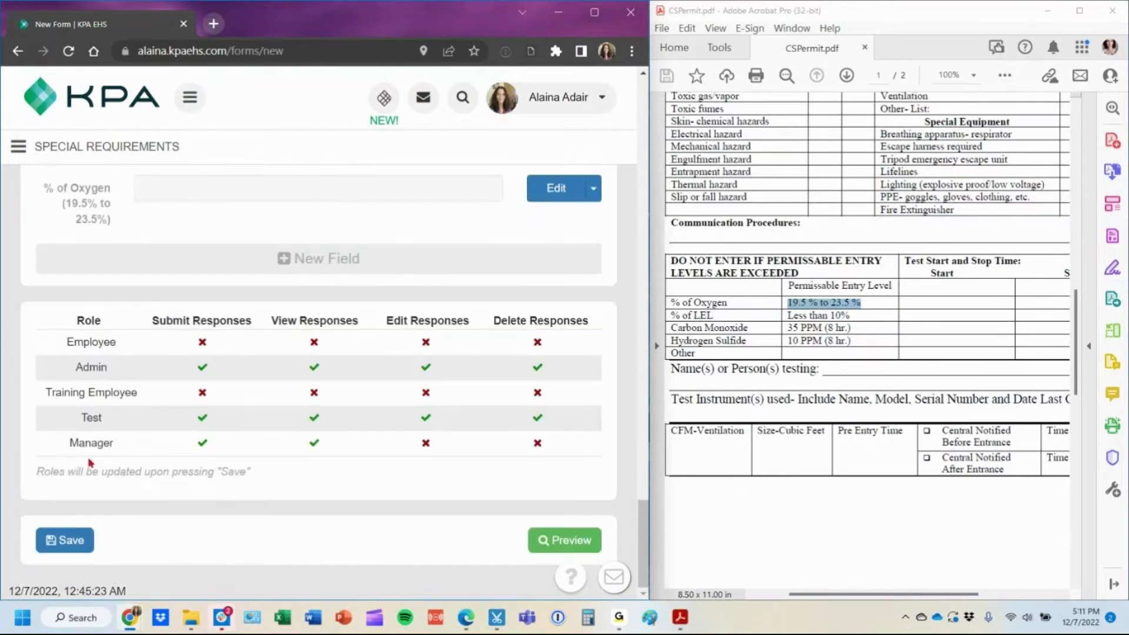
scroll(327, 395, "up", 2)
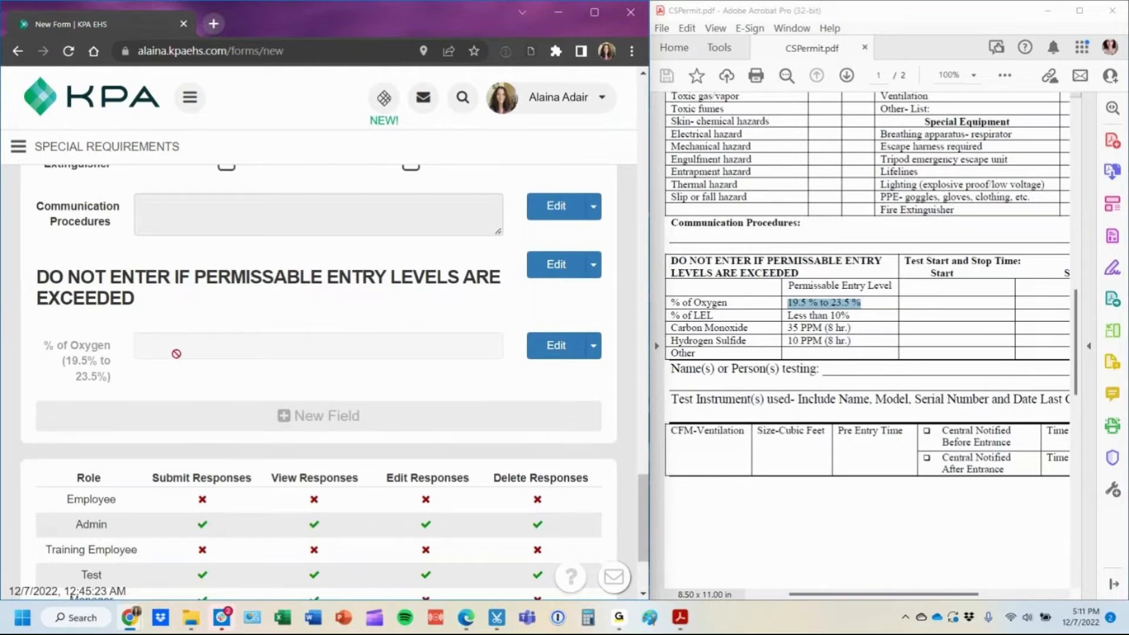
left_click(594, 347)
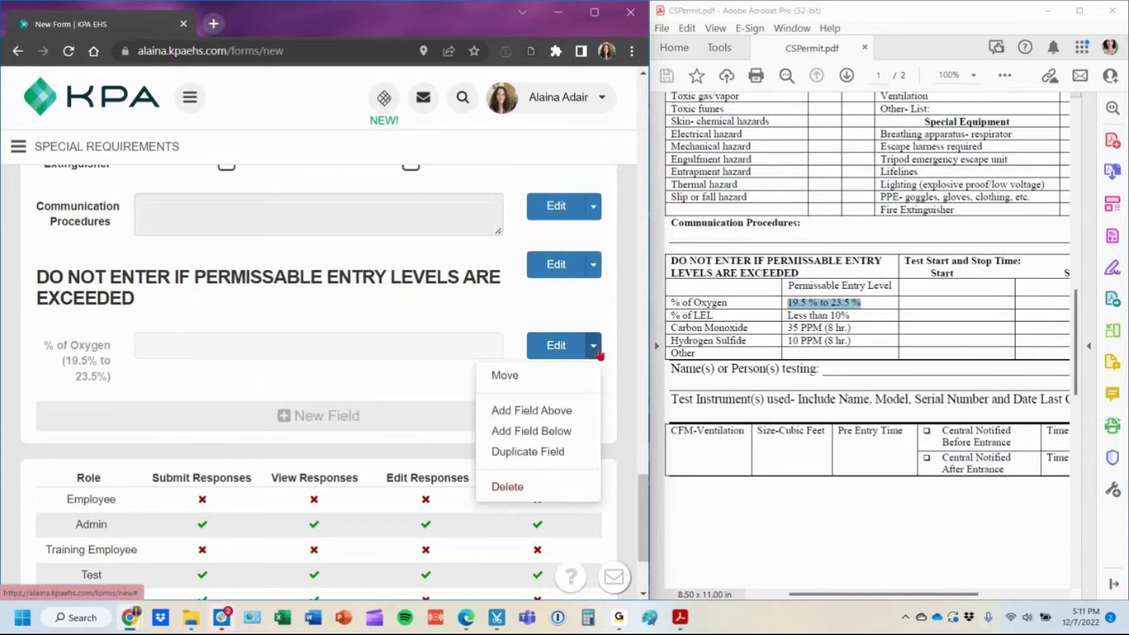
left_click(552, 455)
left_click_drag(670, 316, 713, 316)
key("ctrl+c")
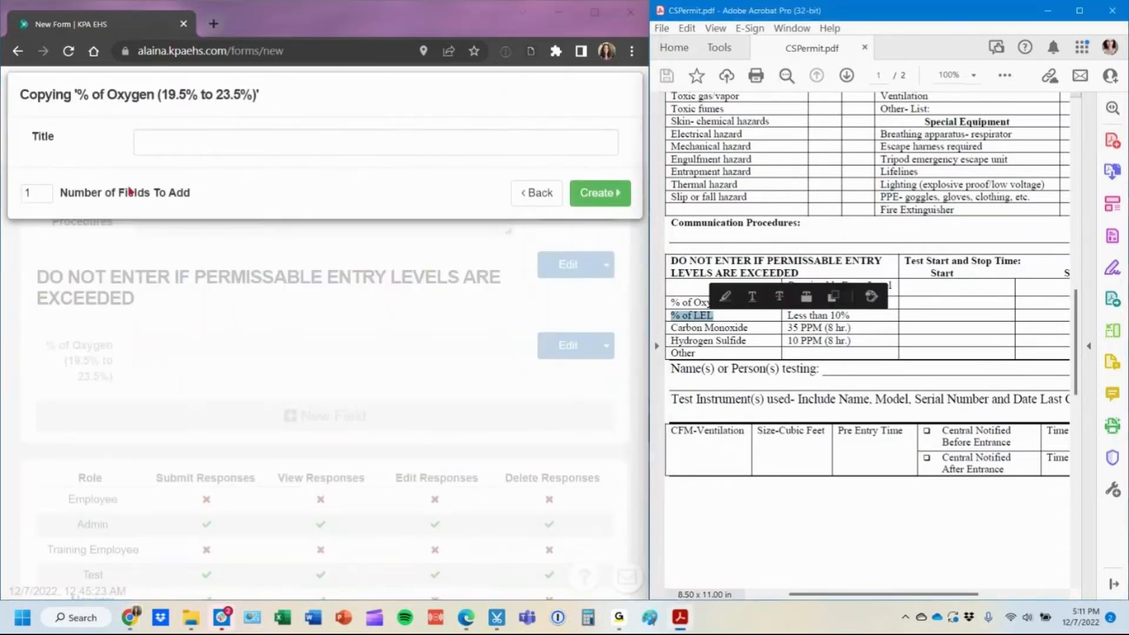
left_click(173, 140)
key("ctrl+v")
left_click(45, 190)
left_click(44, 190)
left_click(44, 189)
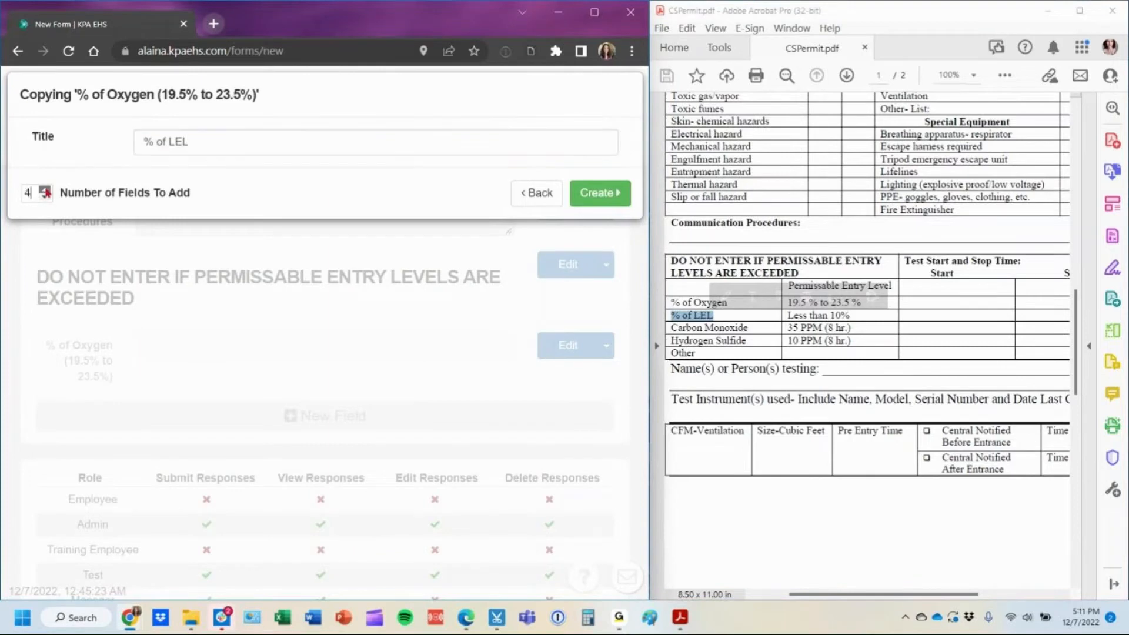
left_click(582, 193)
Create the second duplicate field with the title Carbon Monoxide, copied from the PDF permit.
left_click_drag(671, 328, 748, 328)
key("ctrl+c")
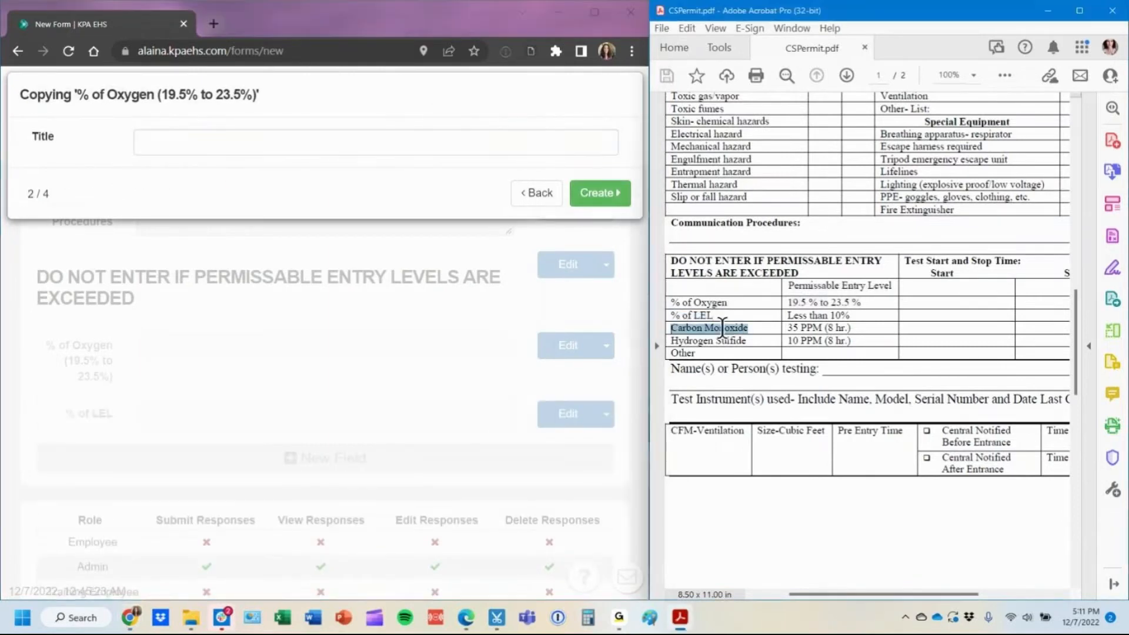
left_click(184, 144)
key("ctrl+v")
left_click(611, 193)
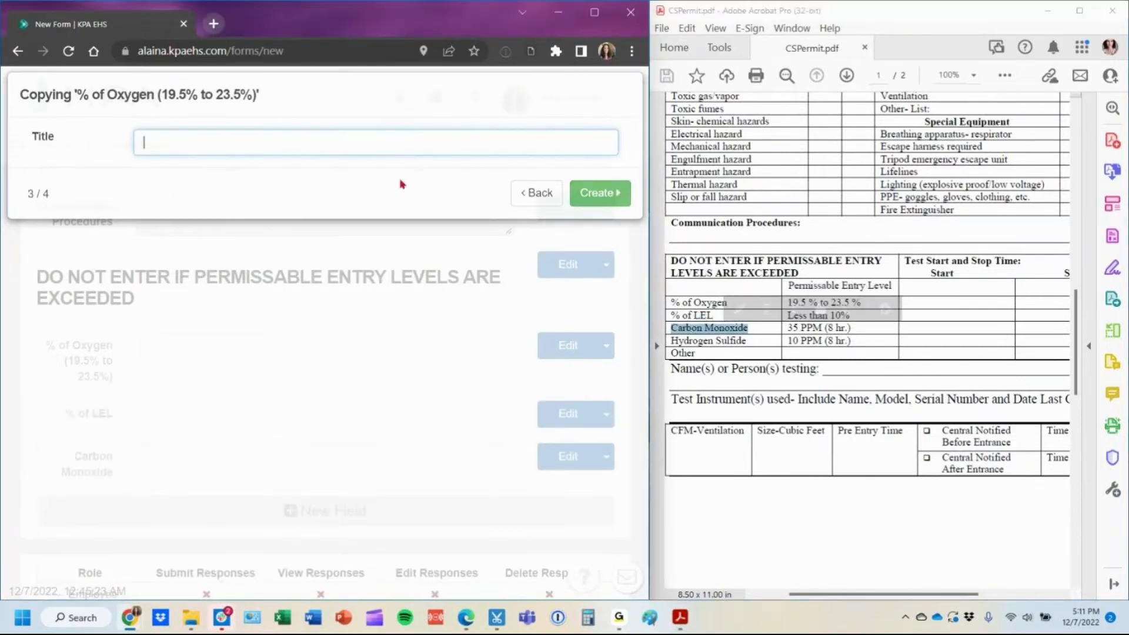
Create the third duplicate field titled Hydrogen Sulfide and the fourth titled Other.
left_click_drag(754, 341, 691, 346)
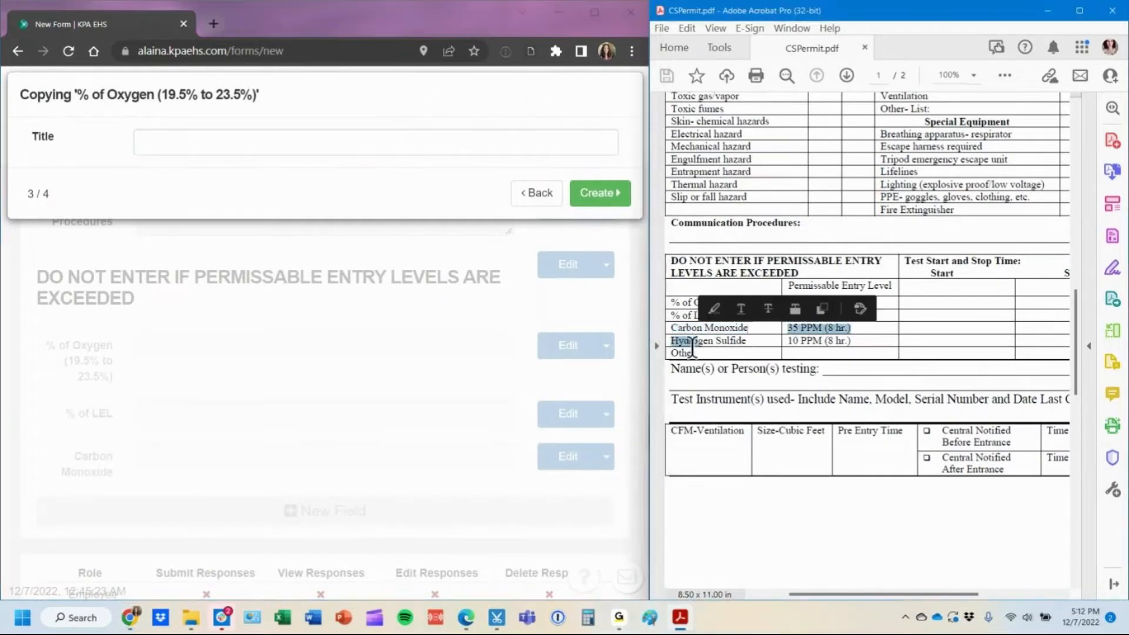
left_click(689, 346)
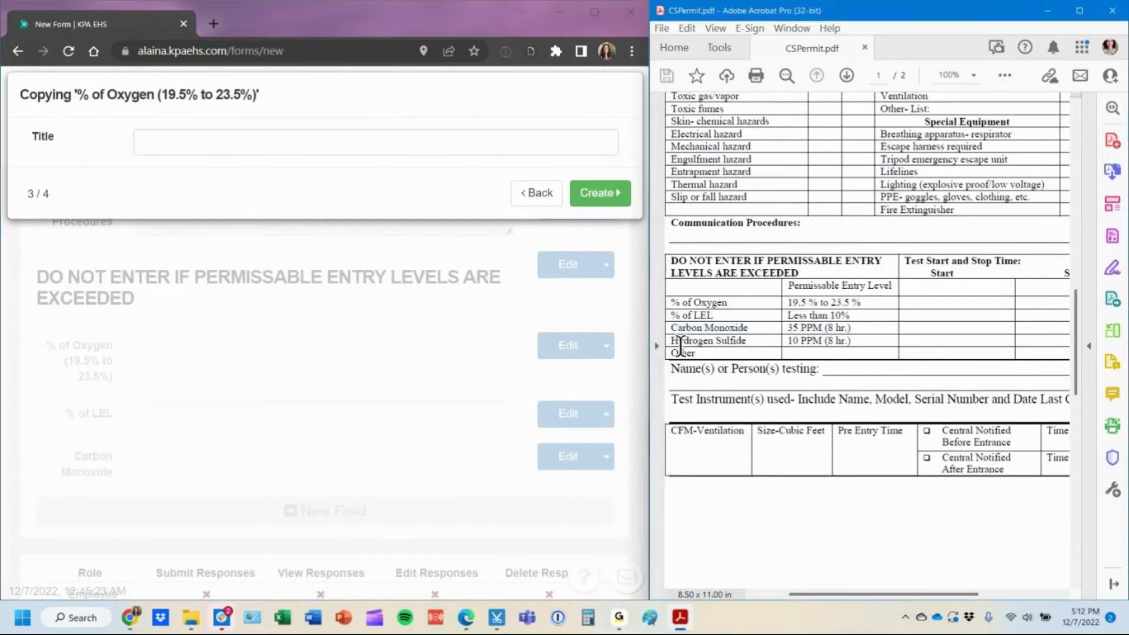
left_click(230, 148)
type("Hydrogen Sulfide")
key("Return")
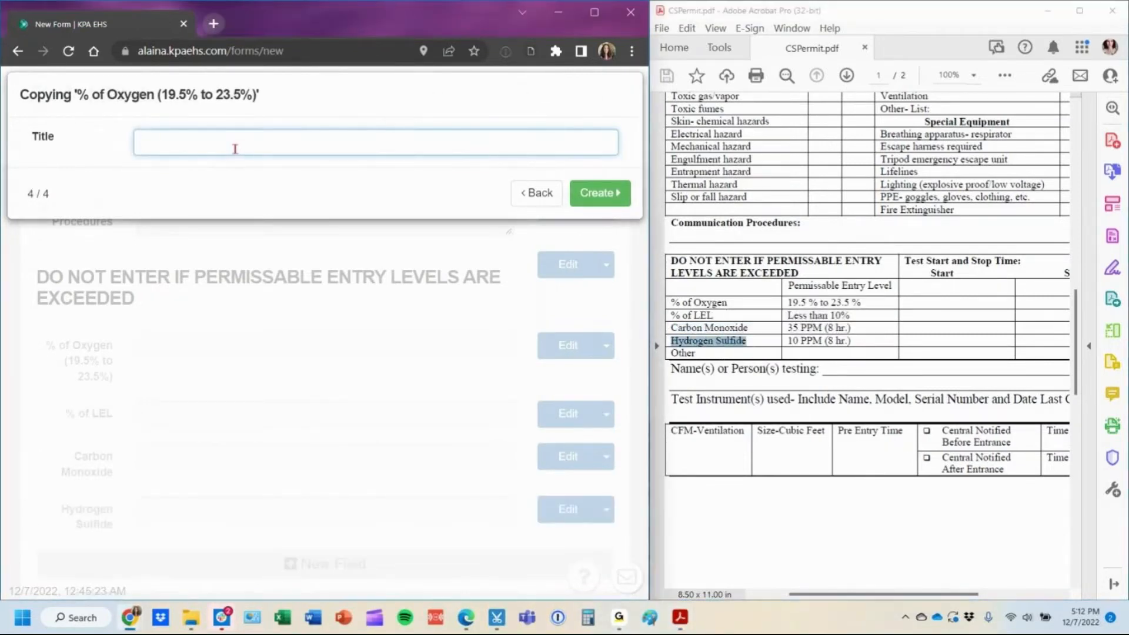
type("Other Gas")
key("Return")
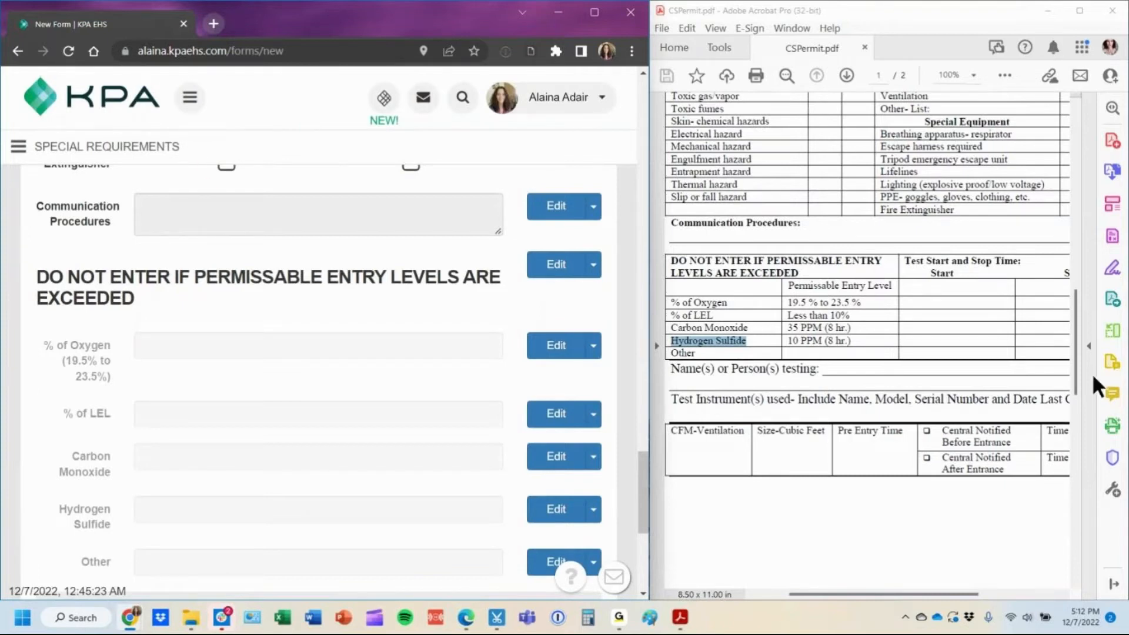
Add a Date/Time field titled Test Start Time directly below the DO NOT ENTER IF PERMISSABLE ENTRY LEVELS ARE EXCEEDED heading.
left_click(593, 265)
left_click(548, 351)
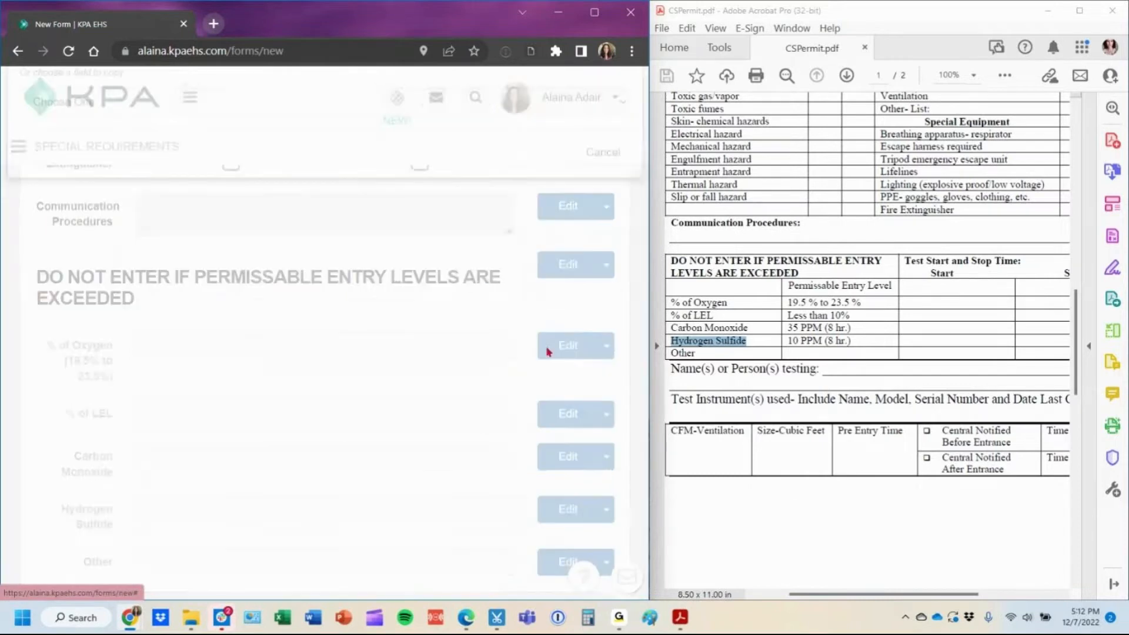
left_click(383, 199)
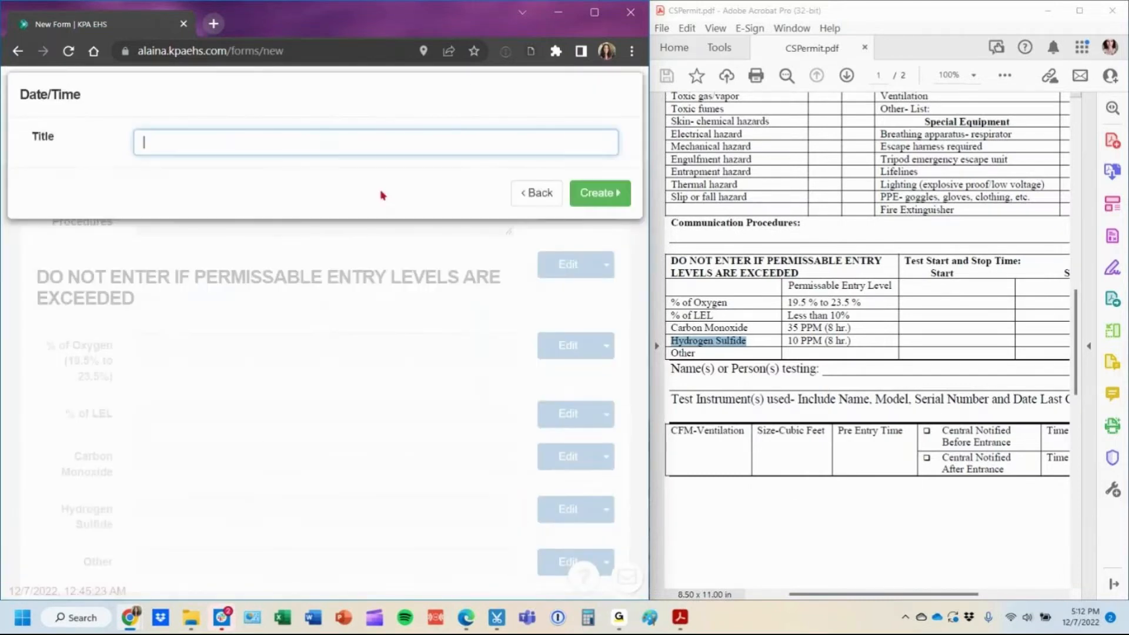
type("Test Start Time")
key("Return")
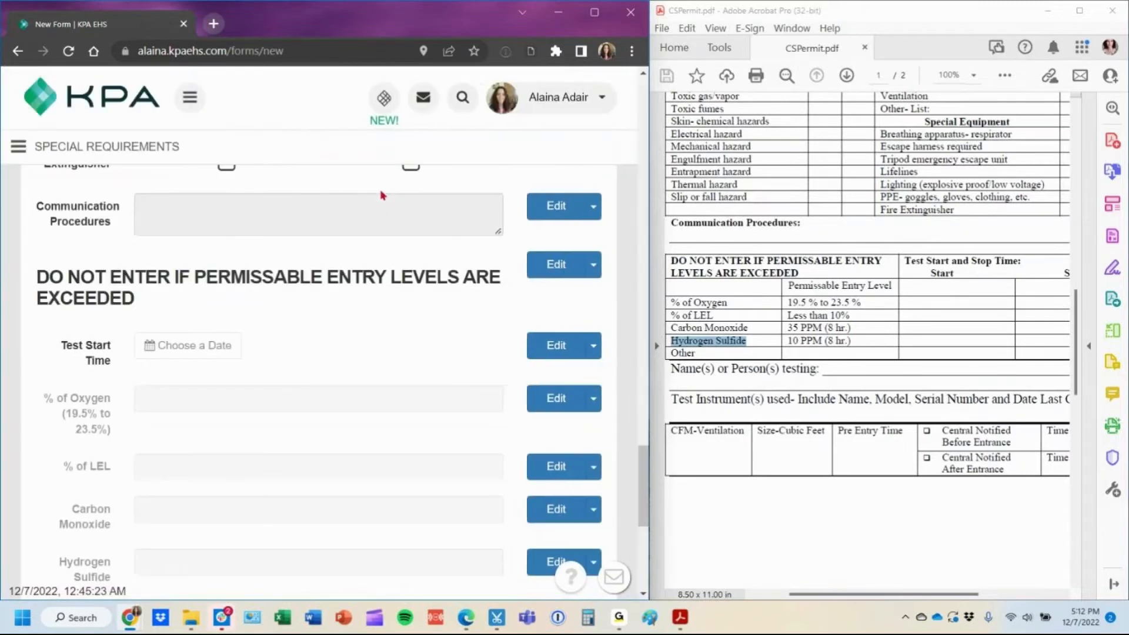
Set the Test Start Time field to capture time without a date, hide it on the form, and finish editing it.
left_click(573, 354)
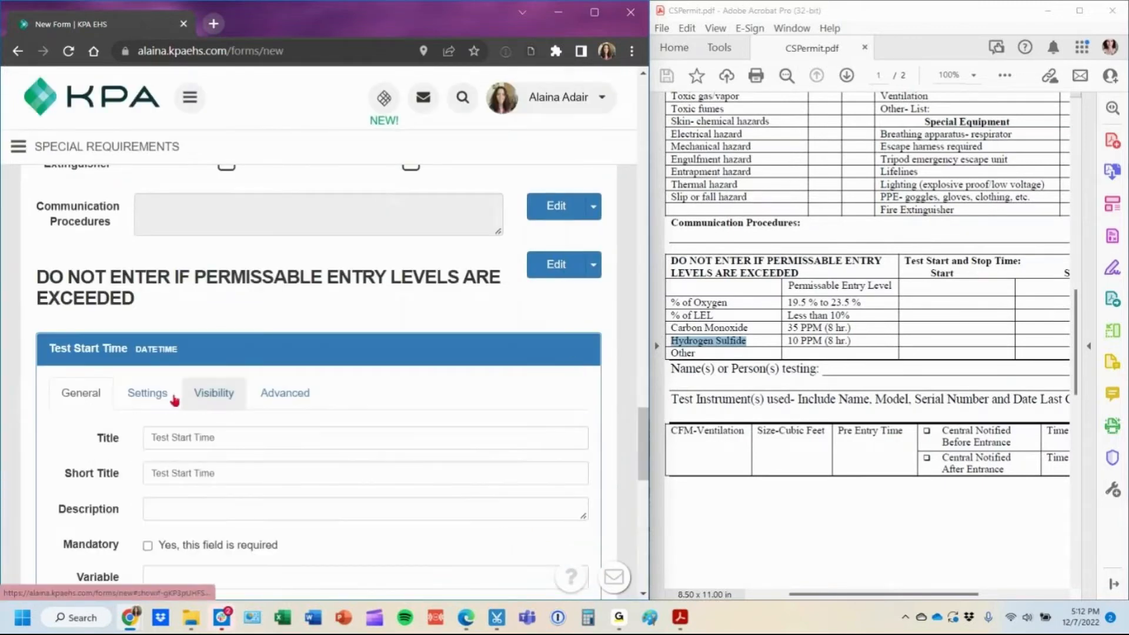
left_click(167, 402)
left_click(148, 473)
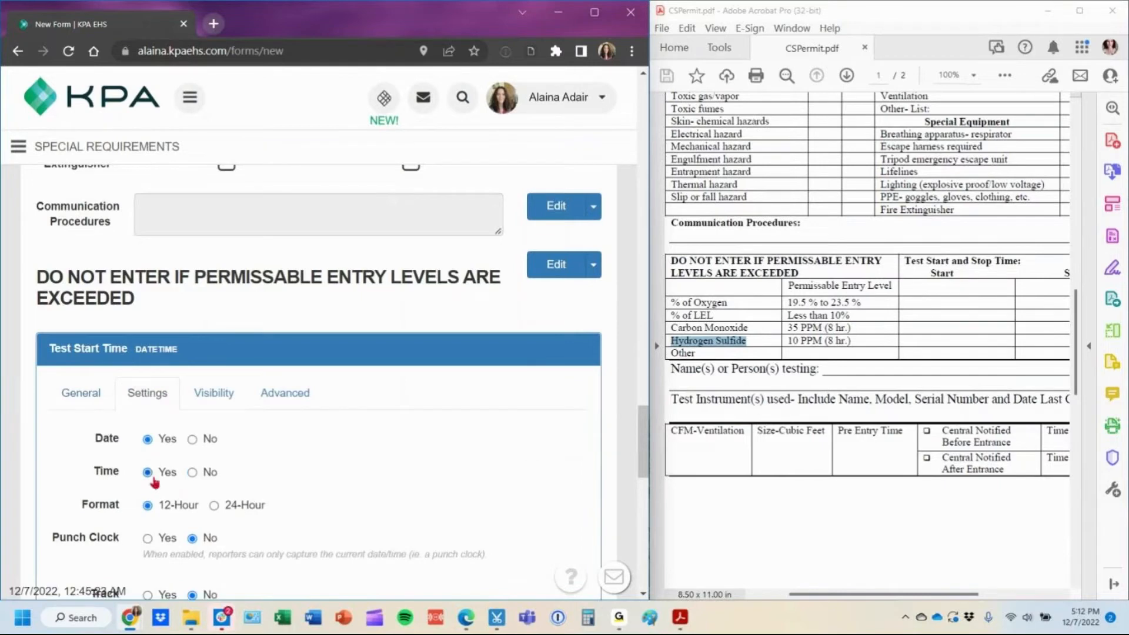
left_click(194, 441)
left_click(286, 393)
scroll(253, 401, "down", 1)
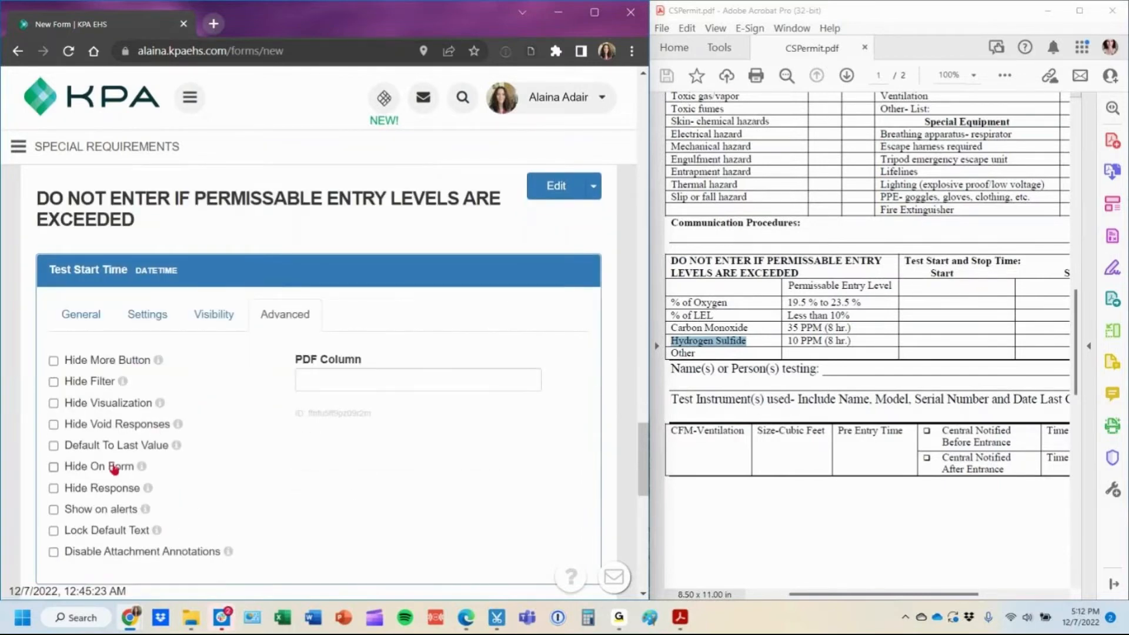
scroll(115, 468, "down", 2)
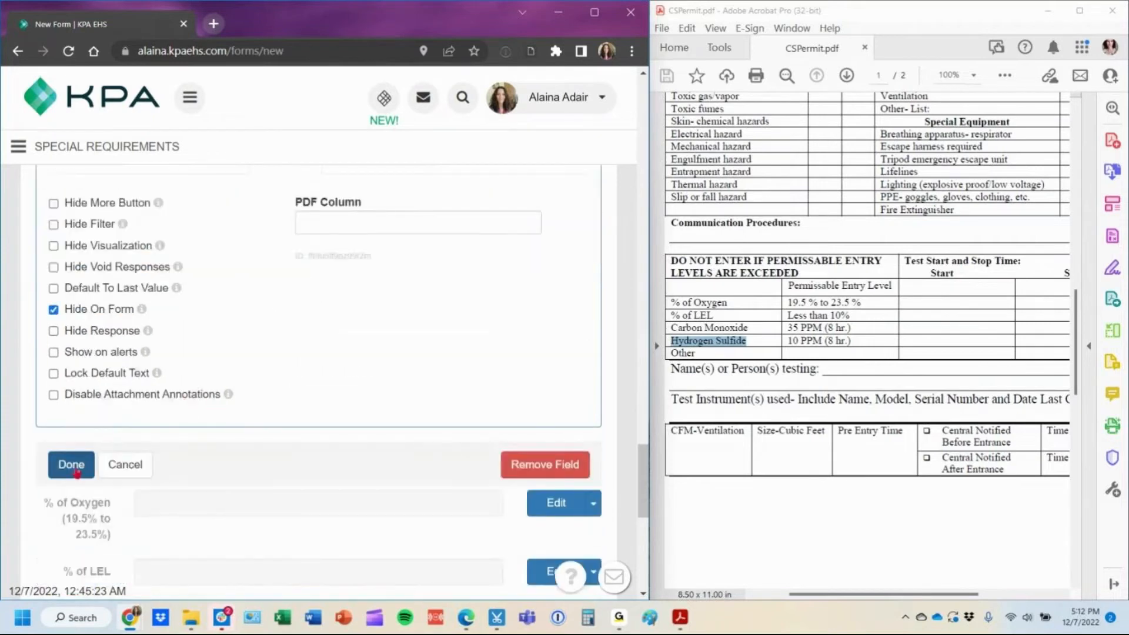
left_click(71, 465)
scroll(277, 335, "up", 3)
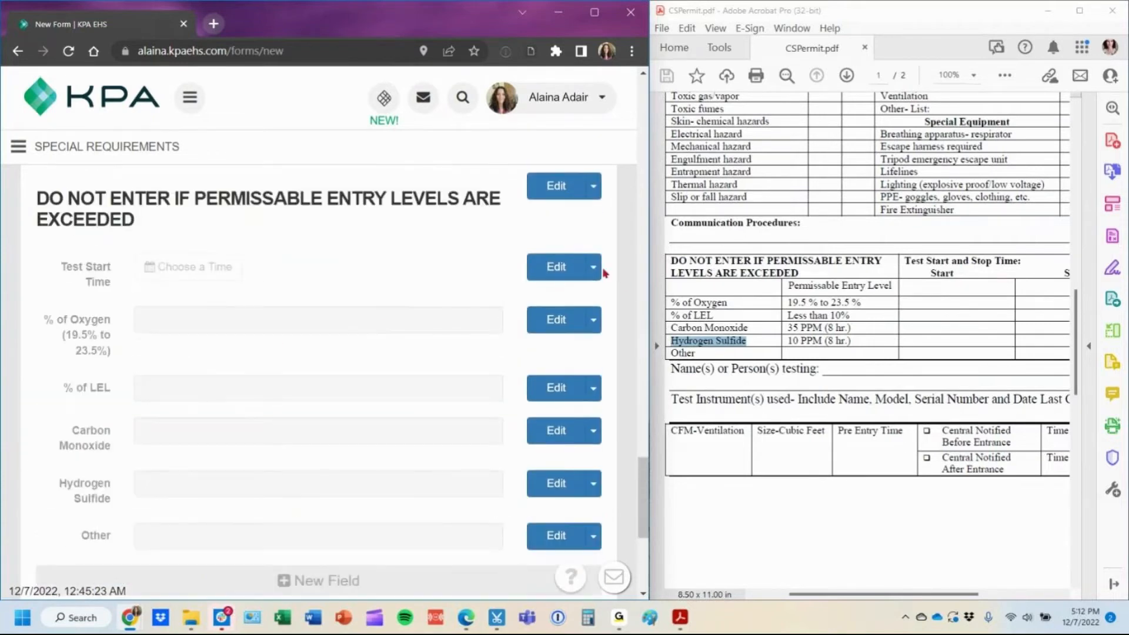
Duplicate the Test Start Time field as a single new field titled Test Stop Time.
left_click(594, 268)
left_click(545, 374)
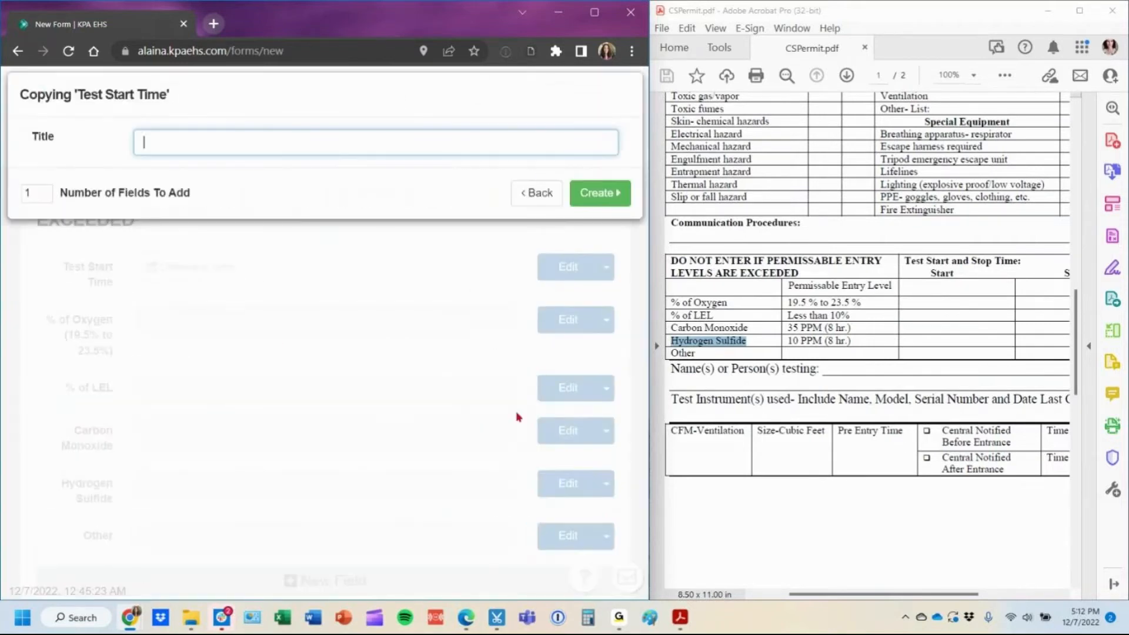
type("Test Top")
type("top Time")
key("Return")
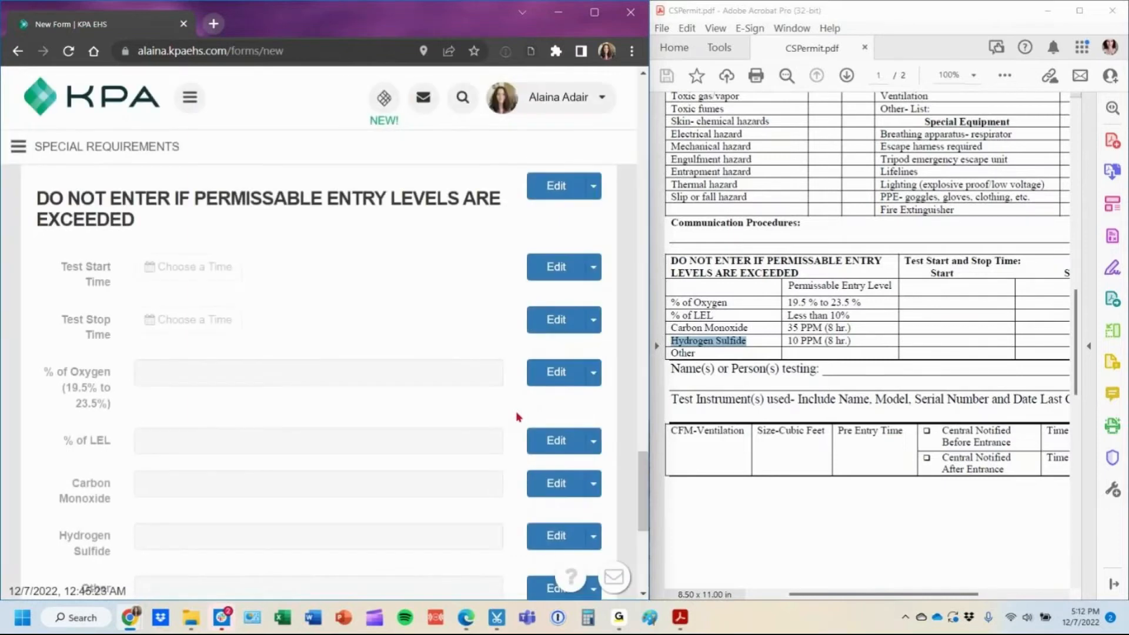
Add a Counter field titled # of Atmospheric Tests directly below the permissible entry levels heading.
left_click(594, 186)
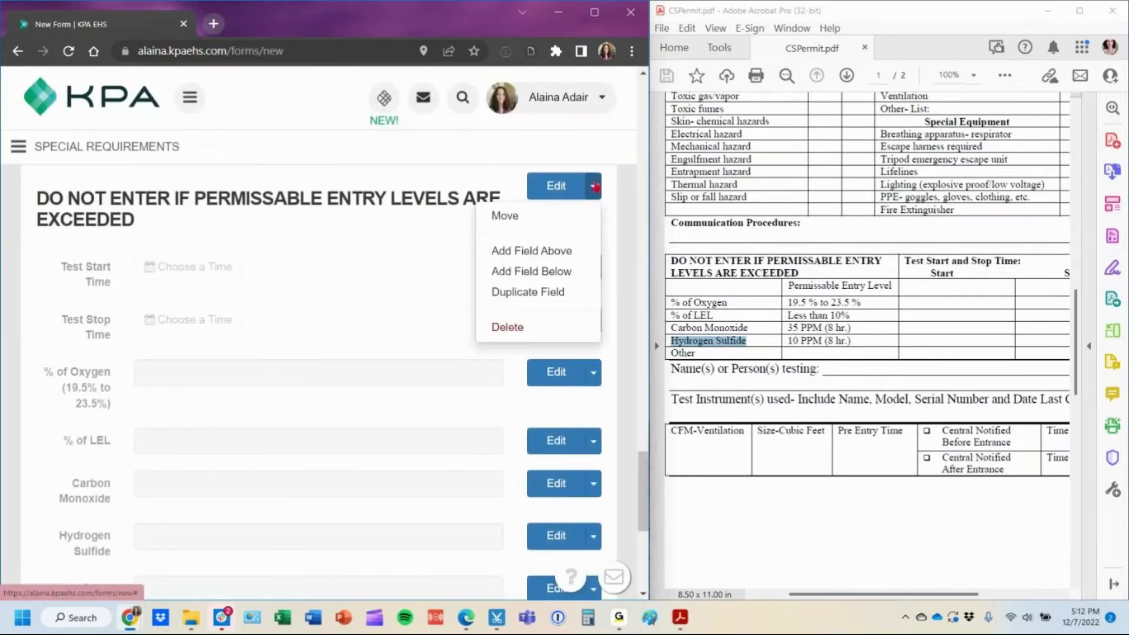
left_click(588, 268)
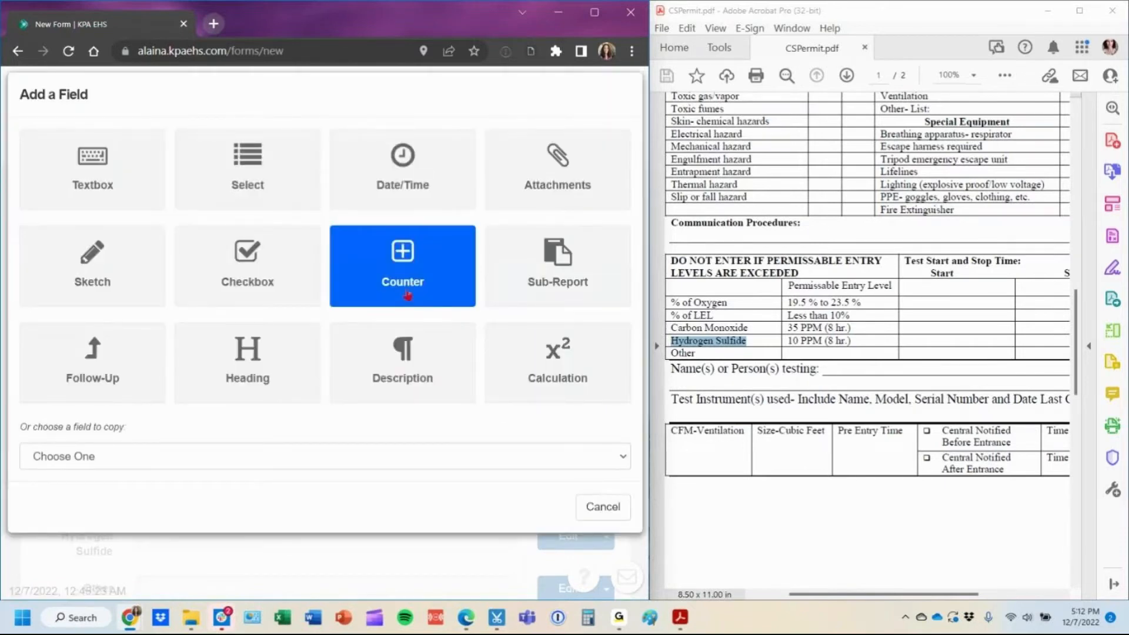
left_click(376, 265)
type("# of ")
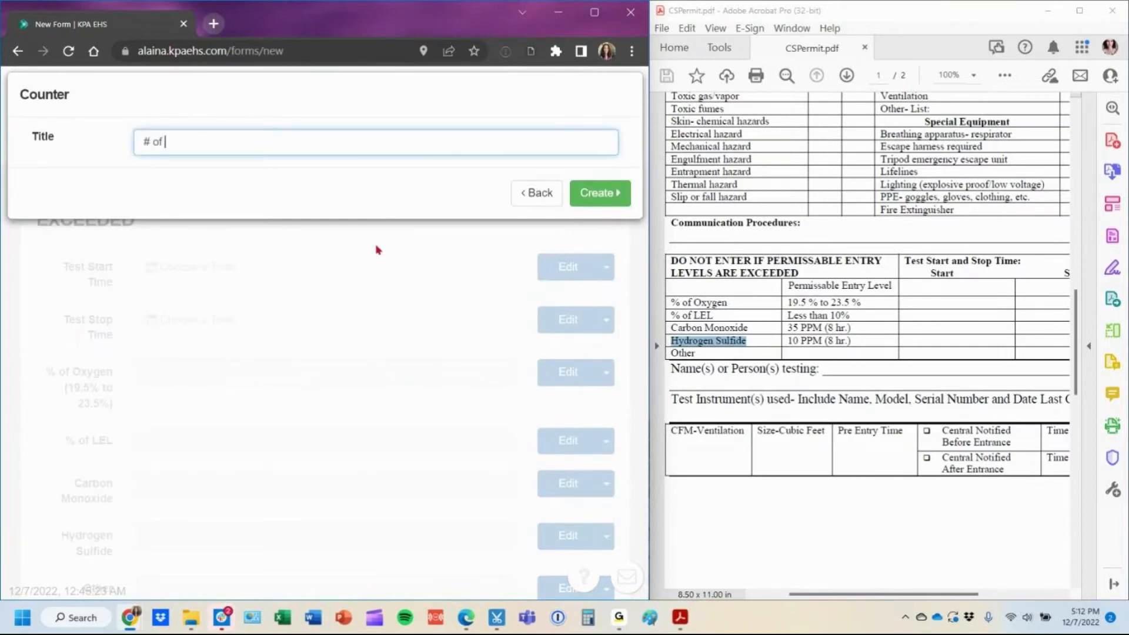
type("Atmospheric Tests")
key("Return")
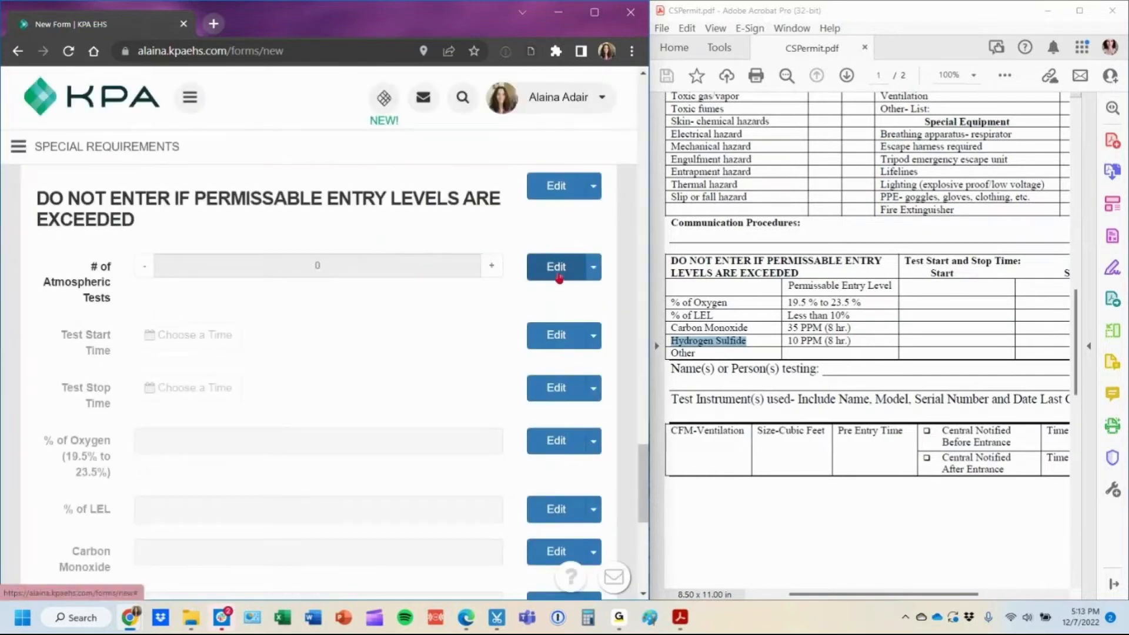
Open the # of Atmospheric Tests counter's settings and add Test Start Time as a sub-field.
left_click(558, 269)
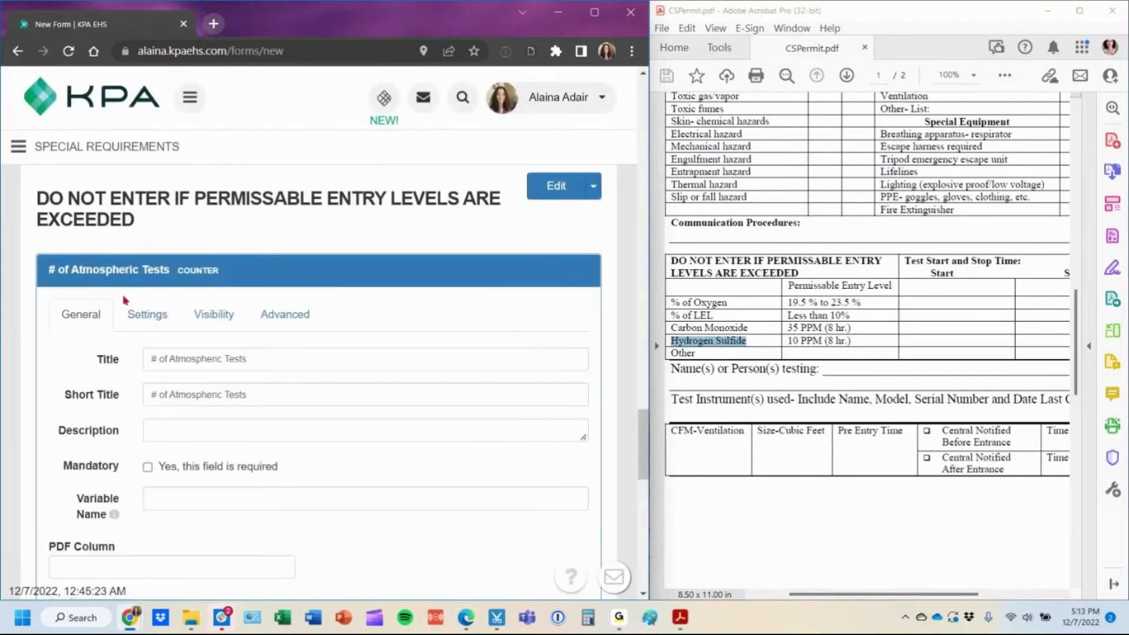
left_click(145, 314)
scroll(153, 394, "down", 2)
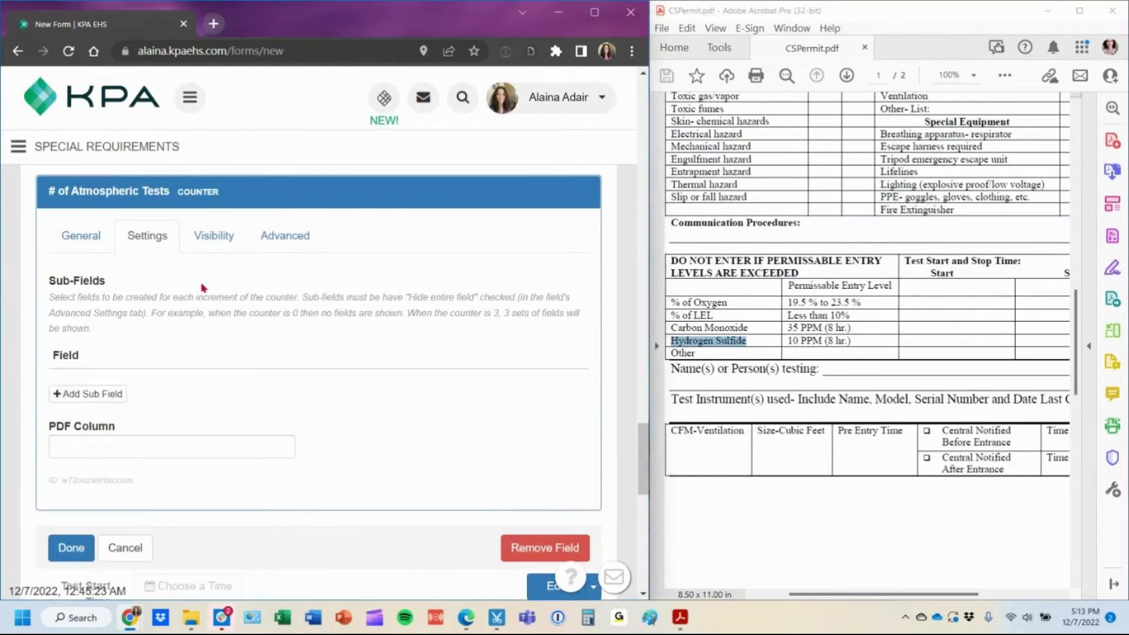
left_click(99, 394)
left_click(104, 154)
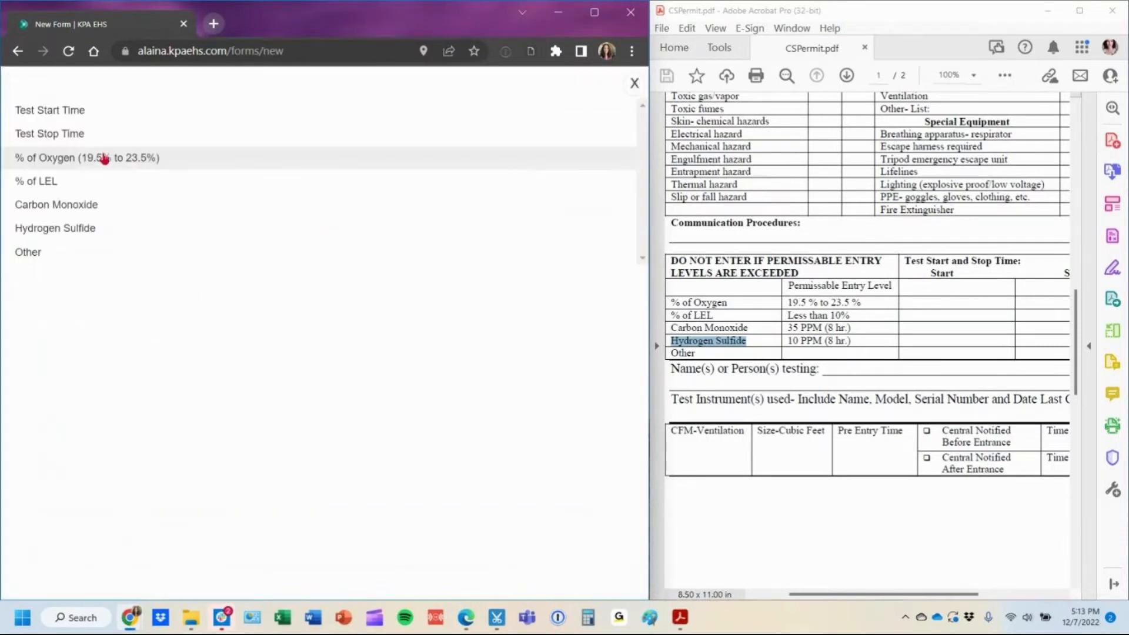
left_click(89, 117)
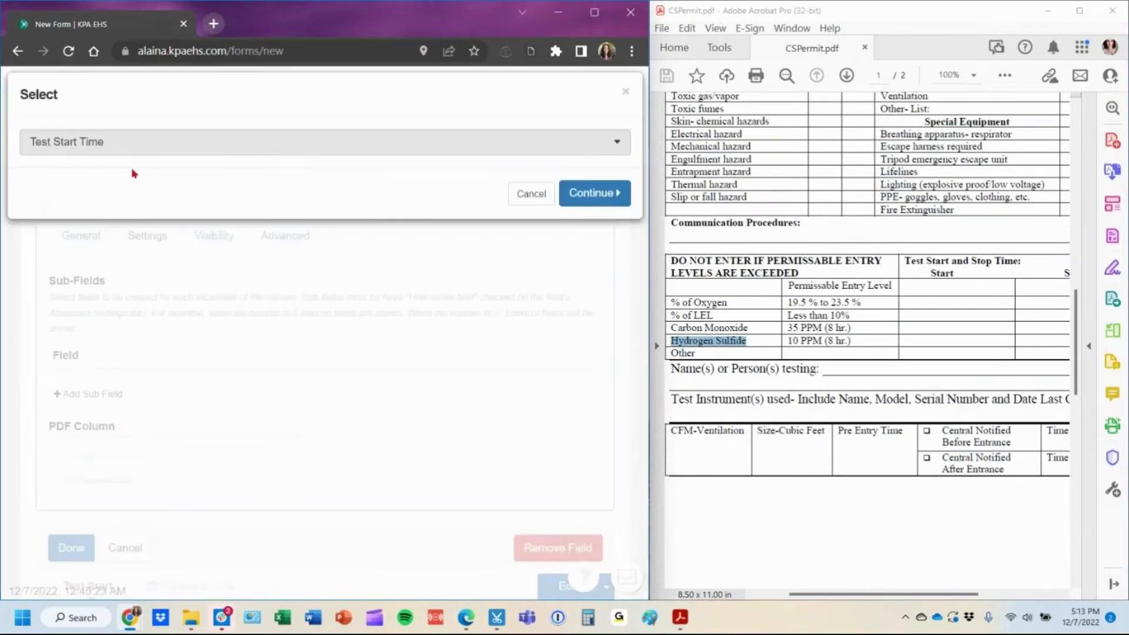
left_click(595, 193)
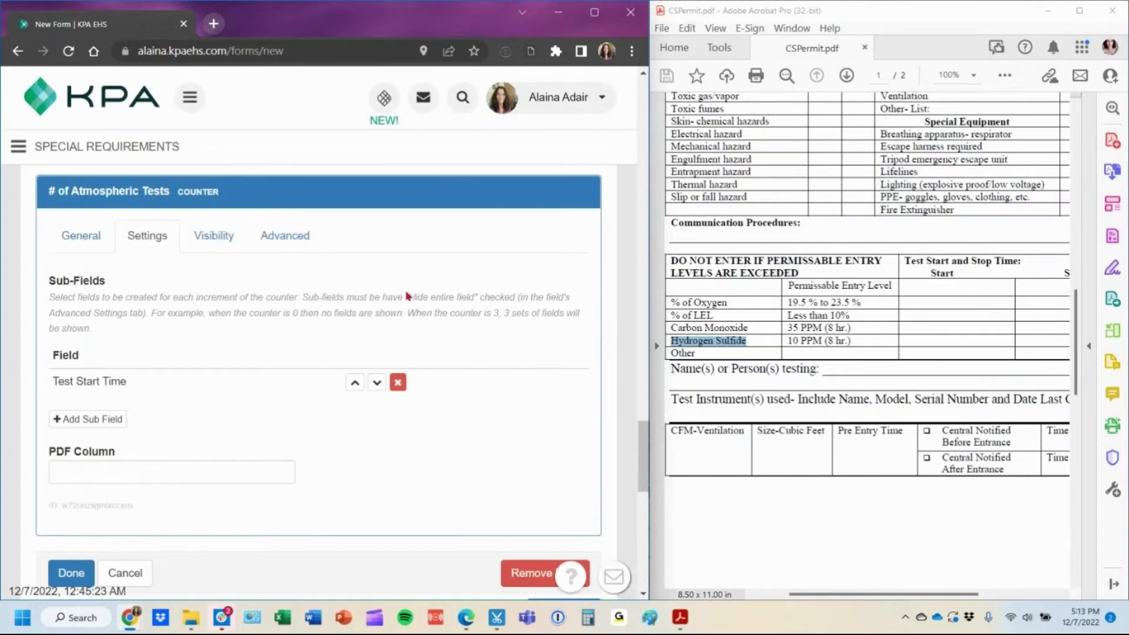
Add Test Stop Time as the second sub-field of the # of Atmospheric Tests counter.
left_click_drag(409, 296, 141, 311)
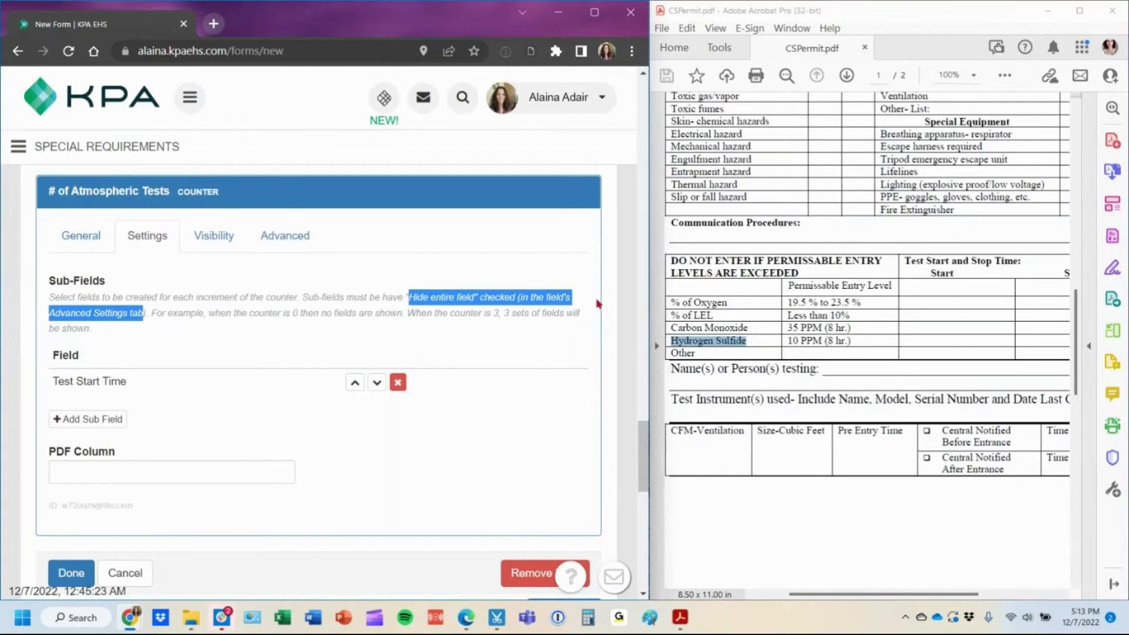
left_click(101, 419)
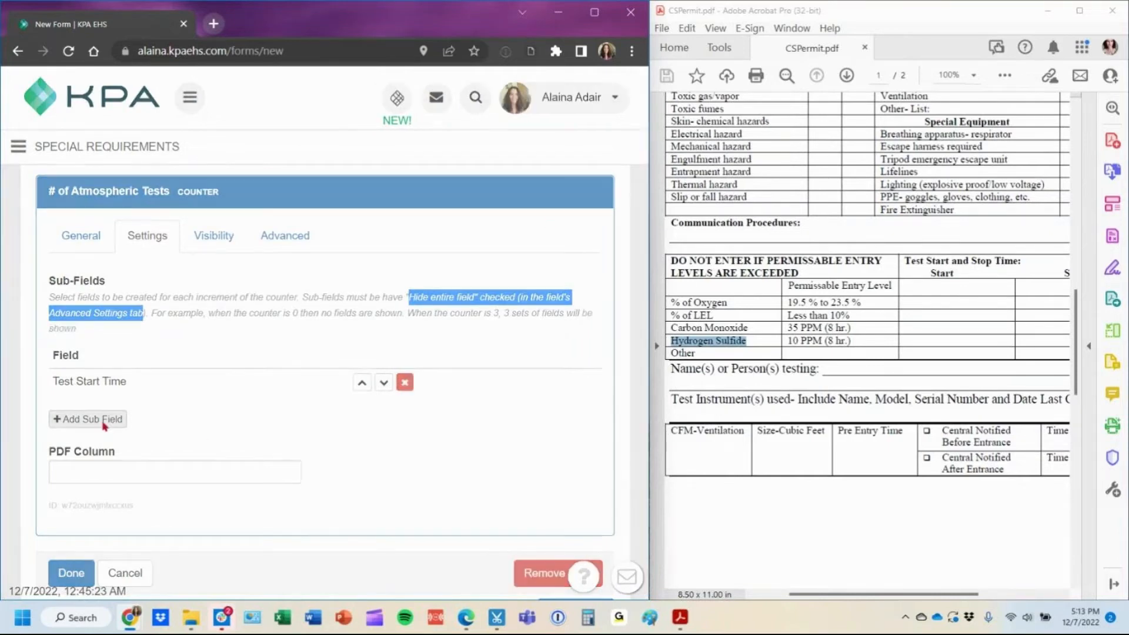
left_click(108, 141)
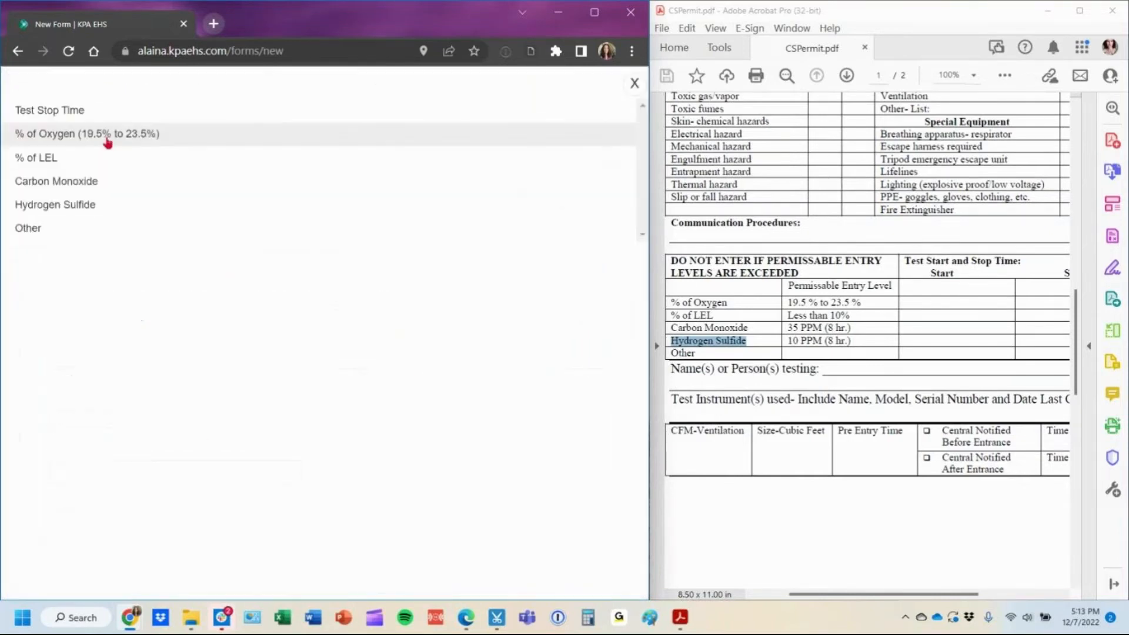
left_click(126, 112)
left_click(593, 192)
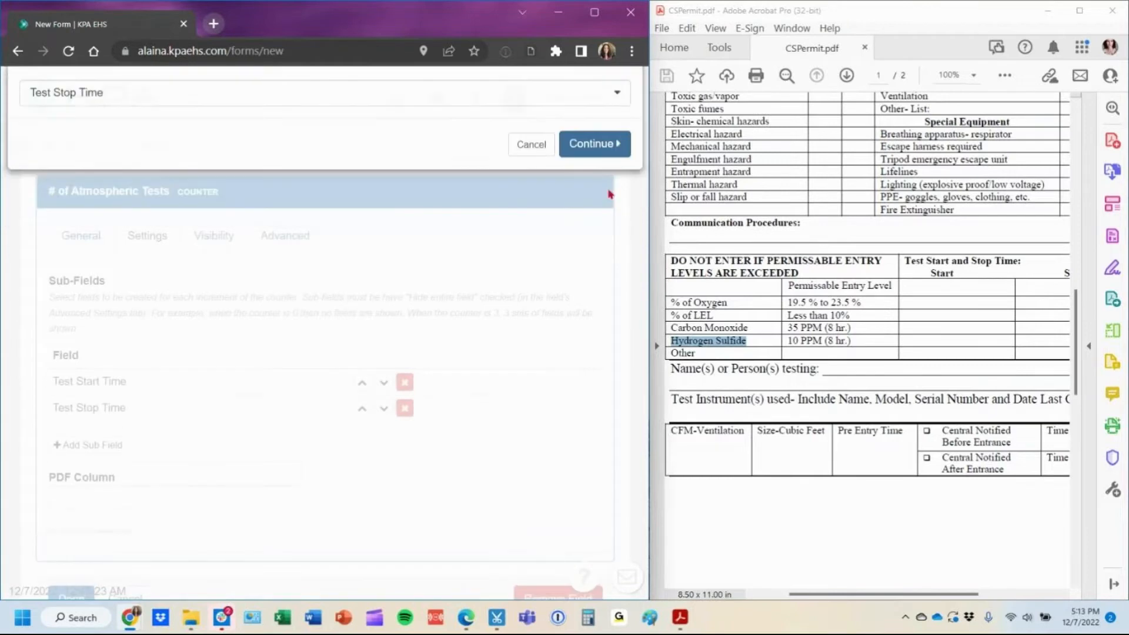
scroll(470, 447, "down", 4)
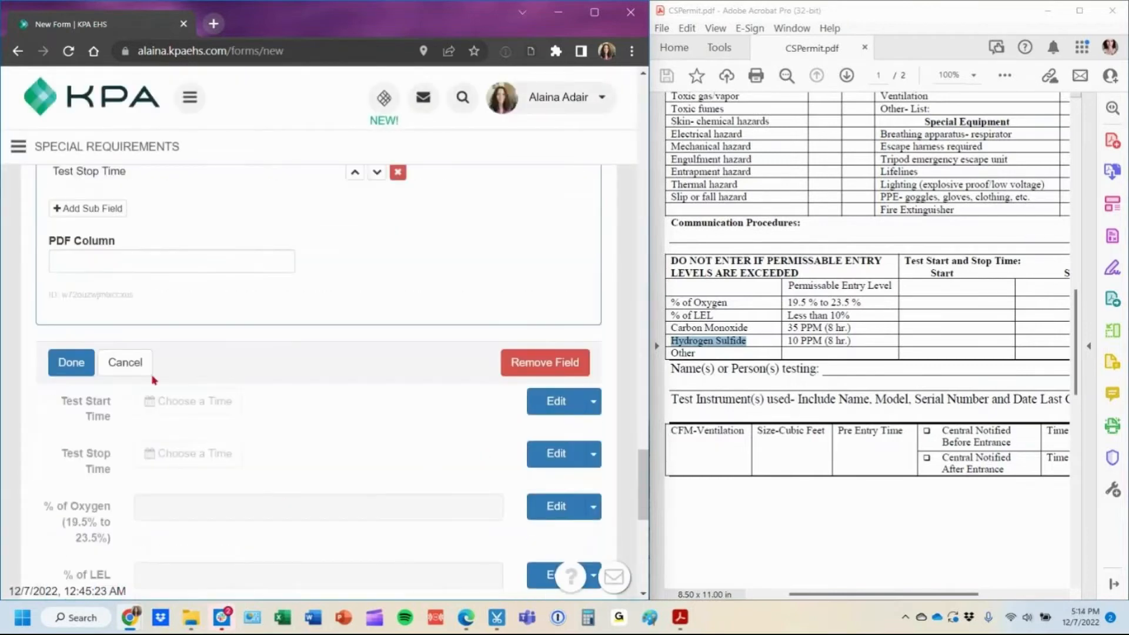
Add % of Oxygen (19.5% to 23.5%) and % of LEL as the next sub-fields of the # of Atmospheric Tests counter.
scroll(160, 330, "up", 3)
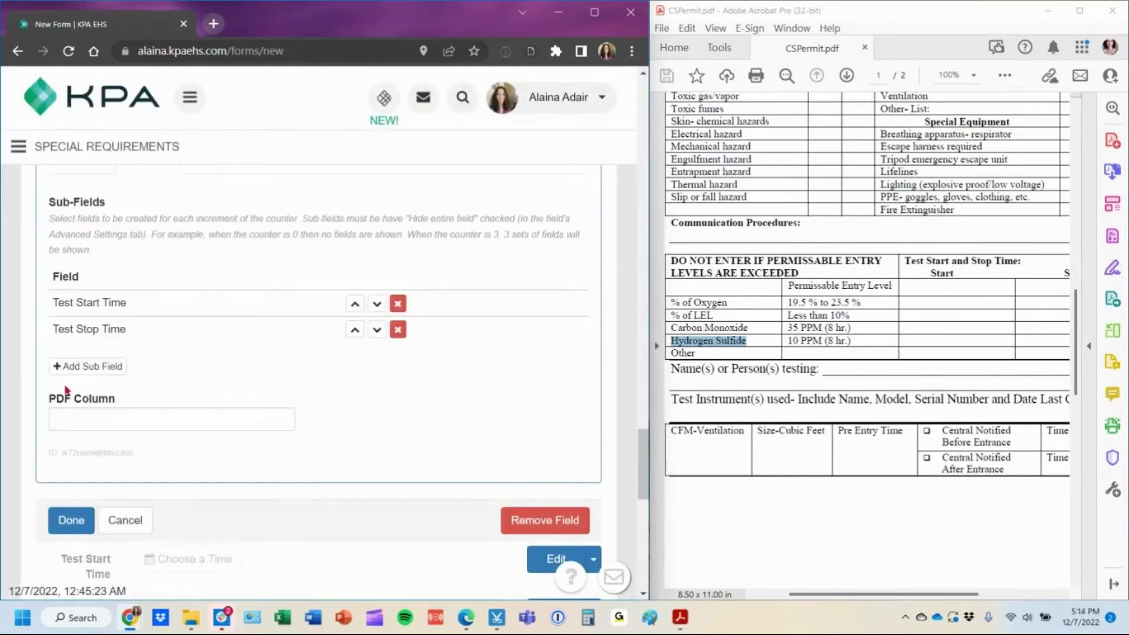
left_click(71, 367)
left_click(144, 144)
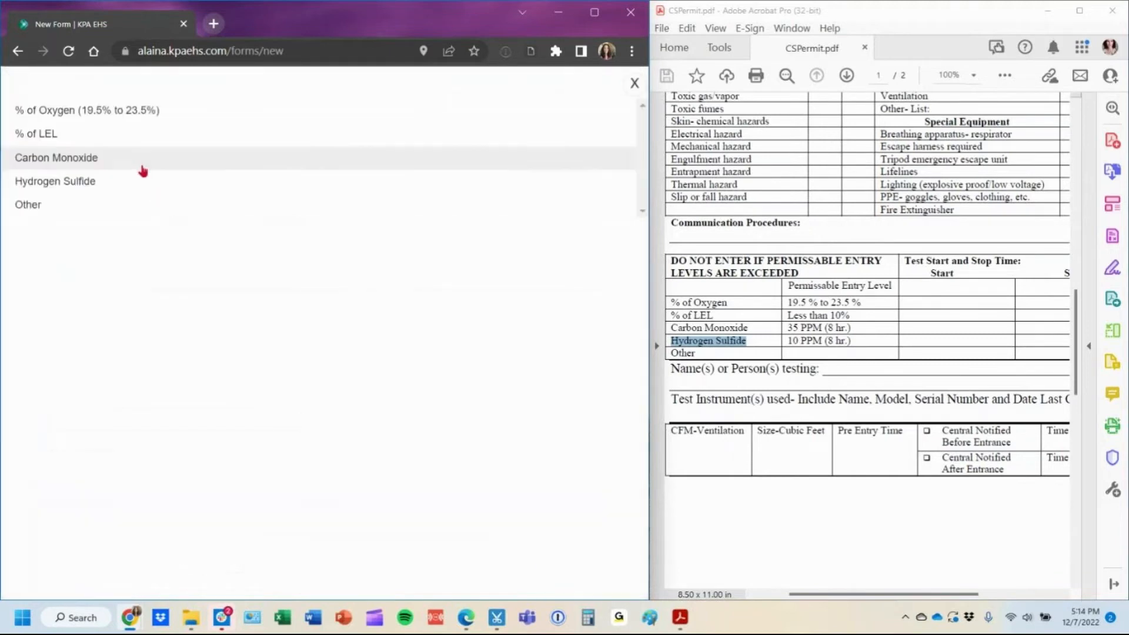
left_click(143, 109)
left_click(605, 194)
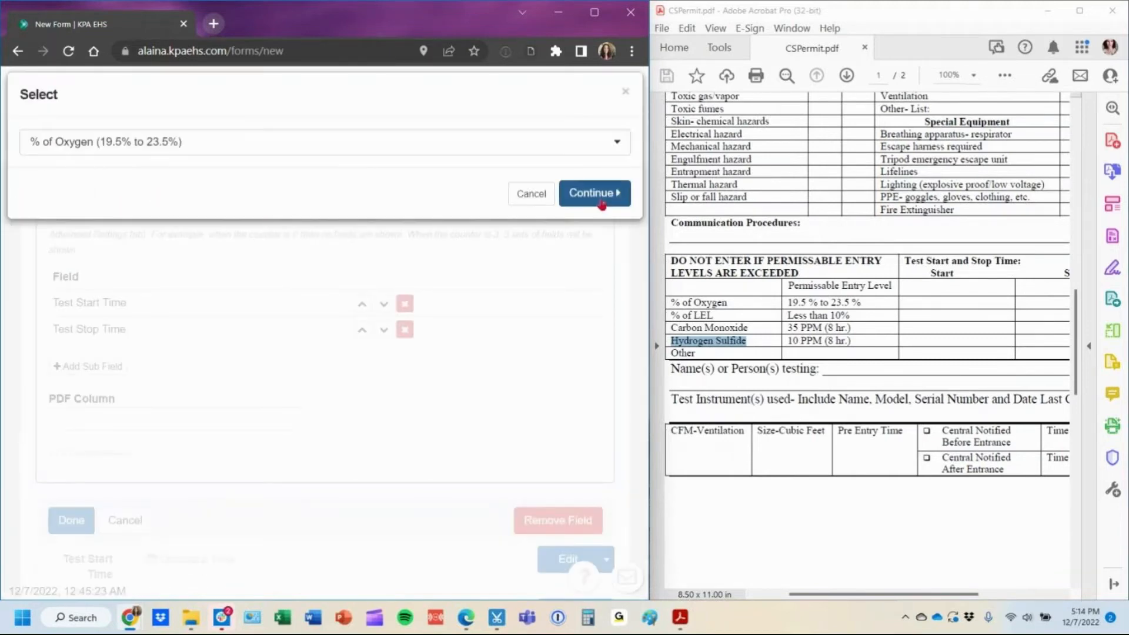
left_click(88, 392)
left_click(118, 154)
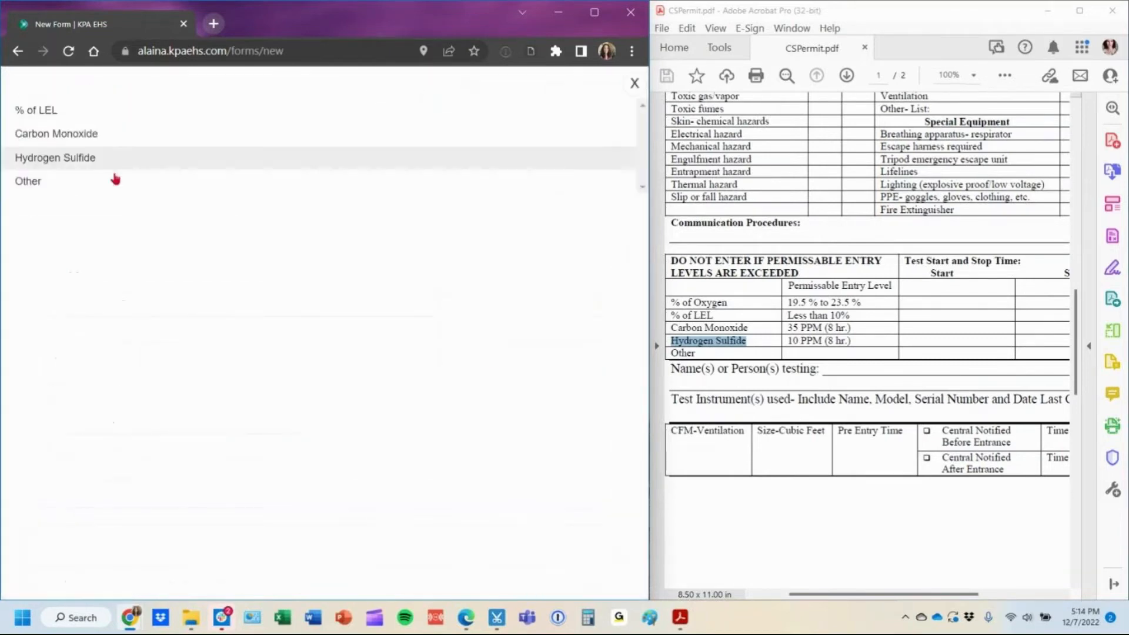
left_click(116, 110)
left_click(576, 189)
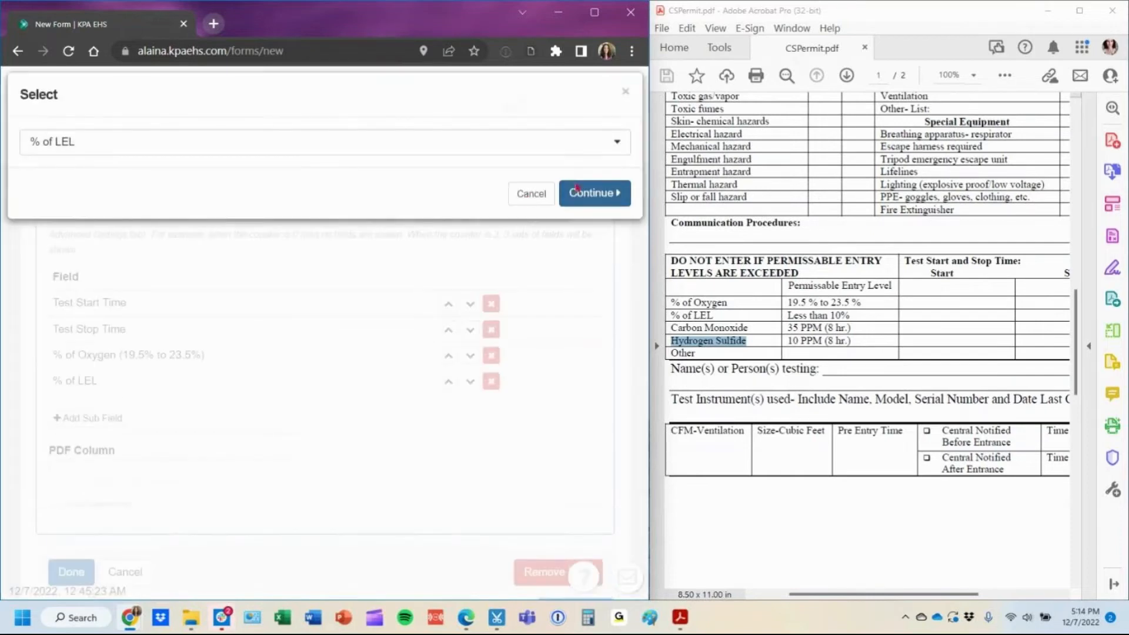
Add Carbon Monoxide and Hydrogen Sulfide as further sub-fields of the # of Atmospheric Tests counter.
left_click(88, 418)
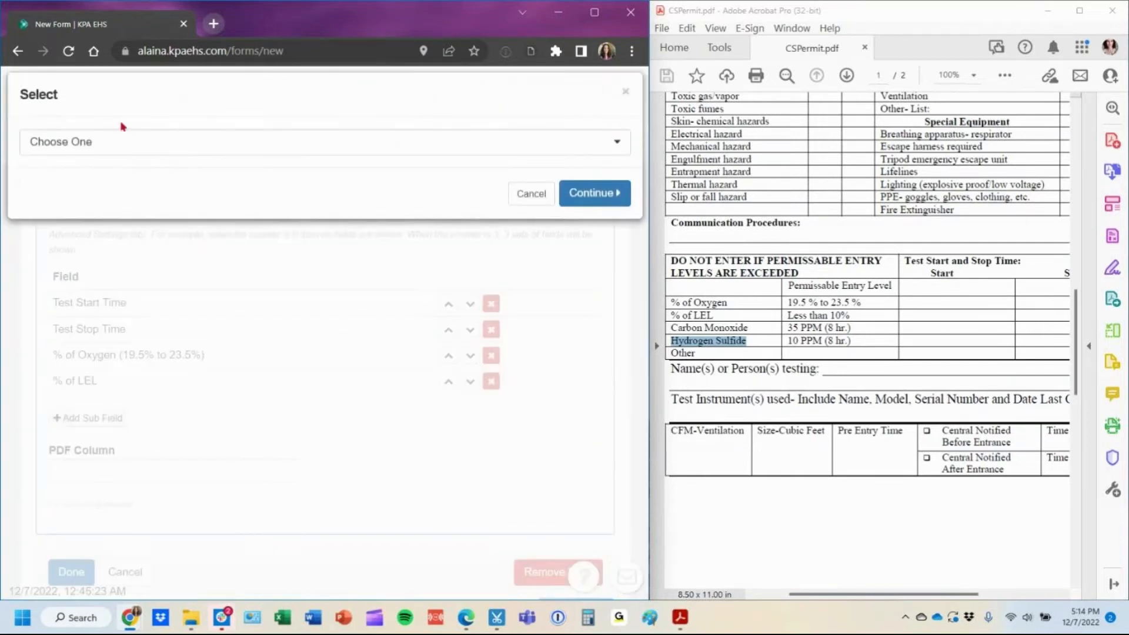
left_click(117, 142)
left_click(114, 111)
left_click(594, 194)
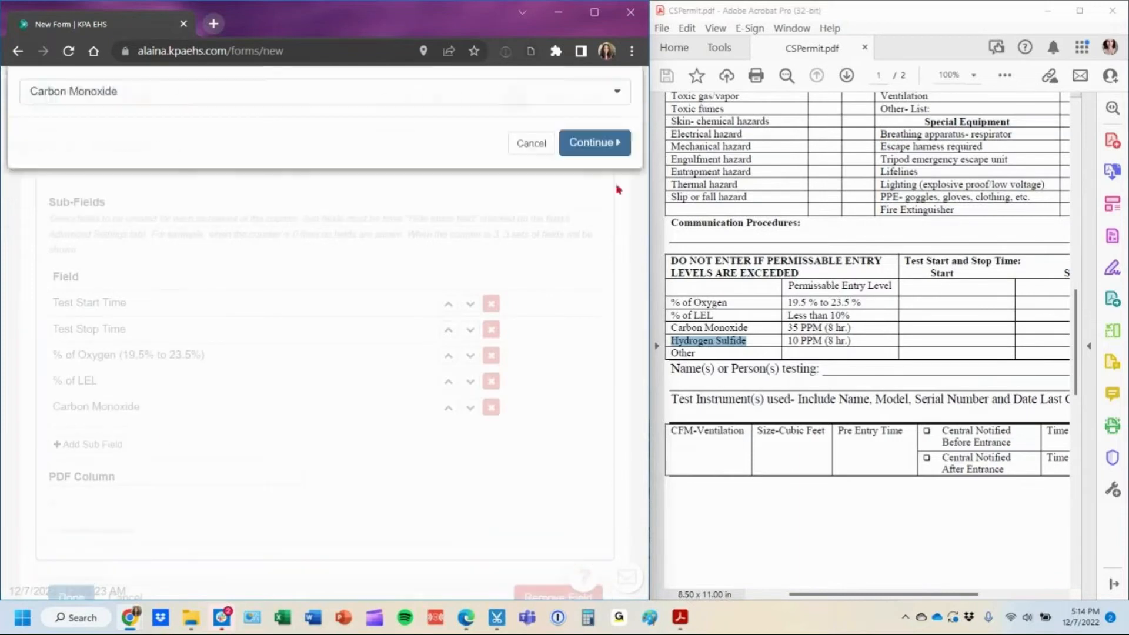
left_click(94, 445)
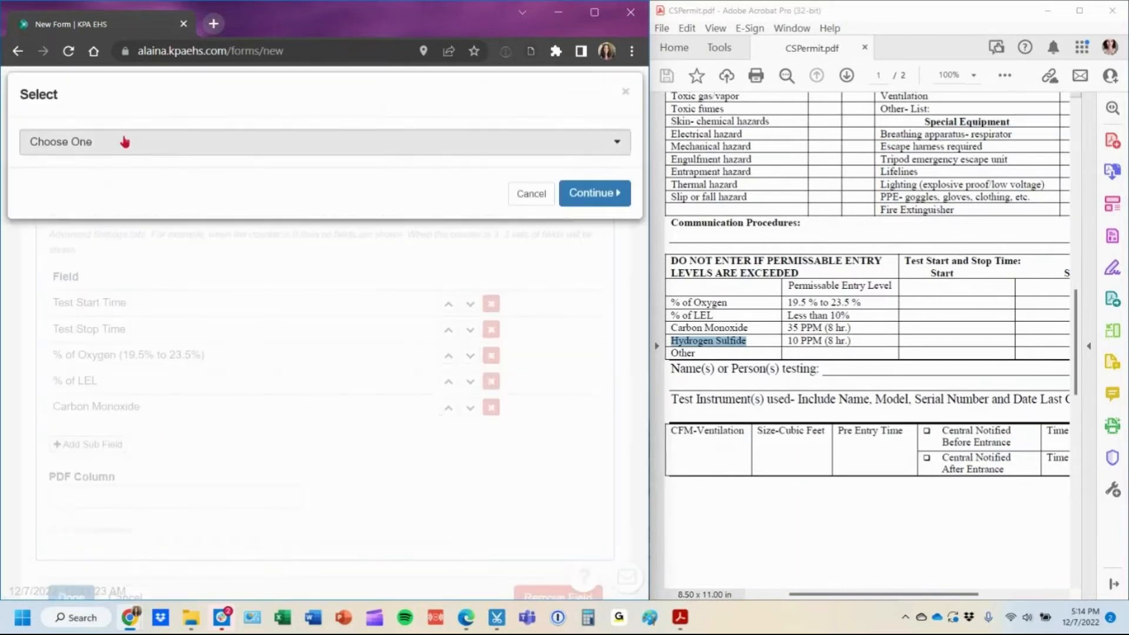
left_click(118, 147)
left_click(131, 108)
left_click(628, 183)
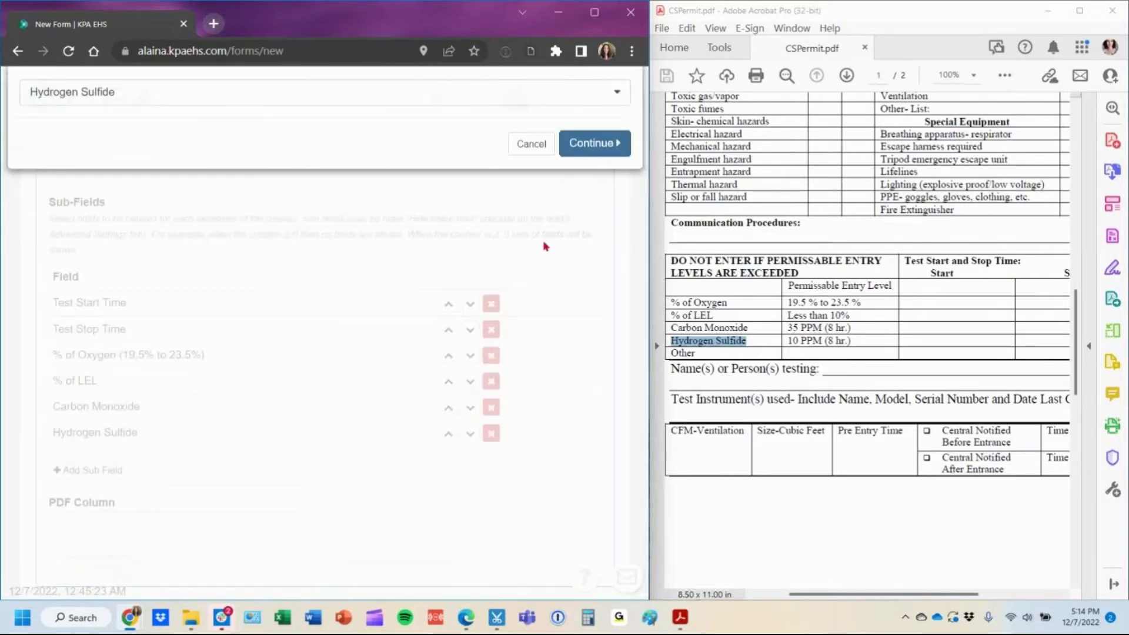
Add Other as the last sub-field of the # of Atmospheric Tests counter and finish editing the counter.
left_click(111, 468)
left_click(93, 138)
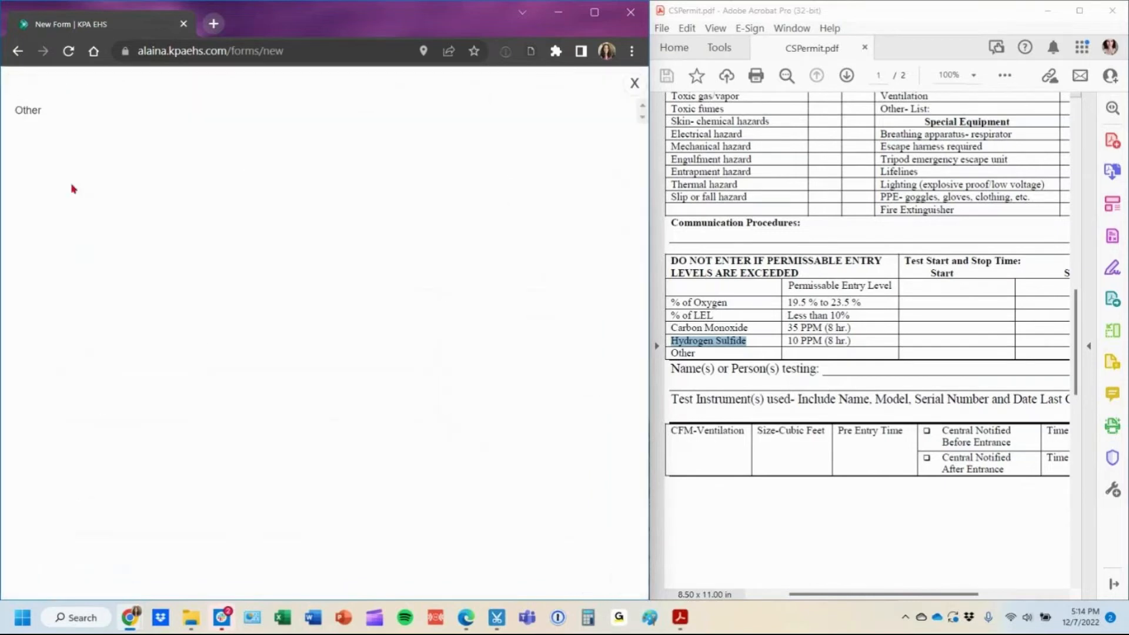
left_click(41, 115)
left_click(582, 197)
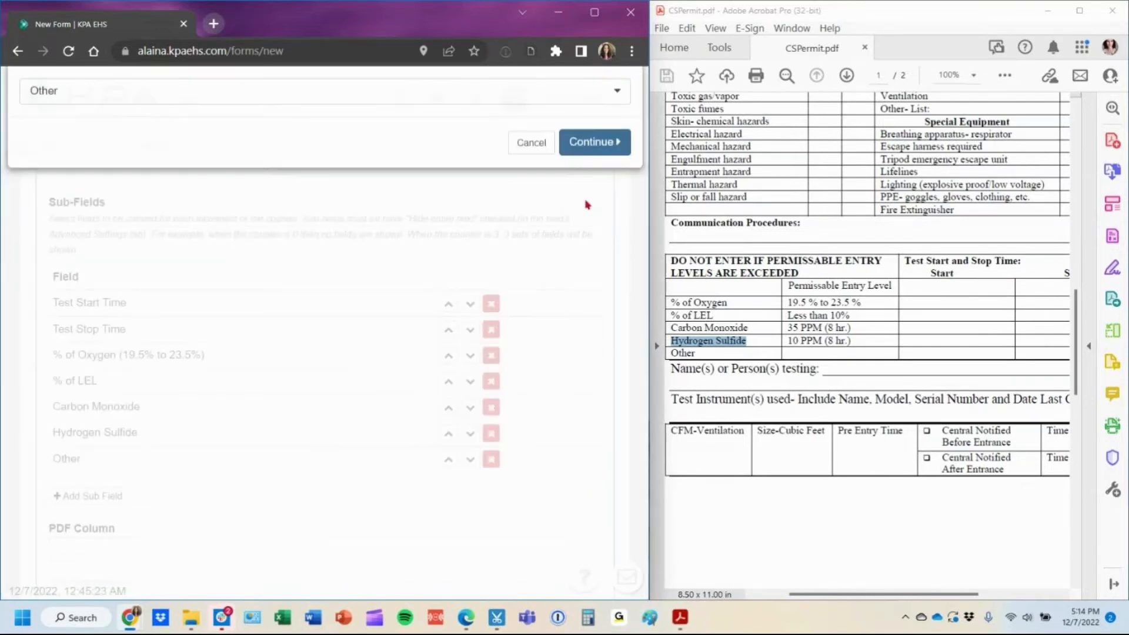
scroll(85, 339, "down", 3)
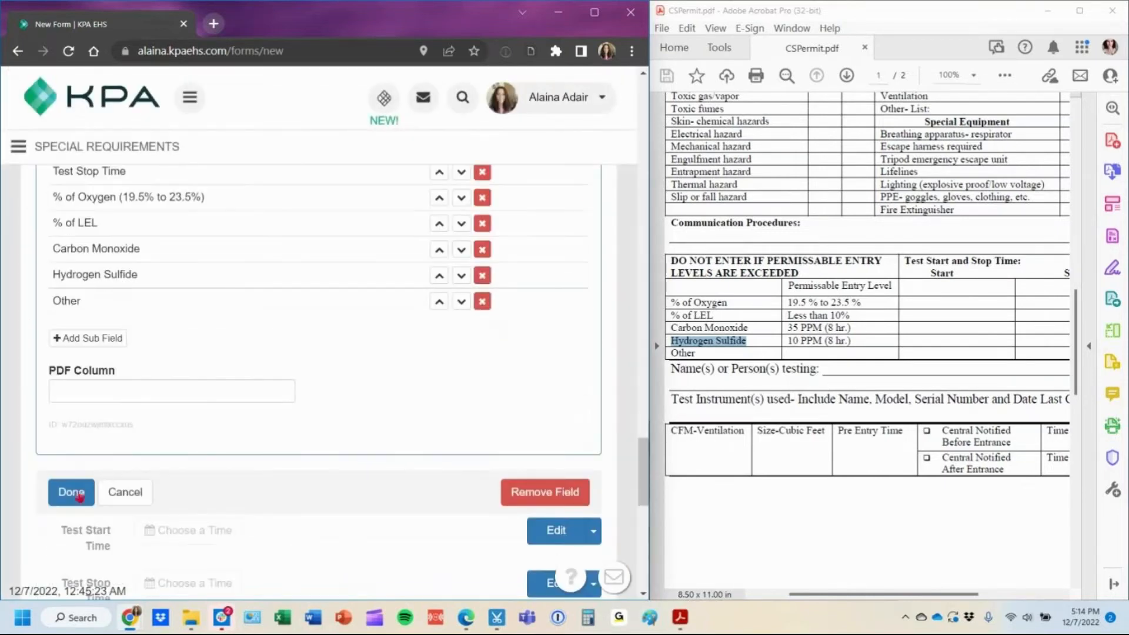
left_click(72, 500)
Open the preview of the confined space form and maximize the browser window.
scroll(270, 498, "down", 10)
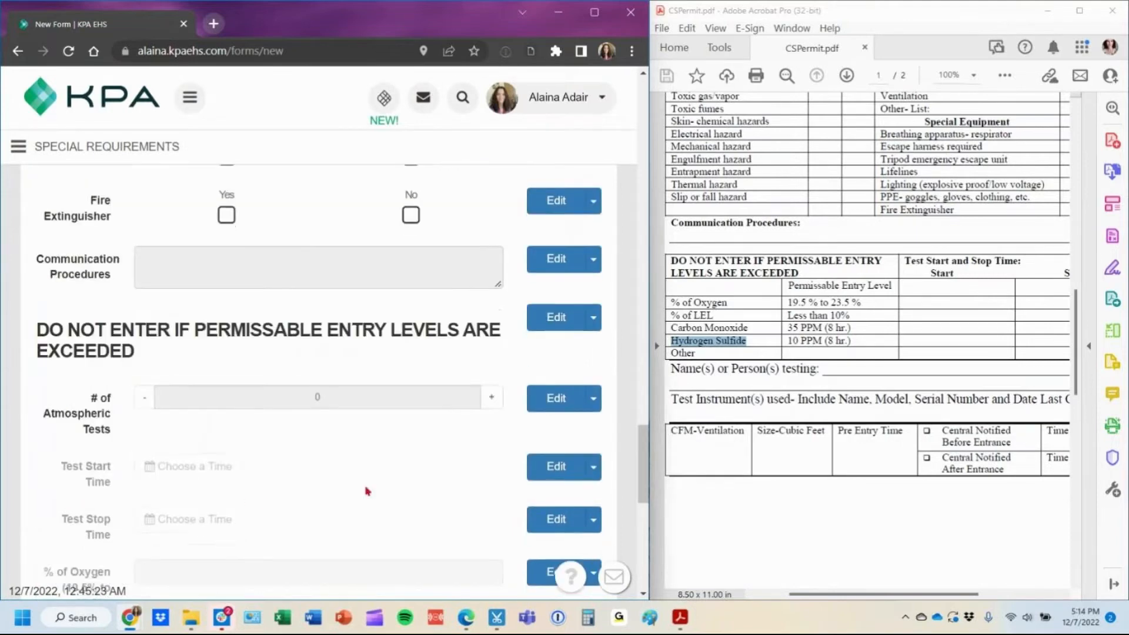
scroll(447, 465, "down", 2)
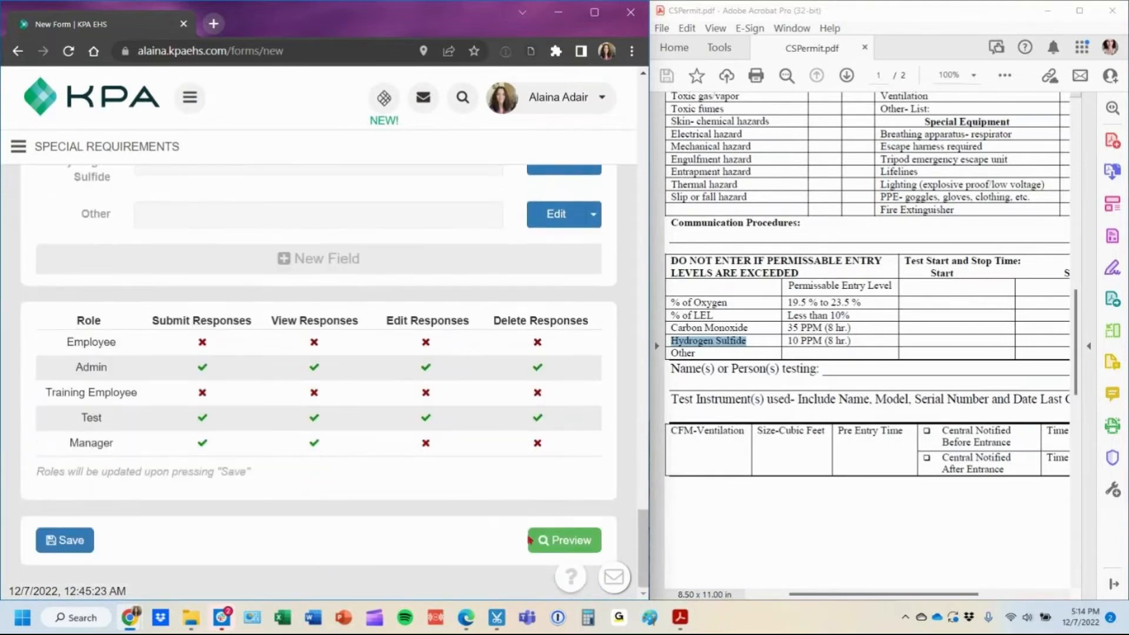
left_click(538, 538)
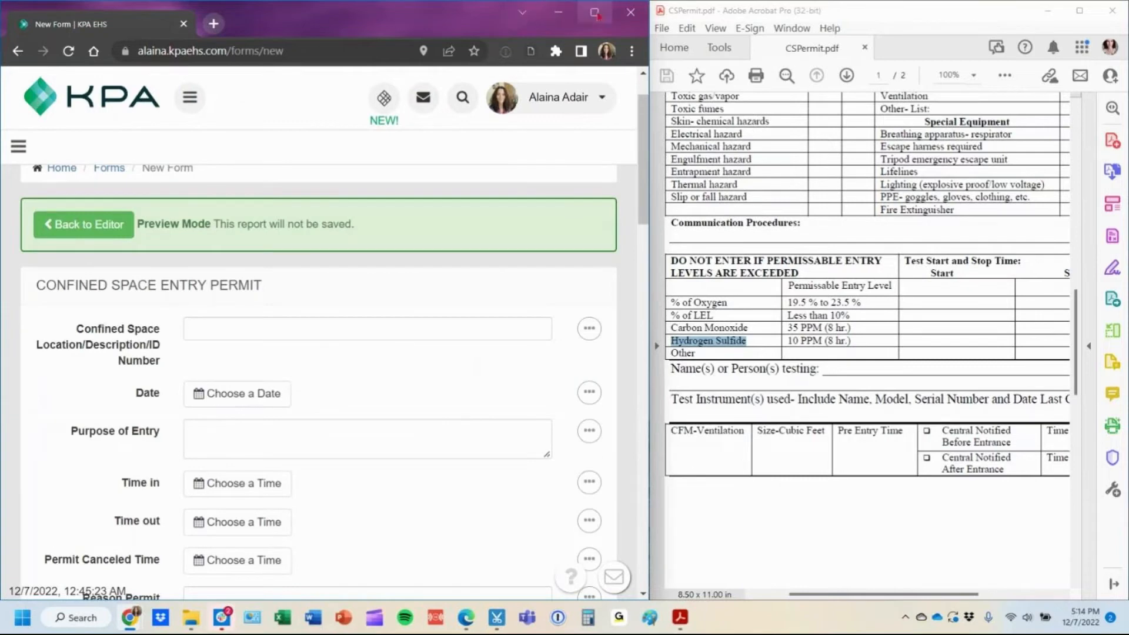
left_click(594, 11)
Set # of Atmospheric Tests to 3 in the preview and review the repeated sets of test fields.
scroll(630, 230, "down", 20)
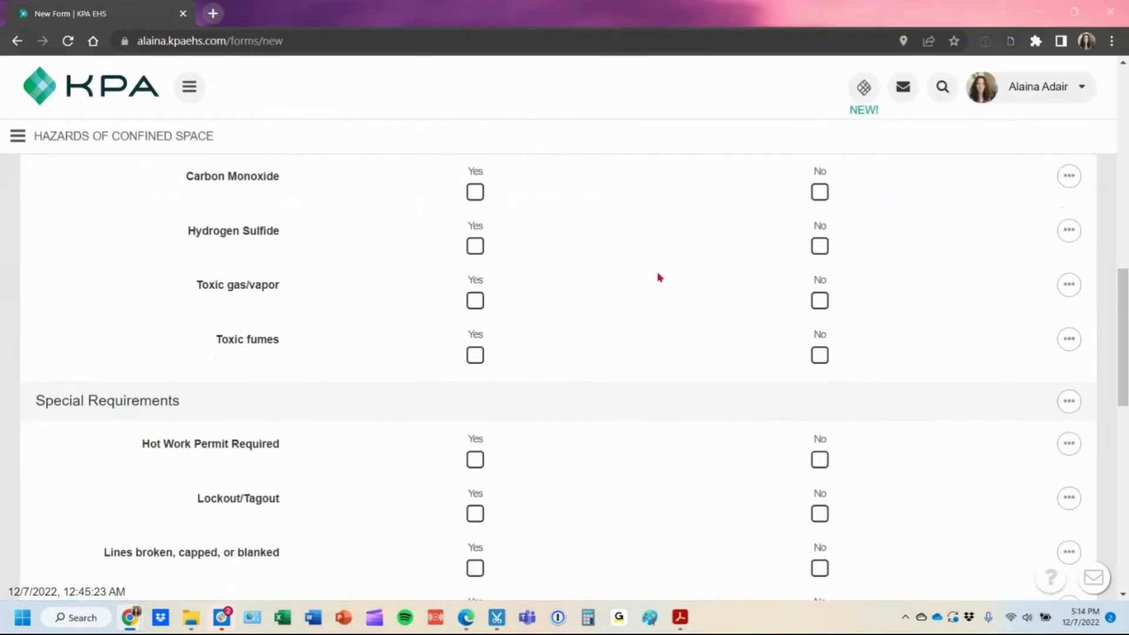
scroll(676, 294, "down", 2)
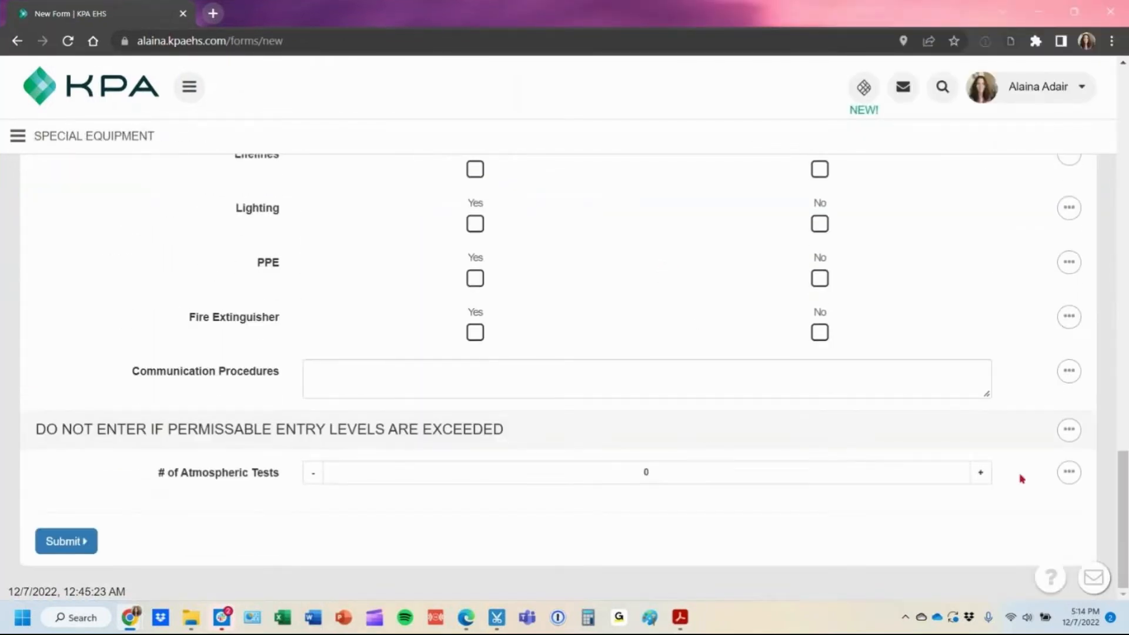
left_click(981, 477)
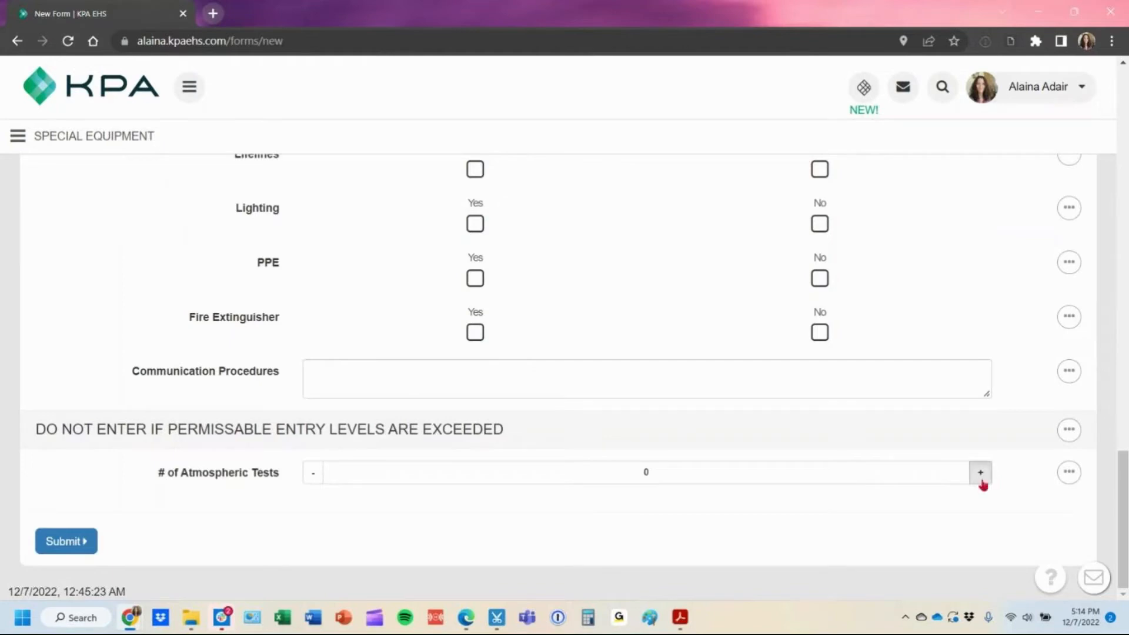
left_click(980, 476)
left_click(981, 476)
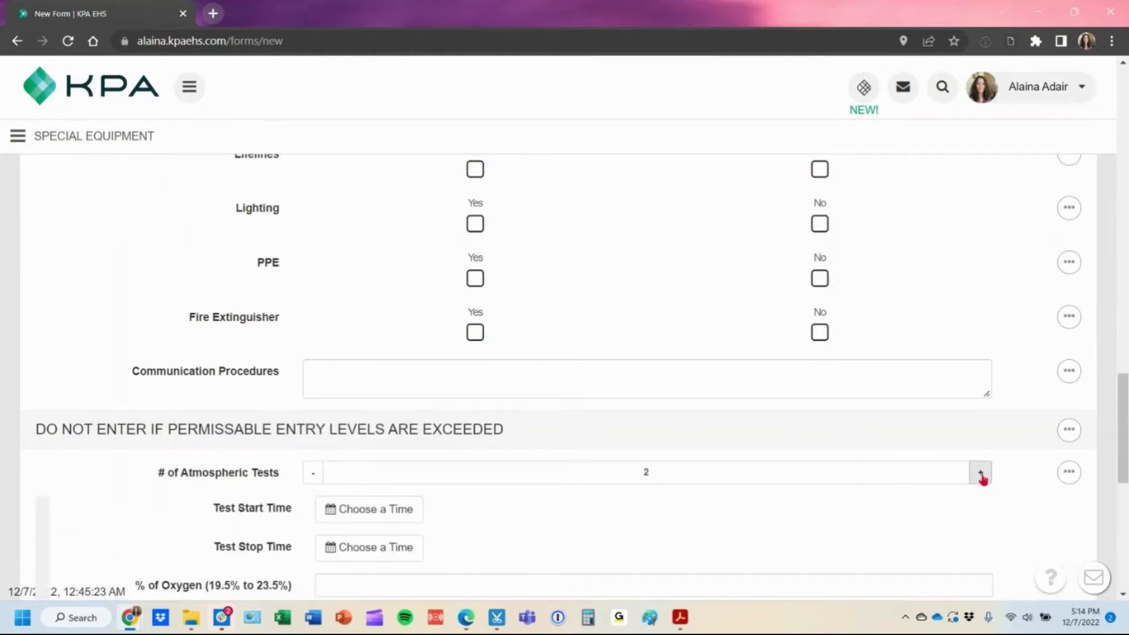
scroll(820, 389, "down", 4)
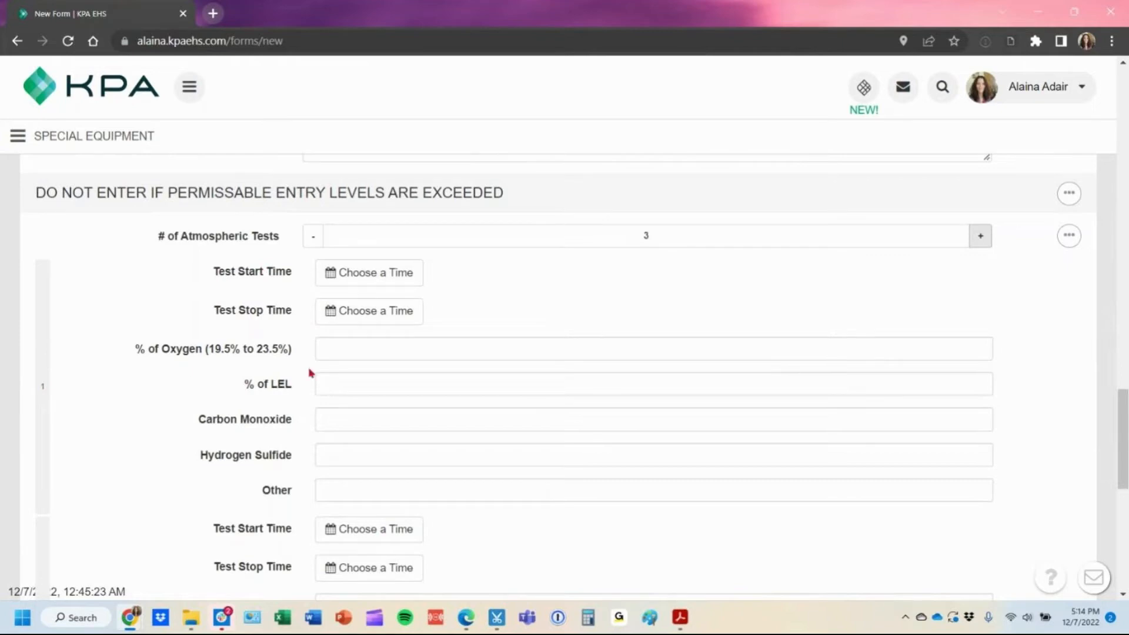
scroll(287, 500, "down", 3)
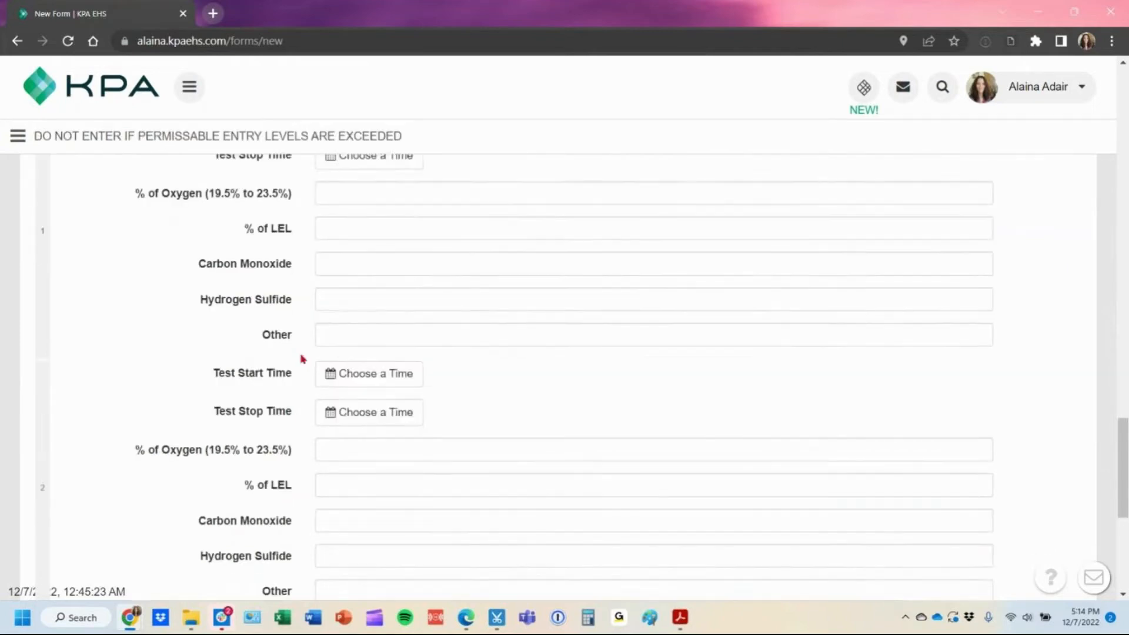
mouse_move(41, 487)
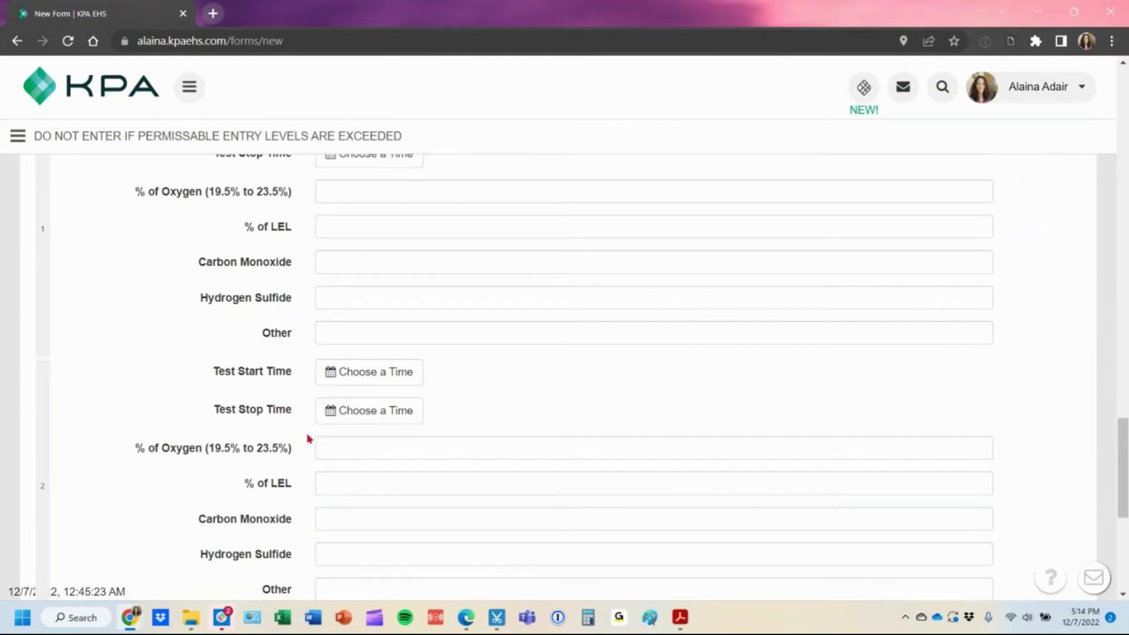
scroll(307, 436, "down", 3)
scroll(321, 367, "down", 3)
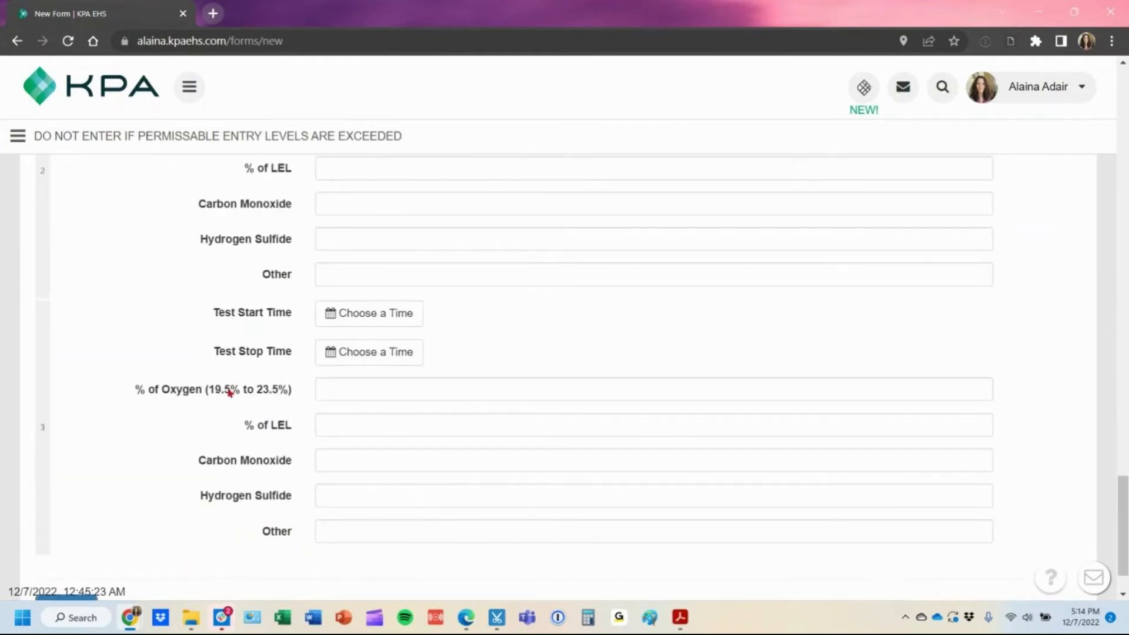
Raise # of Atmospheric Tests to 7 in the preview and check the additional sets of test fields.
scroll(396, 386, "up", 12)
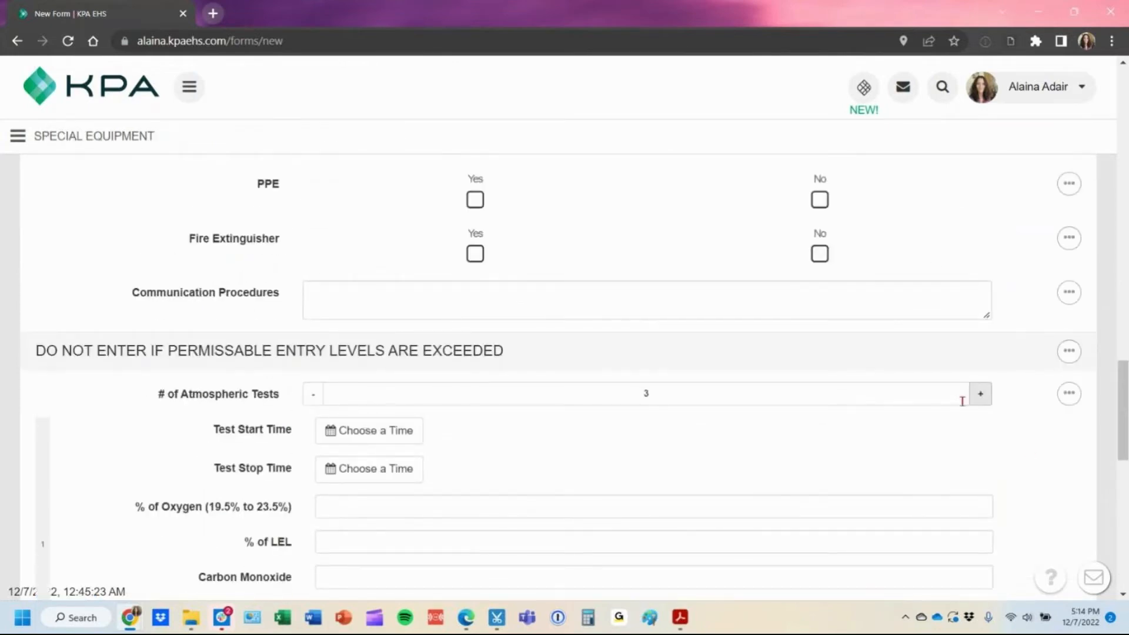
left_click(978, 395)
left_click(978, 397)
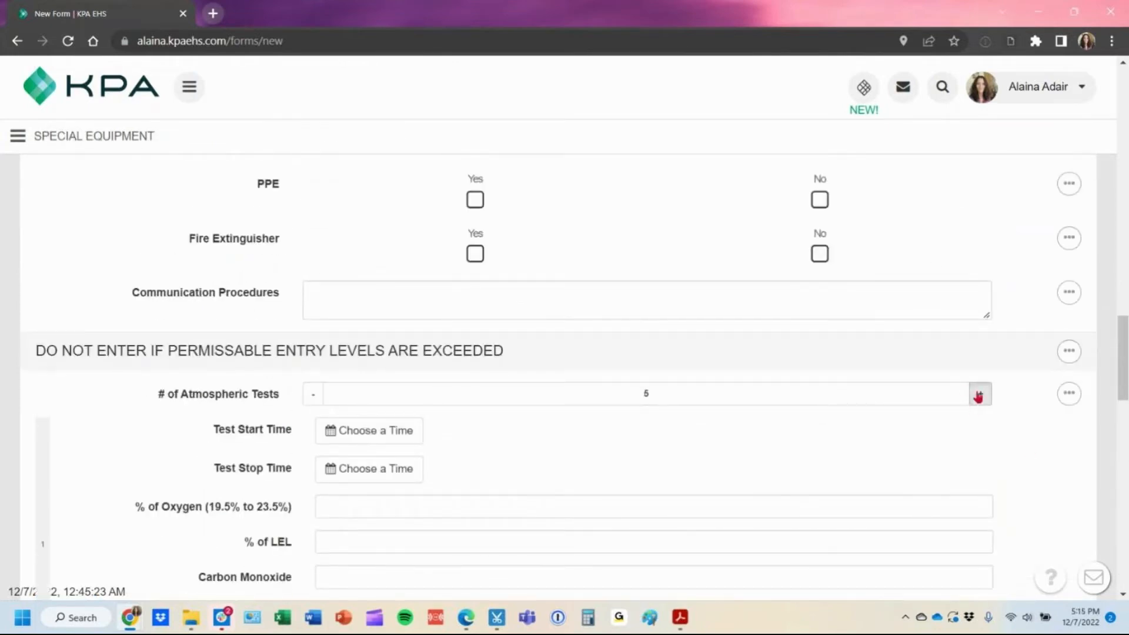
left_click(978, 396)
scroll(806, 428, "down", 12)
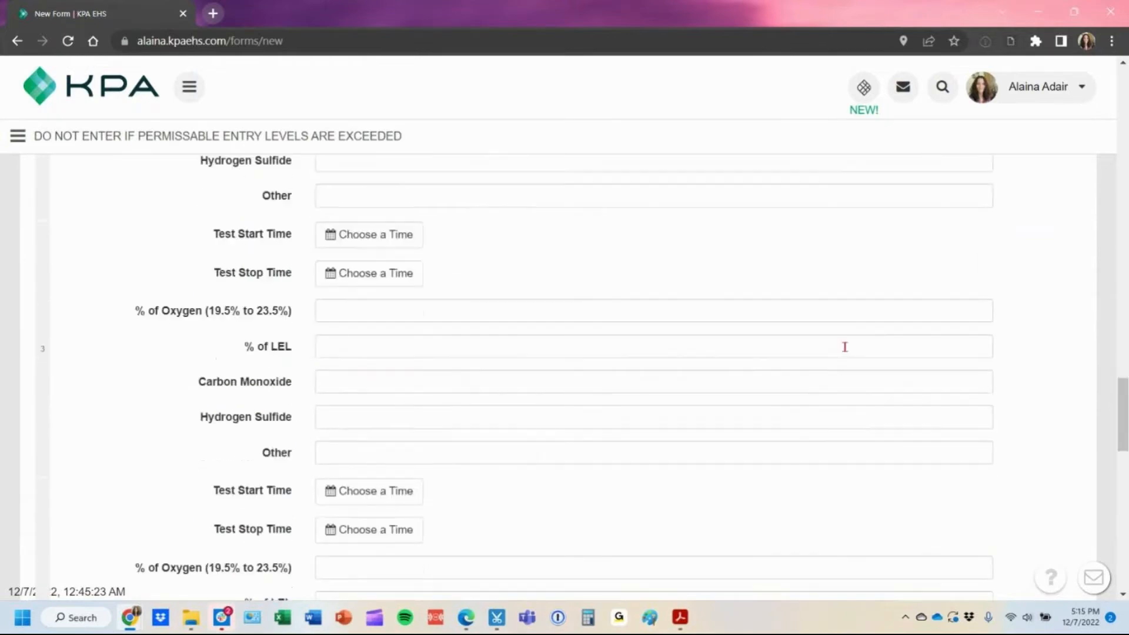
scroll(825, 378, "down", 7)
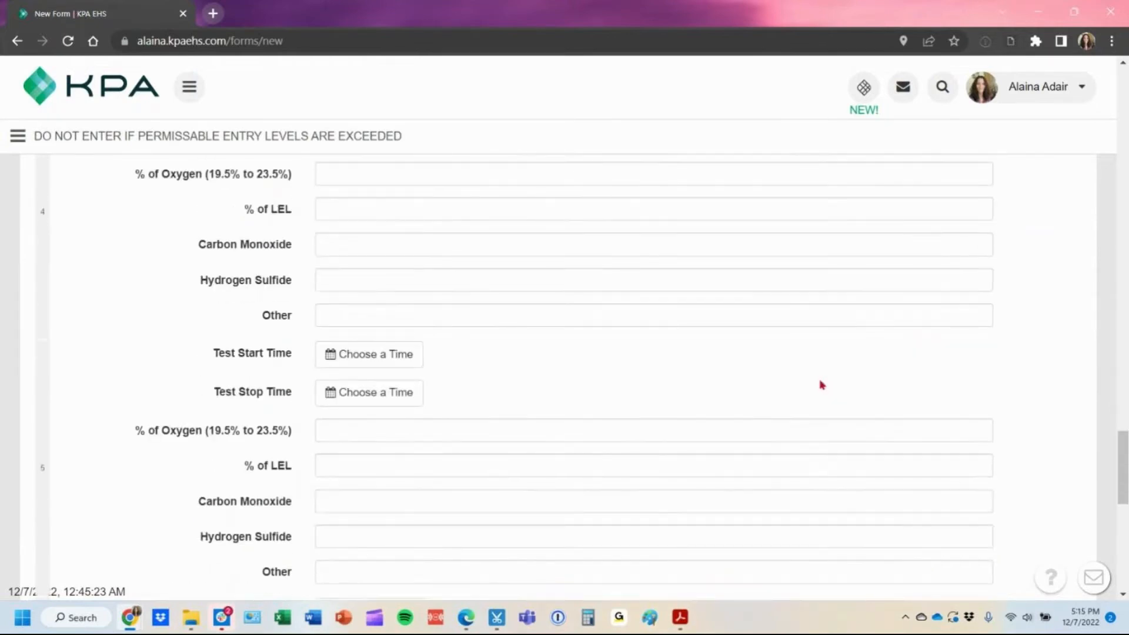
scroll(822, 385, "down", 6)
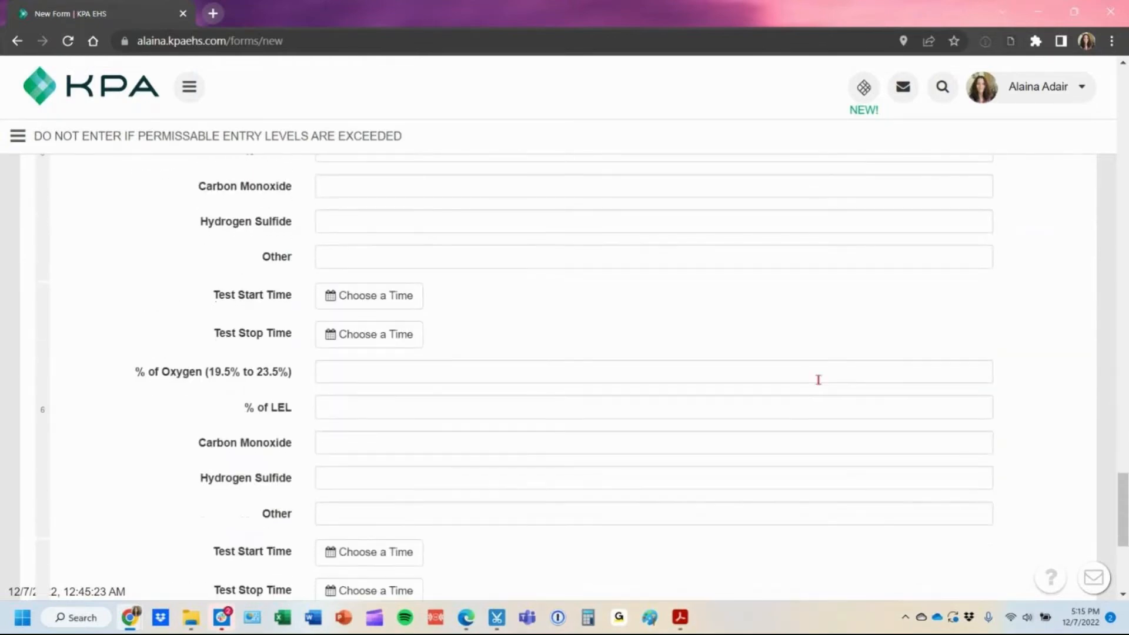
scroll(818, 379, "down", 5)
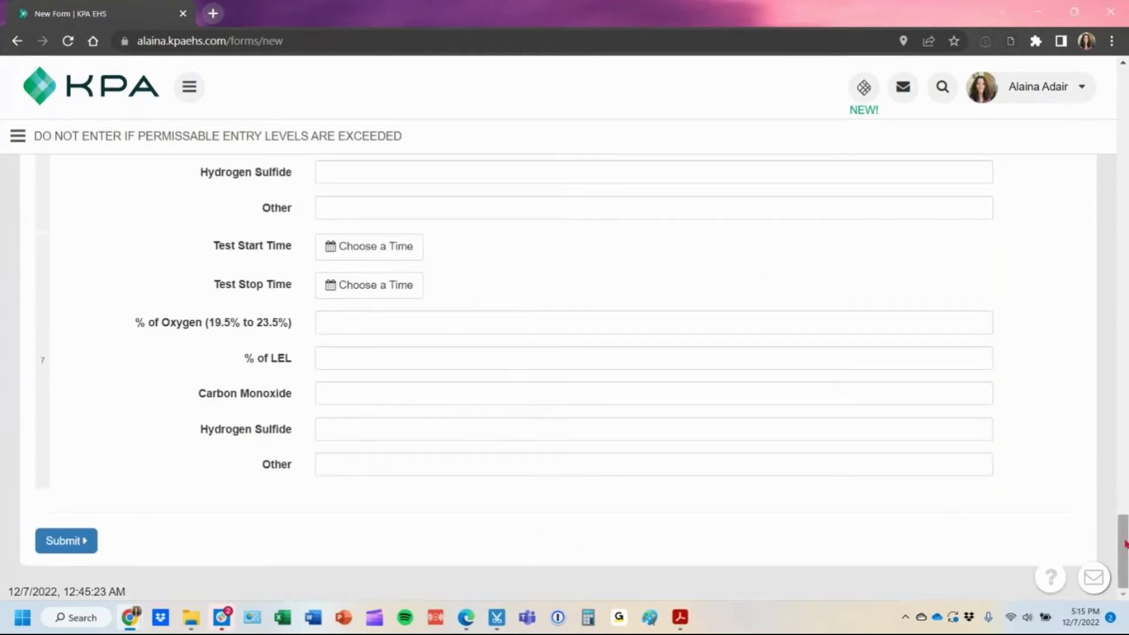
Leave the preview and return to the end of the form in the editor.
left_click_drag(1124, 544, 1124, 98)
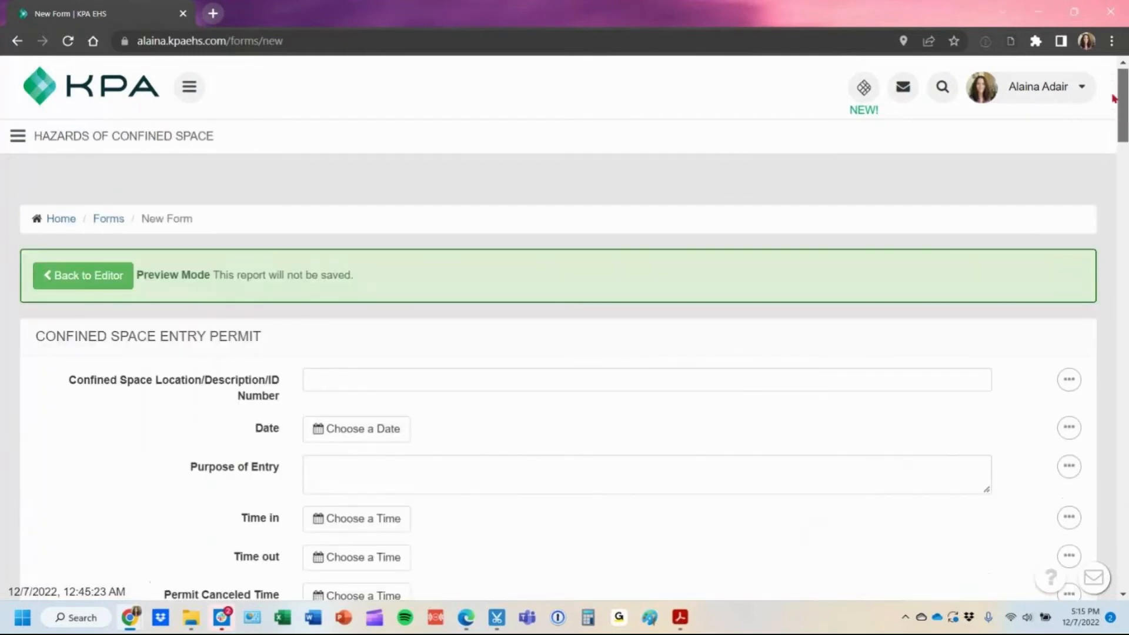
left_click(89, 272)
scroll(406, 355, "down", 20)
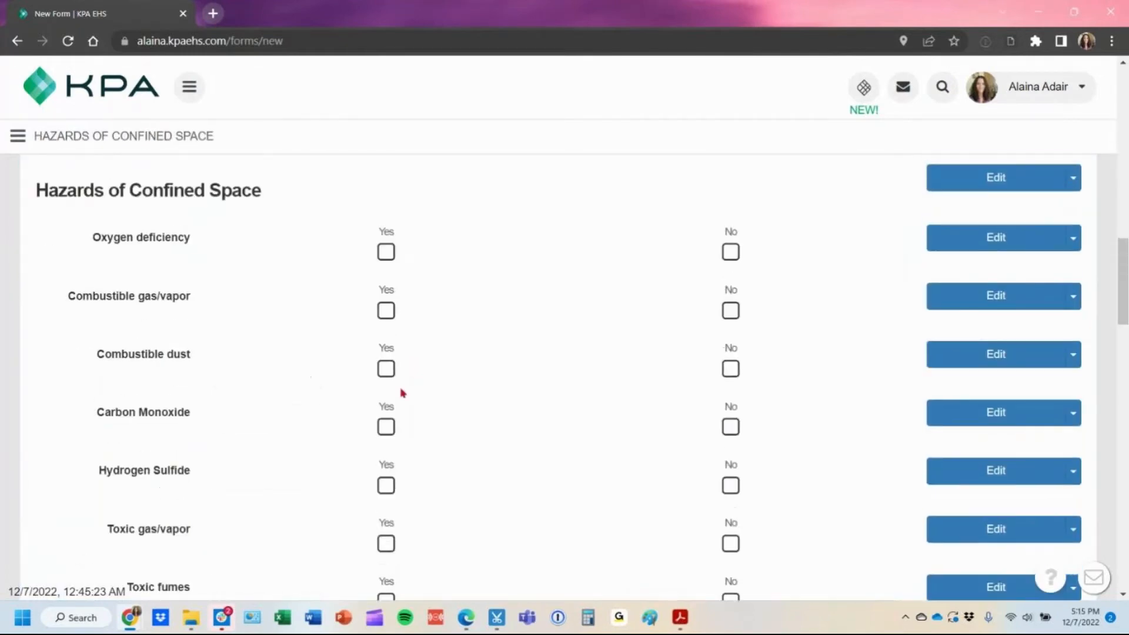
scroll(399, 396, "down", 15)
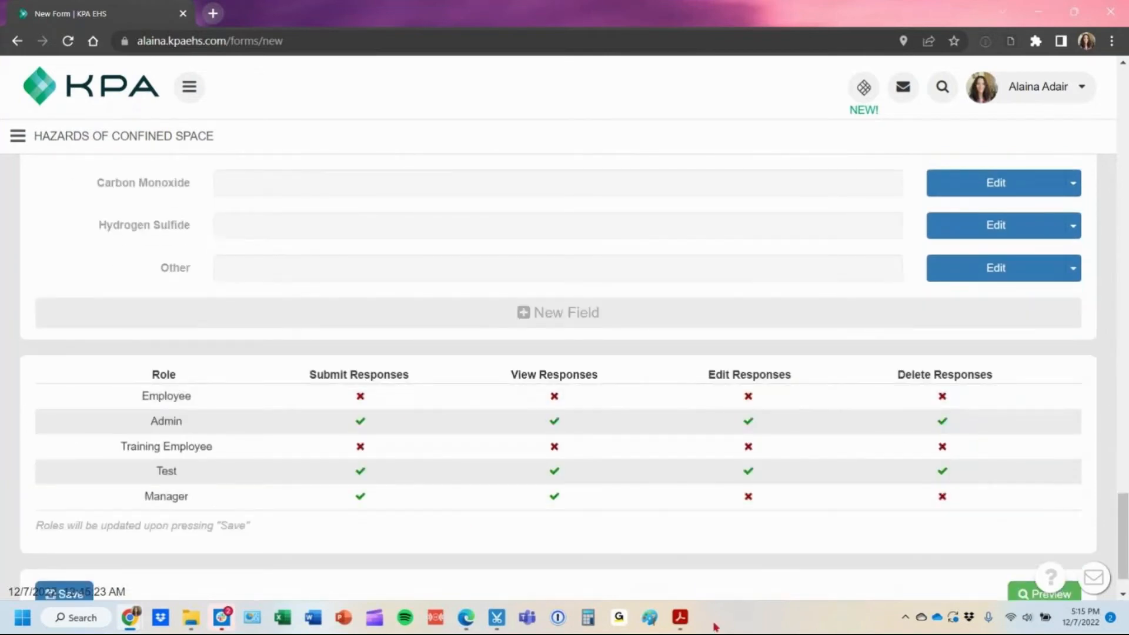
Copy the "Name(s) or Person(s) testing" label from the permit PDF and create a Select field with that title at the form's end.
left_click(682, 622)
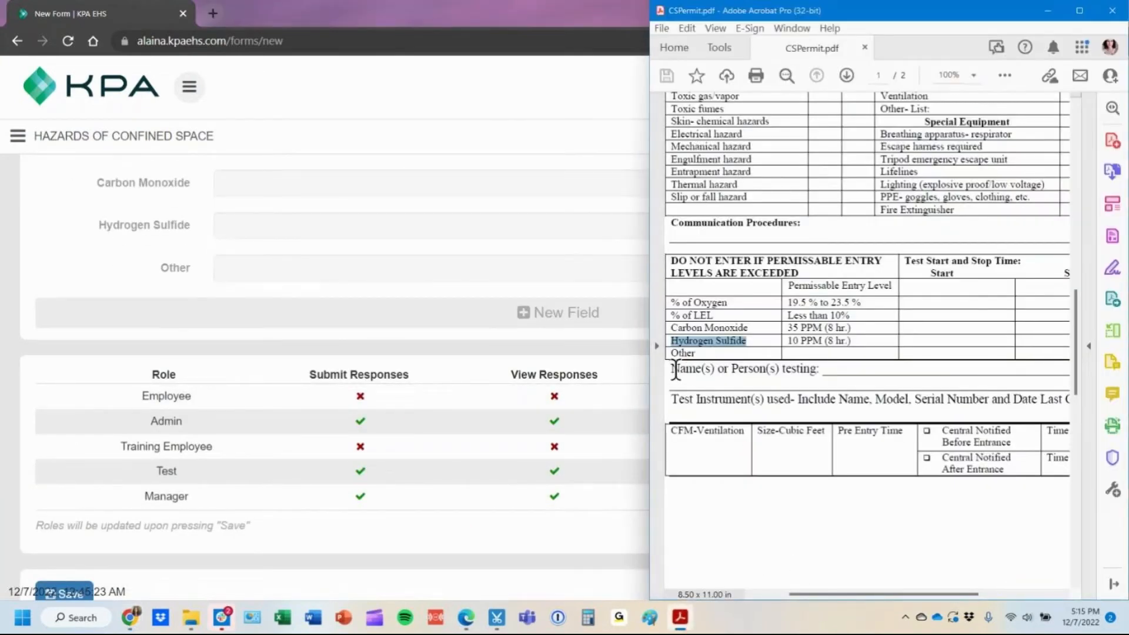
left_click_drag(670, 368, 788, 369)
key("ctrl+c")
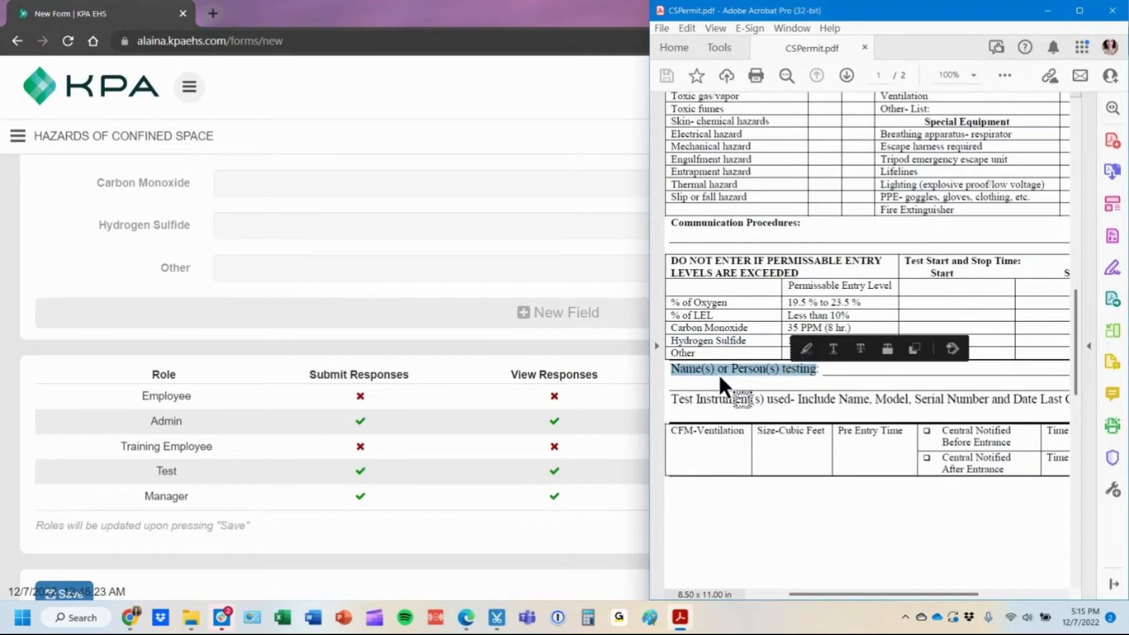
left_click(394, 311)
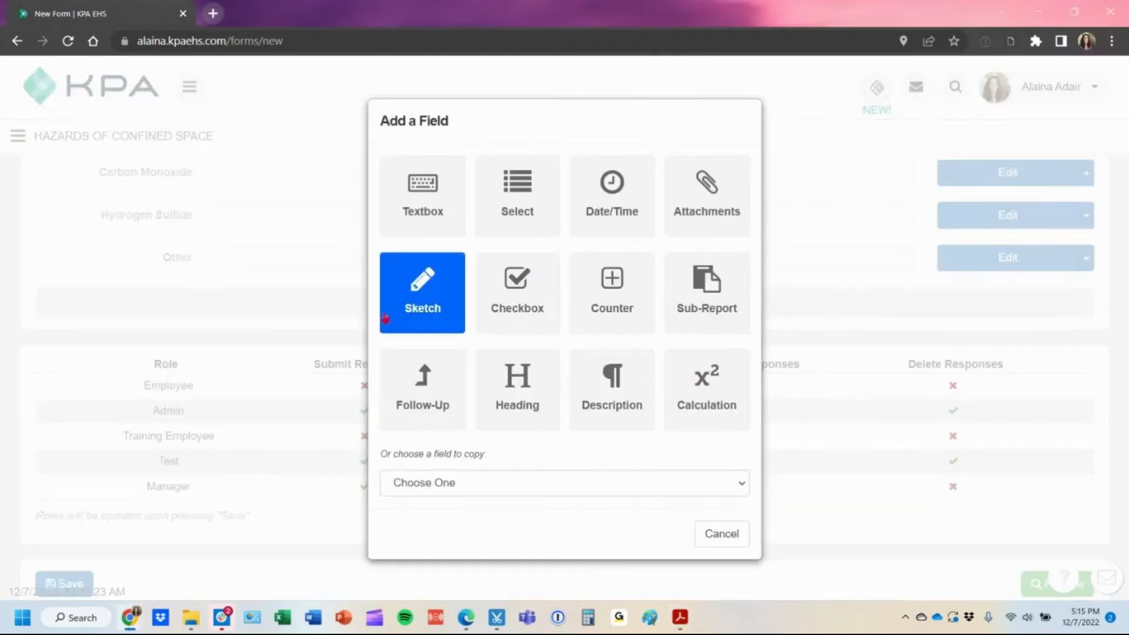
left_click(530, 222)
key("ctrl+v")
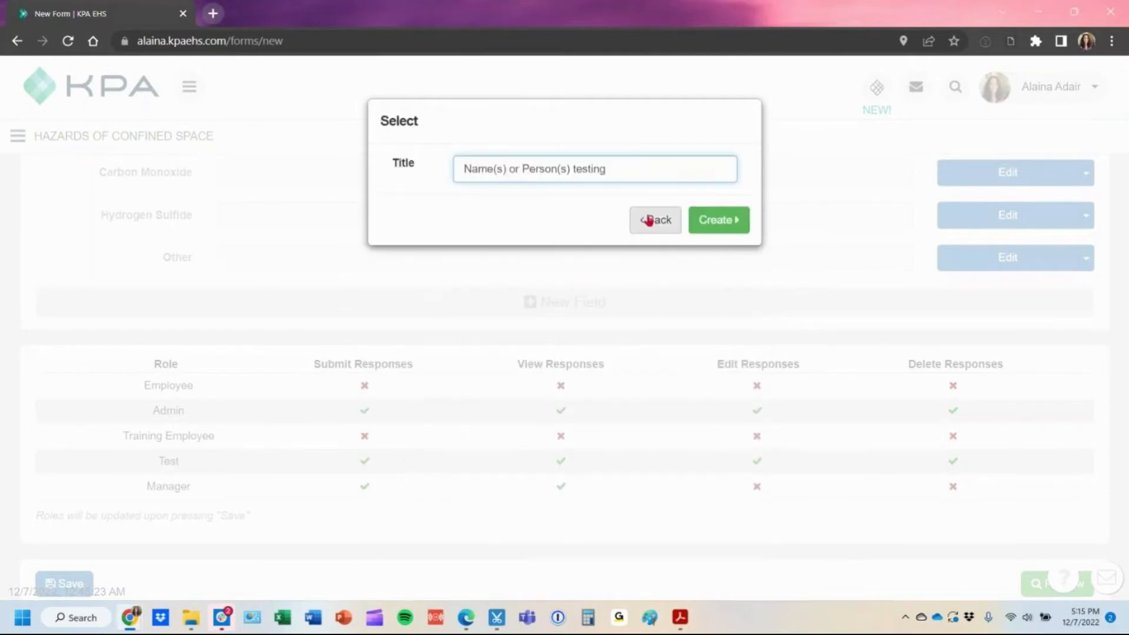
left_click(707, 219)
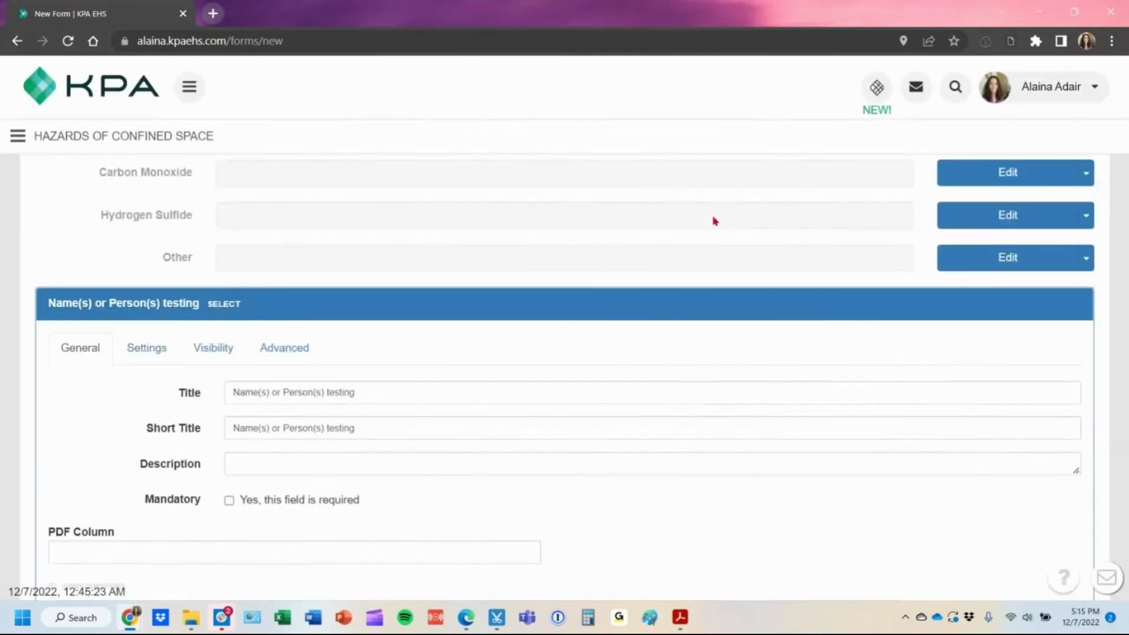
Set the Name(s) or Person(s) testing field's source to Employee, allow choosing multiple, and finish the field.
left_click(153, 366)
scroll(165, 358, "down", 3)
left_click(286, 346)
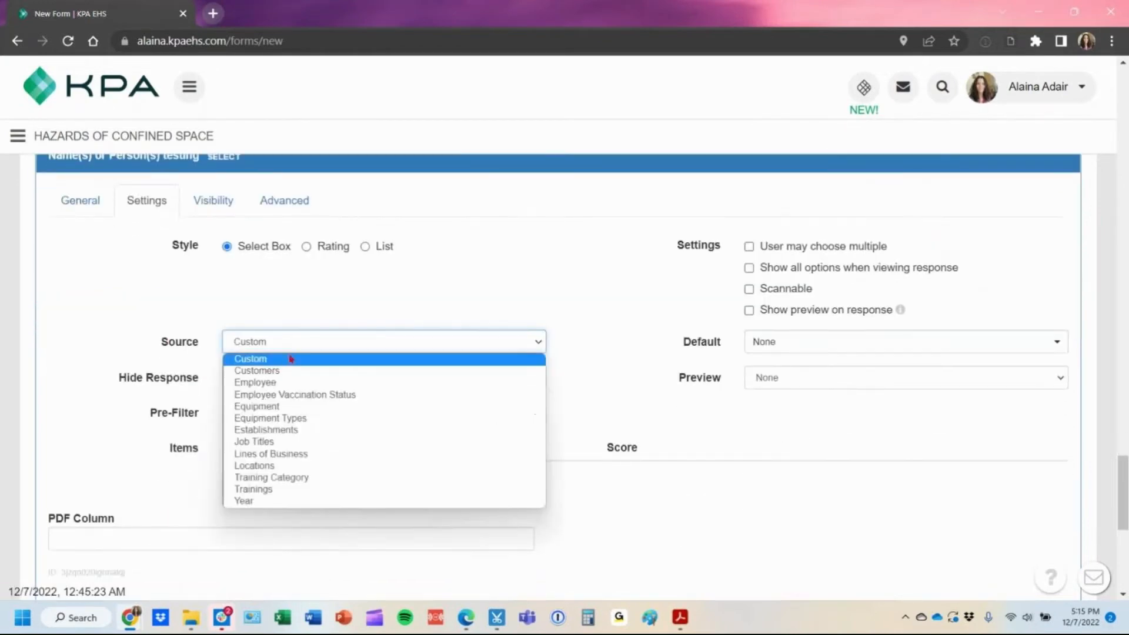
key("Escape")
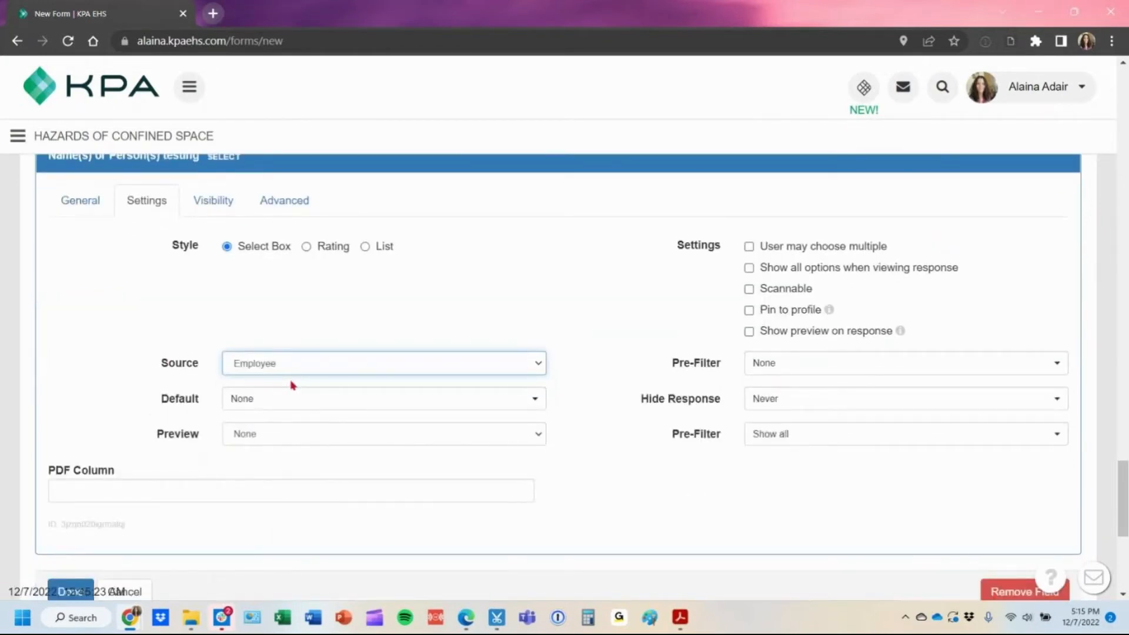
left_click(827, 252)
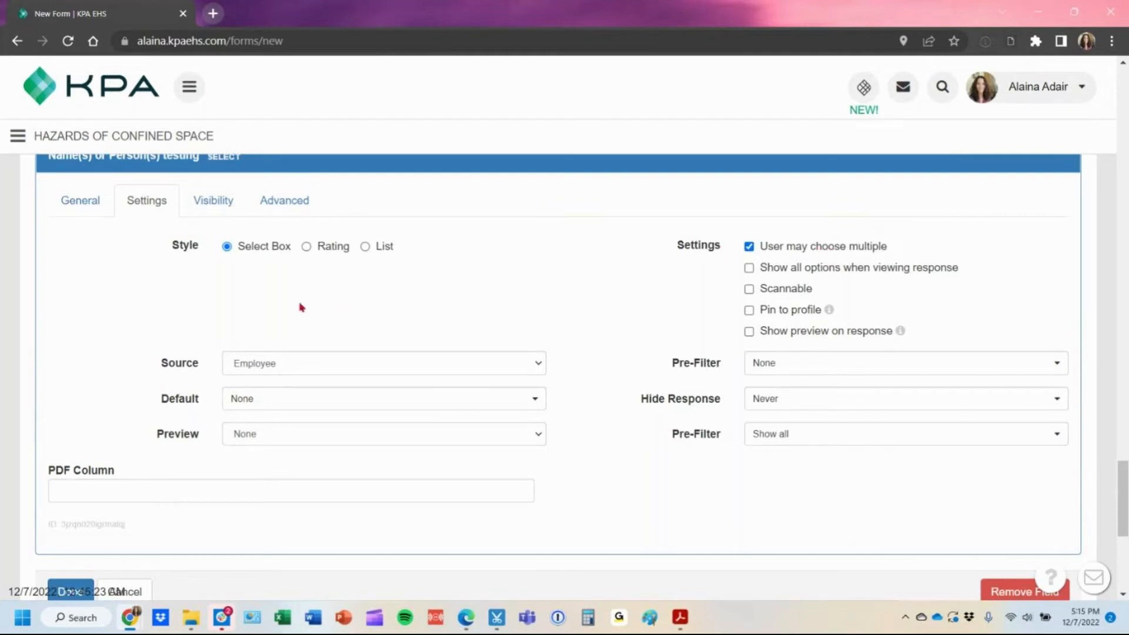
scroll(301, 307, "up", 1)
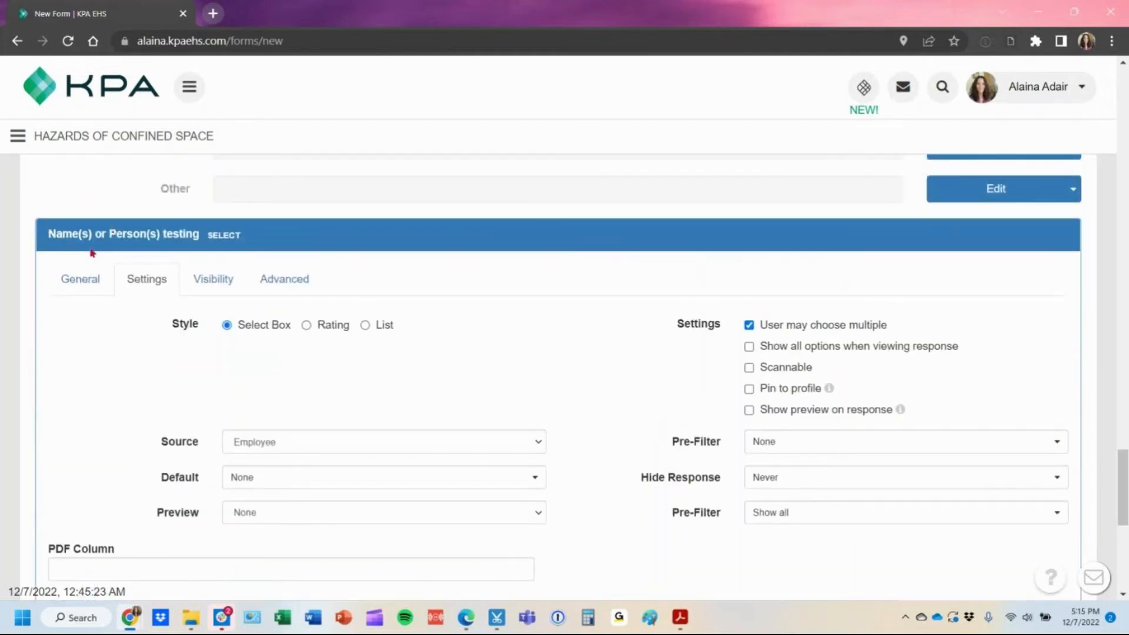
scroll(169, 393, "down", 2)
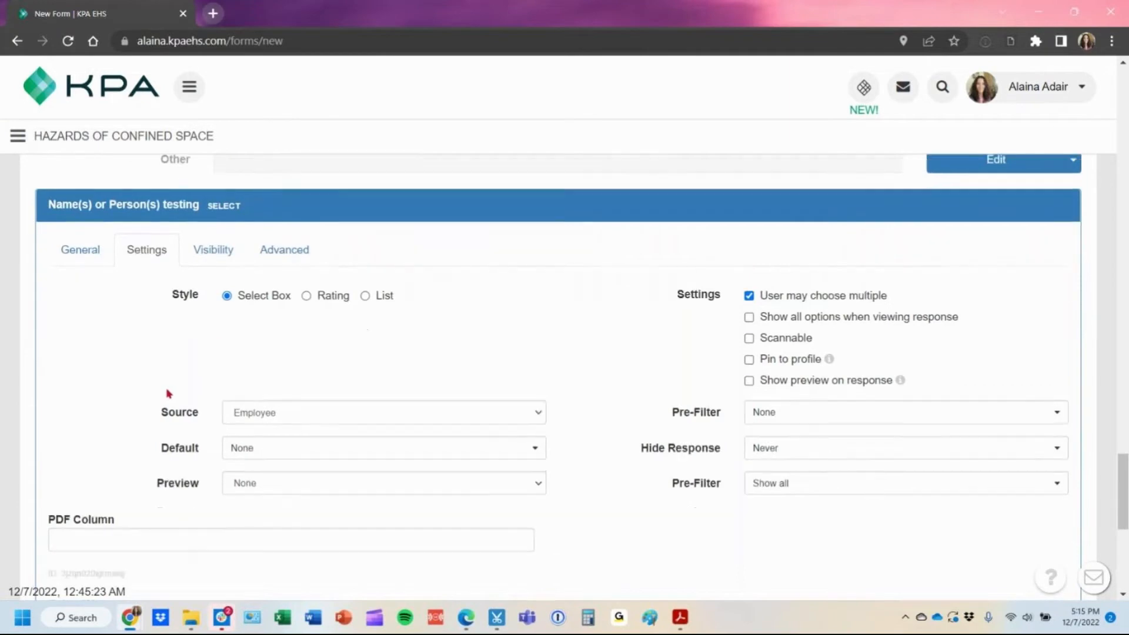
left_click(71, 513)
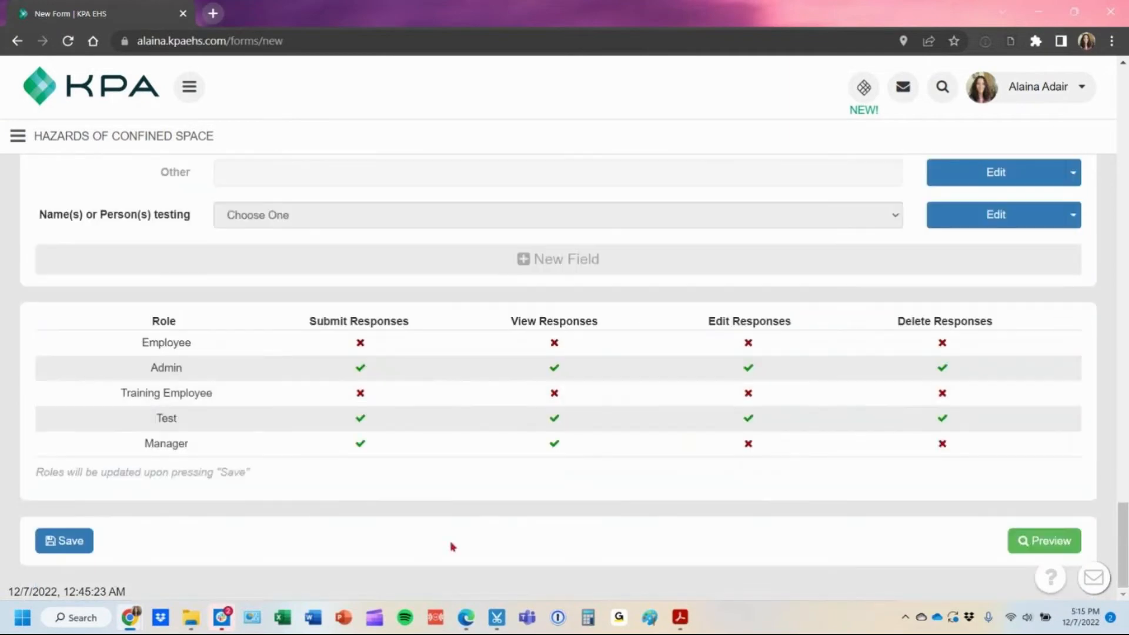
In the permit PDF, copy the full Test Instrument(s) used label through "Date Last Calibrated".
left_click(683, 625)
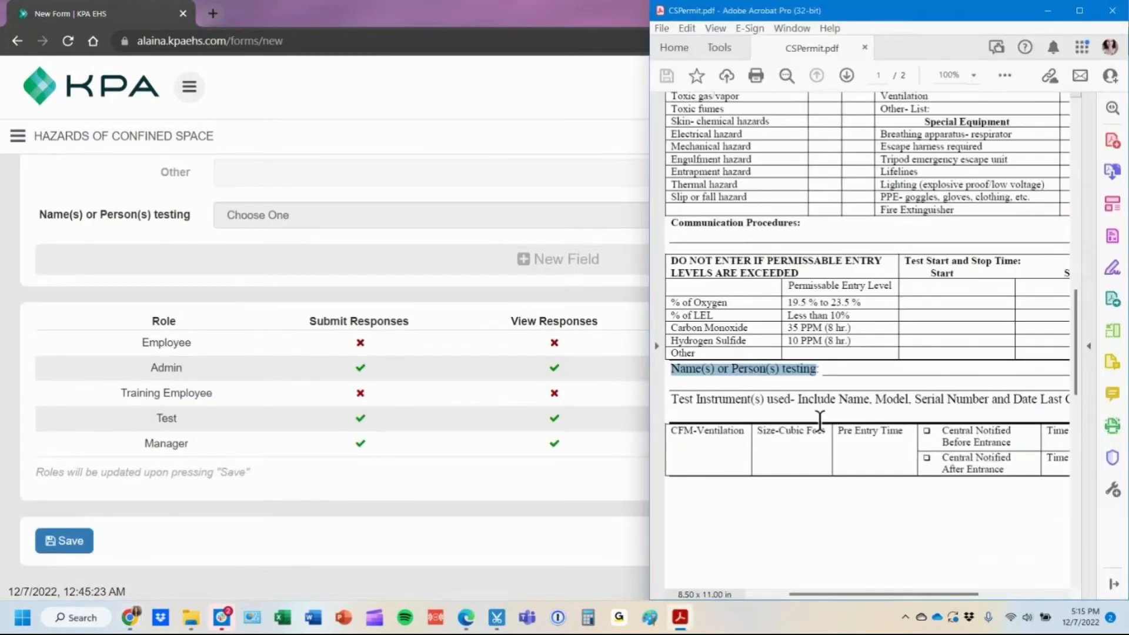
left_click_drag(672, 401, 988, 400)
left_click_drag(915, 403, 945, 412)
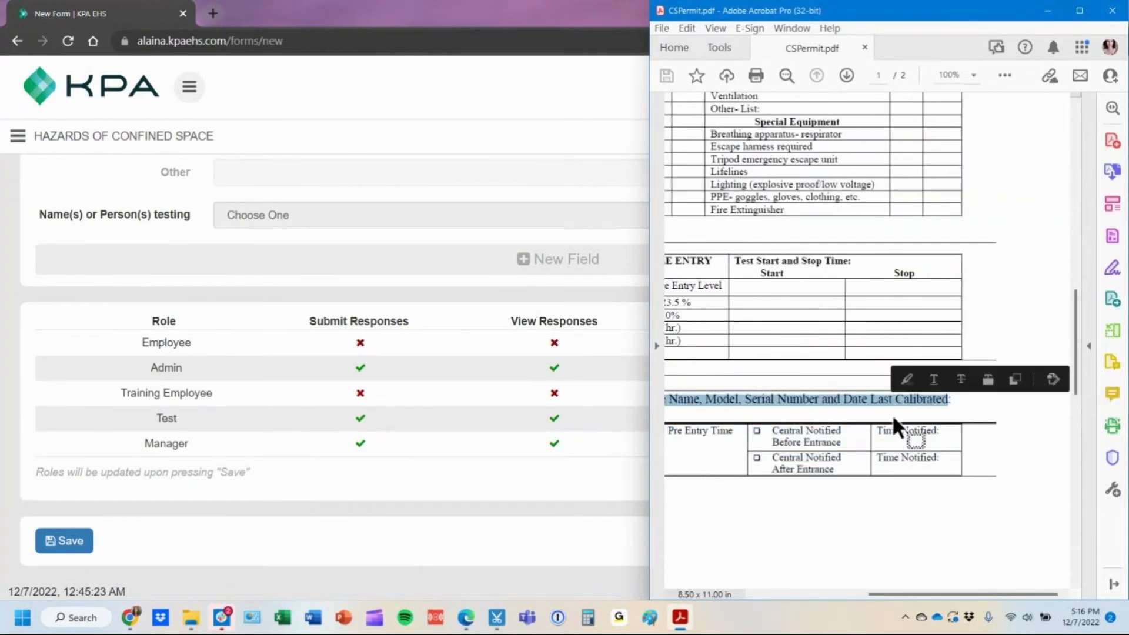
Create a Textbox field from the copied label, trimming its title to "Test Instrument(s) used- Include Name, Model, Serial Number".
left_click(368, 267)
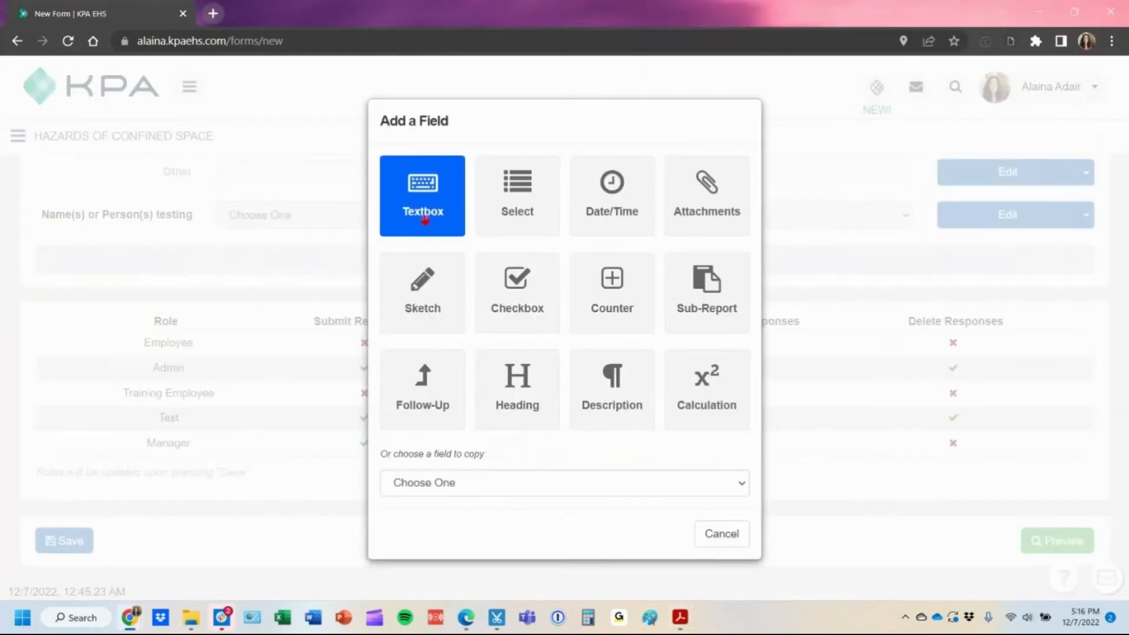
left_click(424, 221)
key("ctrl+v")
left_click_drag(630, 169, 723, 166)
key("BackSpace")
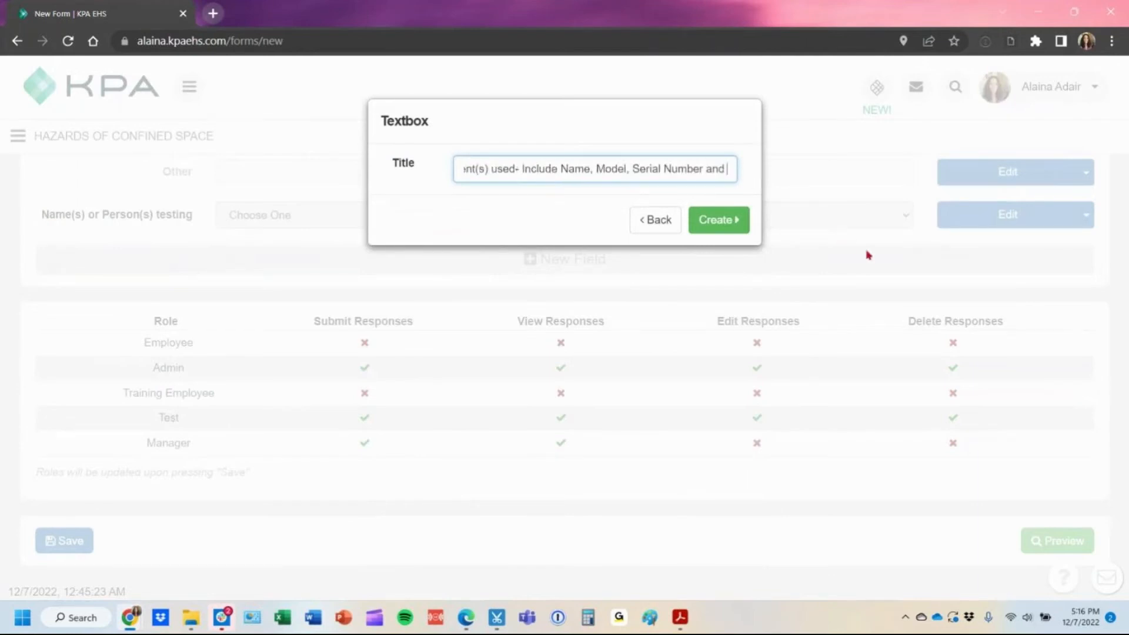
key("BackSpace")
key("BackSpace")
key("BackSpace")
key("BackSpace")
key("Return")
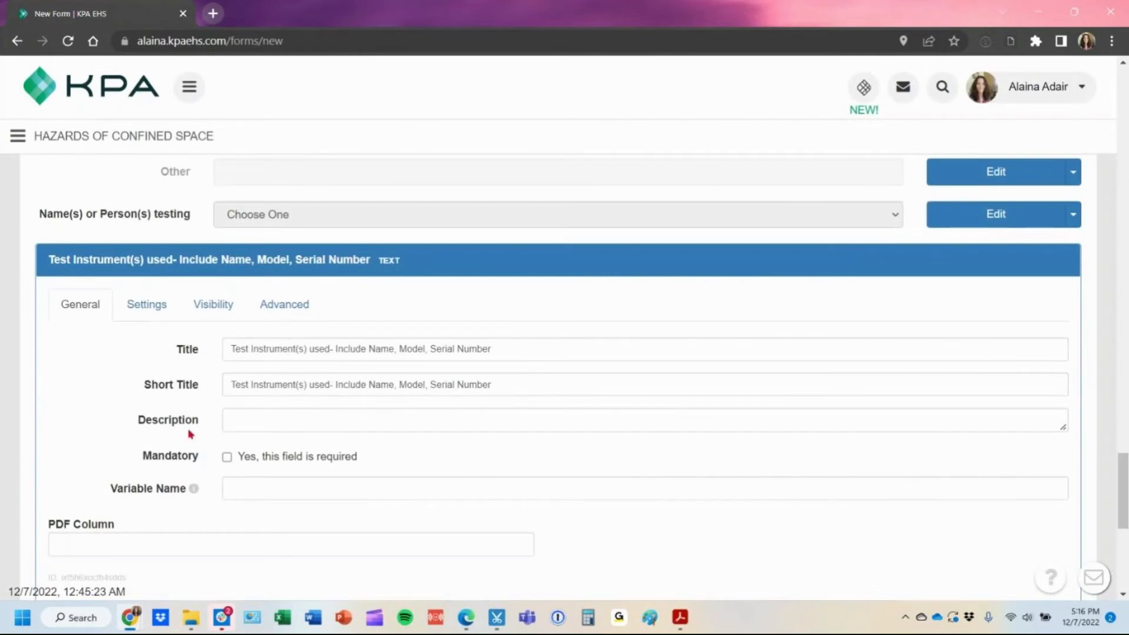
Set the Test Instrument(s) used field's type to Paragraph and finish the field.
left_click(139, 304)
left_click(333, 352)
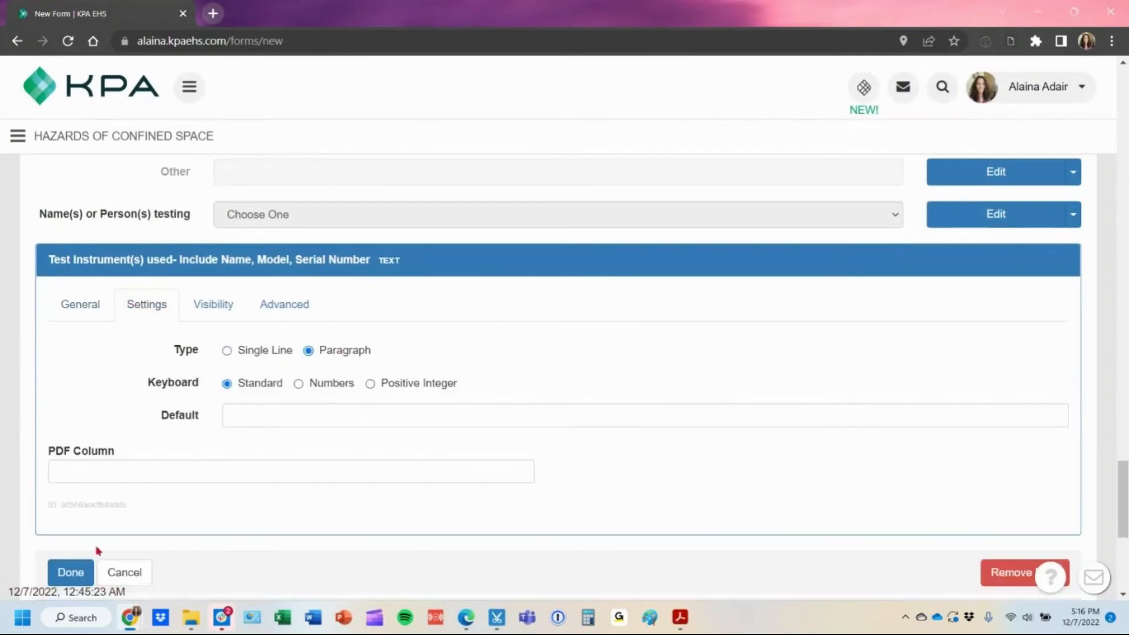
left_click(65, 572)
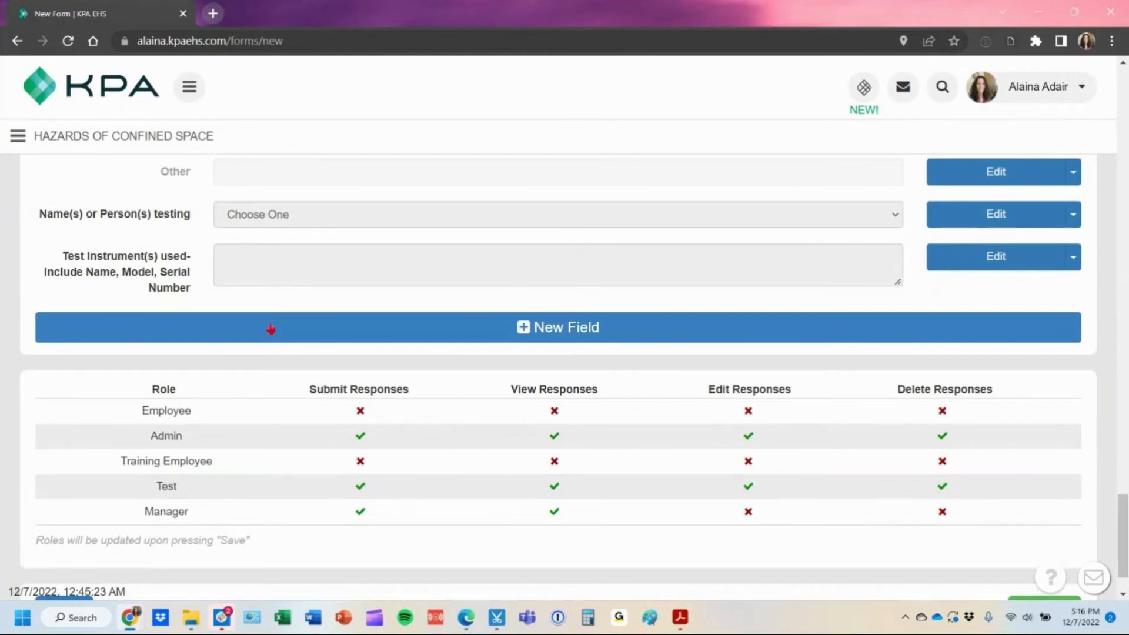
Add a Date/Time field titled "Date Last Calibrated" below the test instruments field and finish it.
left_click(272, 328)
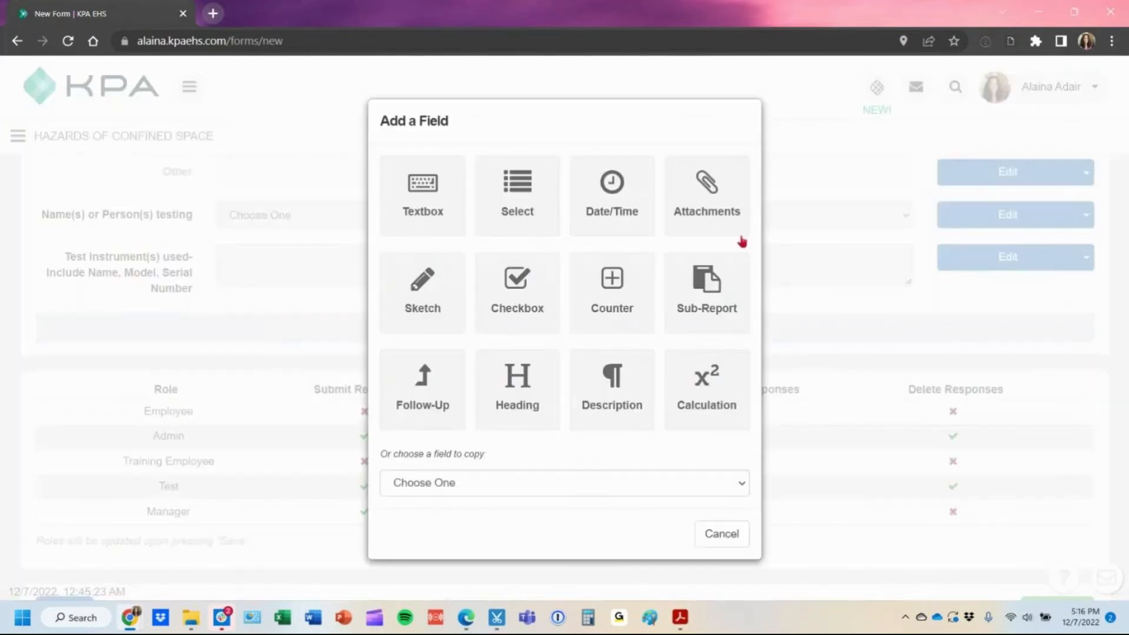
left_click(630, 205)
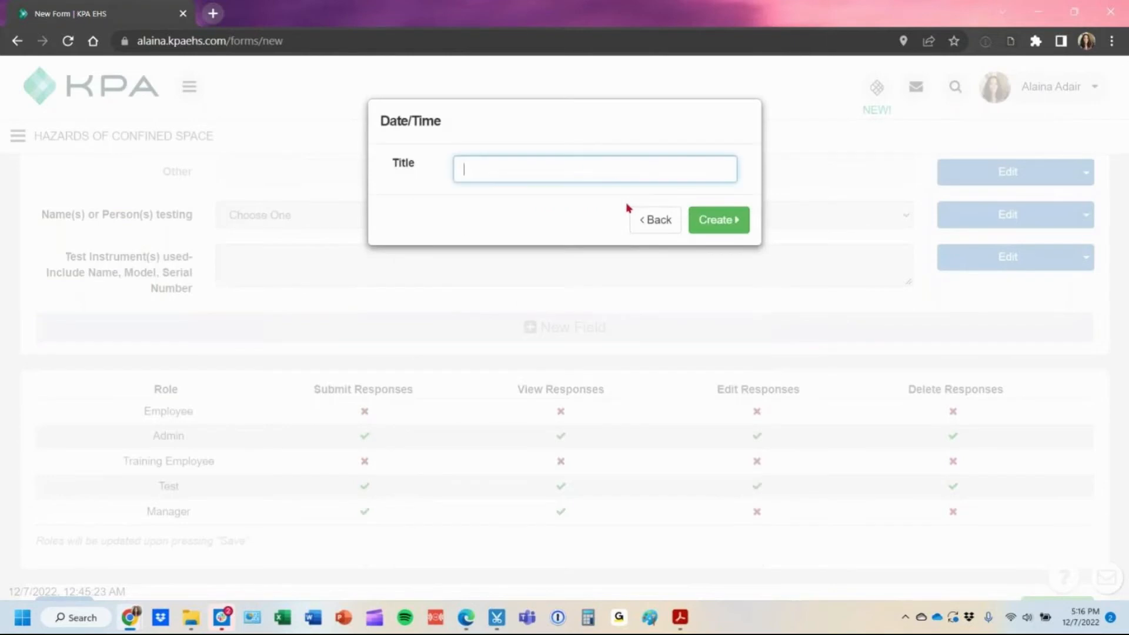
type("Date Last Calibrated")
left_click(712, 226)
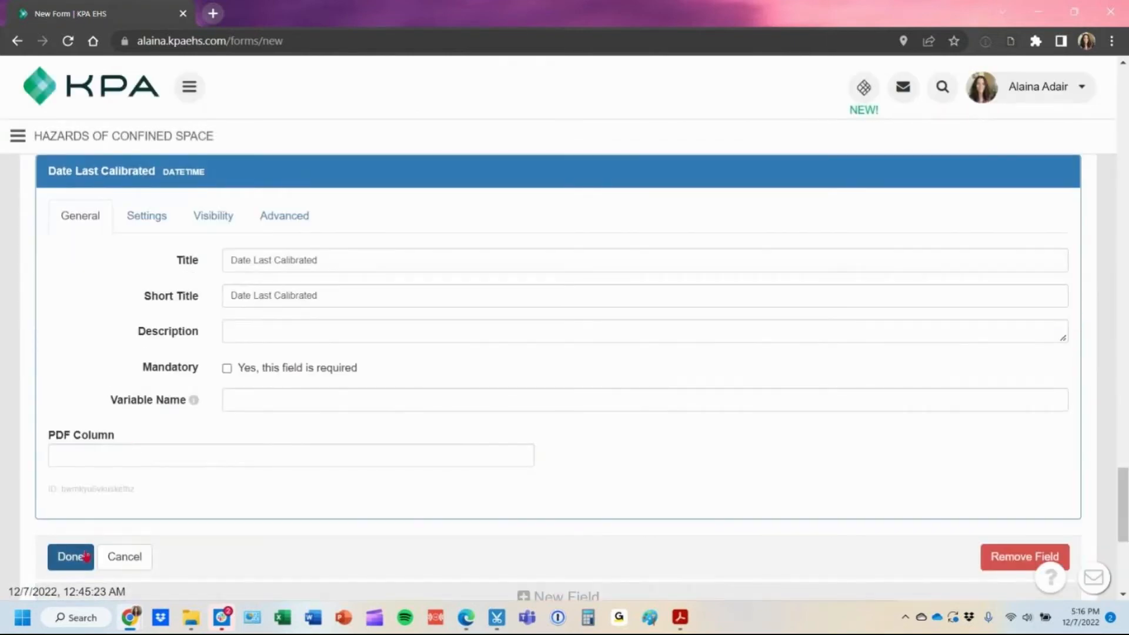
left_click(86, 556)
scroll(293, 282, "up", 2)
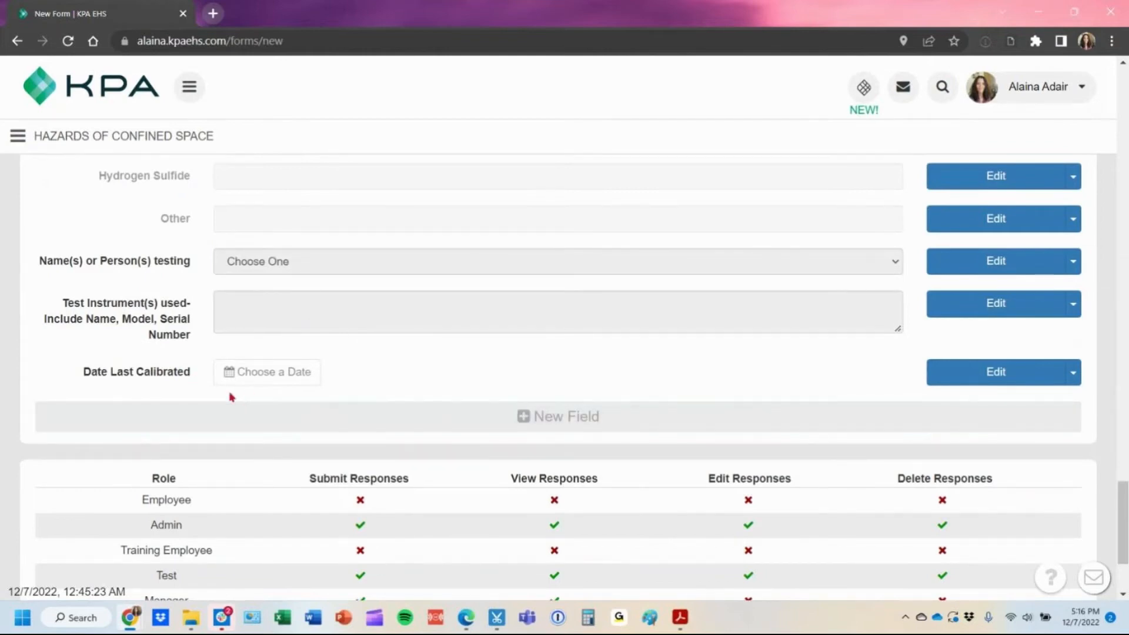
Set the permit PDF's zoom to 75% and copy the "CFM-Ventilation" label from its last table.
left_click(681, 630)
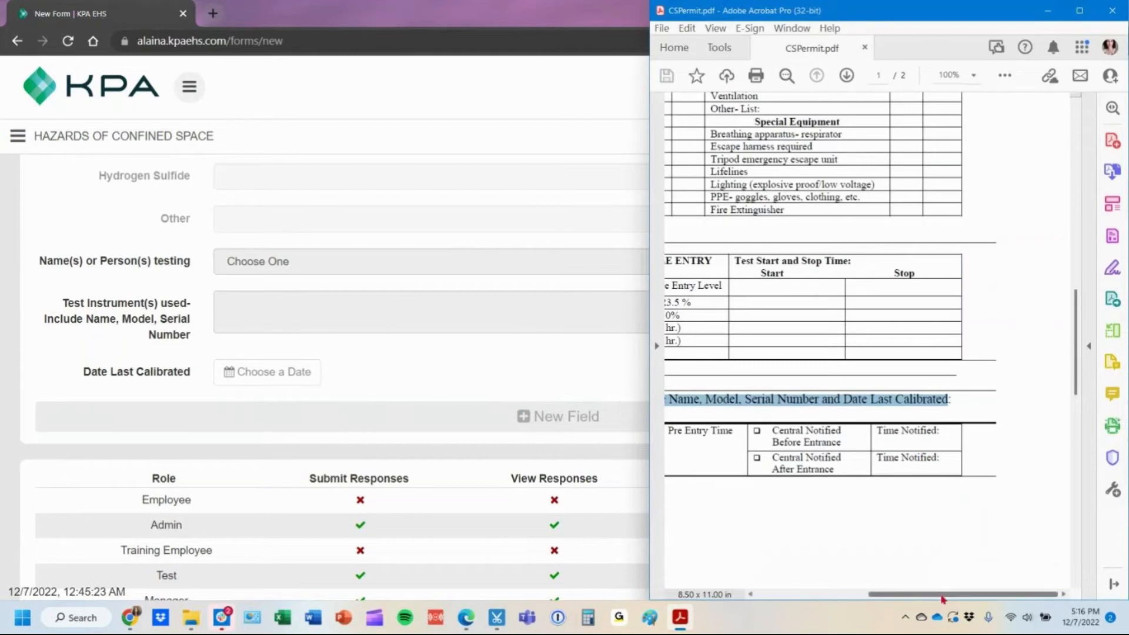
left_click_drag(943, 600, 874, 614)
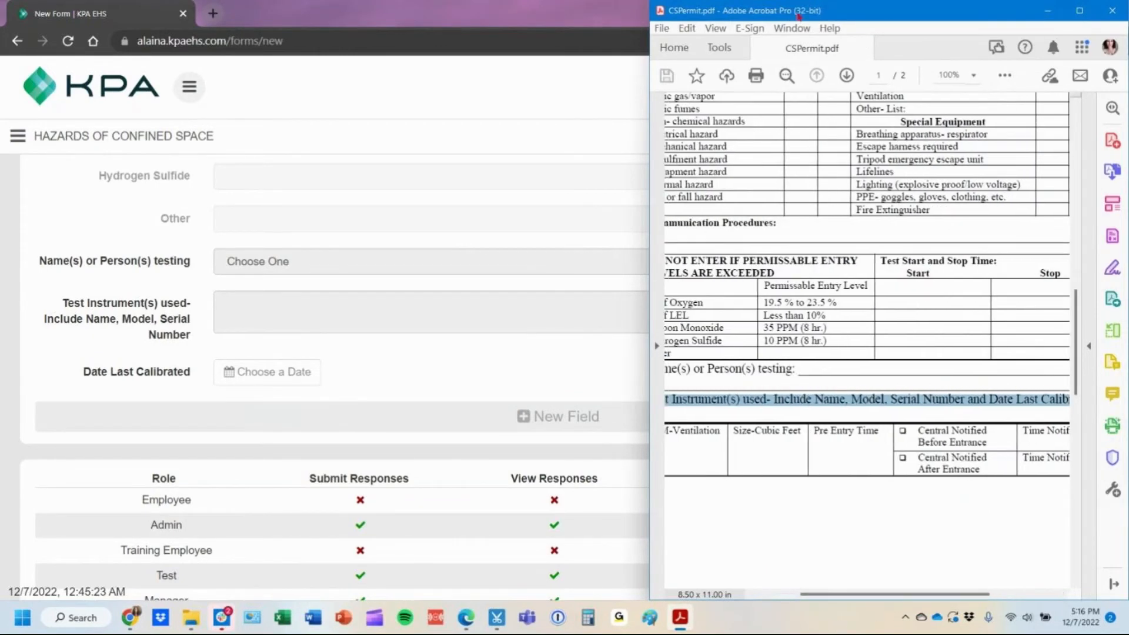
left_click(973, 77)
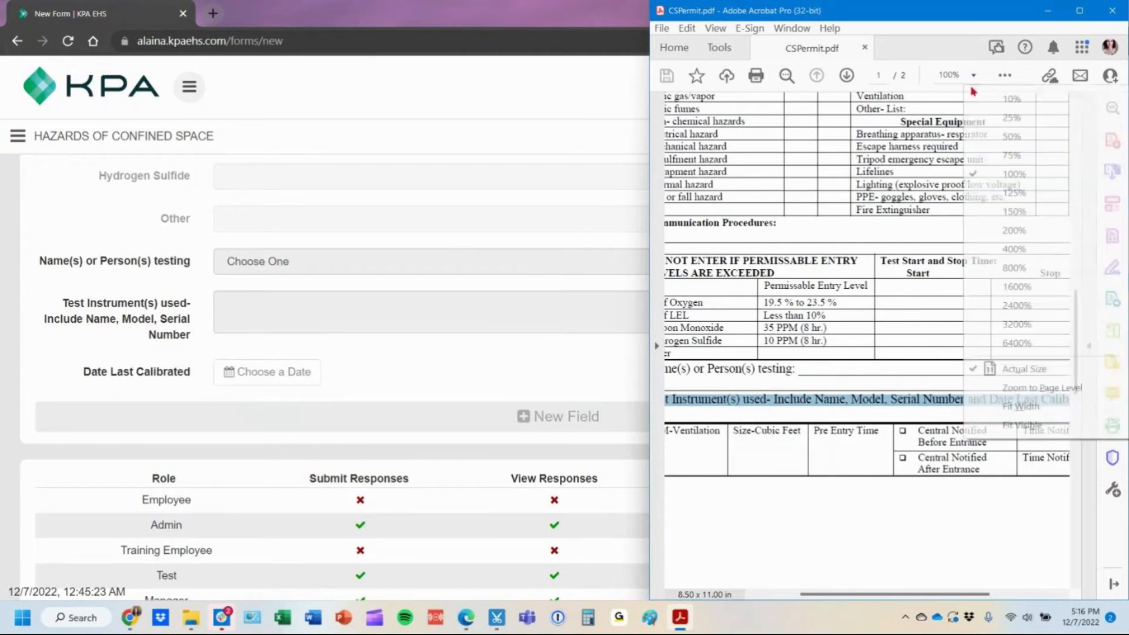
left_click(1016, 163)
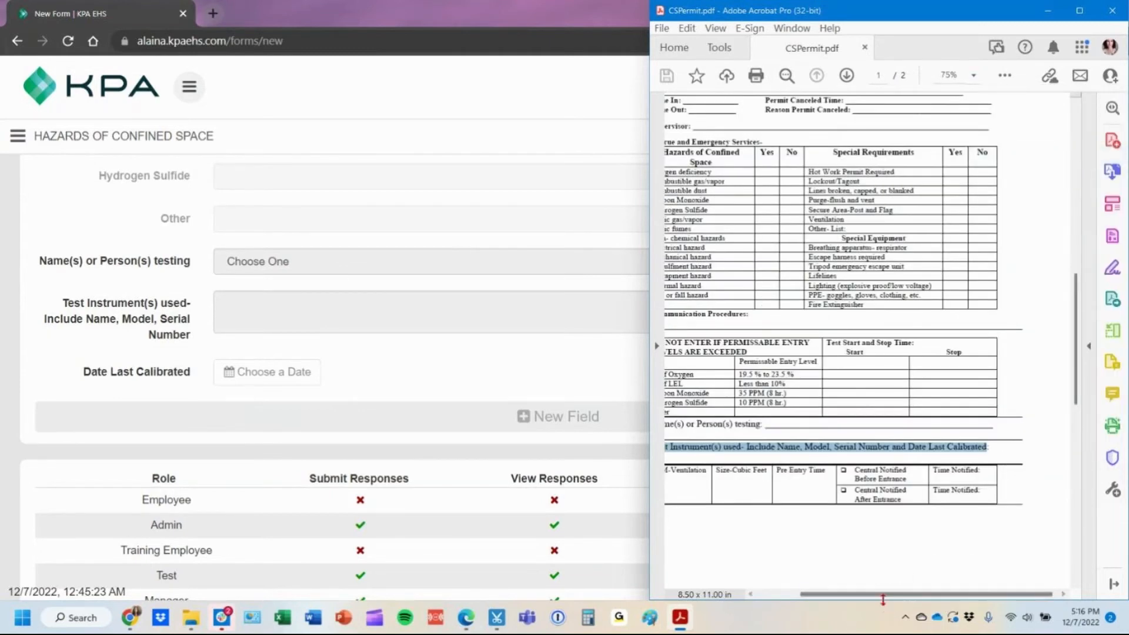
left_click_drag(876, 599, 844, 597)
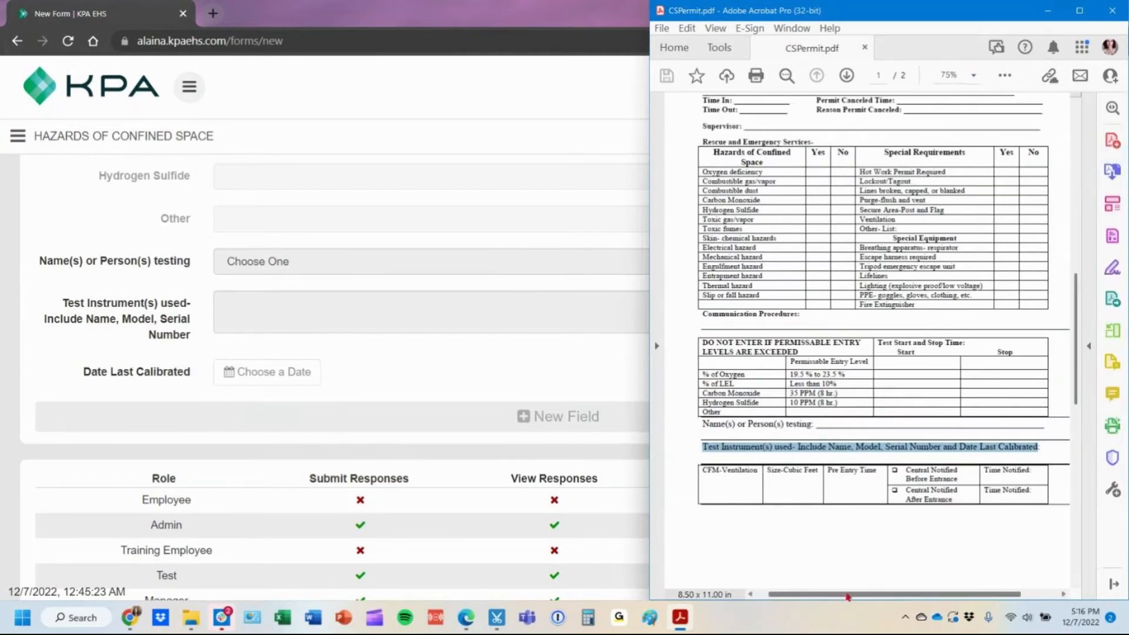
left_click_drag(701, 468, 759, 464)
key("ctrl+c")
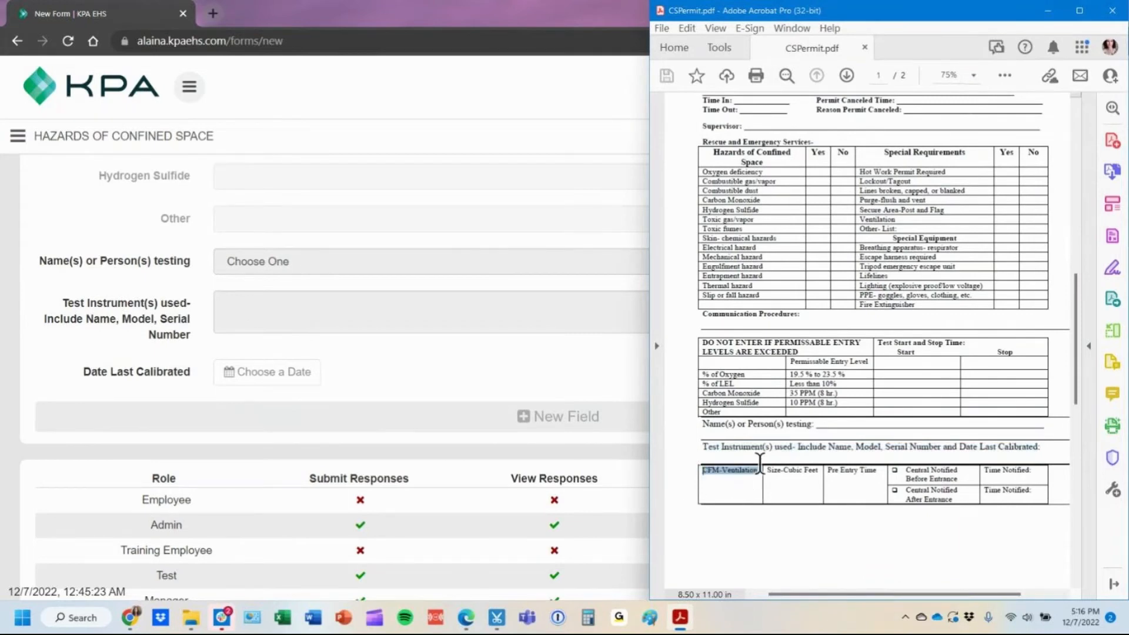
Add a Textbox field titled "CFM-Ventilation" after Date Last Calibrated in the form and finish it.
left_click(367, 418)
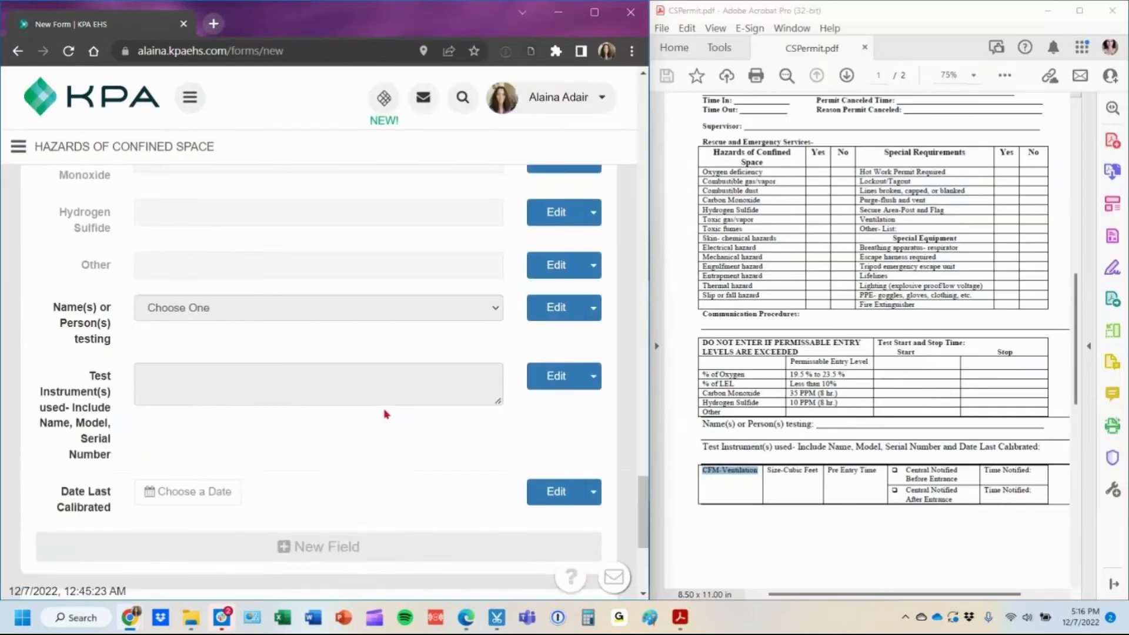
left_click(256, 545)
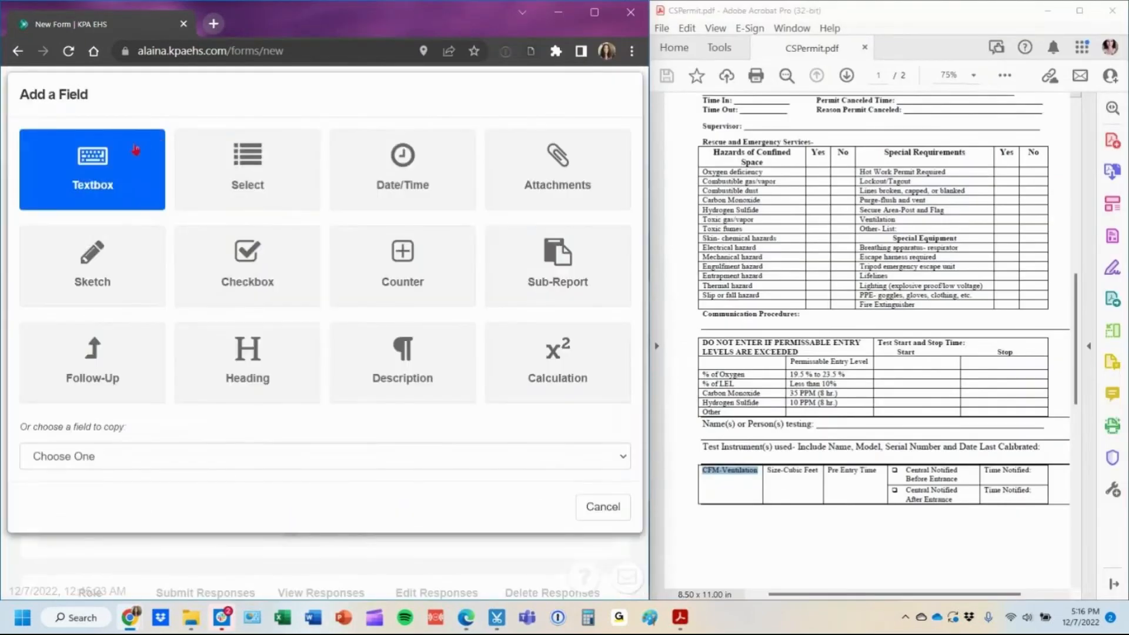
left_click(136, 150)
key("ctrl+v")
left_click(594, 199)
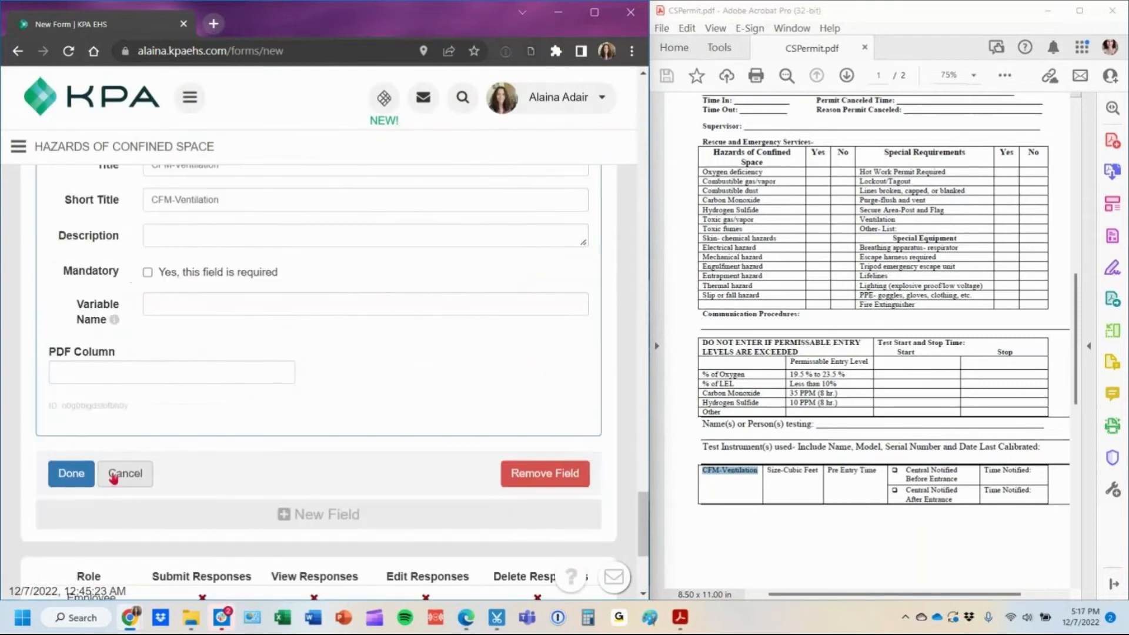
left_click(87, 481)
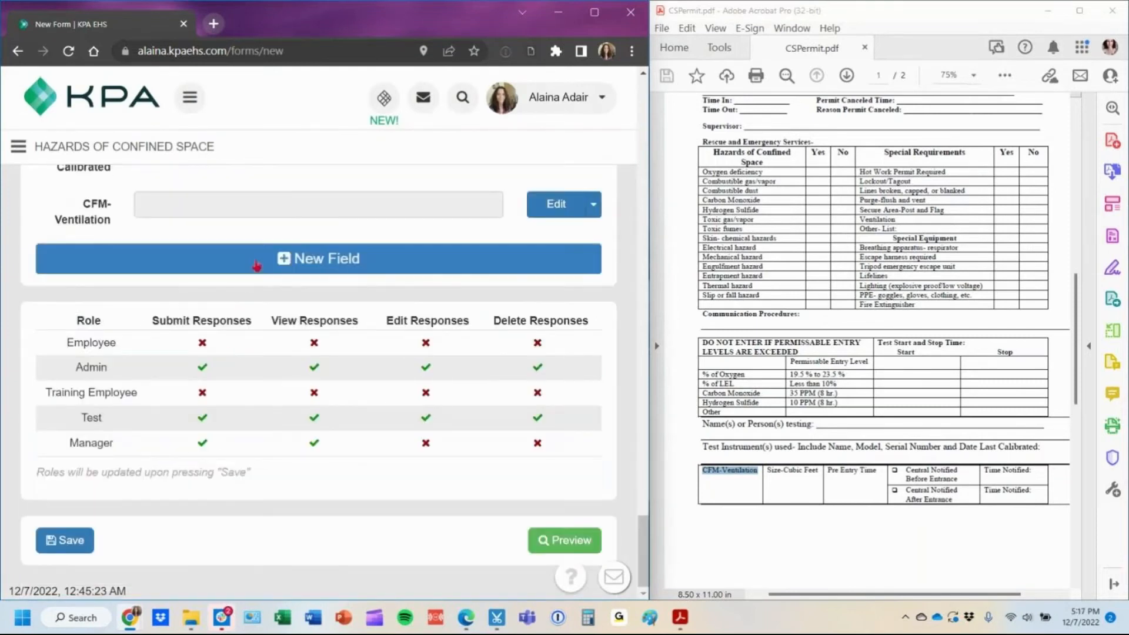
Copy the "Size-Cubic Feet" label from the permit PDF and create a Textbox field with that title.
left_click(256, 265)
left_click_drag(767, 470, 818, 470)
key("ctrl+c")
left_click(117, 171)
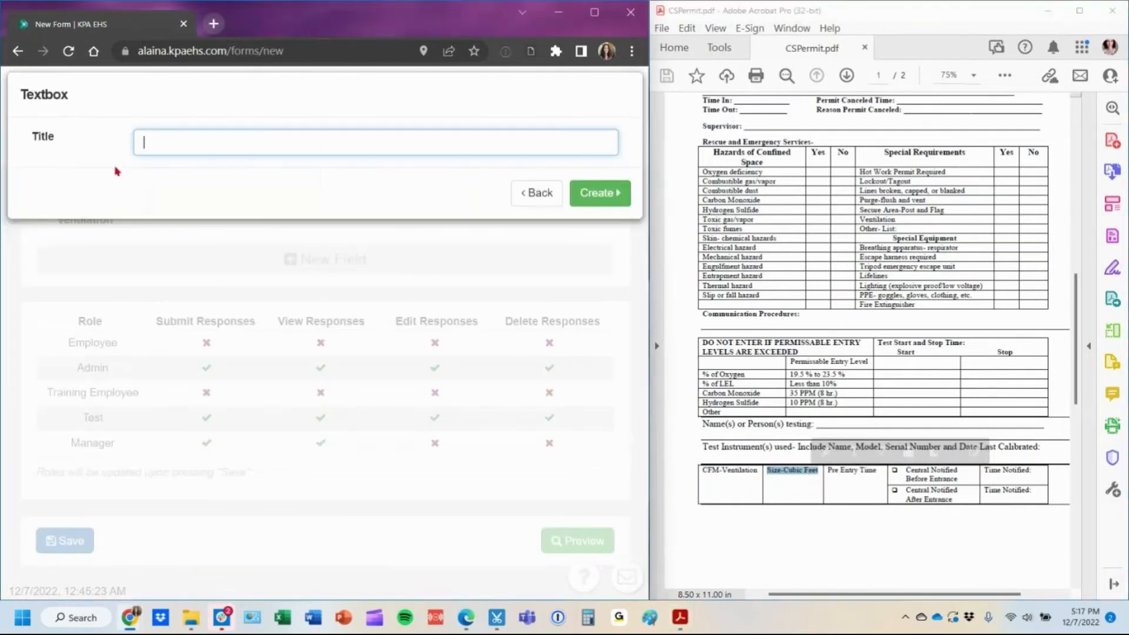
key("ctrl+v")
key("Return")
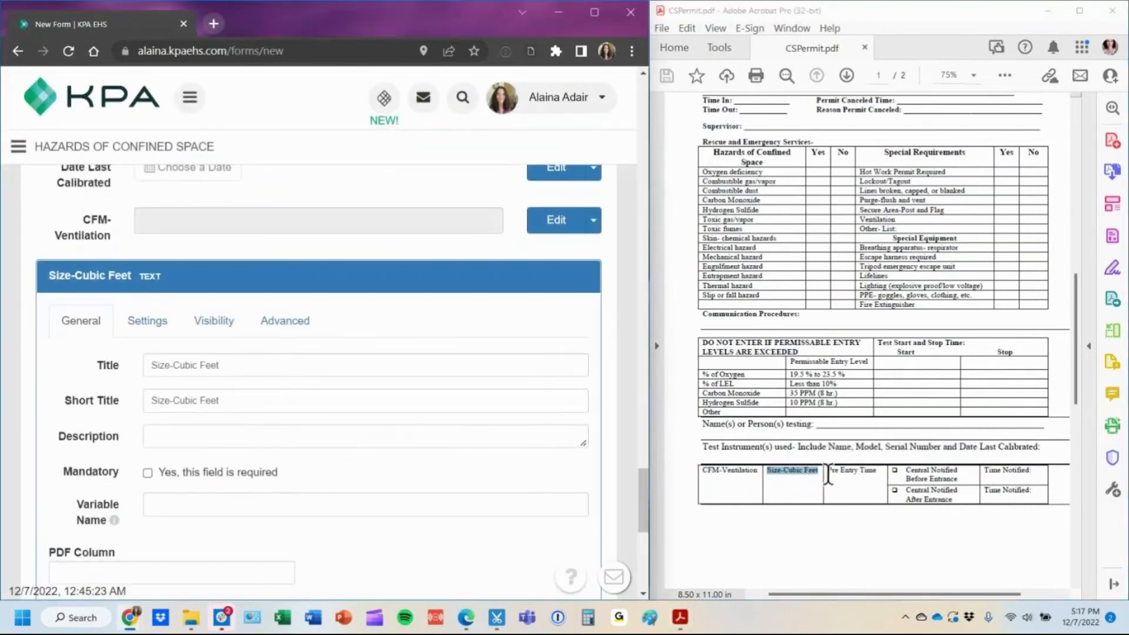
Copy the "Pre Entry Time" label from the permit PDF and finish the Size-Cubic Feet field in the form.
left_click_drag(827, 470, 877, 470)
key("ctrl+c")
scroll(184, 374, "down", 4)
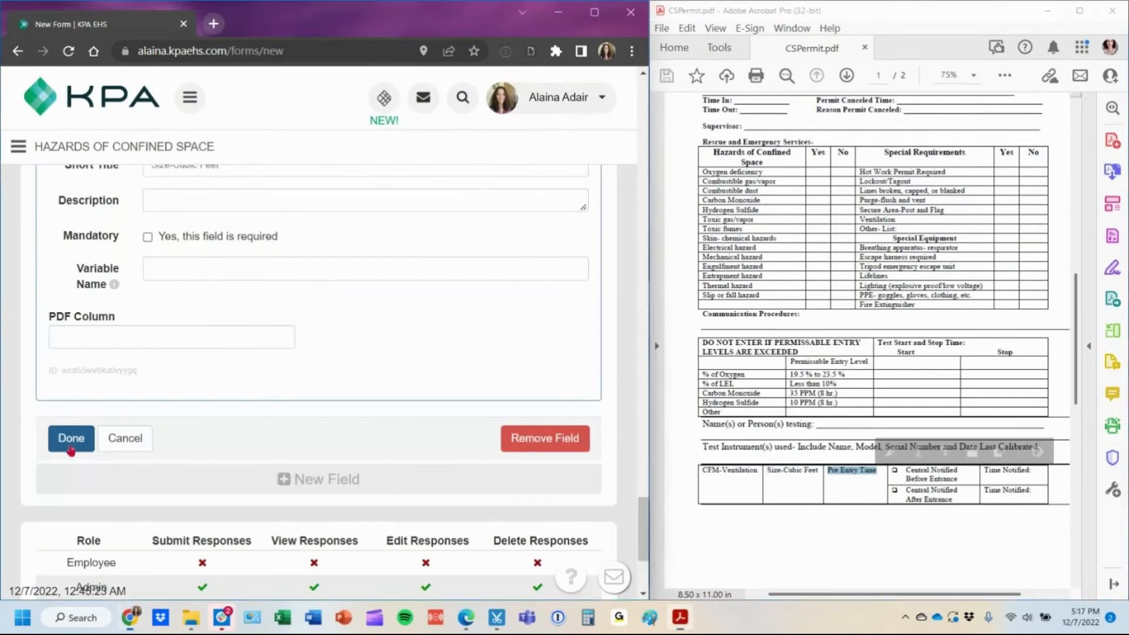
left_click(71, 438)
Add a Date/Time field titled "Pre Entry Time", set Date to No and Time to Yes, and finish it.
left_click(245, 260)
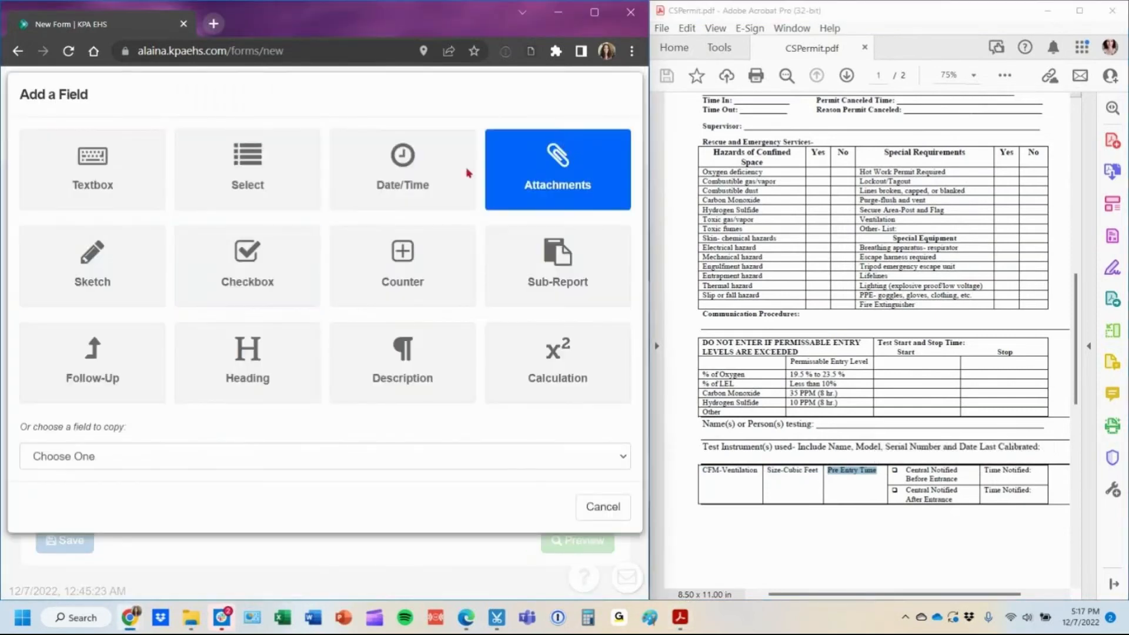
left_click(435, 176)
key("ctrl+v")
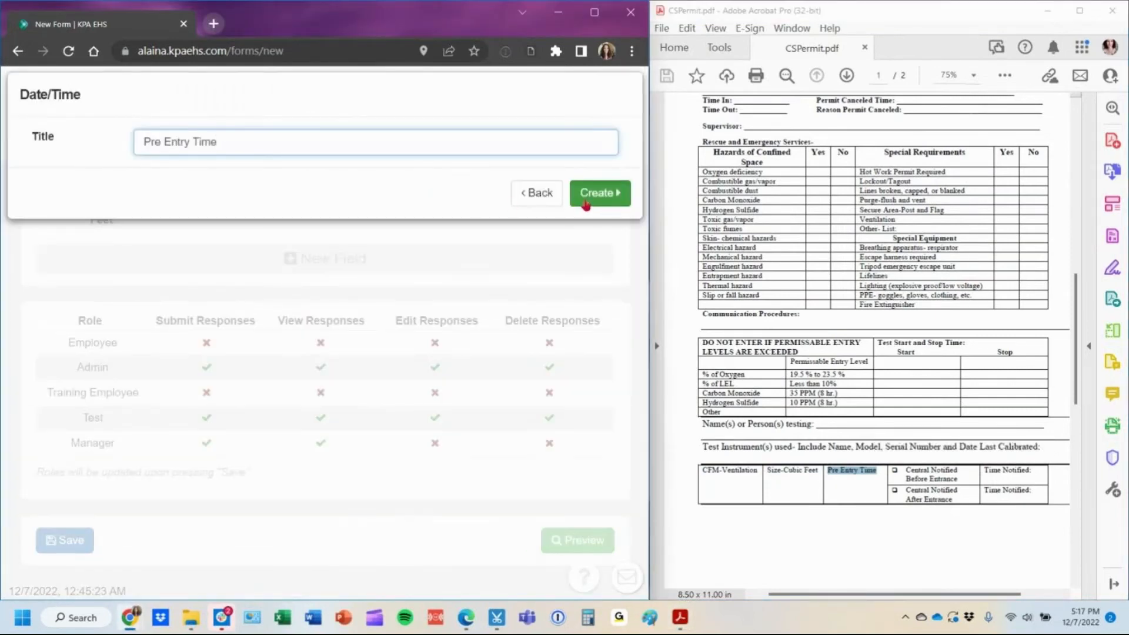
left_click(585, 194)
left_click(146, 322)
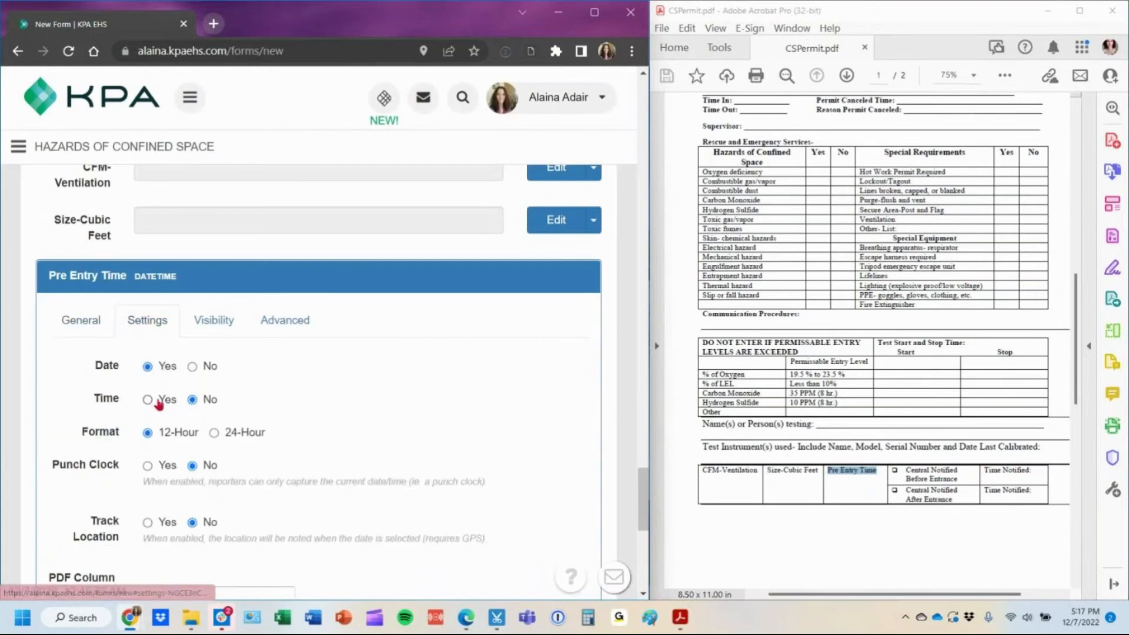
left_click(205, 373)
scroll(108, 504, "down", 3)
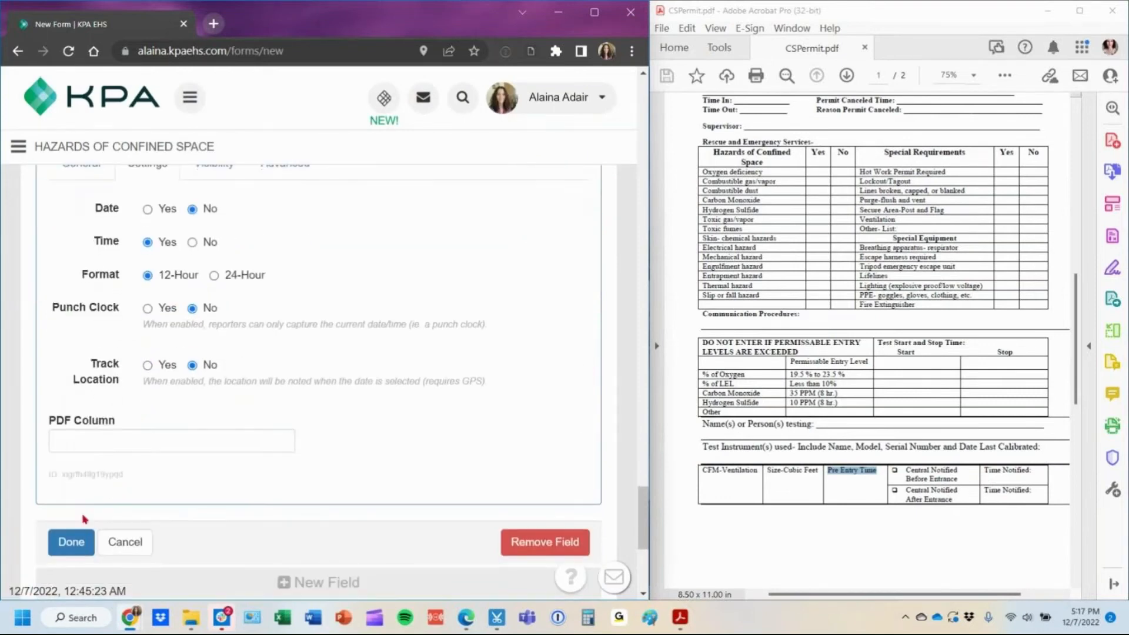
left_click(76, 540)
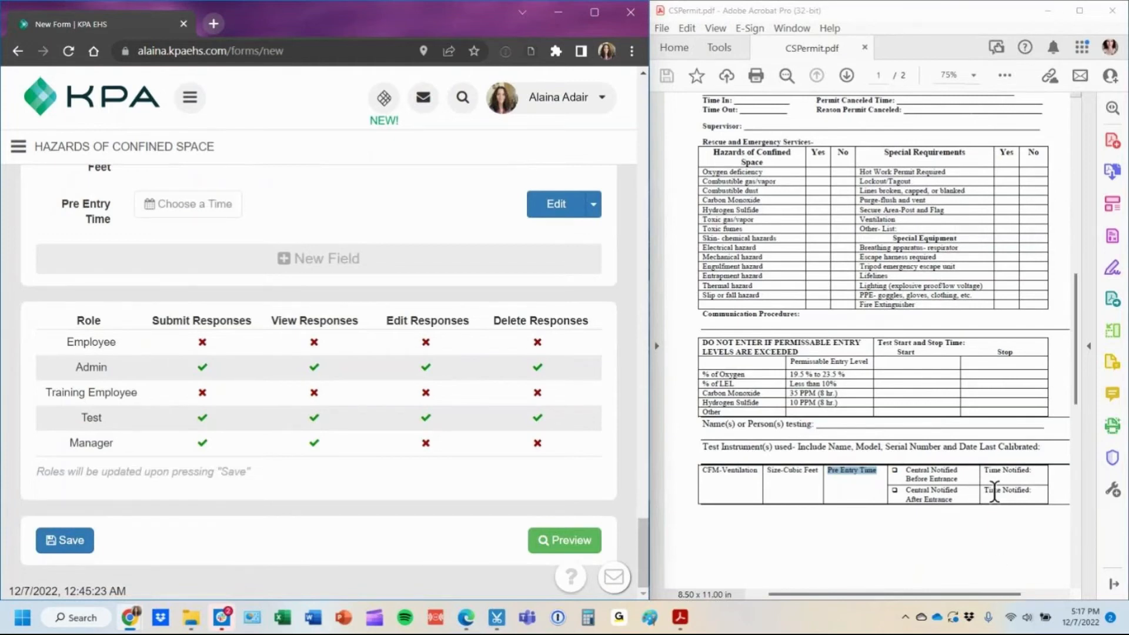
Create a Select field titled "Notification" below Pre Entry Time and set its style to List.
left_click(304, 272)
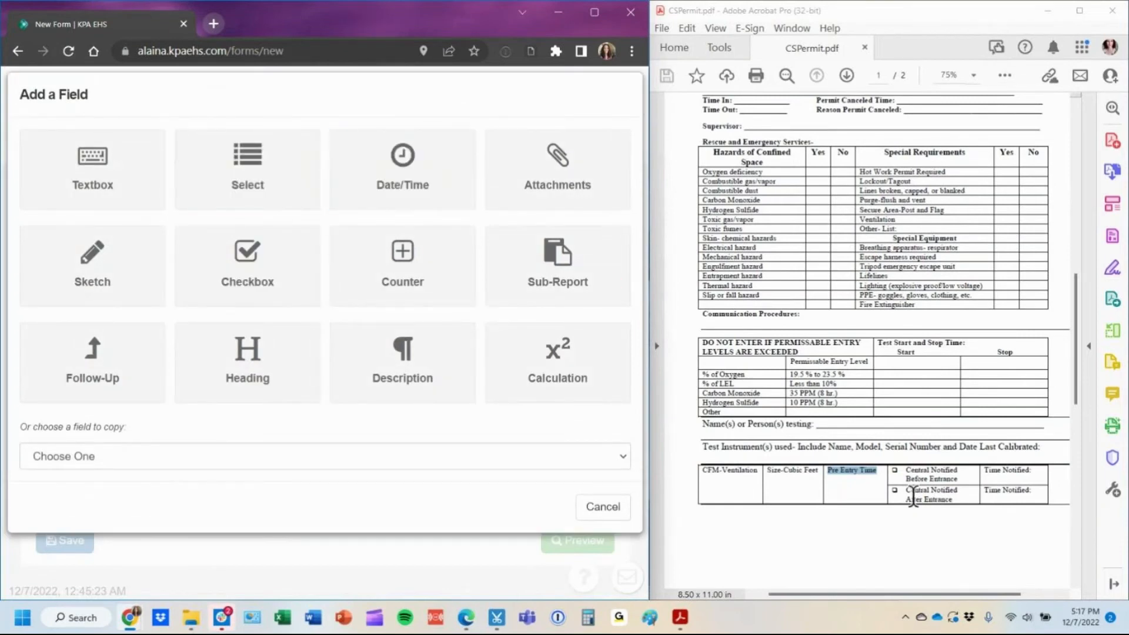
left_click(266, 166)
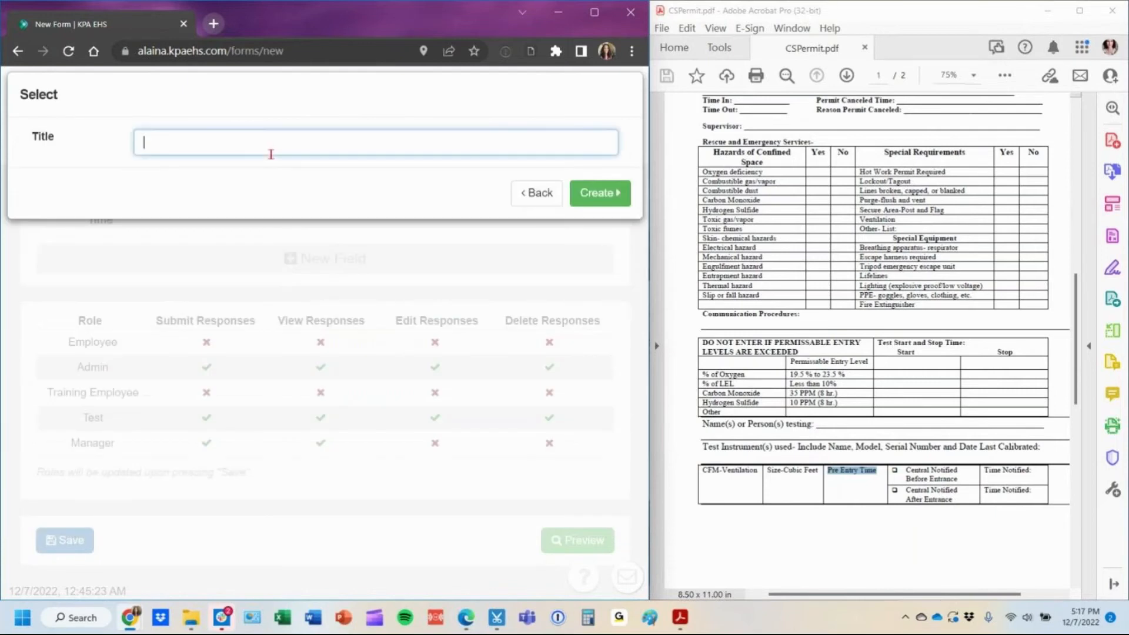
type("Notification")
key("Return")
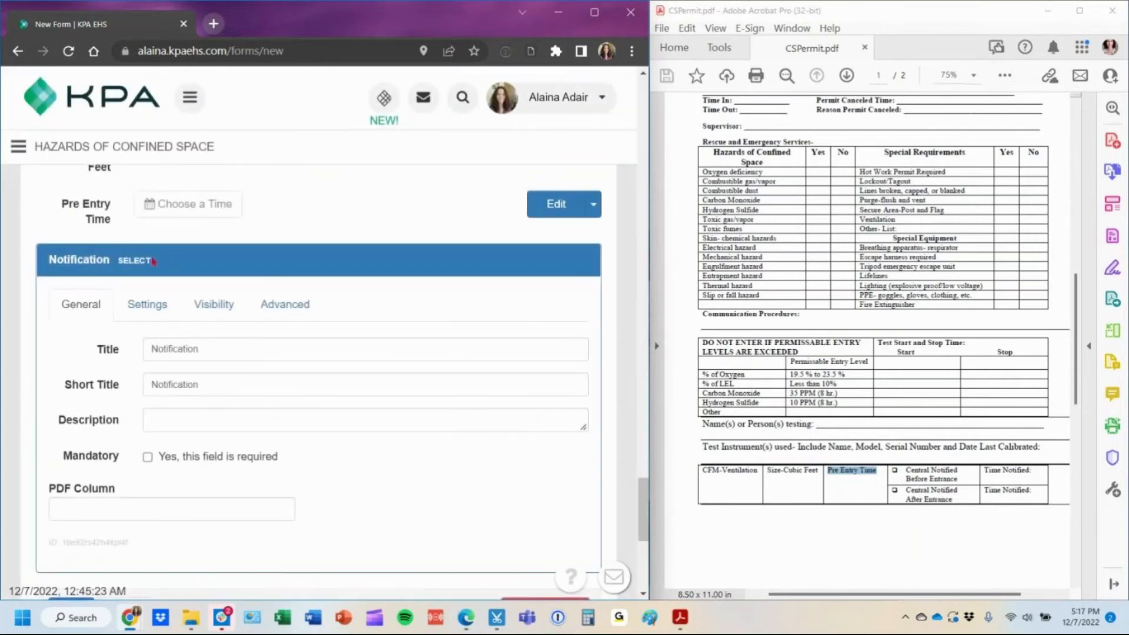
left_click(142, 315)
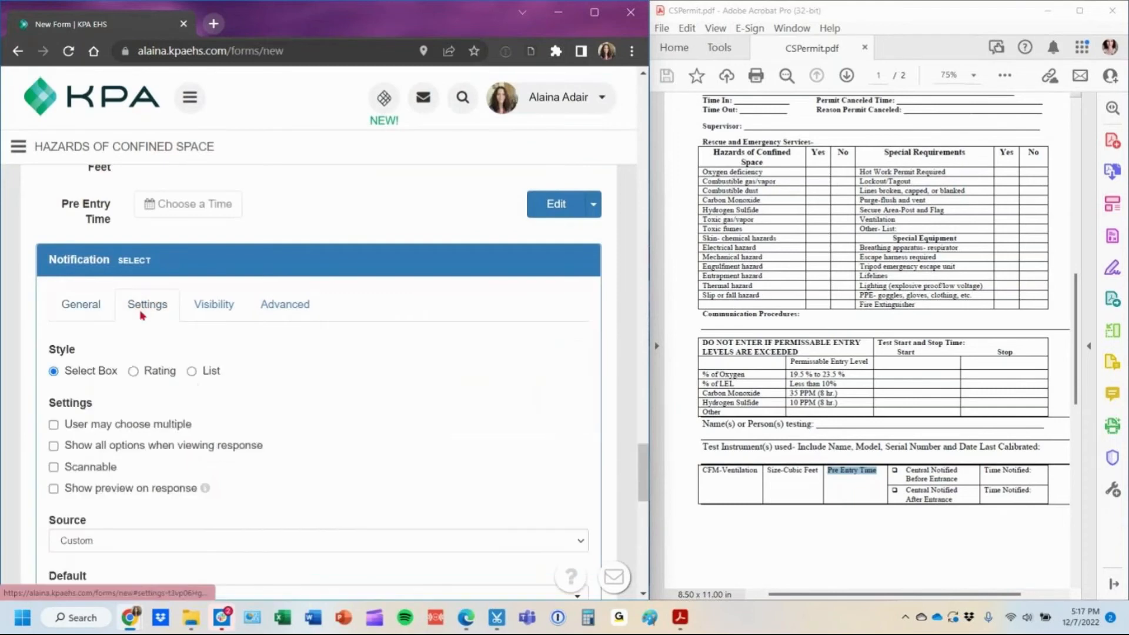
left_click(154, 371)
scroll(194, 330, "down", 2)
left_click(208, 294)
Add the first Notification item, copying "Central Notified Before Entrance" from the permit PDF as its name.
scroll(209, 294, "down", 5)
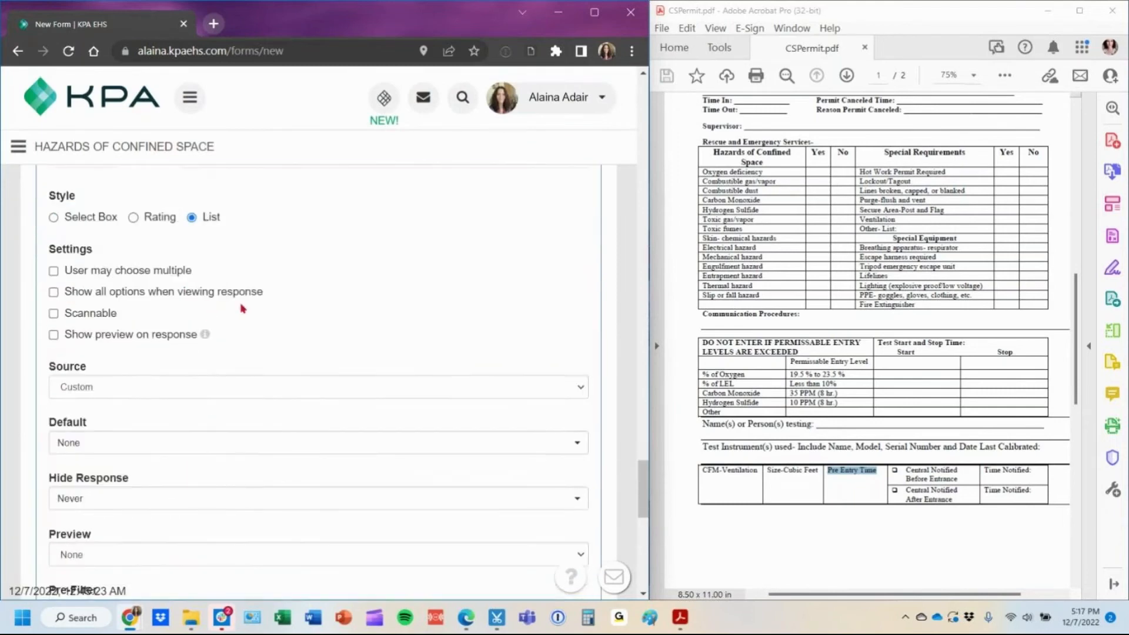
left_click(82, 464)
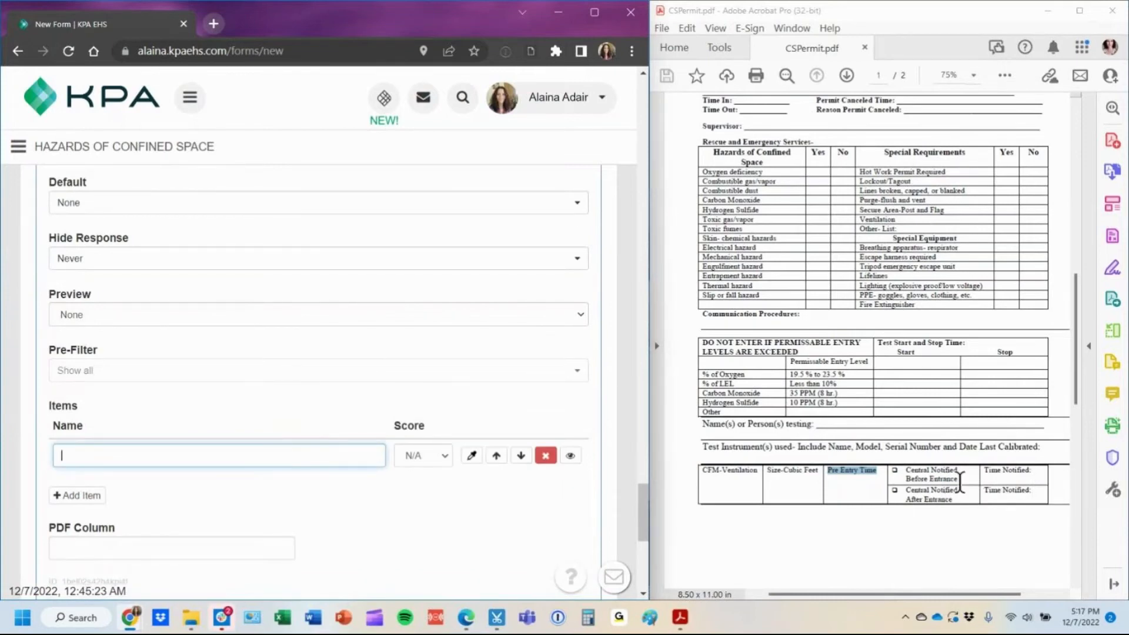
left_click_drag(959, 482, 905, 469)
key("ctrl+c")
left_click(206, 456)
key("ctrl+v")
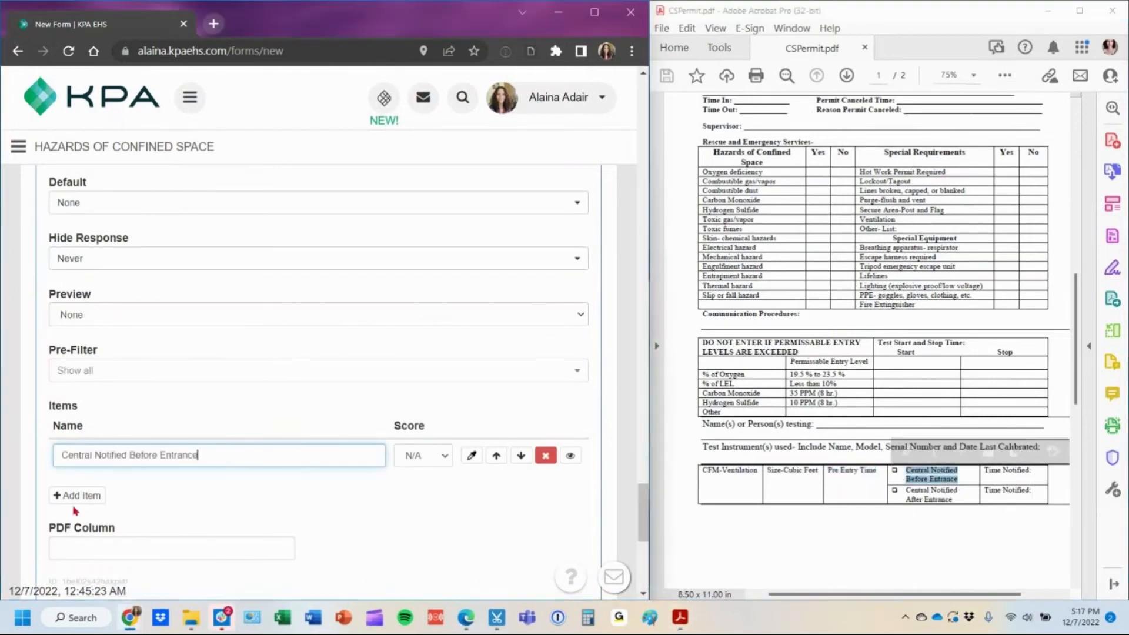
Add a second Notification item named "Central Notified After Entrance" and finish the field.
left_click(77, 496)
key("ctrl+v")
double_click(148, 487)
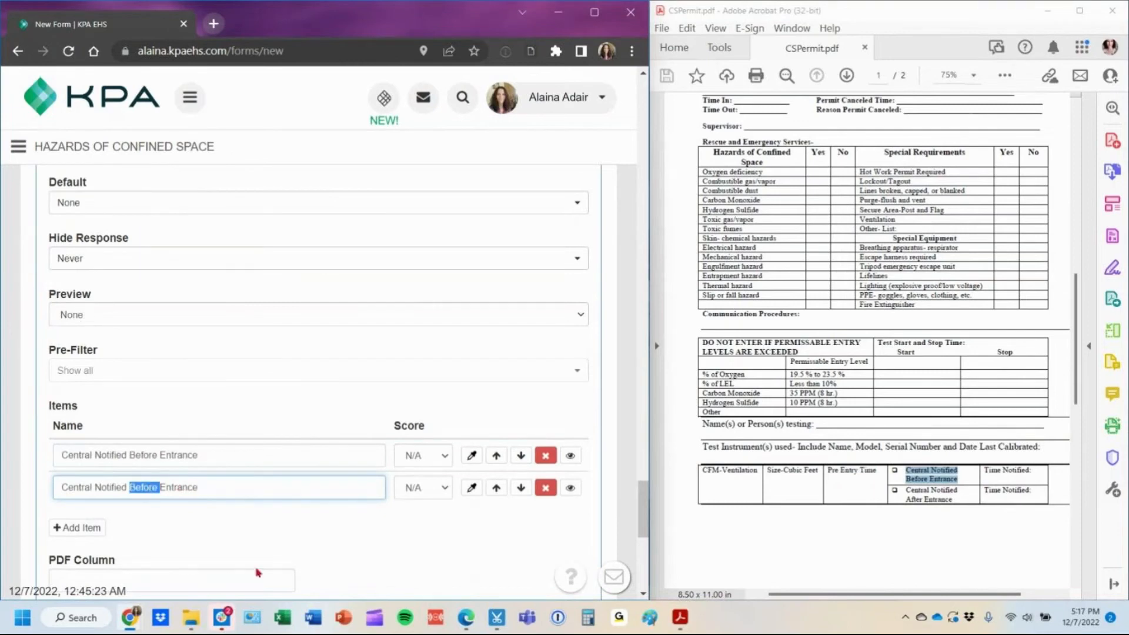
type("After")
scroll(206, 450, "down", 3)
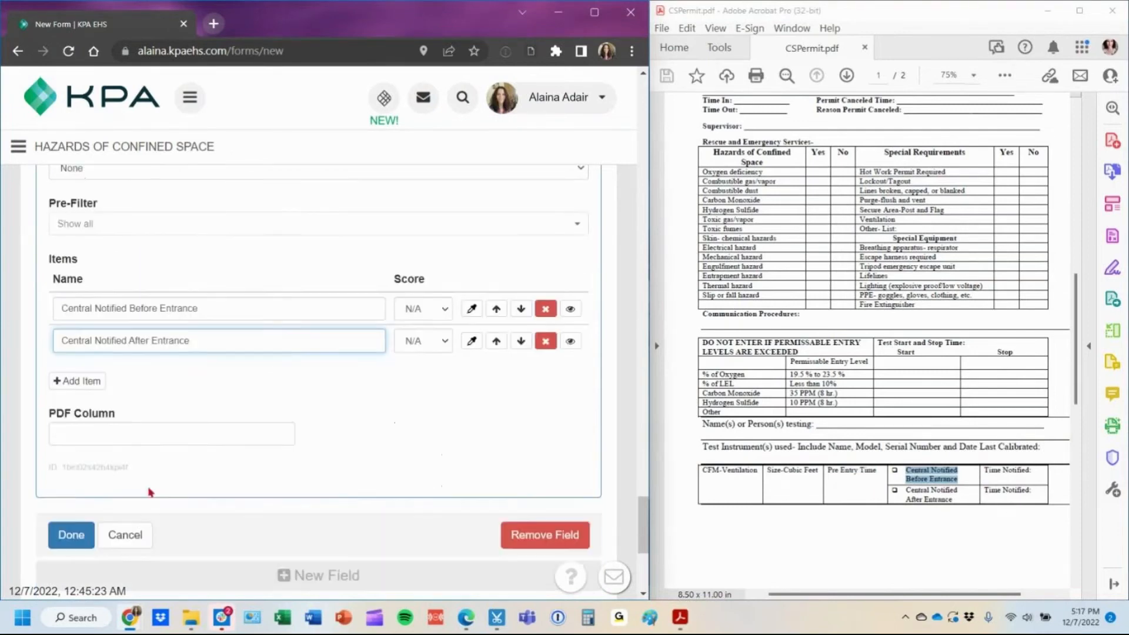
left_click(69, 527)
Add a Date/Time field titled "Time Notified" with Date set to No and Time to Yes, and finish it.
scroll(467, 343, "up", 1)
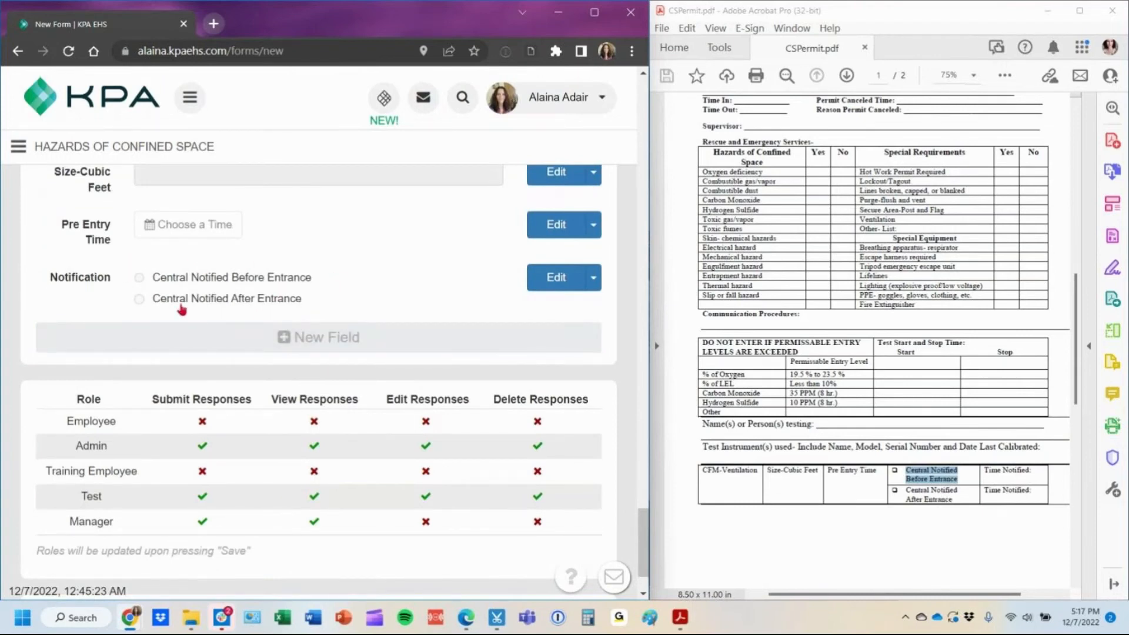
left_click(263, 344)
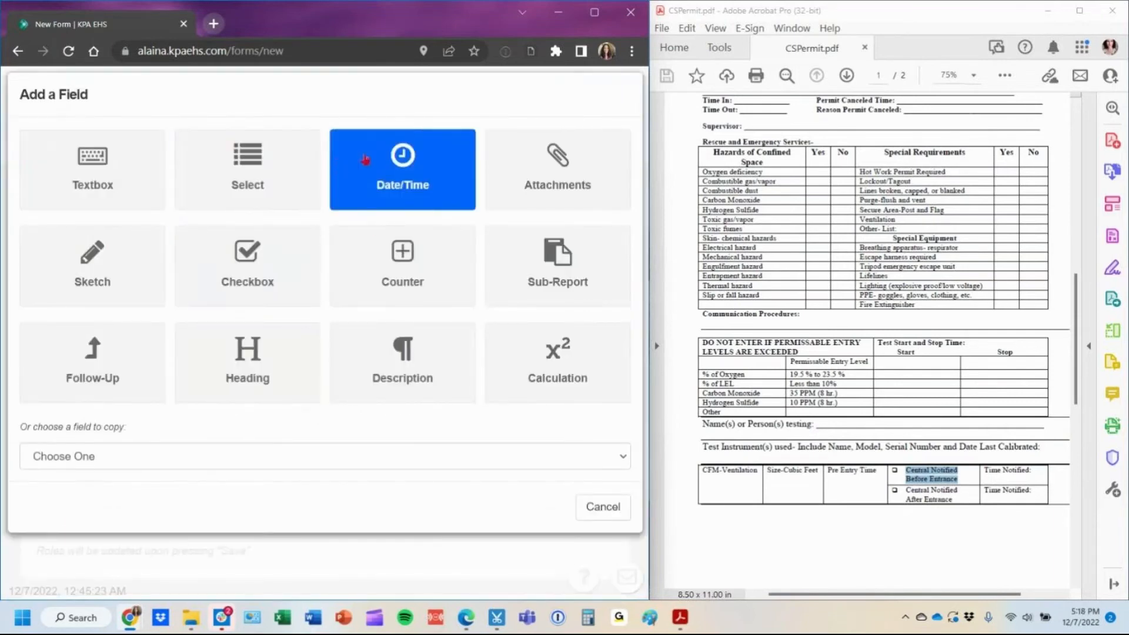
left_click(386, 178)
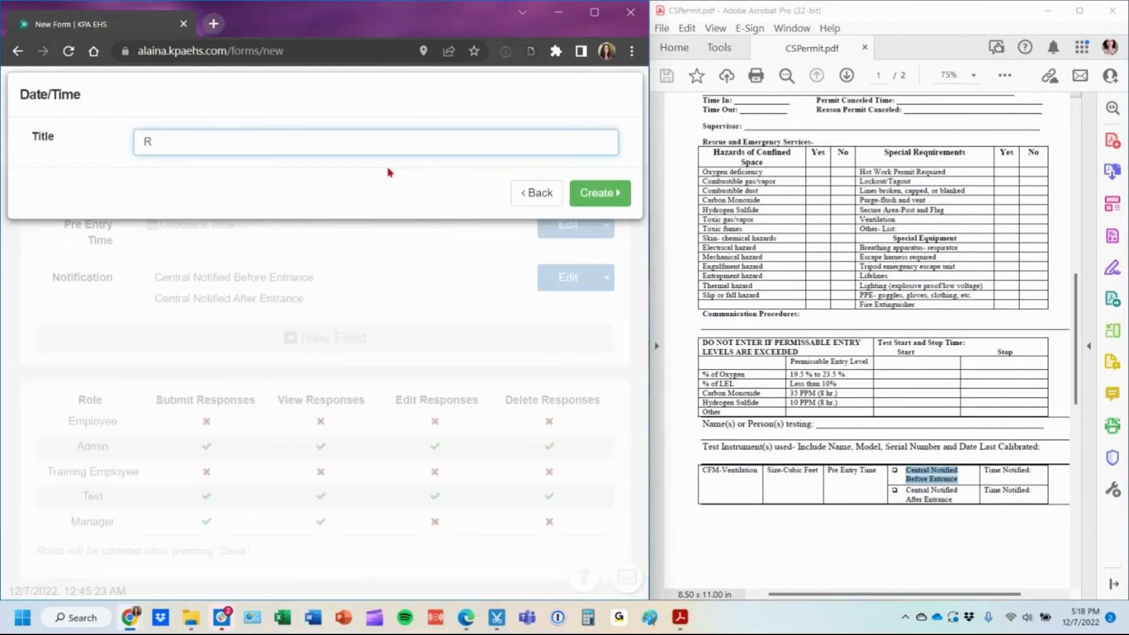
type("Time Notificed")
key("Return")
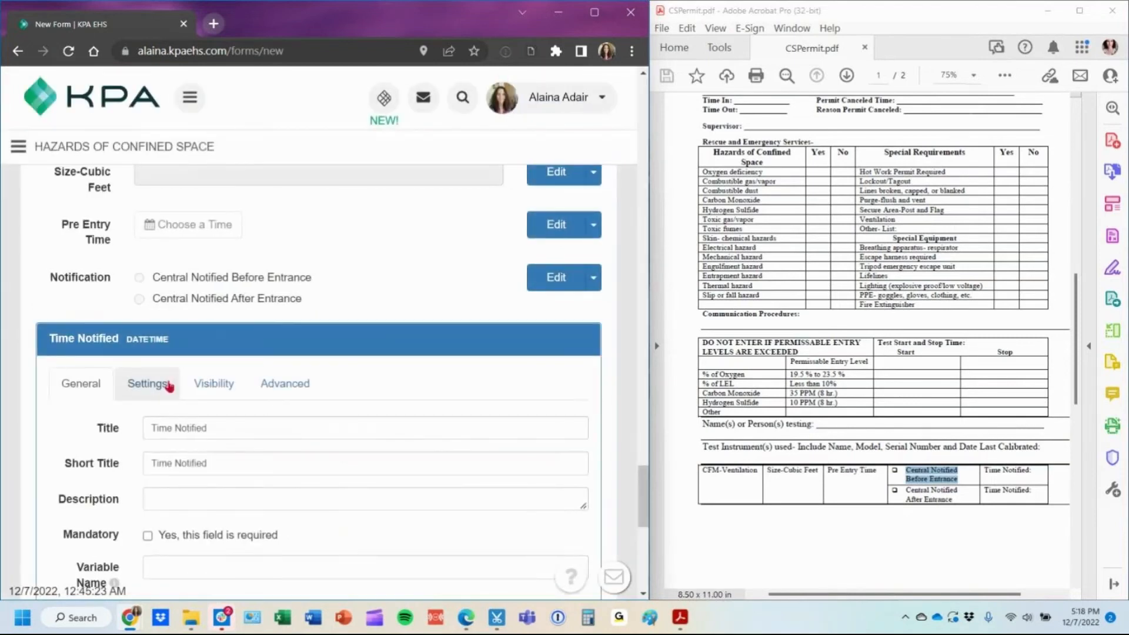
left_click(167, 385)
scroll(202, 438, "down", 4)
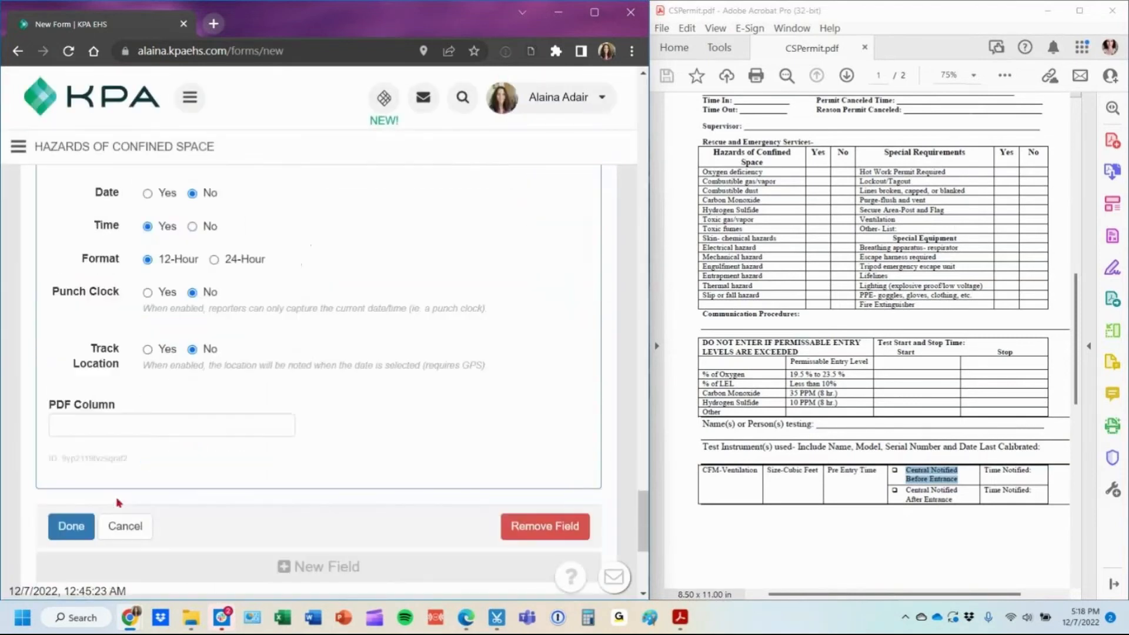
left_click(68, 526)
Add a Counter field titled "# of Authorized Entrants" for the permit PDF's Authorized Entrants section and finish it.
scroll(1008, 422, "down", 5)
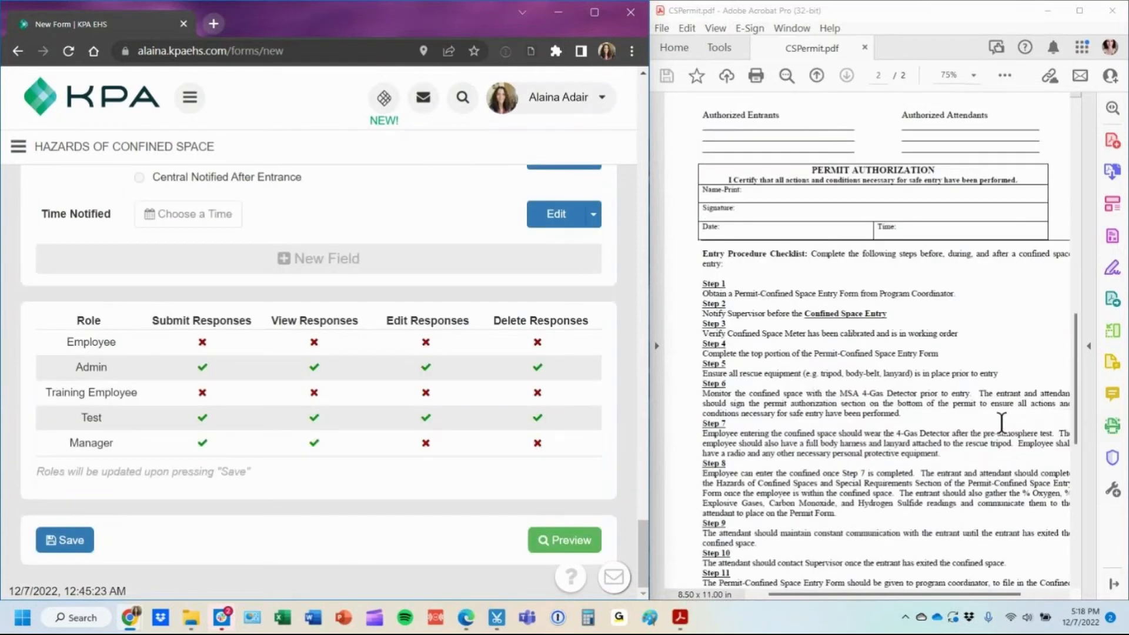
scroll(1001, 422, "up", 5)
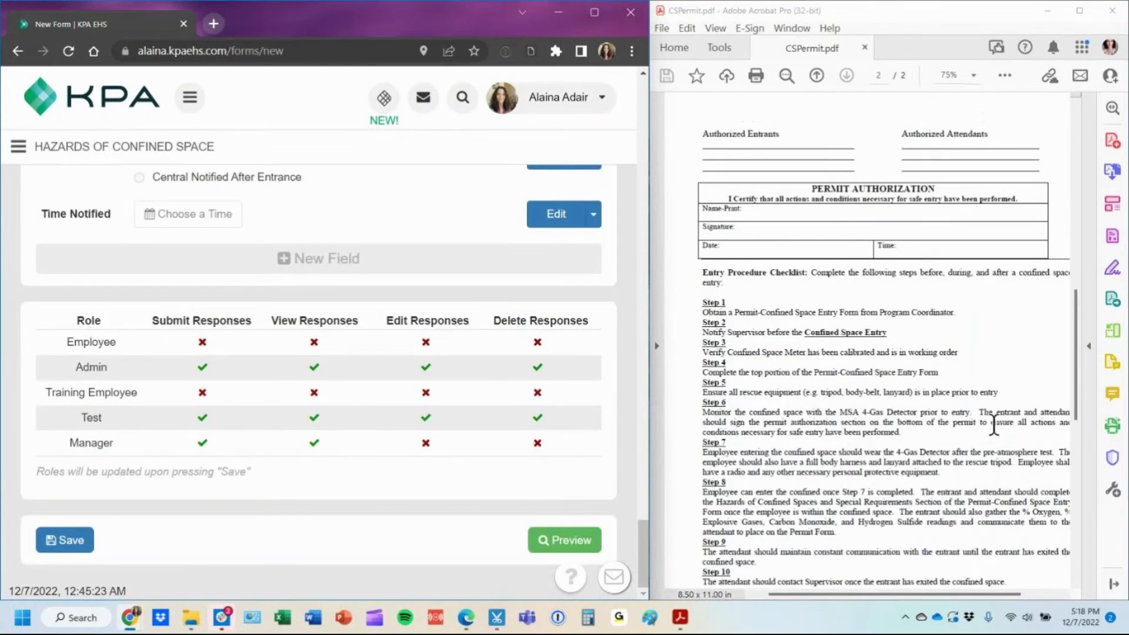
scroll(995, 430, "down", 5)
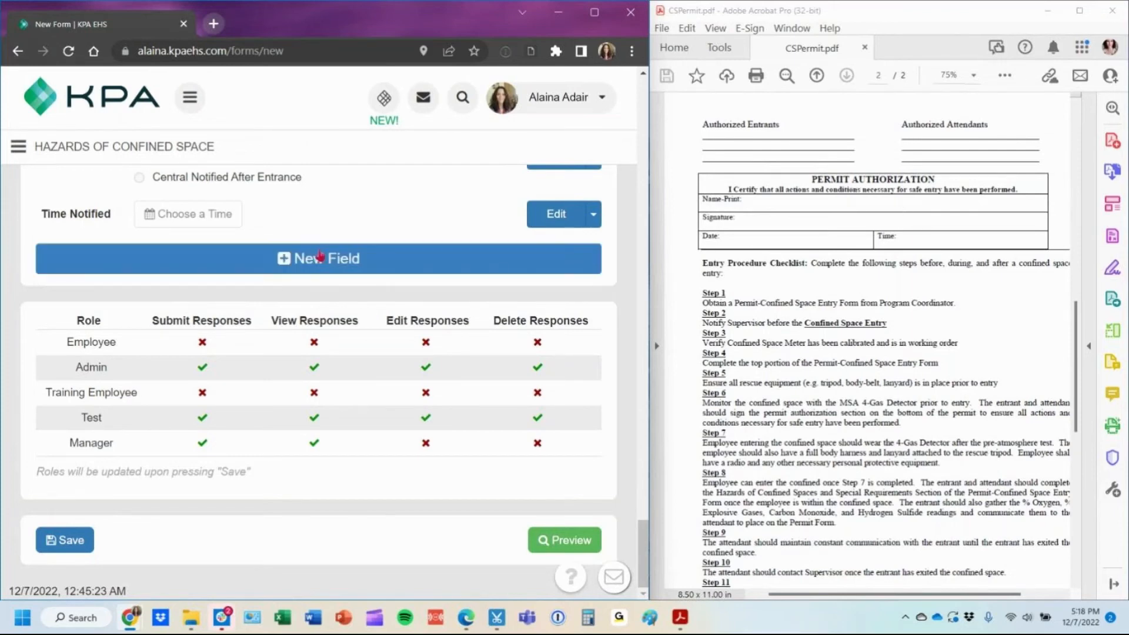
left_click(318, 262)
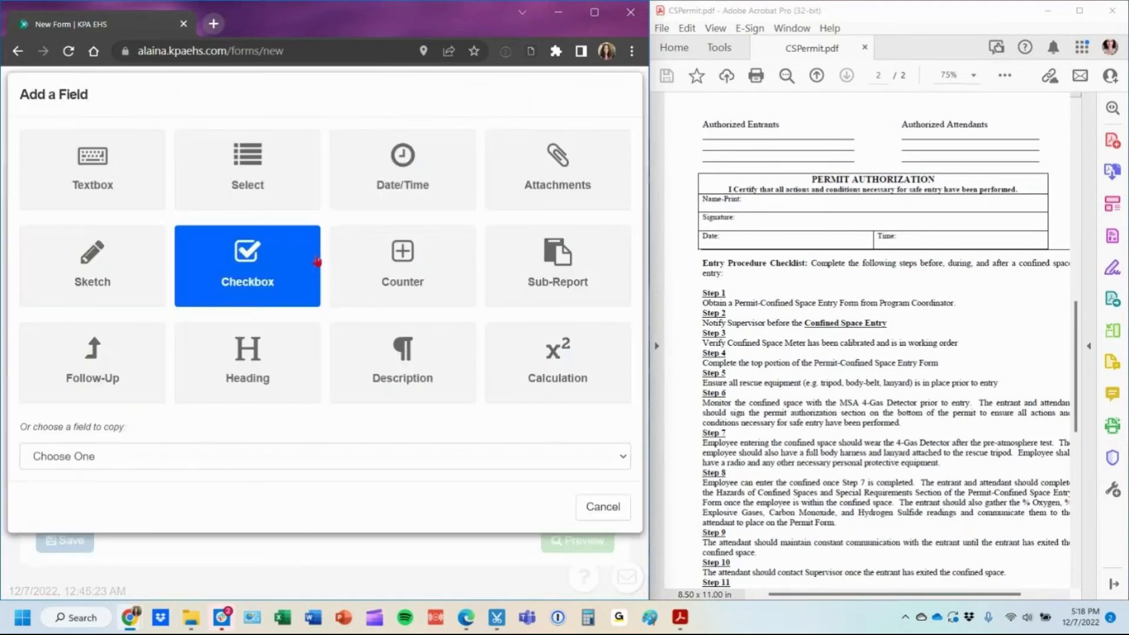
left_click(416, 276)
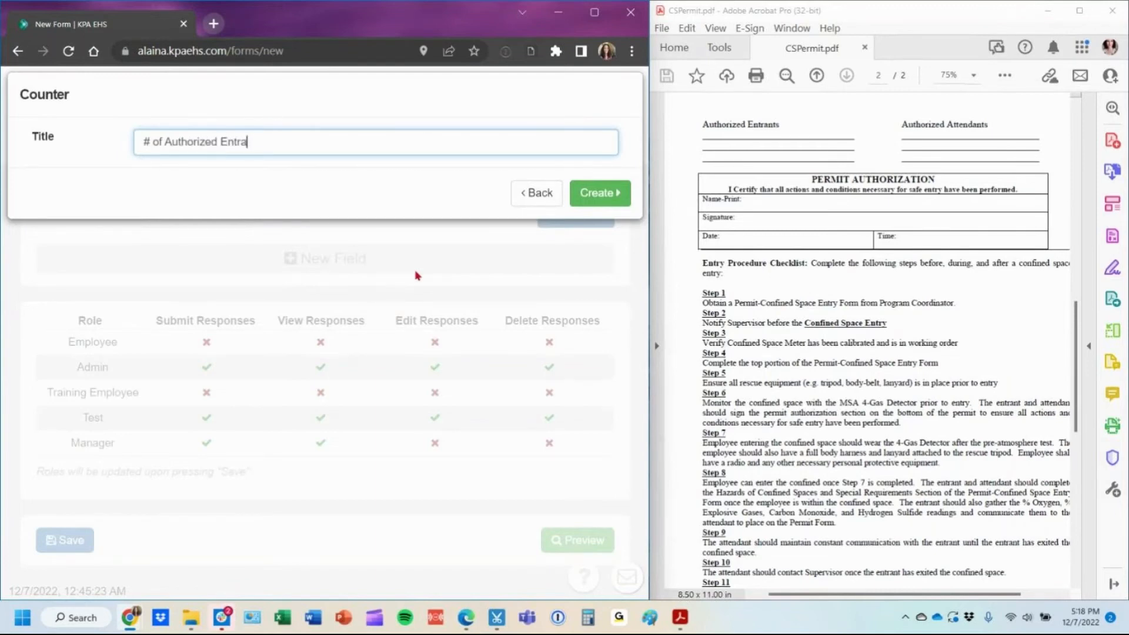
key("Return")
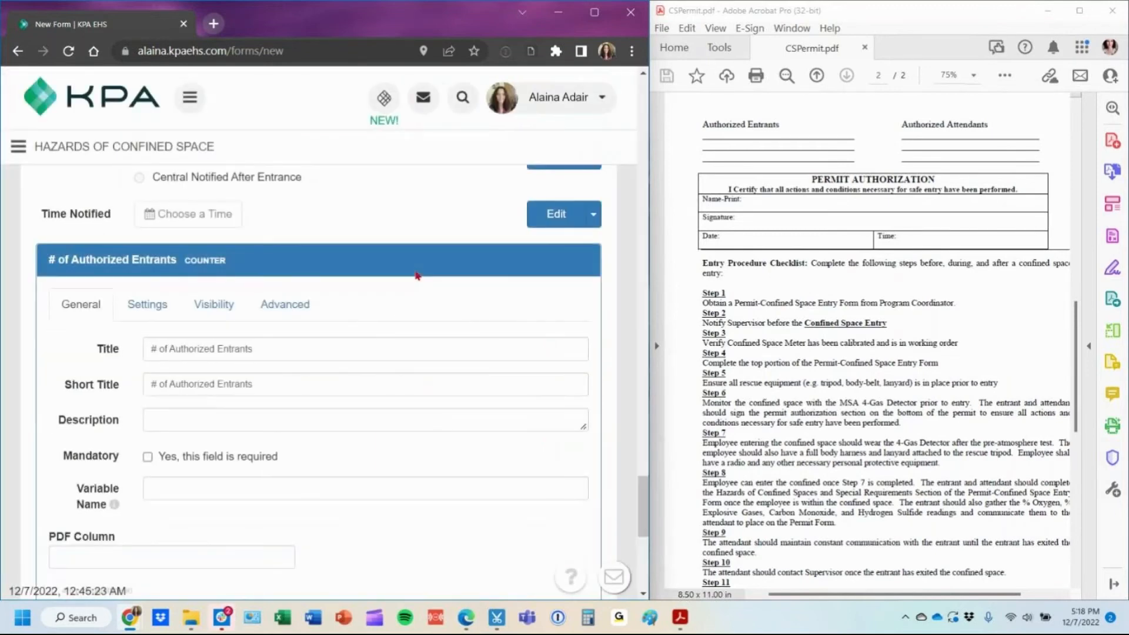
left_click(59, 502)
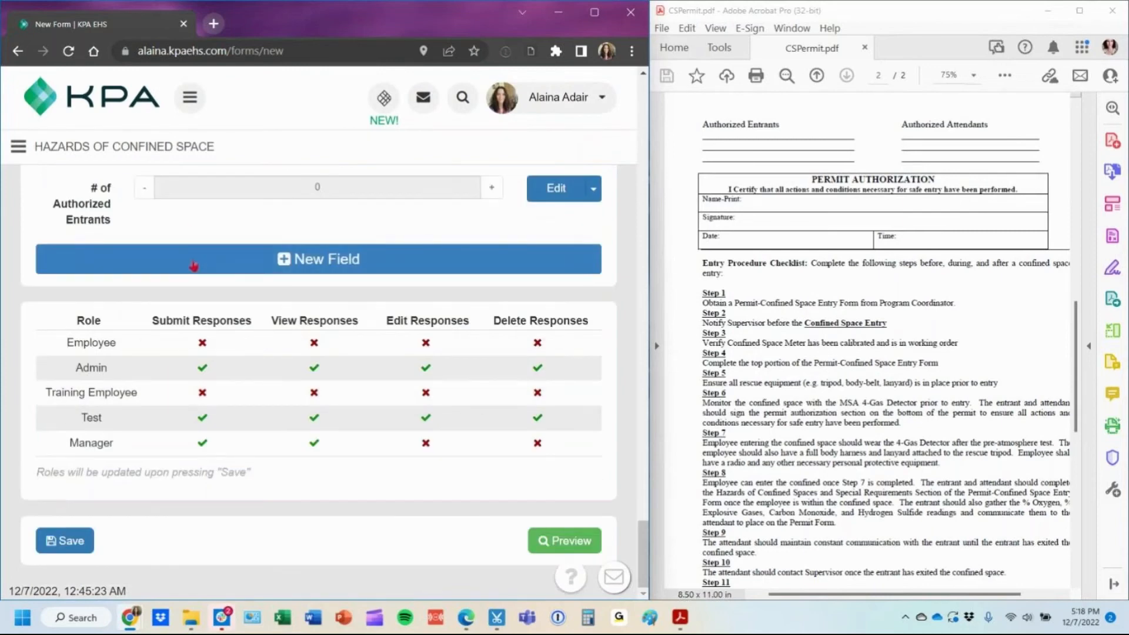
Create a Select field titled "Entrant Name" below the # of Authorized Entrants counter.
left_click(193, 266)
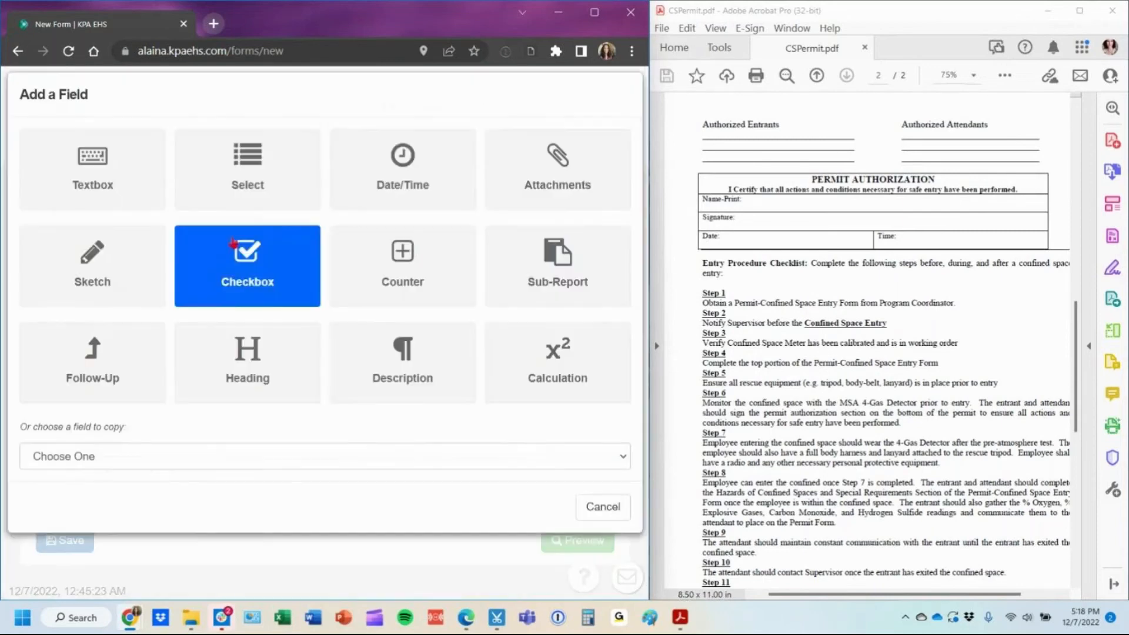
left_click(267, 160)
type("Ent")
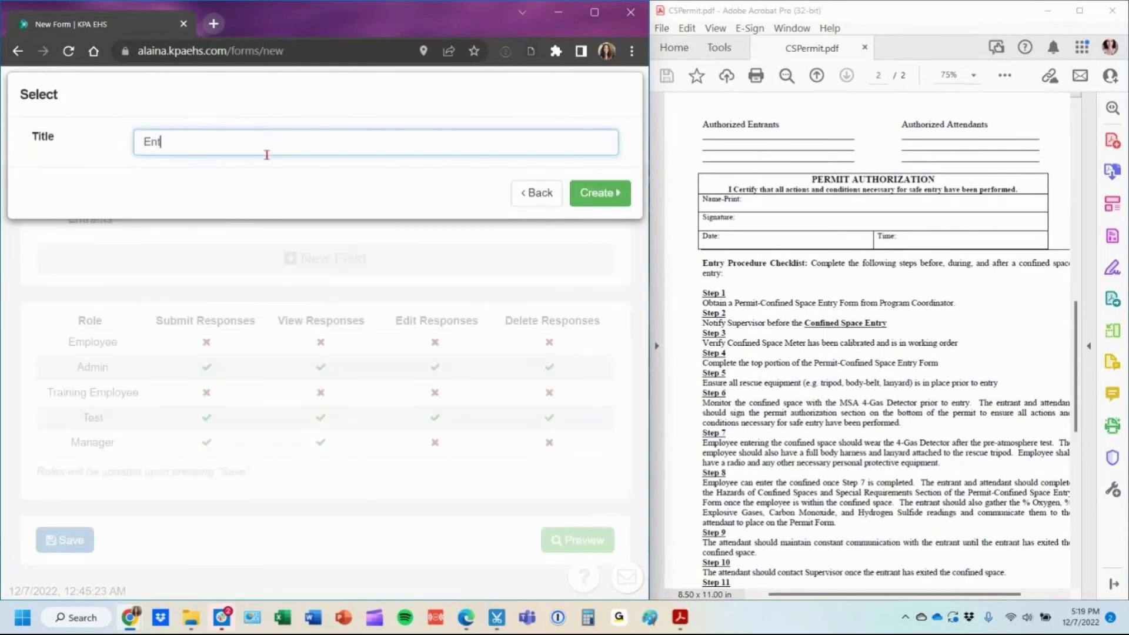
type("rant Name")
key("Return")
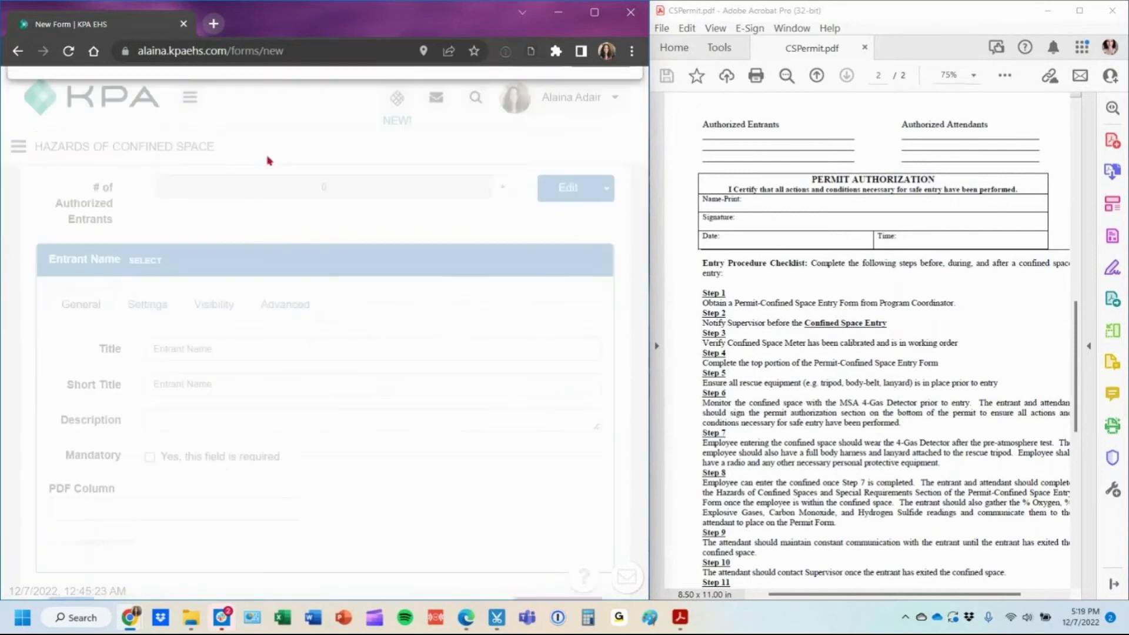
Set the source of the Entrant Name field's options to Employee.
left_click(142, 303)
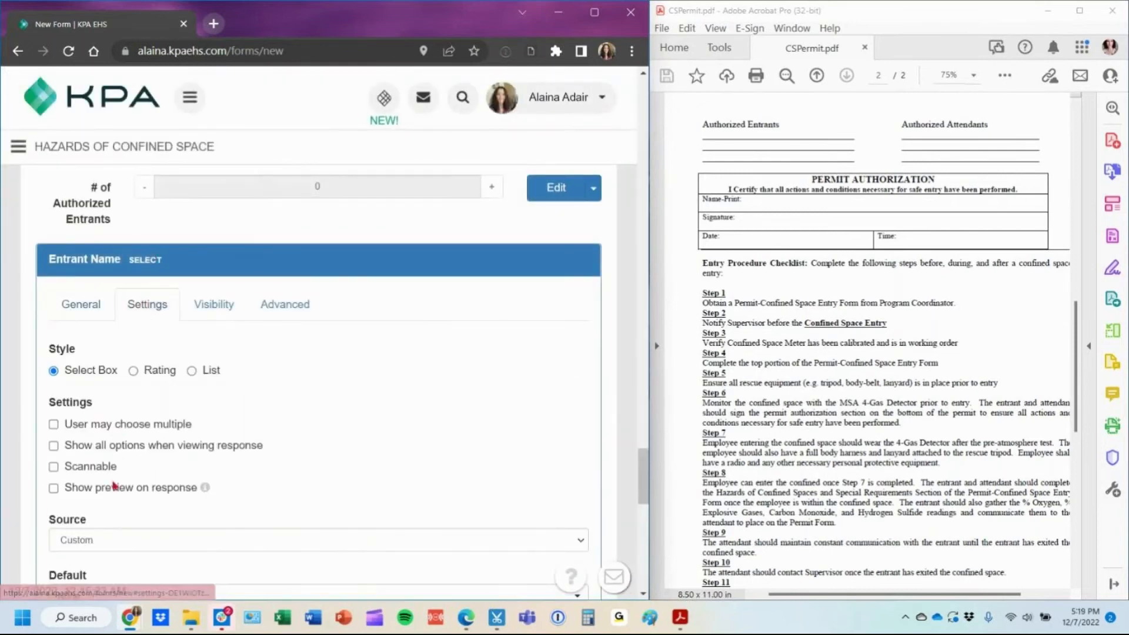
scroll(120, 458, "down", 3)
left_click(123, 388)
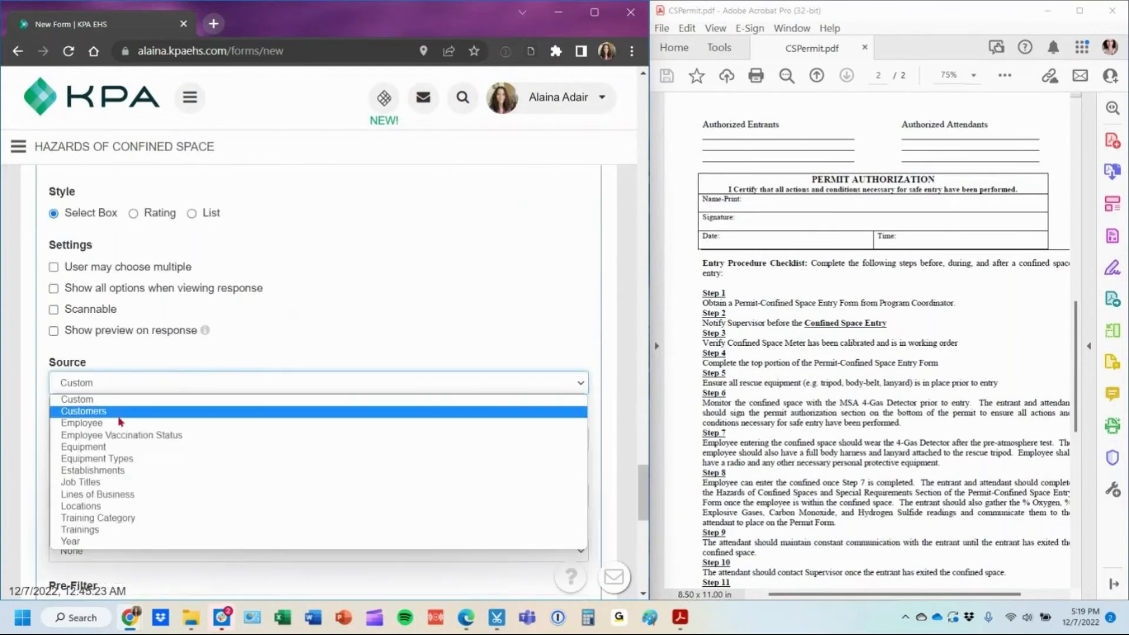
left_click(118, 423)
Enable Hide On Form for the Entrant Name field.
scroll(120, 426, "up", 3)
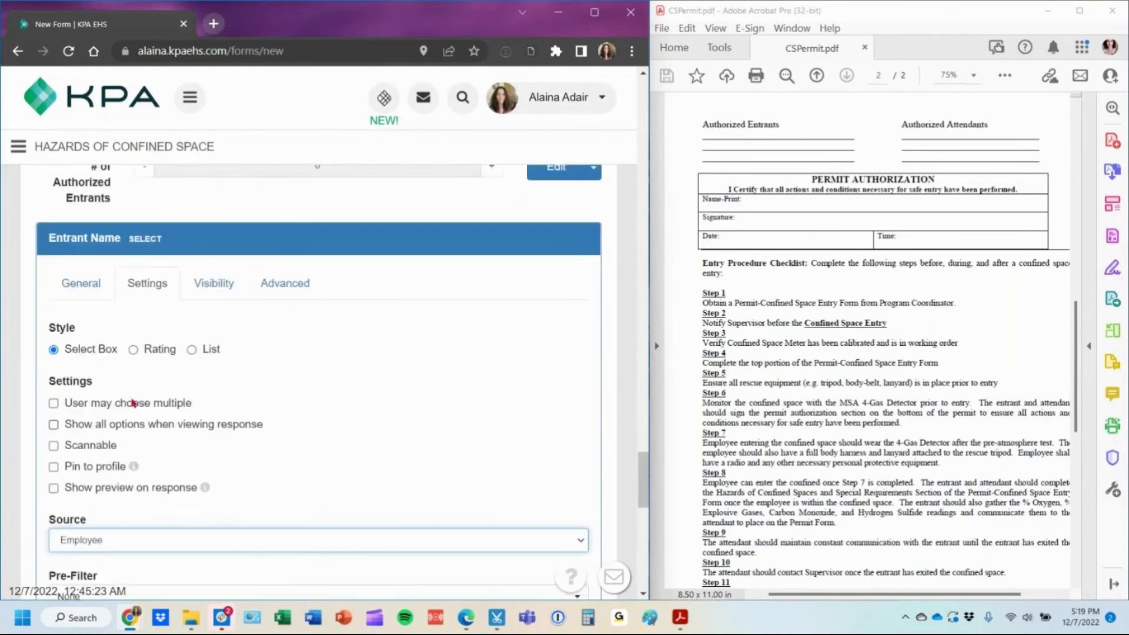
left_click(305, 305)
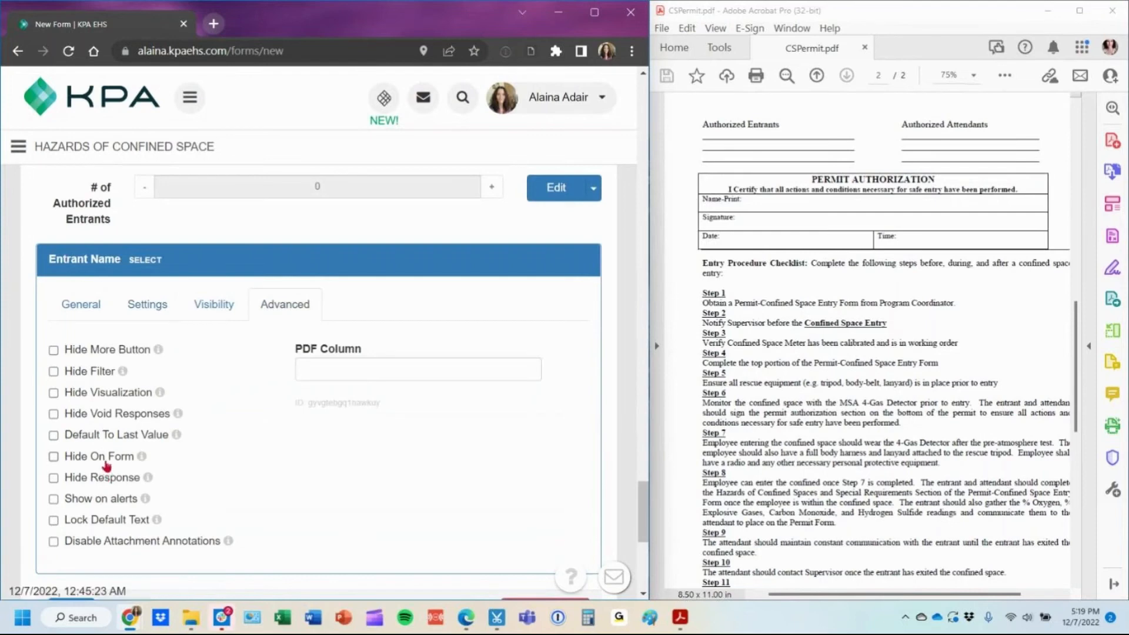
scroll(213, 472, "down", 2)
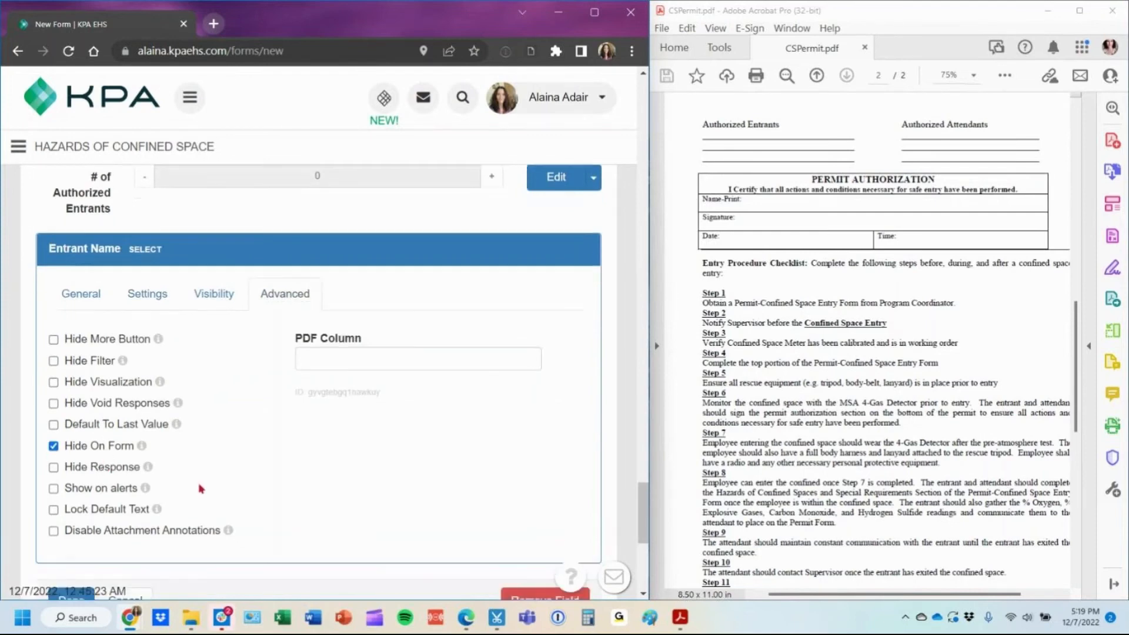
Finish the Entrant Name field and create a Sketch field titled "Signature" below it.
left_click(70, 531)
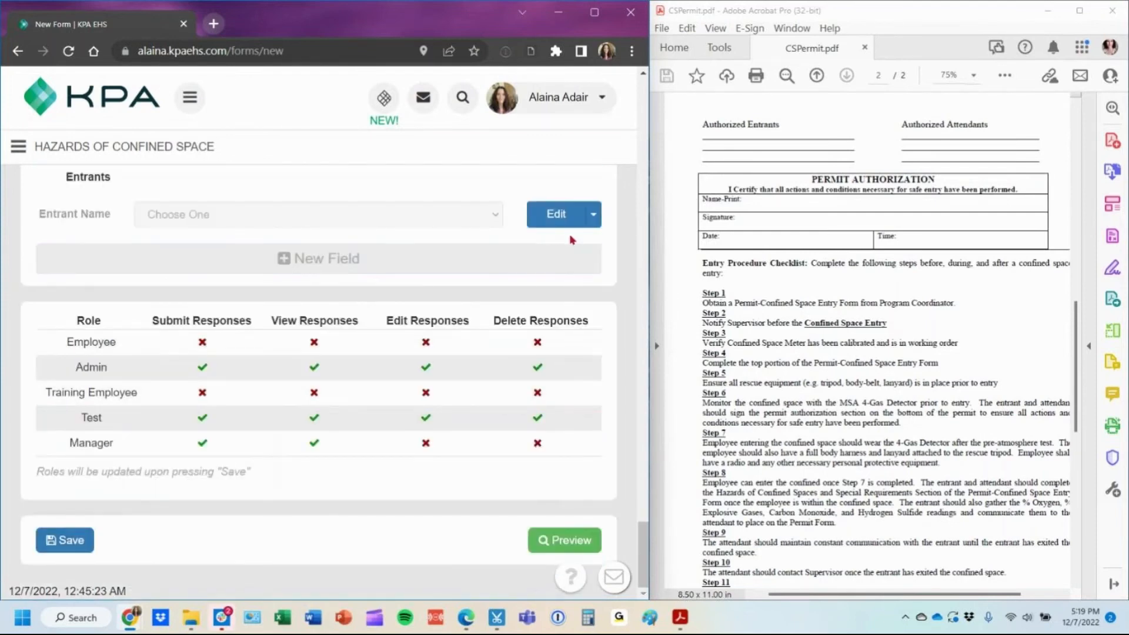
left_click(461, 259)
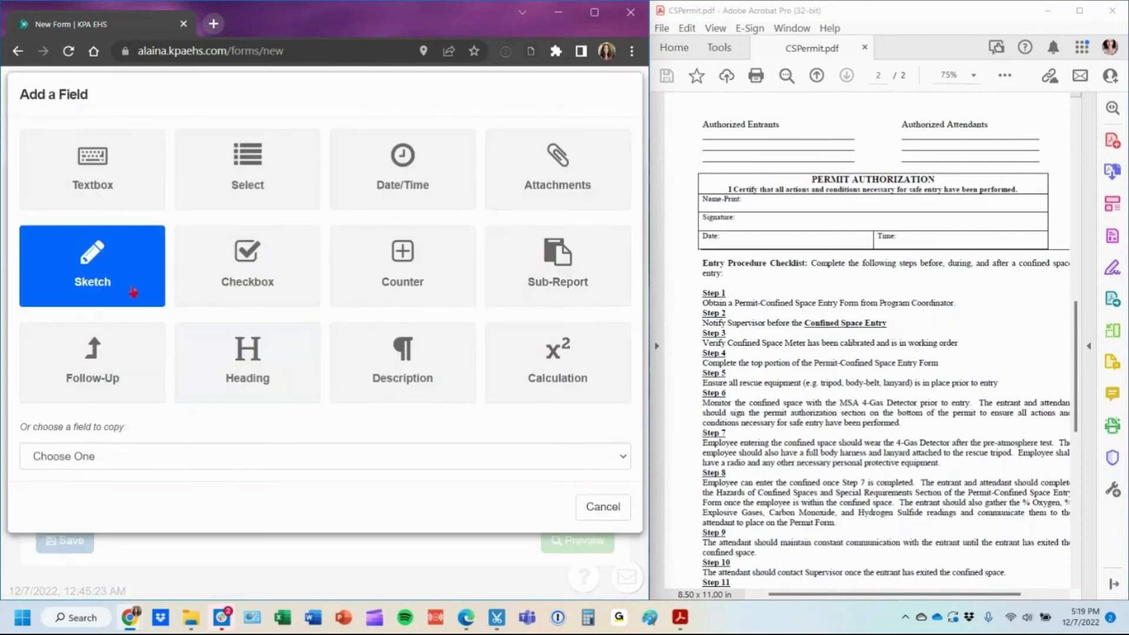
left_click(133, 291)
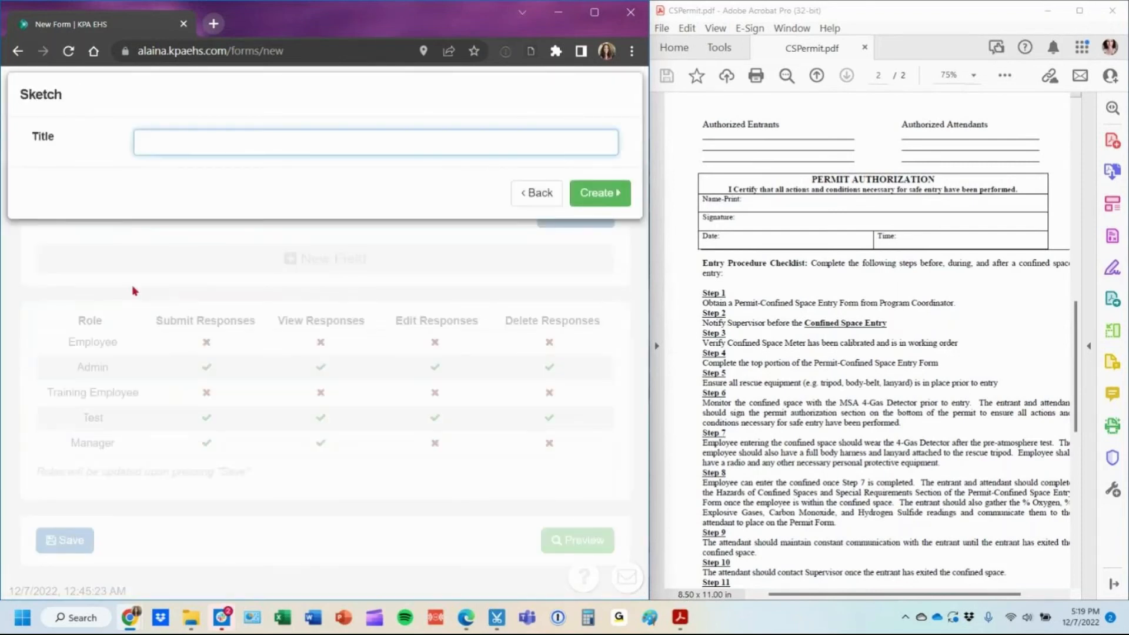
type("Signature")
key("Return")
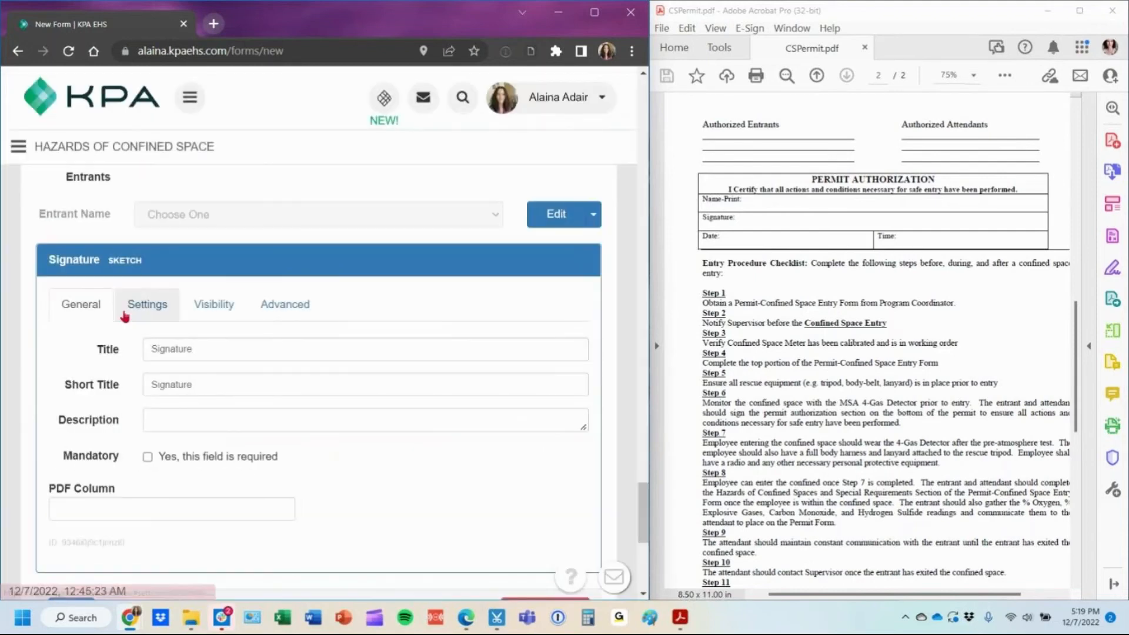
Set the Signature field's background to Signature Line, enable Hide On Form for it and finish the field.
left_click(147, 304)
left_click(169, 353)
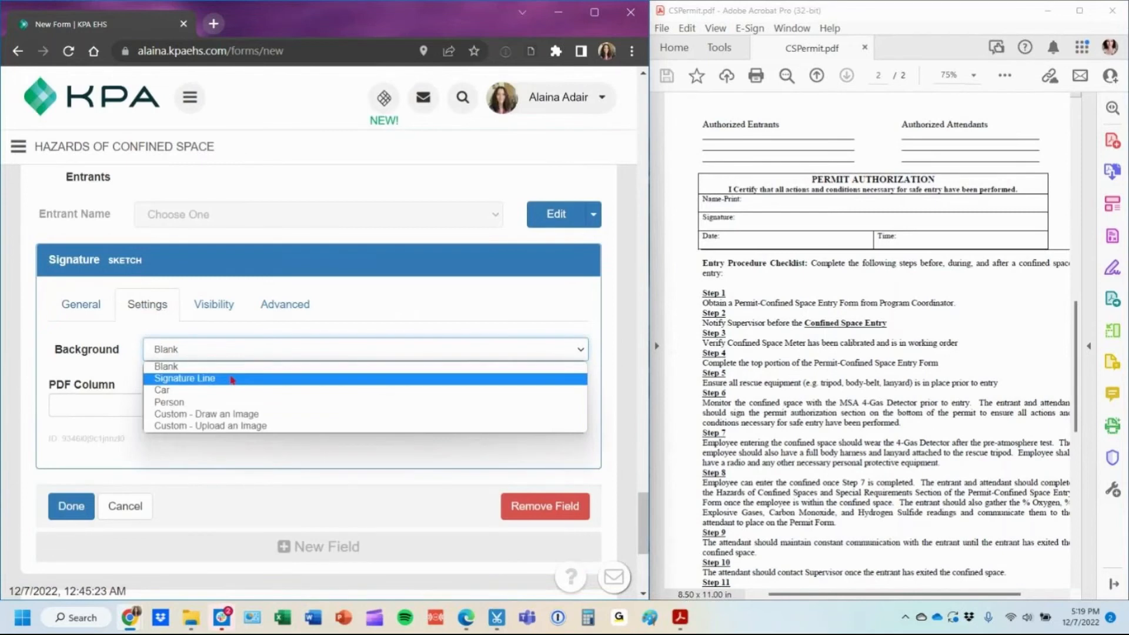
left_click(233, 378)
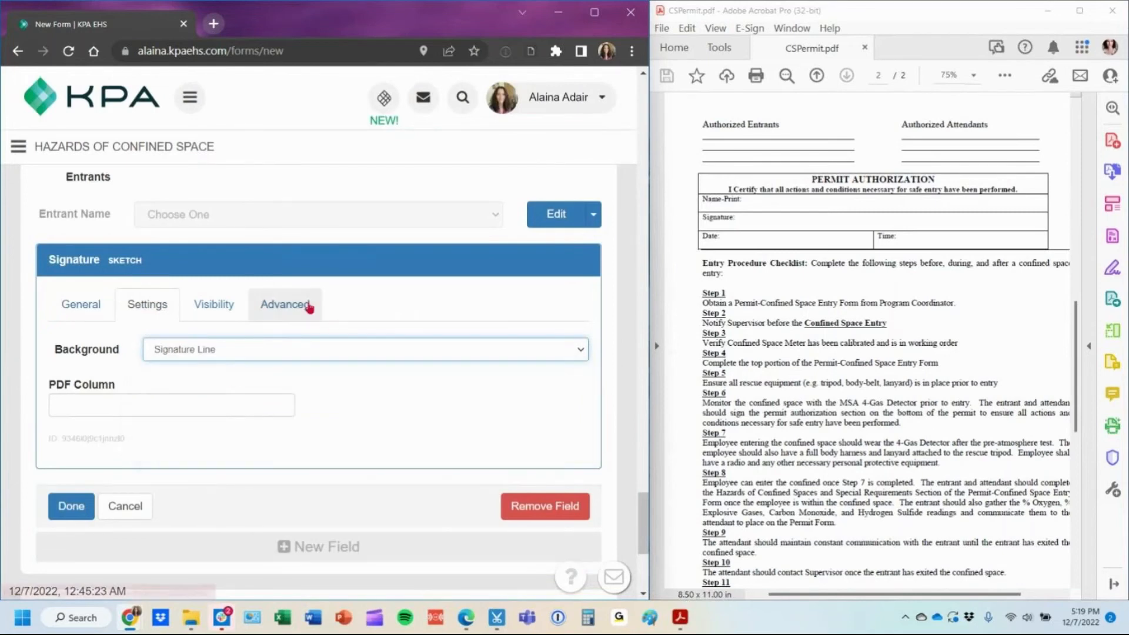
left_click(308, 305)
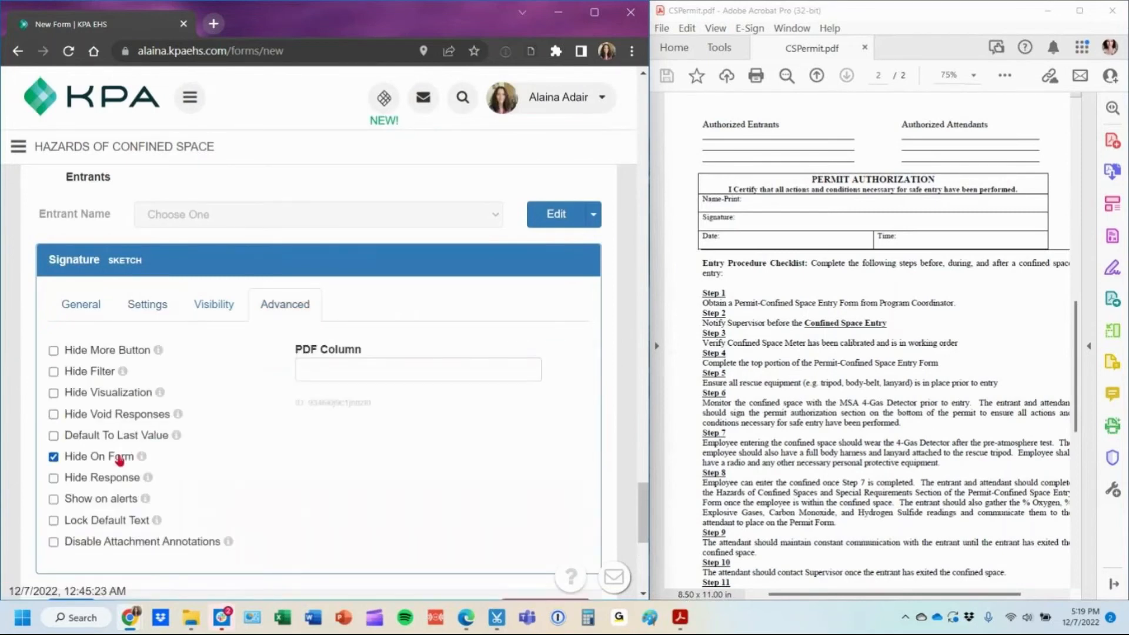
scroll(141, 461, "down", 2)
left_click(71, 533)
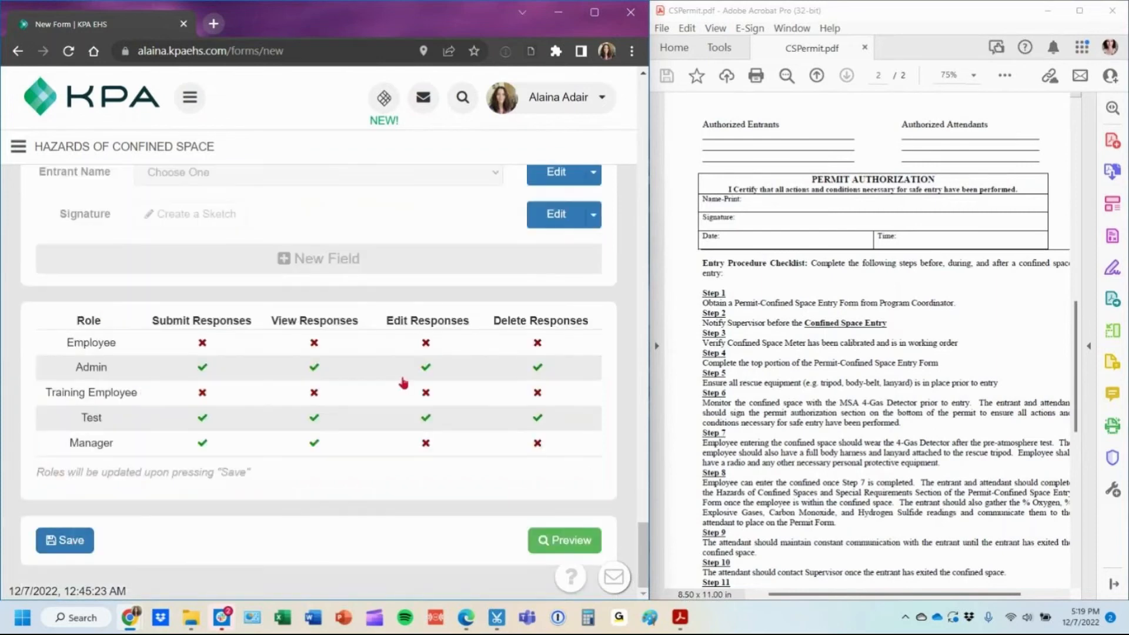
Create a Date/Time field titled "Date/Time signed" below the Signature field.
left_click(234, 271)
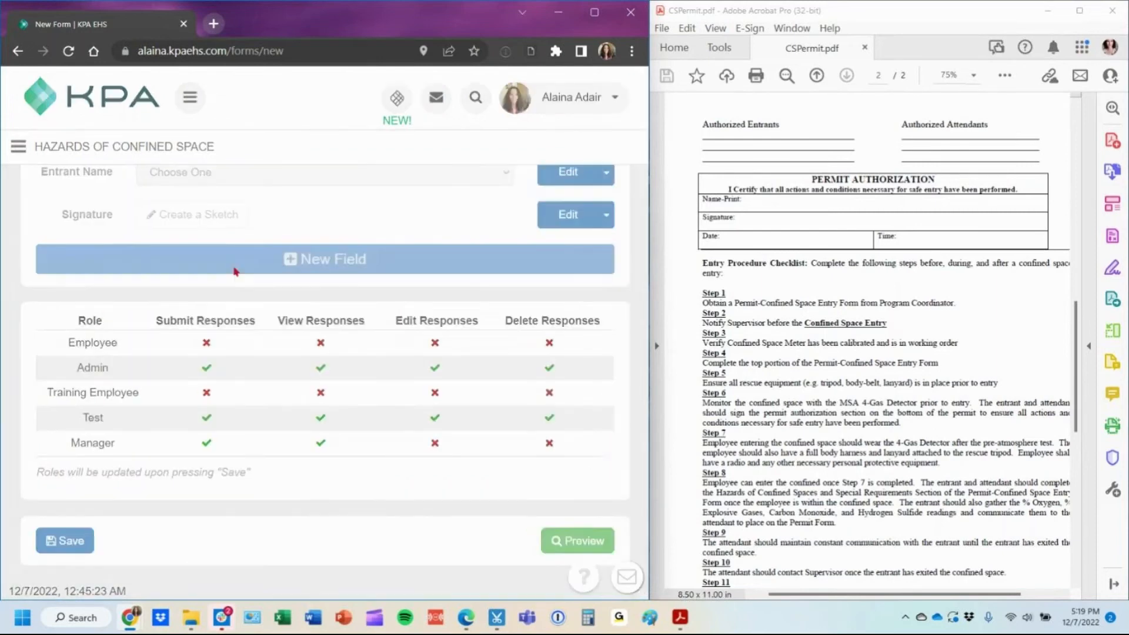
left_click(401, 191)
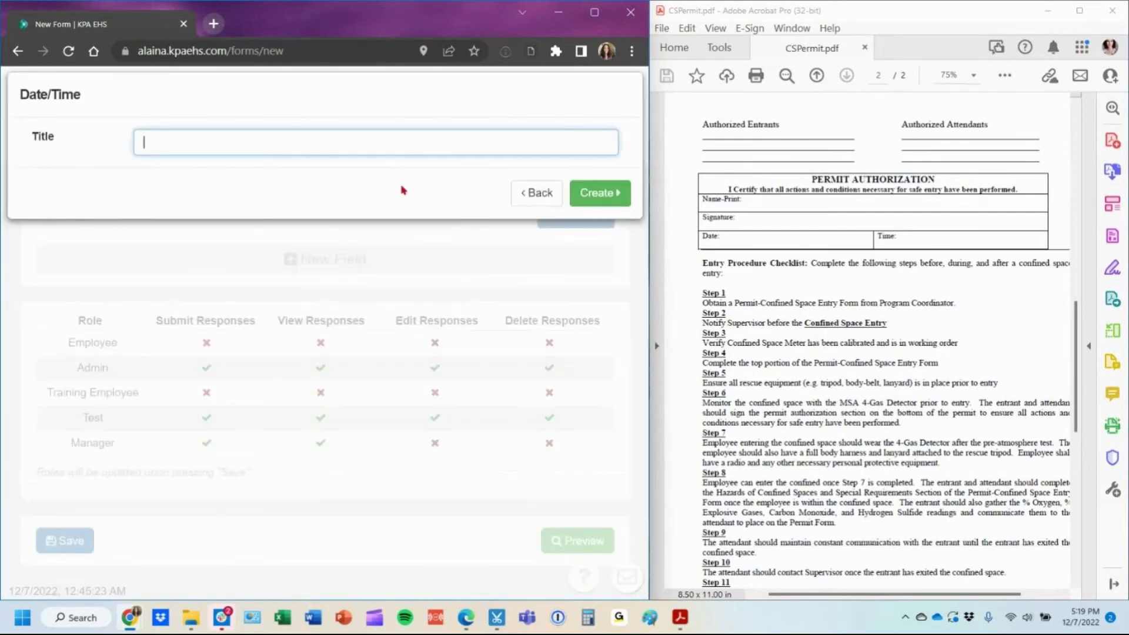
type("Date/Time signed")
key("Return")
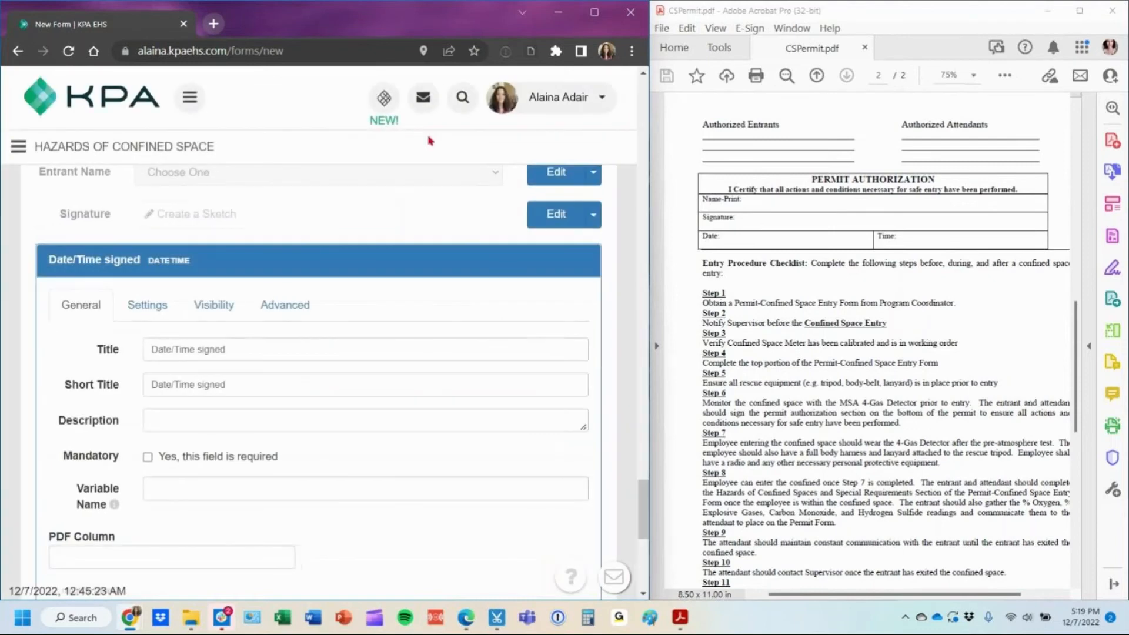
Enable Punch Clock and Hide On Form for the Date/Time signed field and finish it.
left_click(147, 305)
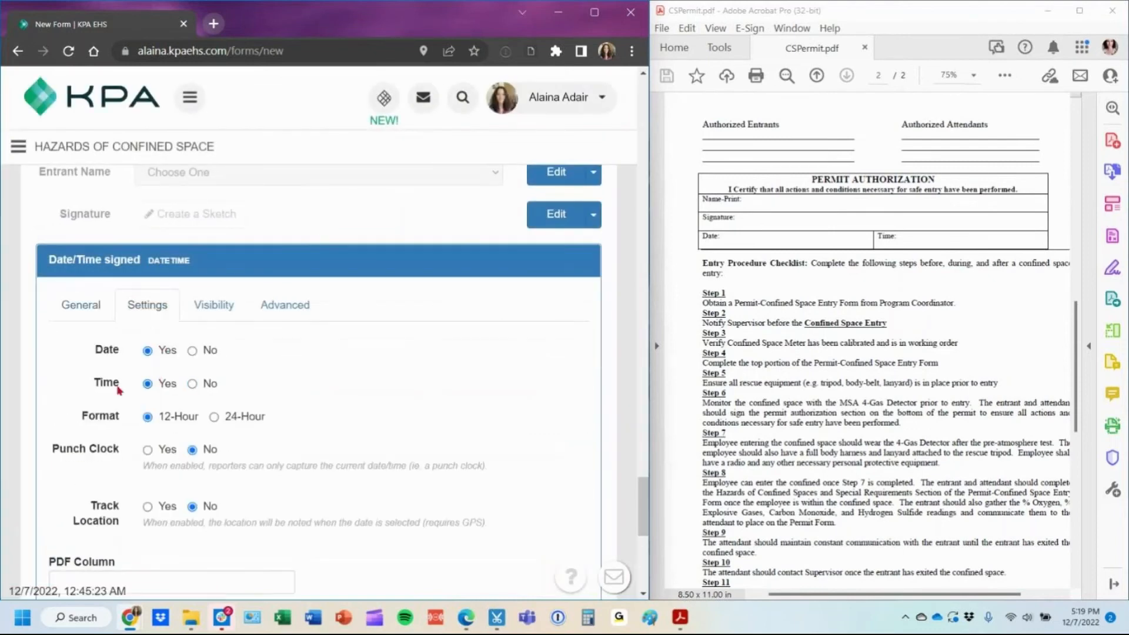
left_click(147, 450)
scroll(203, 450, "down", 4)
scroll(282, 388, "up", 5)
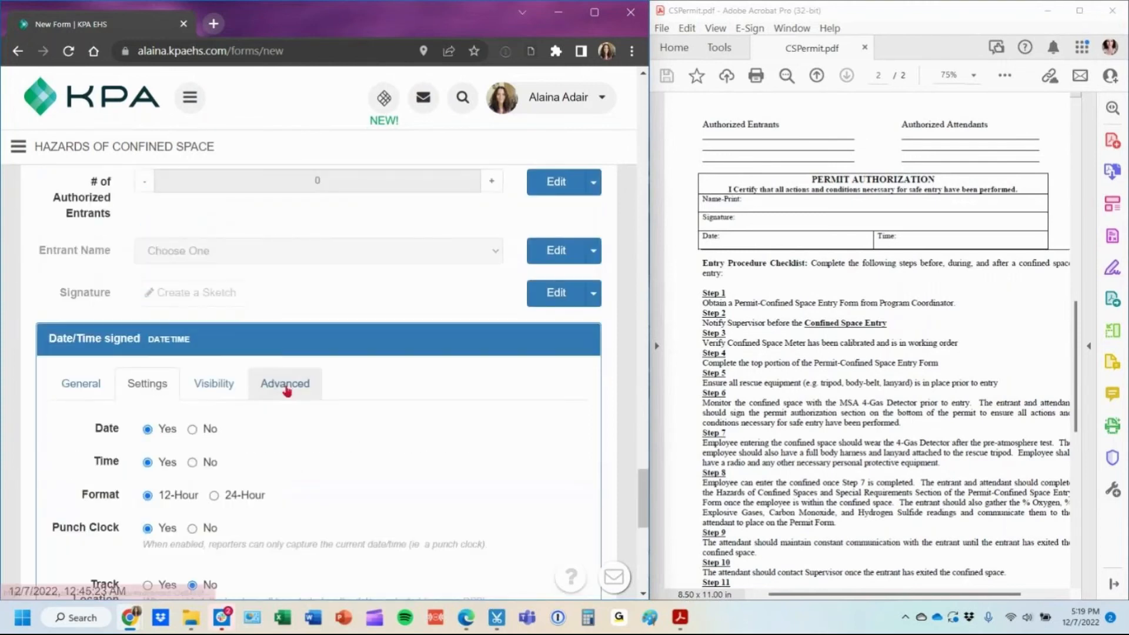
left_click(286, 388)
scroll(265, 388, "down", 3)
left_click(98, 385)
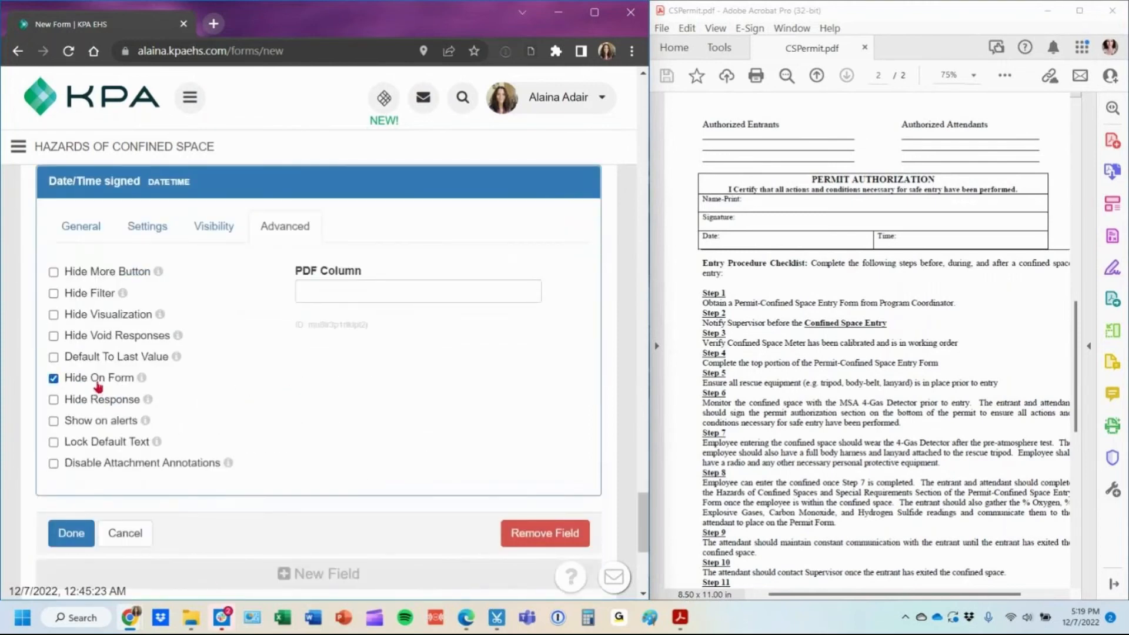
left_click(71, 533)
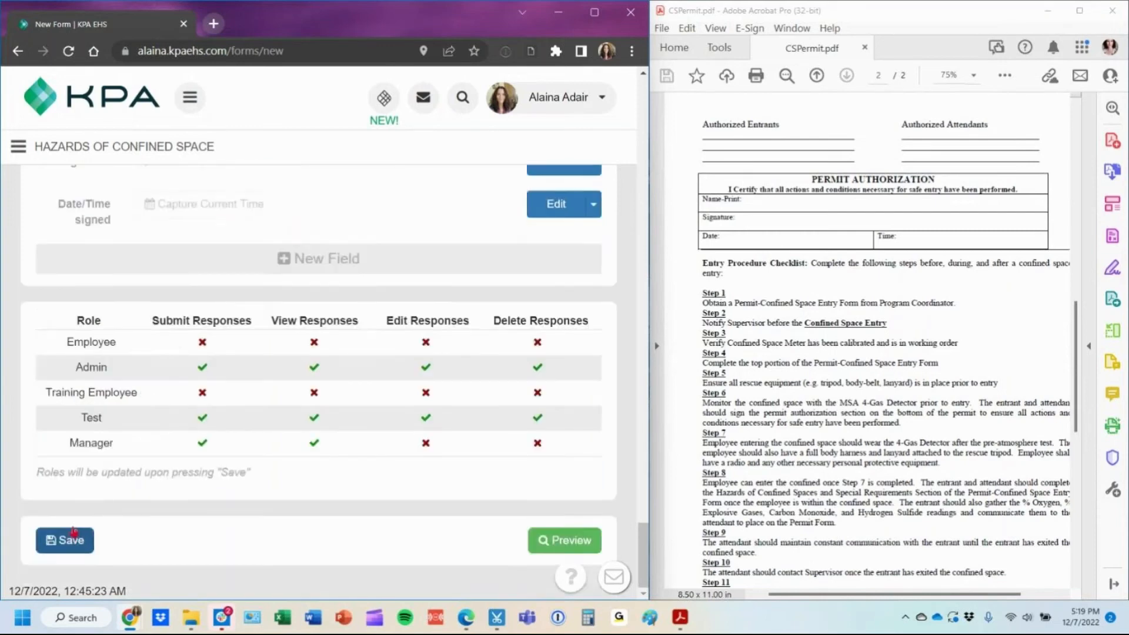
Reopen the # of Authorized Entrants counter for editing and add Entrant Name as its first sub-field.
scroll(412, 324, "up", 4)
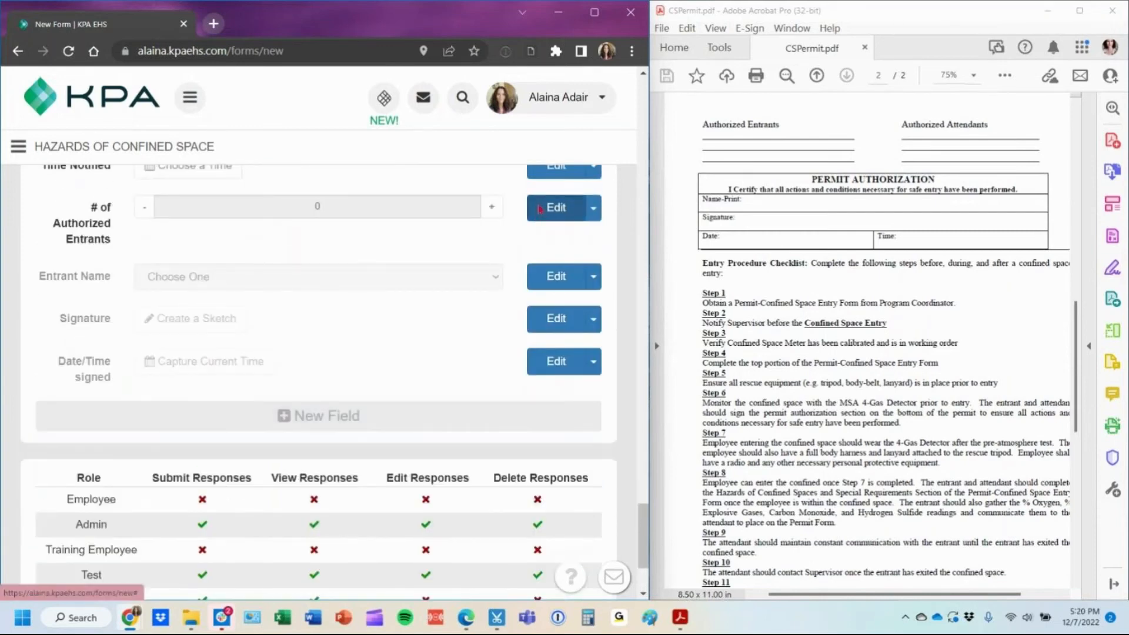
left_click(546, 208)
left_click(147, 254)
left_click(111, 418)
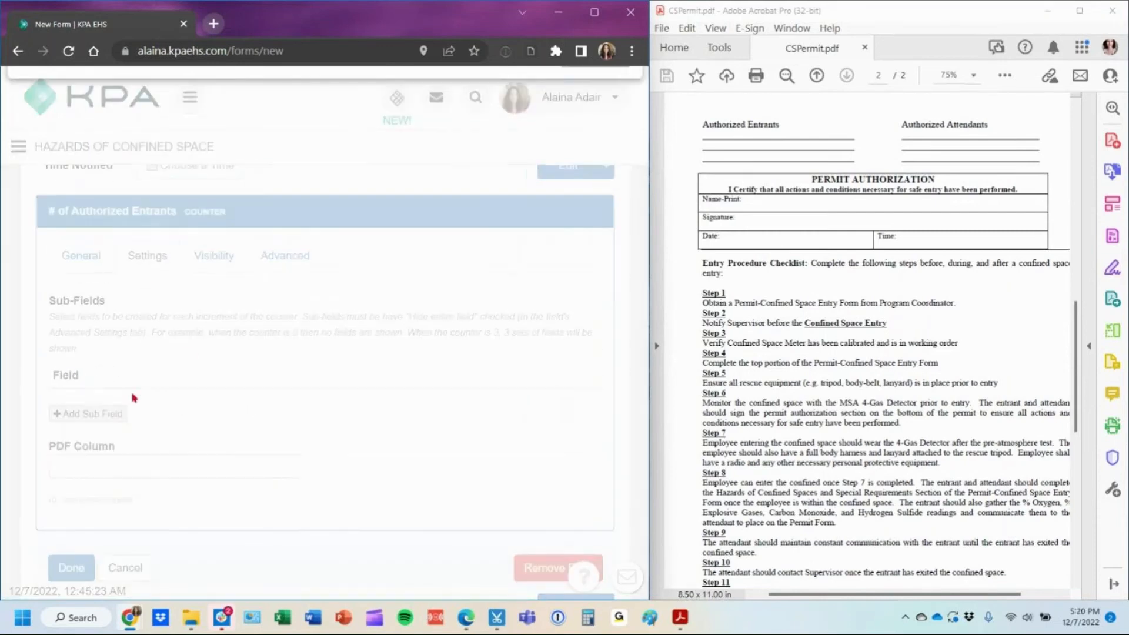
left_click(123, 163)
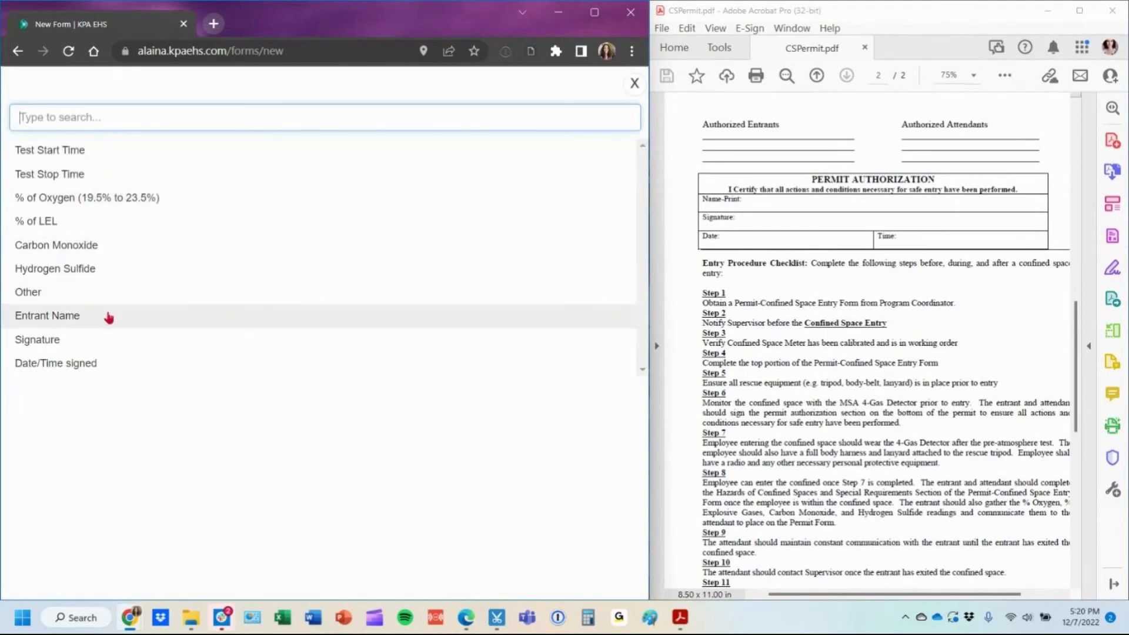
left_click(109, 320)
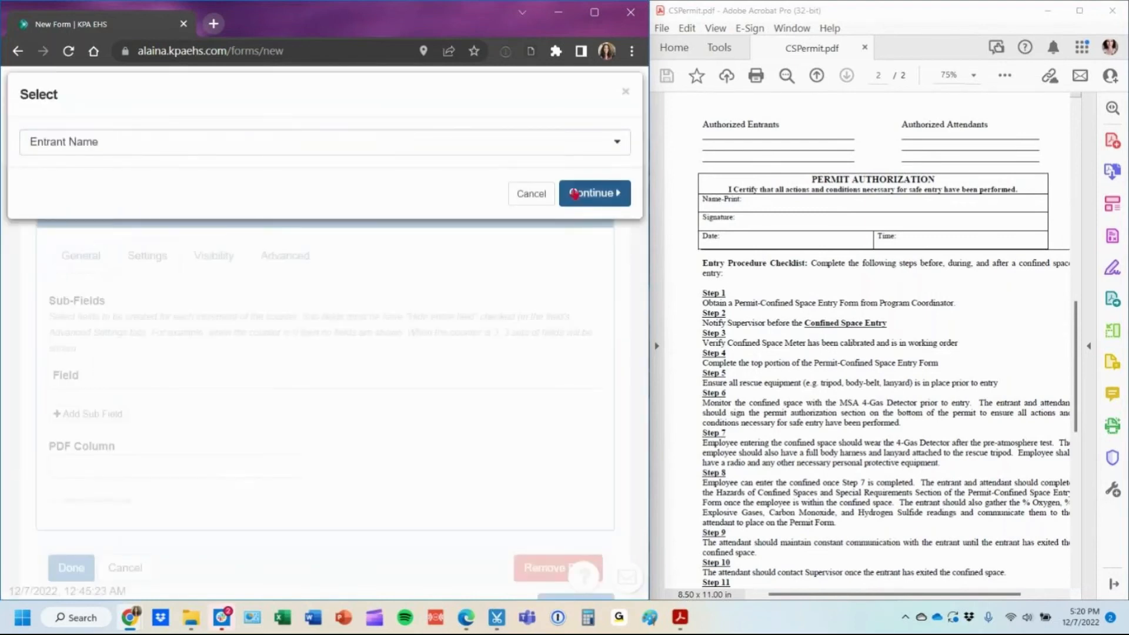
left_click(570, 192)
Add Signature as a sub-field of the # of Authorized Entrants counter.
left_click(105, 441)
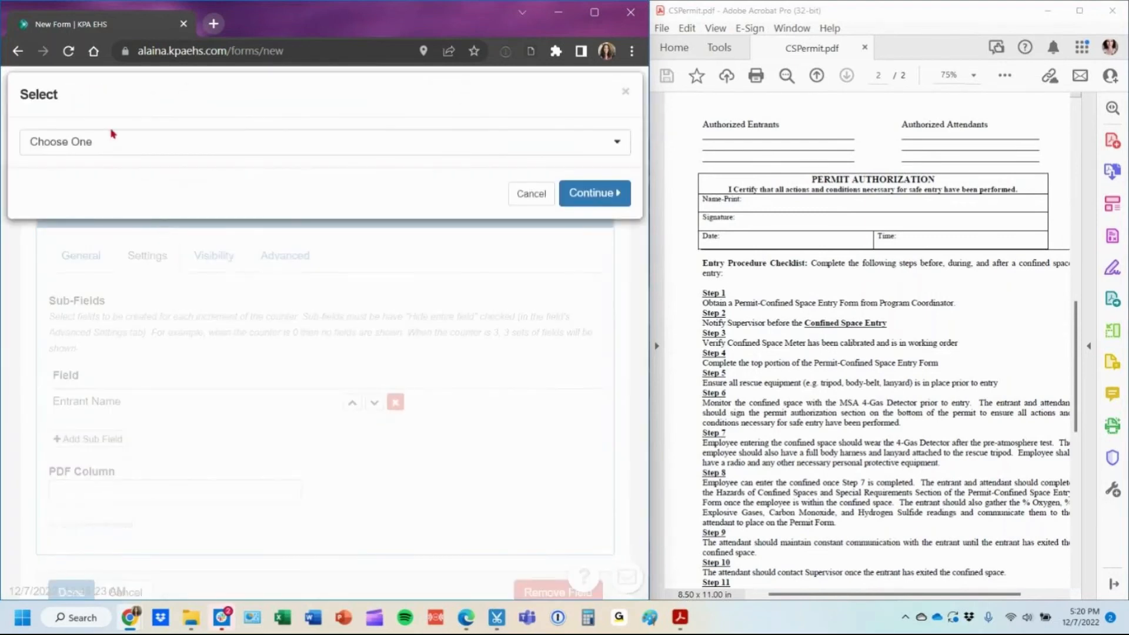
left_click(88, 152)
left_click(88, 272)
left_click(600, 195)
Add Date/Time signed as a sub-field of the # of Authorized Entrants counter and finish the counter.
left_click(89, 463)
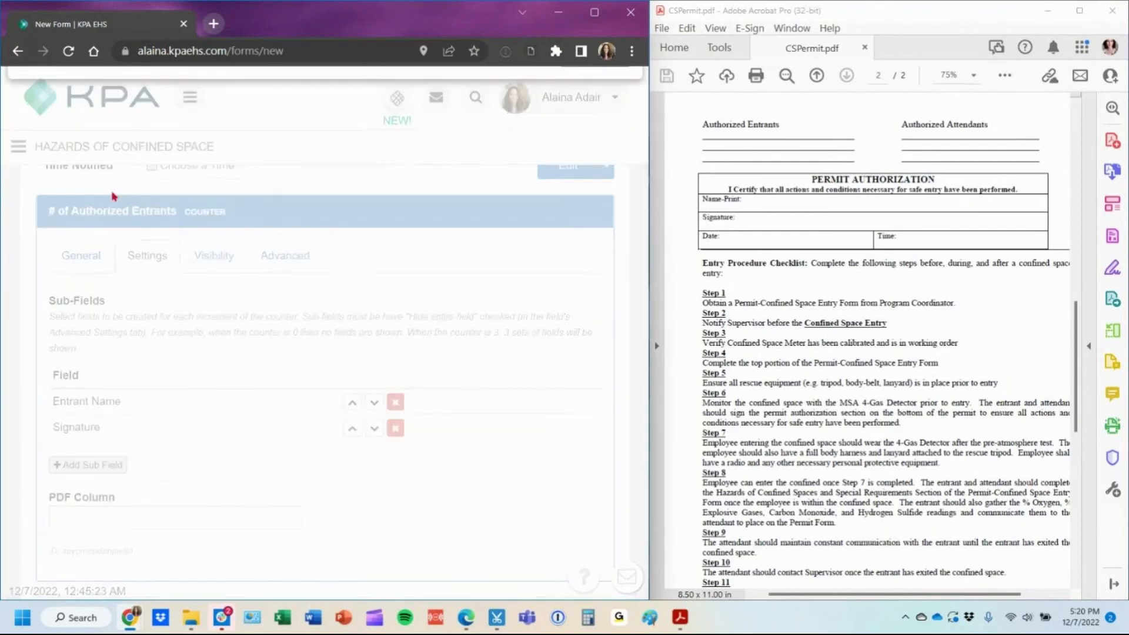
left_click(144, 149)
left_click(94, 274)
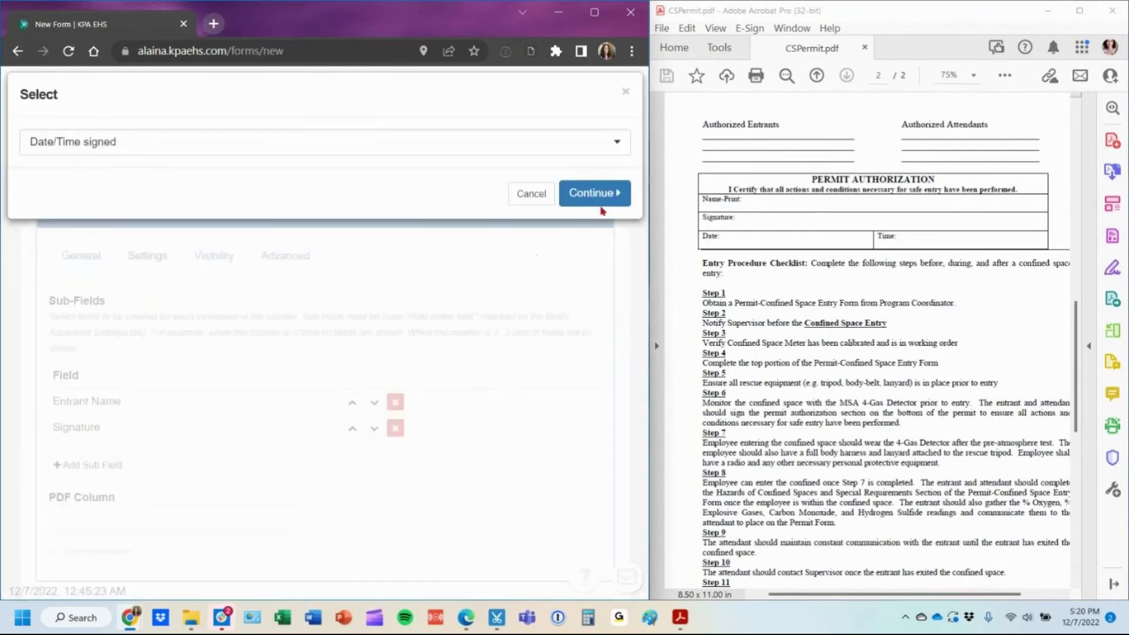
left_click(599, 197)
scroll(269, 366, "down", 1)
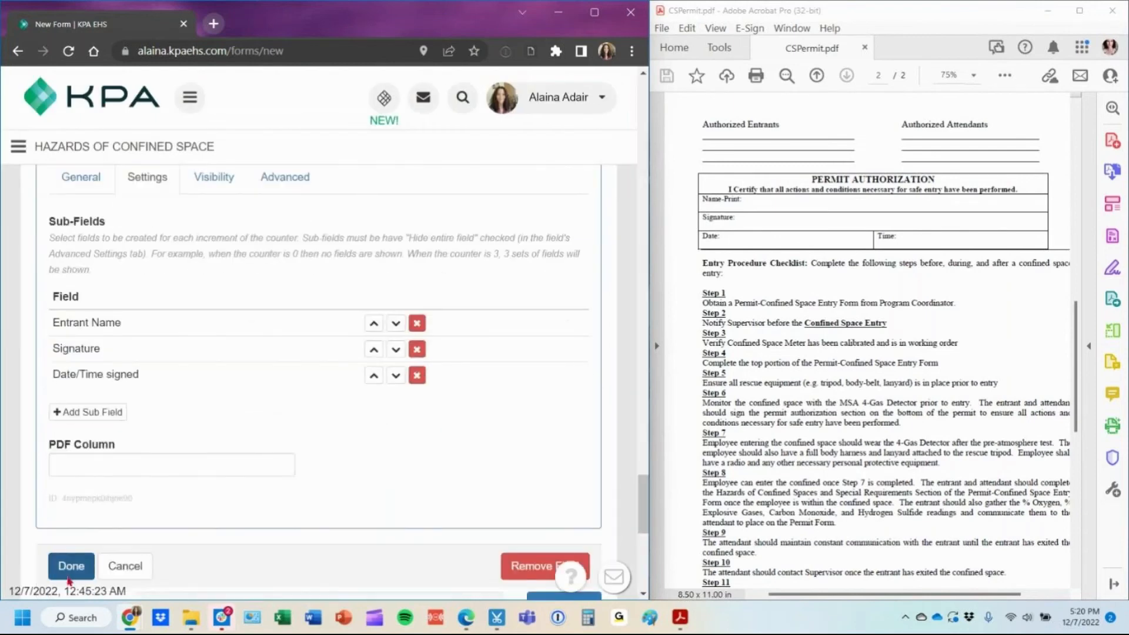
left_click(70, 566)
scroll(391, 365, "up", 2)
scroll(391, 365, "up", 1)
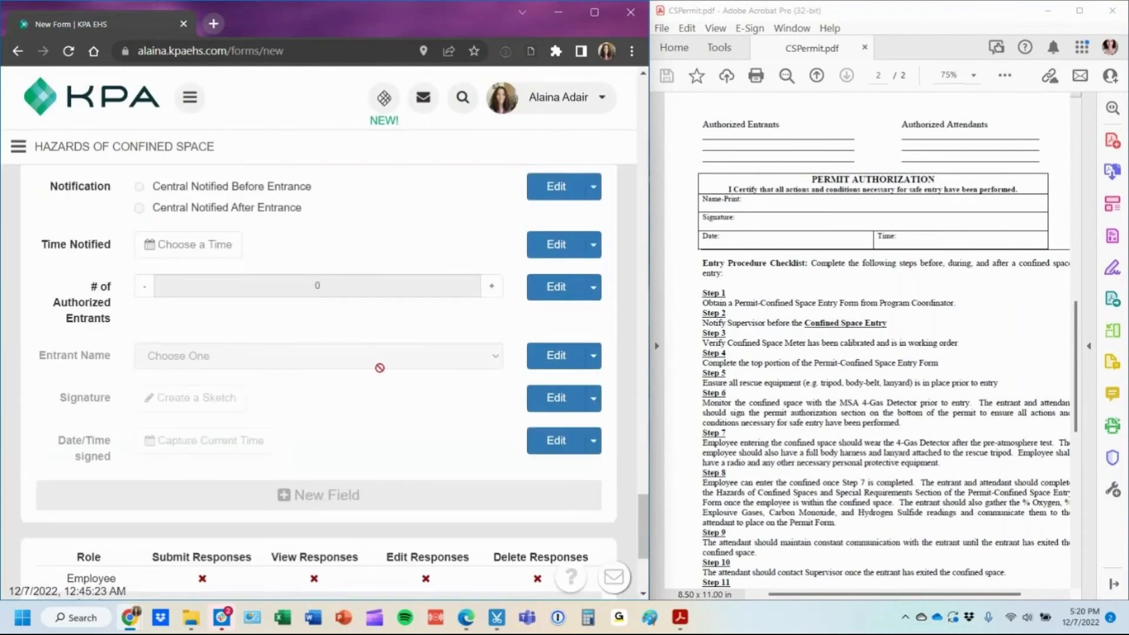
Create a Select field titled "Authorized Attendants" below the Date/Time signed field.
scroll(380, 367, "down", 1)
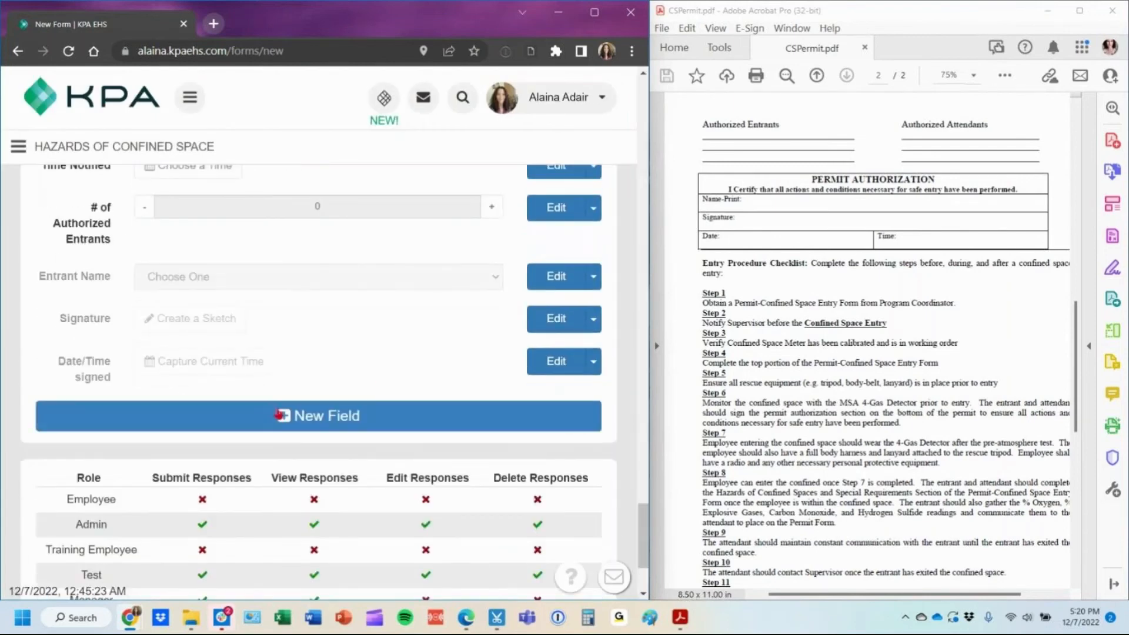
left_click(271, 418)
left_click(259, 150)
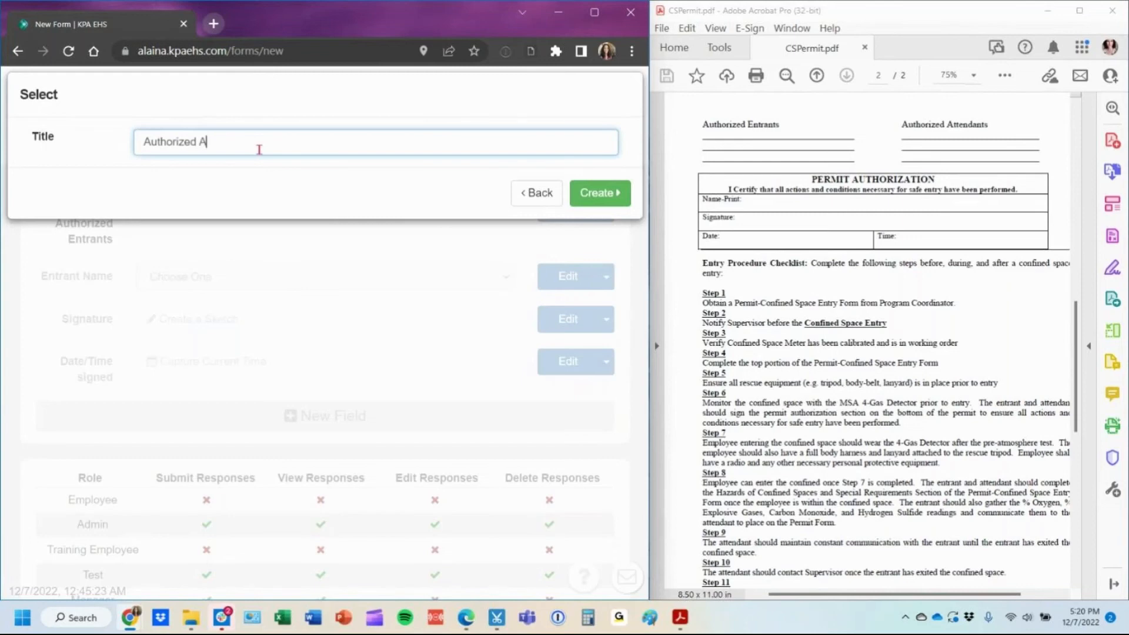
type("Authorized Attendants")
key("Return")
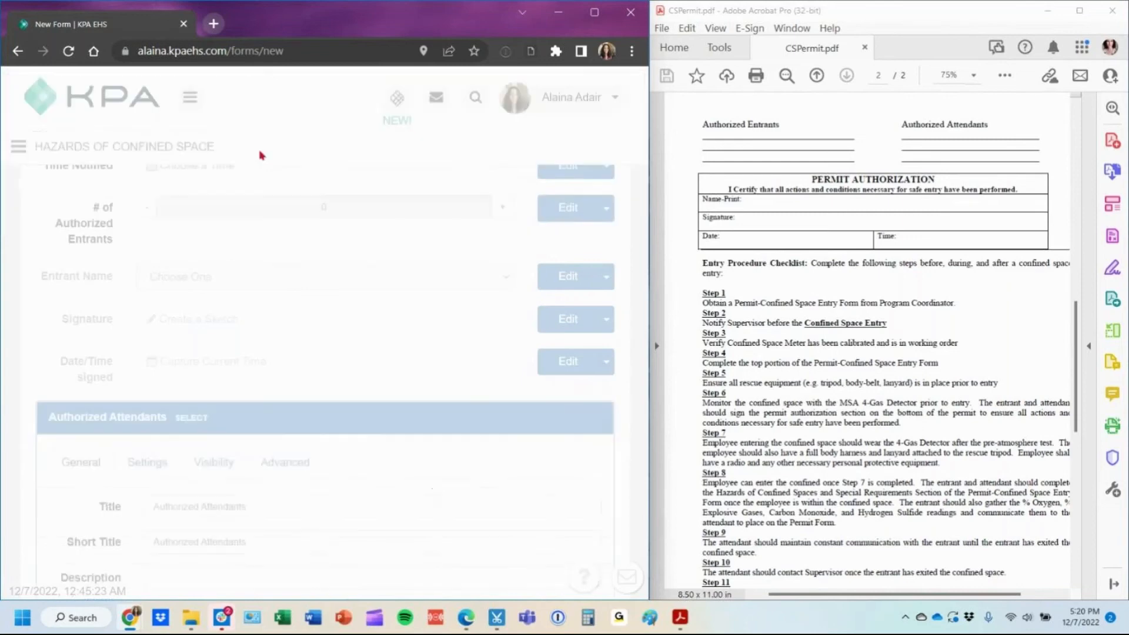
Set the Authorized Attendants field's source to Employee, allow multiple choices and finish the field.
left_click(149, 308)
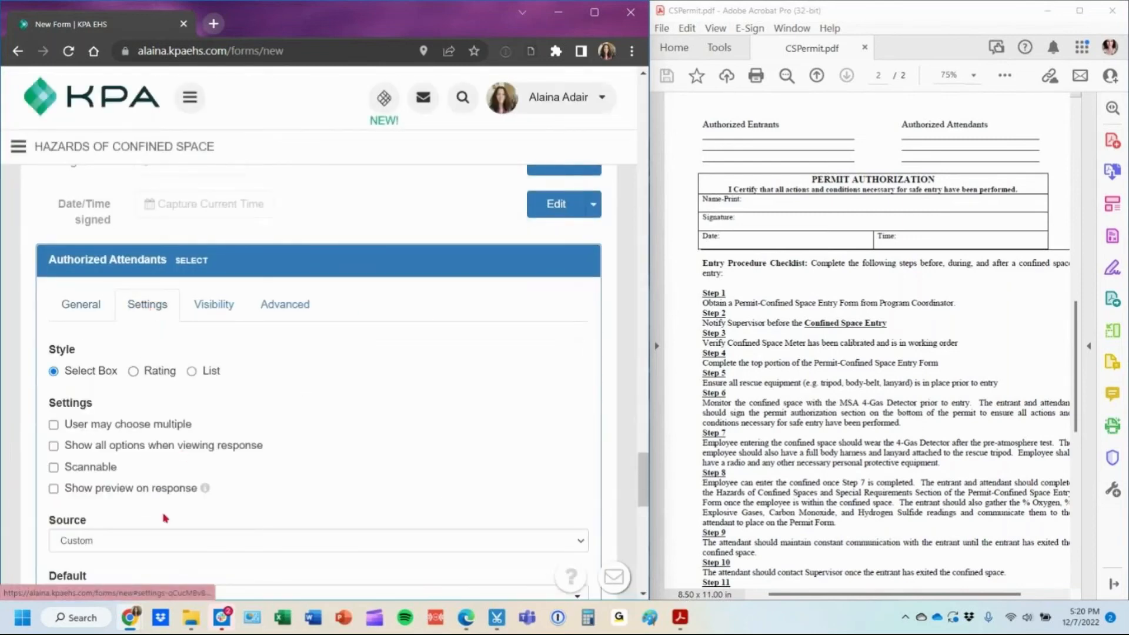
left_click(159, 542)
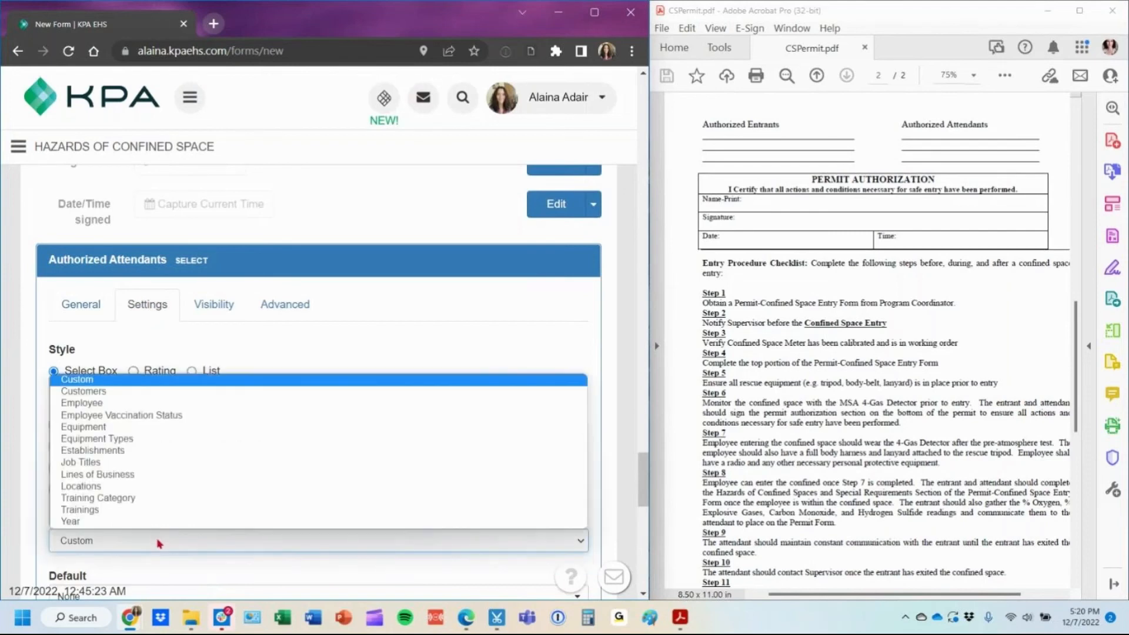
left_click(285, 405)
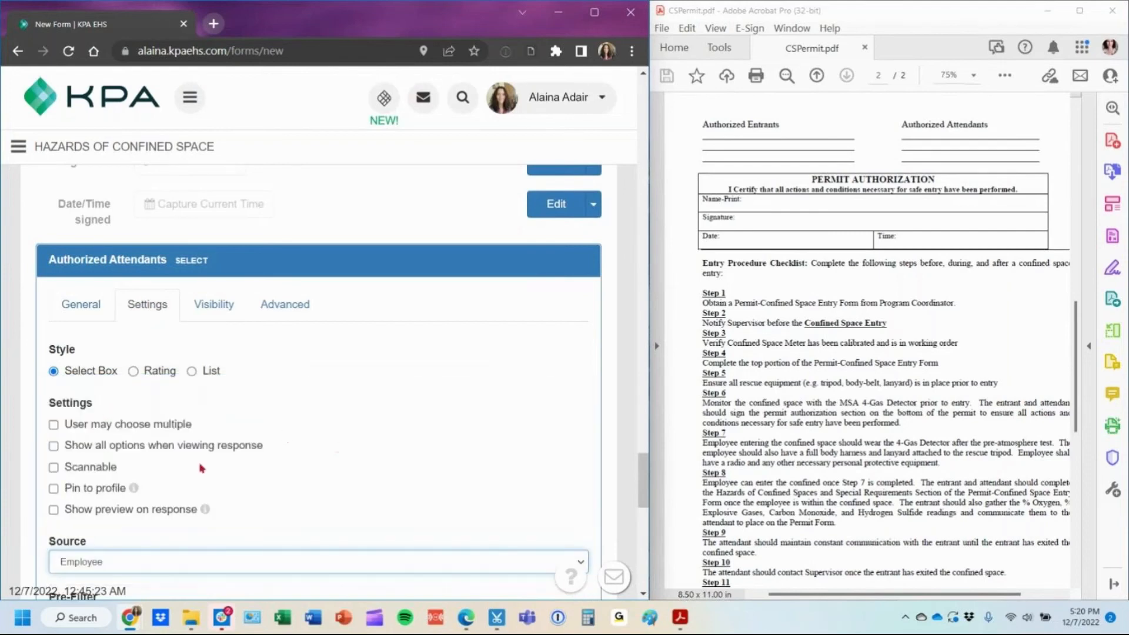
left_click(97, 427)
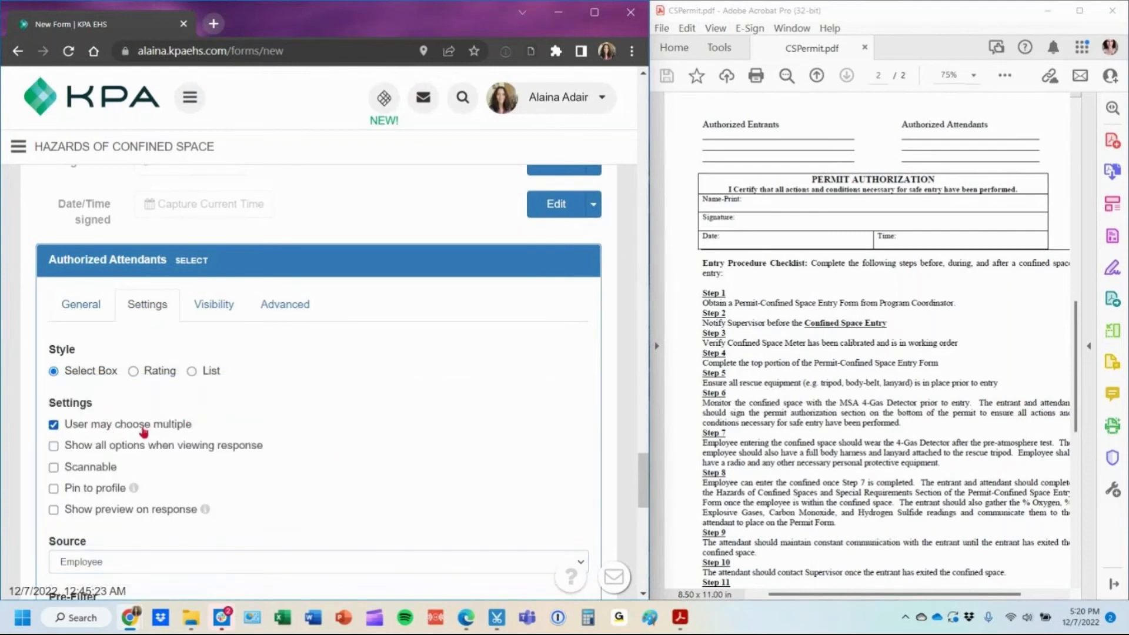
scroll(273, 418, "down", 3)
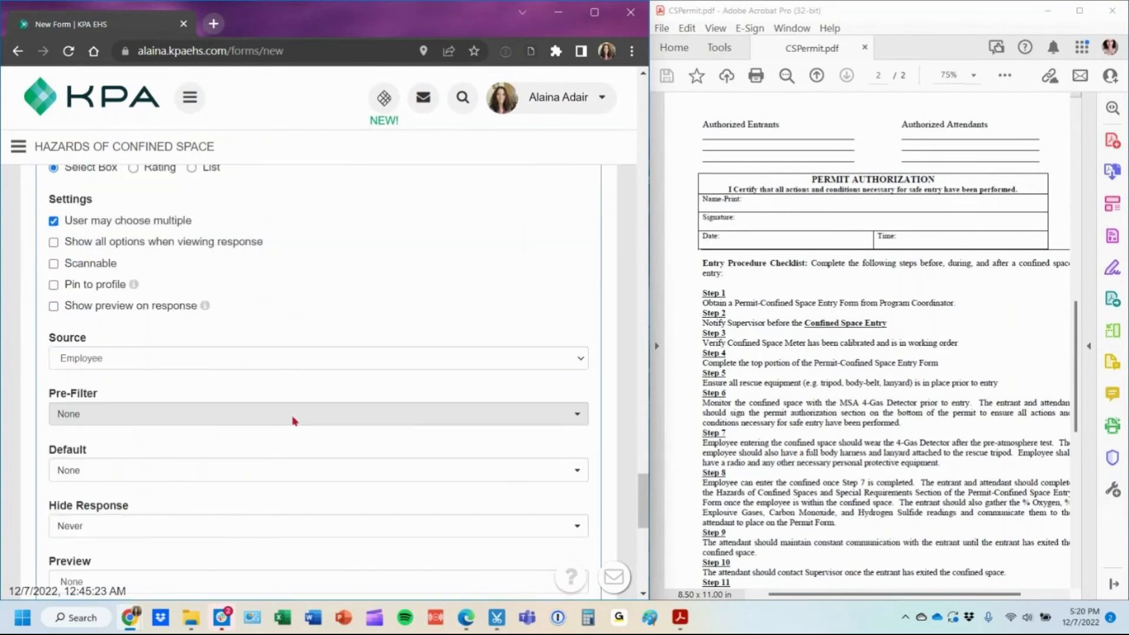
scroll(293, 420, "down", 5)
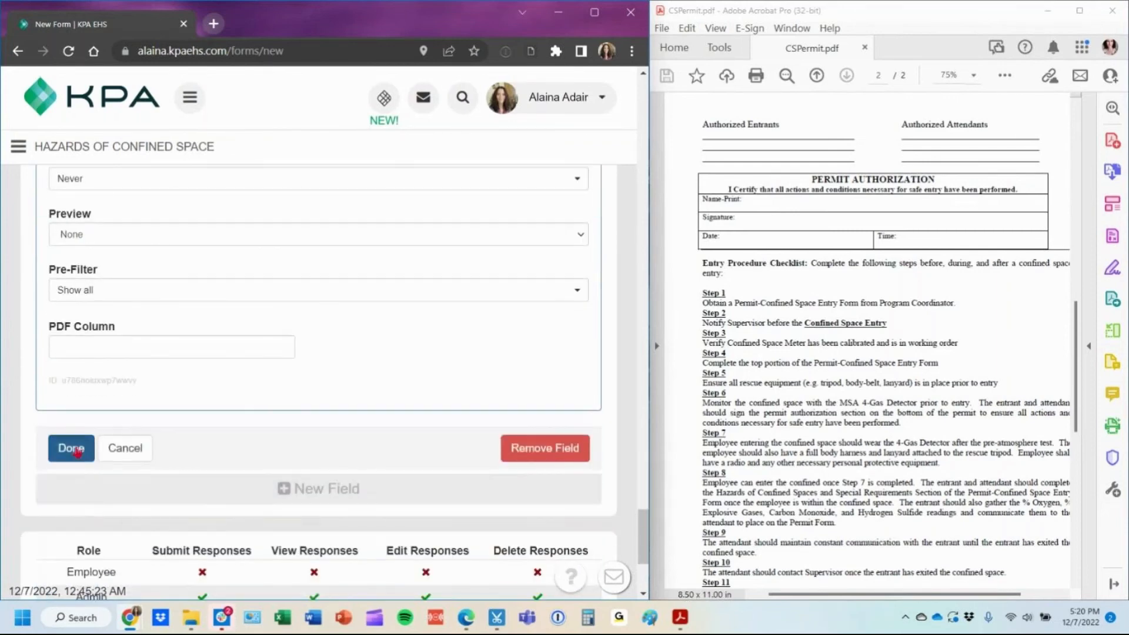
left_click(73, 449)
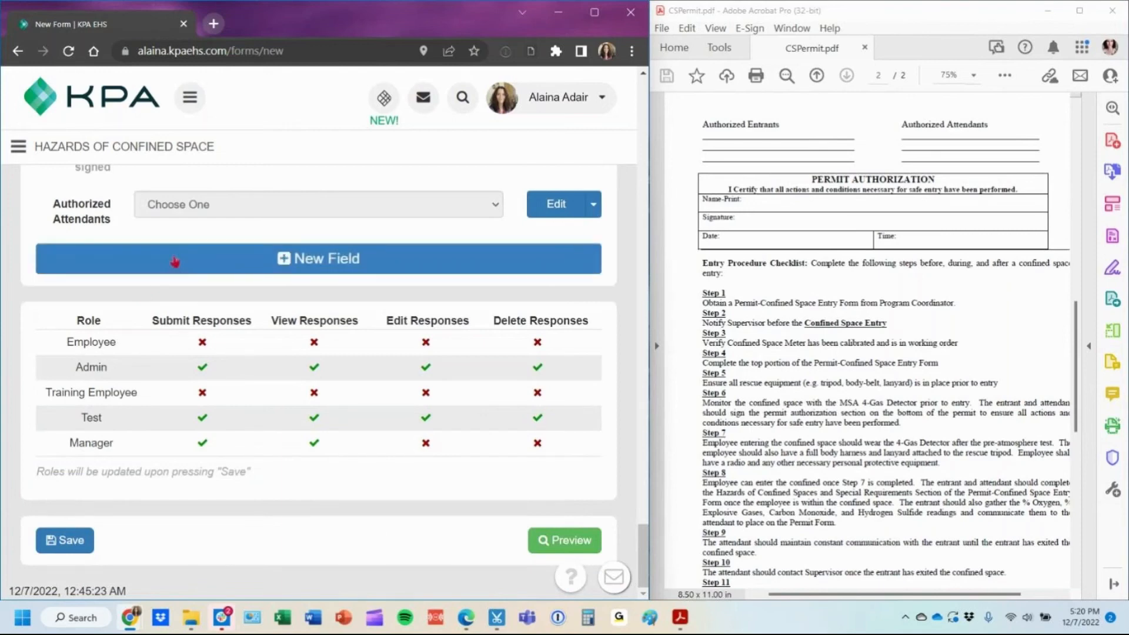
Create a Checkbox field titled "I Certify that all actions and conditions necessary for safe entry have been performed", copying the wording from the PDF.
left_click(176, 260)
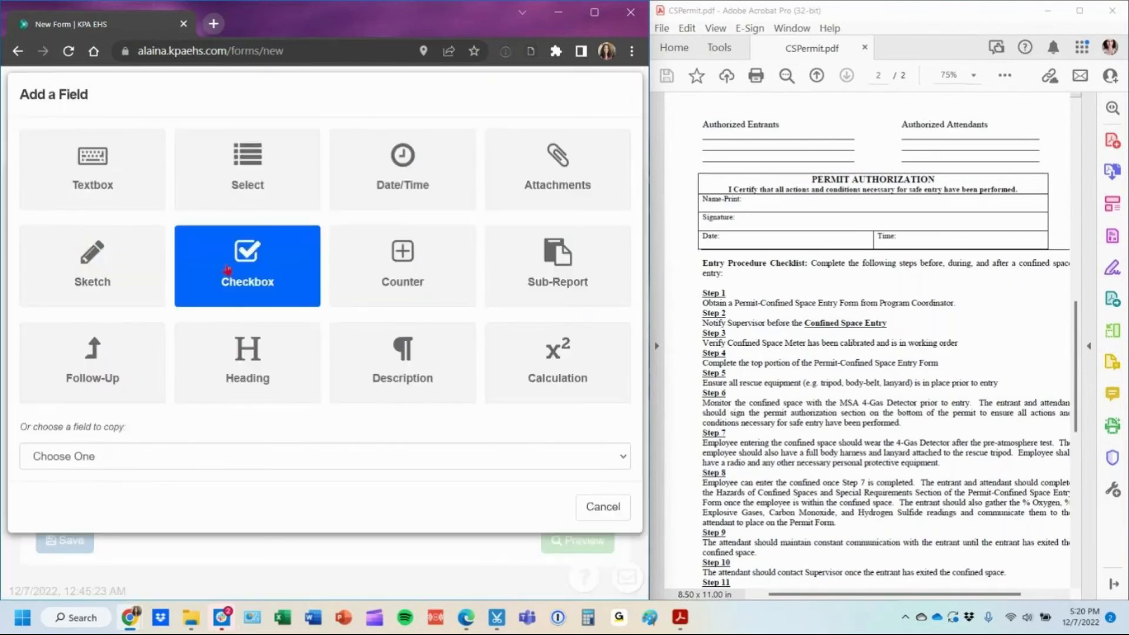
left_click_drag(728, 190, 987, 181)
key("ctrl+c")
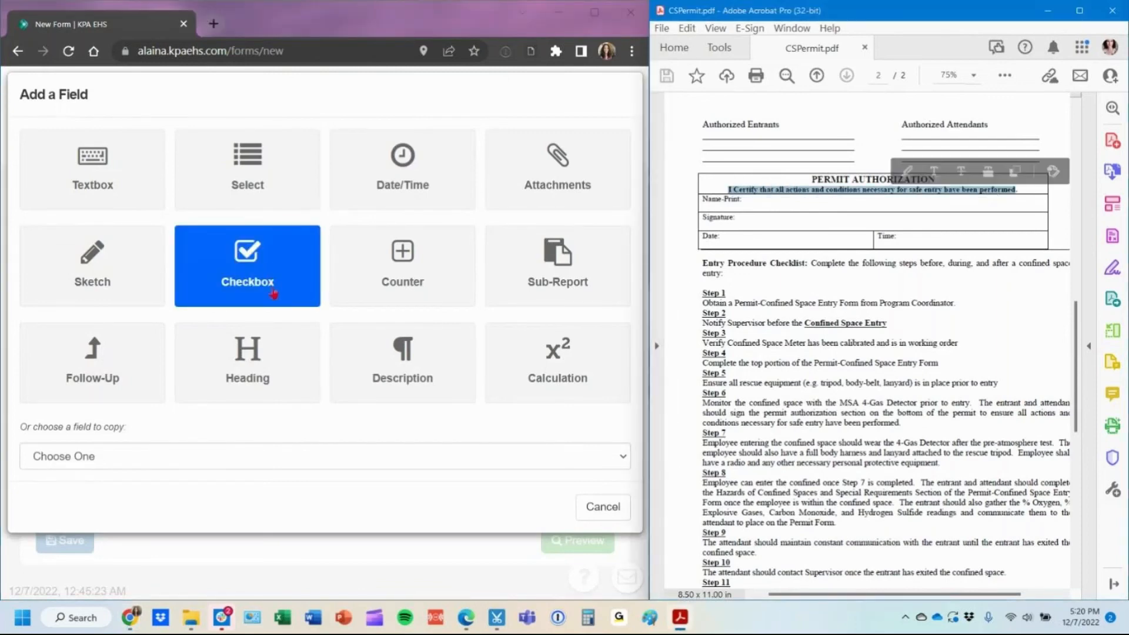
left_click(272, 294)
key("ctrl+v")
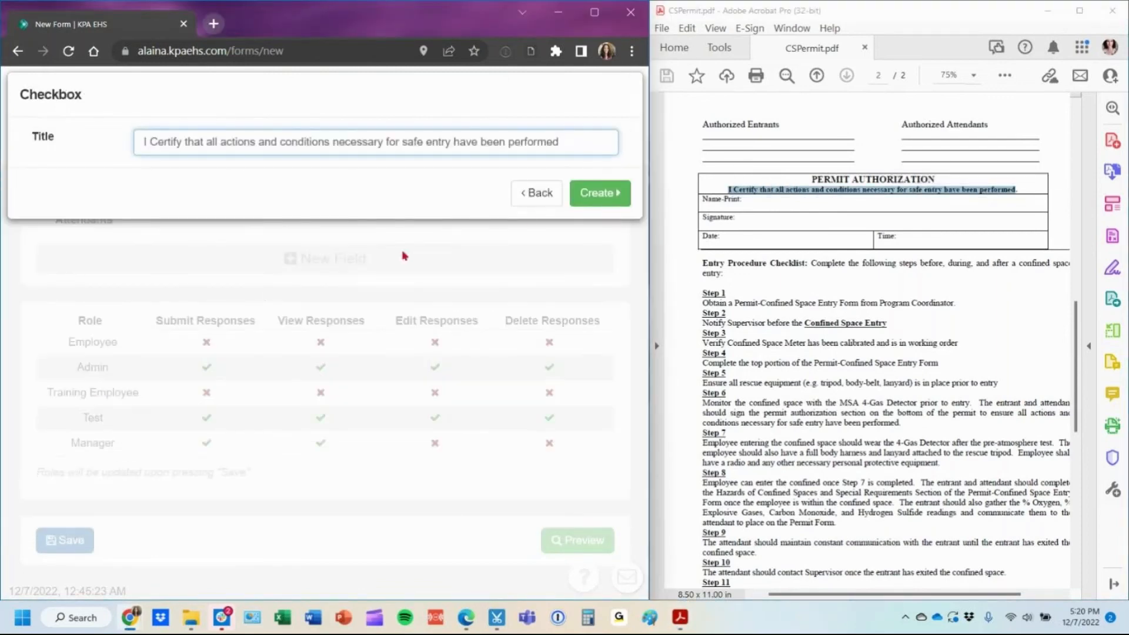
left_click(600, 193)
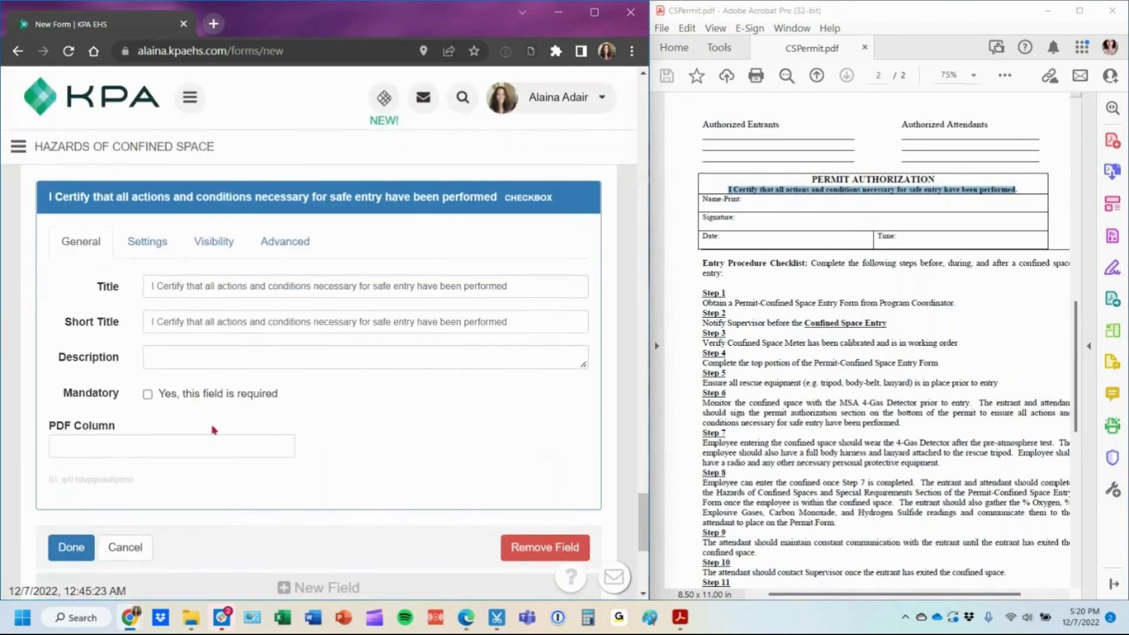
left_click(71, 547)
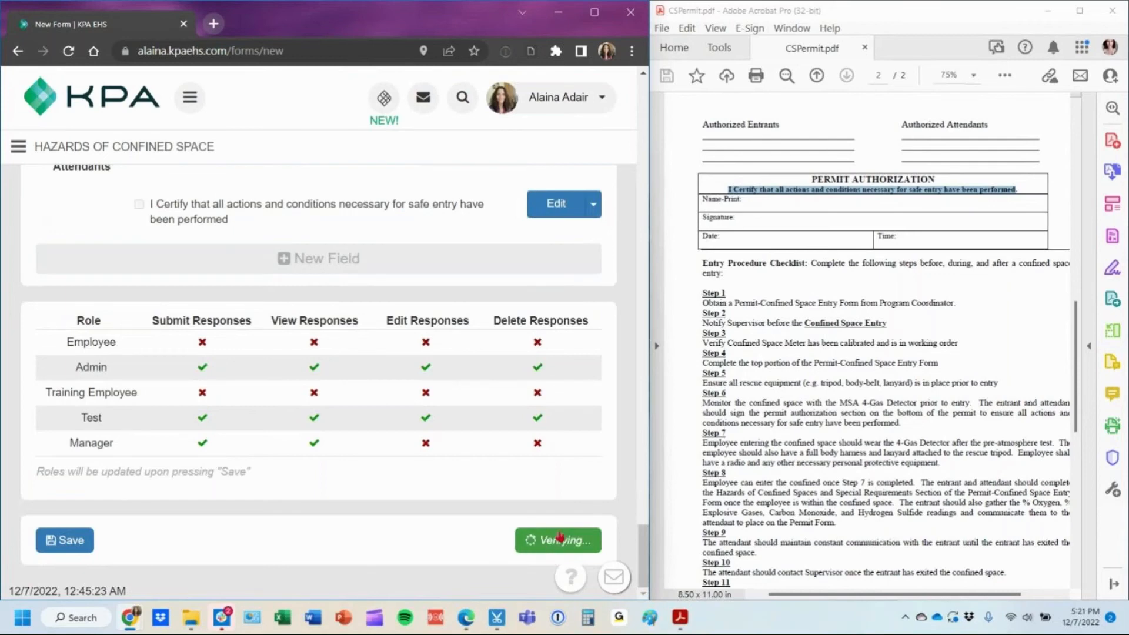
Preview the form in a maximized window and set # of Authorized Entrants to 1 to check its sub-fields.
left_click(549, 539)
key("super+Up")
scroll(503, 528, "down", 10)
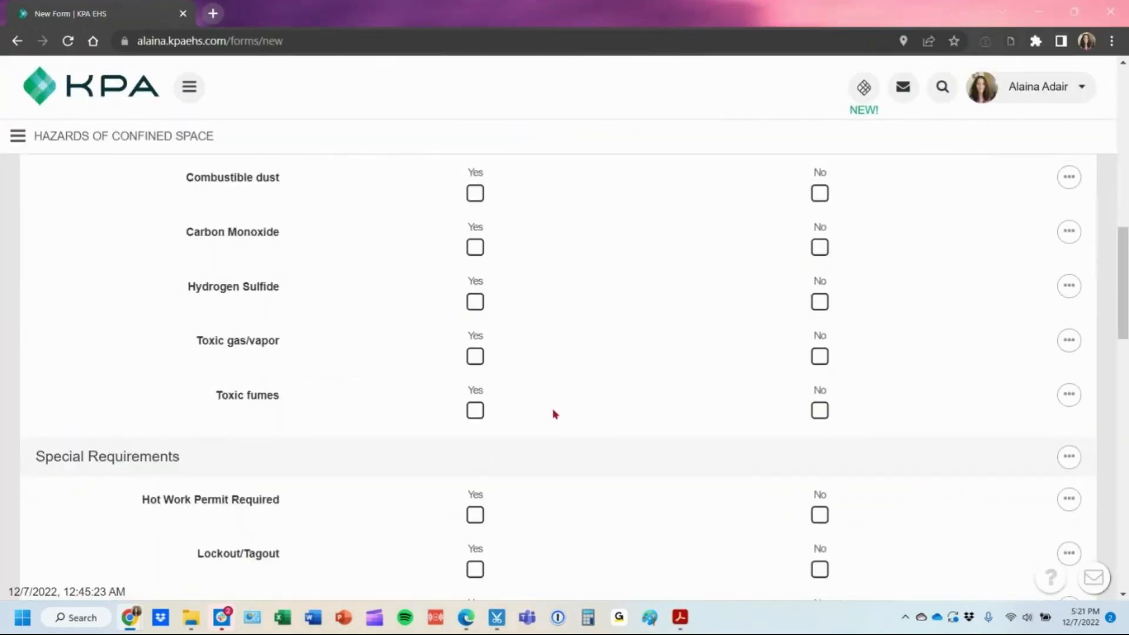
scroll(555, 414, "down", 4)
scroll(554, 414, "down", 10)
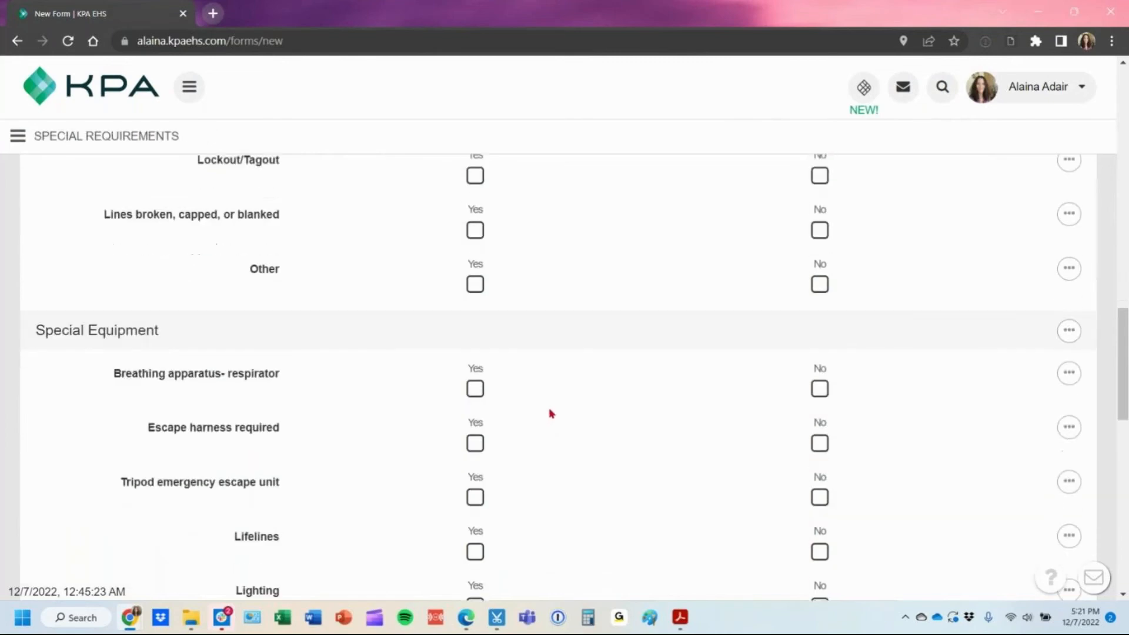
scroll(547, 394, "down", 3)
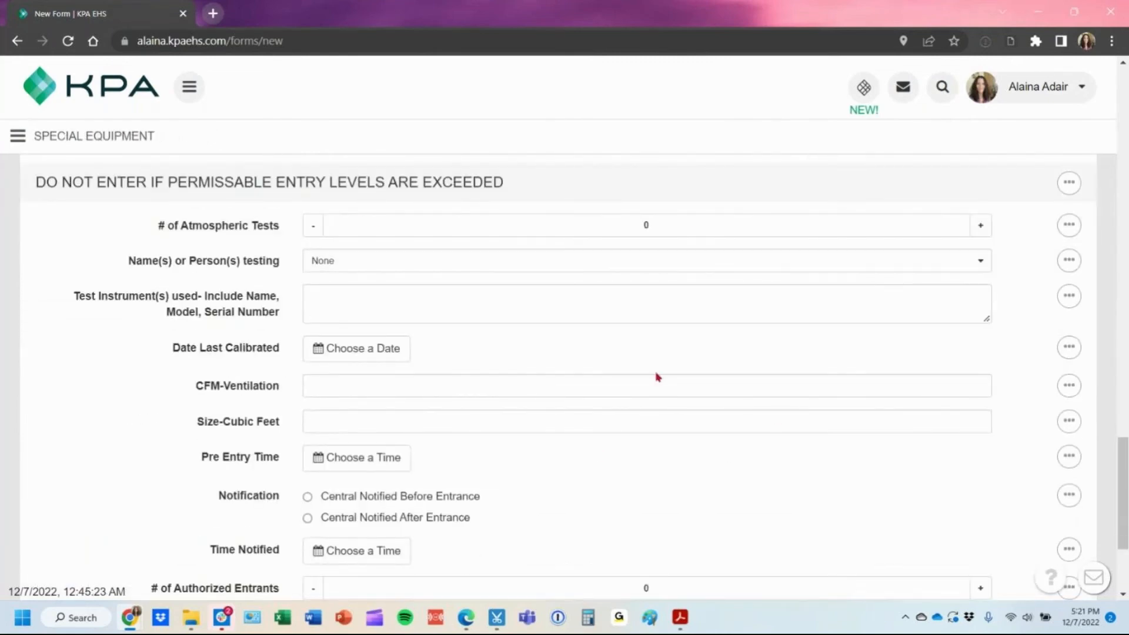
scroll(657, 377, "down", 3)
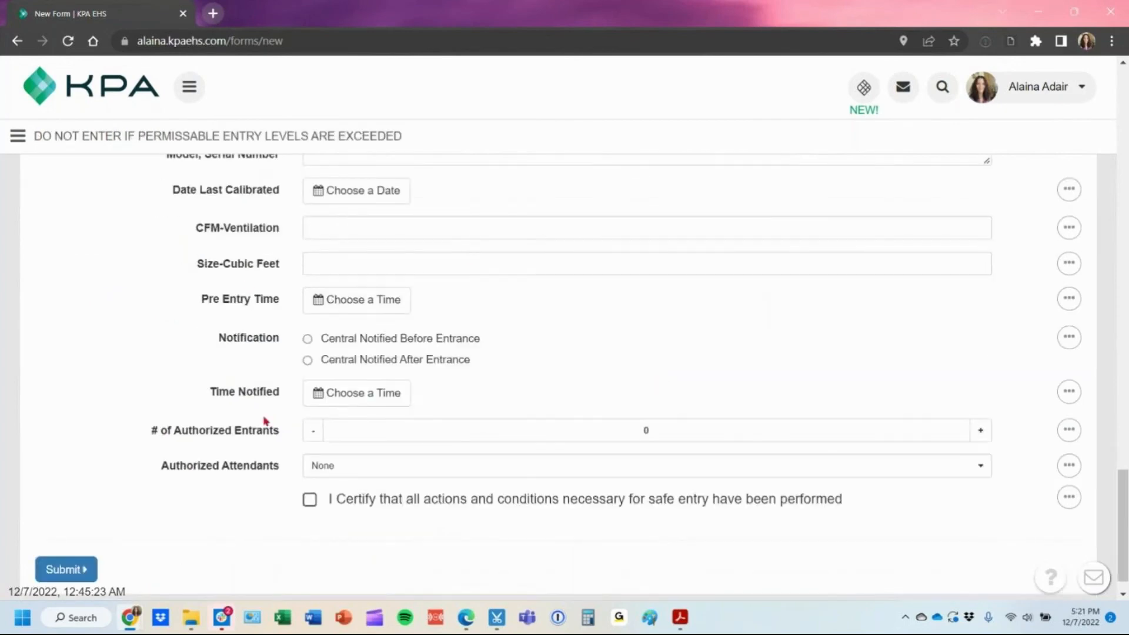
left_click(979, 429)
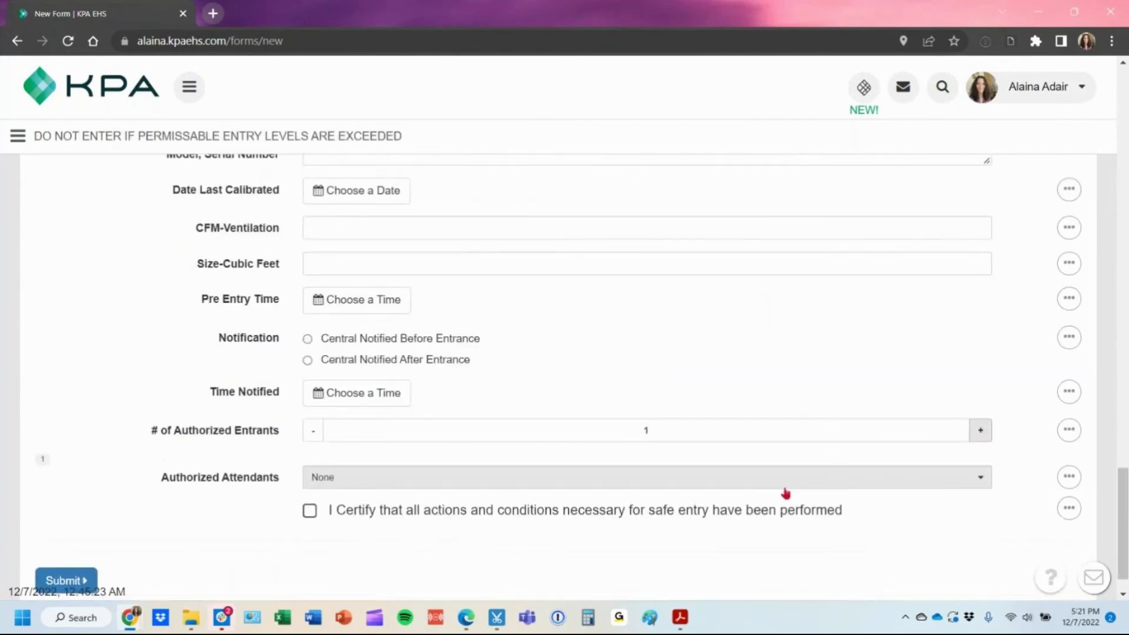
scroll(540, 381, "down", 1)
scroll(540, 381, "down", 2)
Test the preview by choosing three employees as Authorized Attendants and ticking the certification checkbox, and return to the editor.
left_click(439, 437)
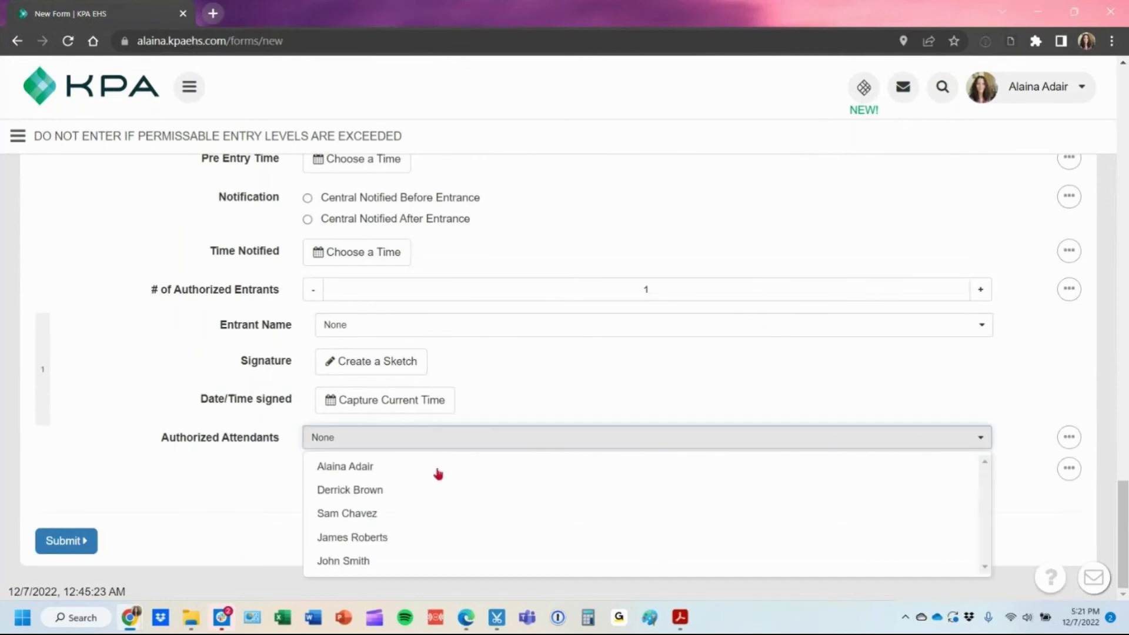
left_click(438, 467)
left_click(414, 436)
left_click(405, 489)
left_click(400, 442)
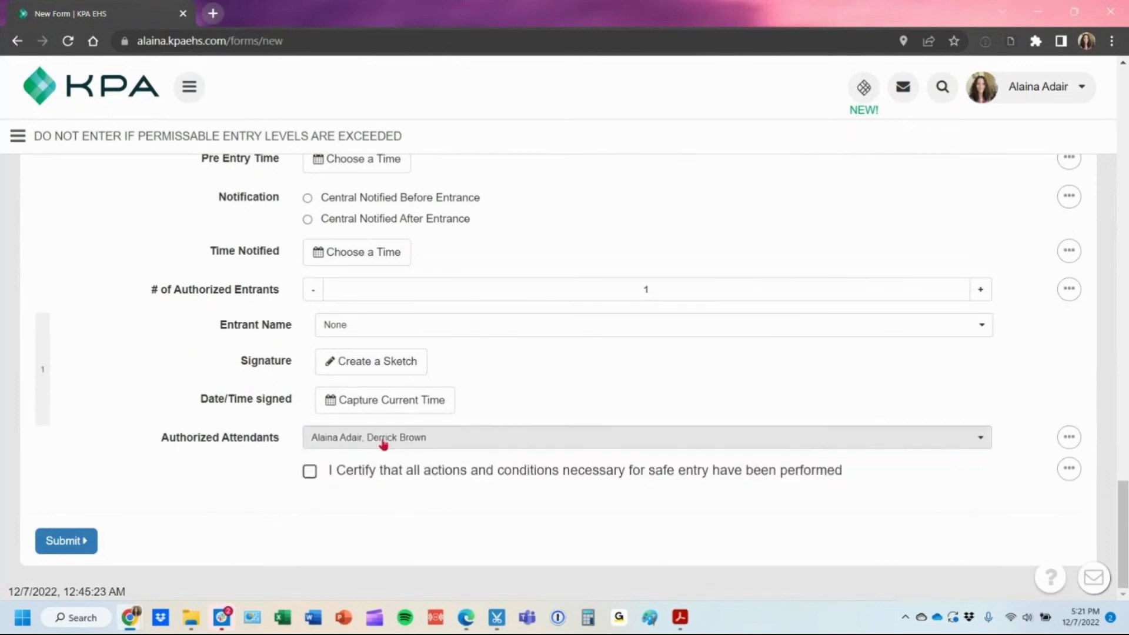
left_click(379, 512)
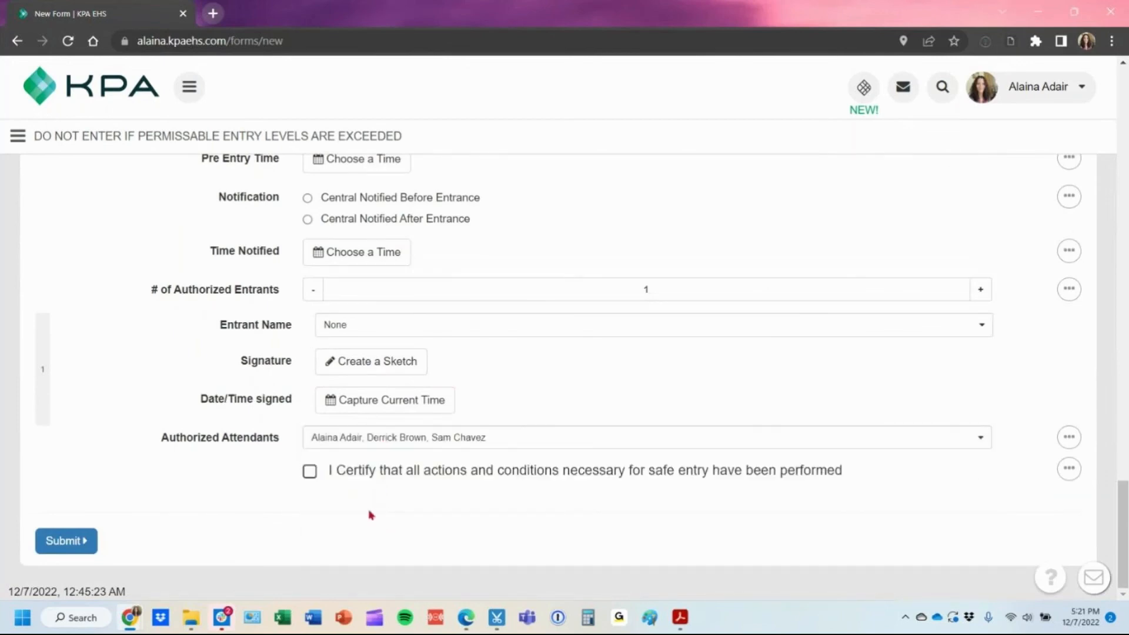
left_click(392, 474)
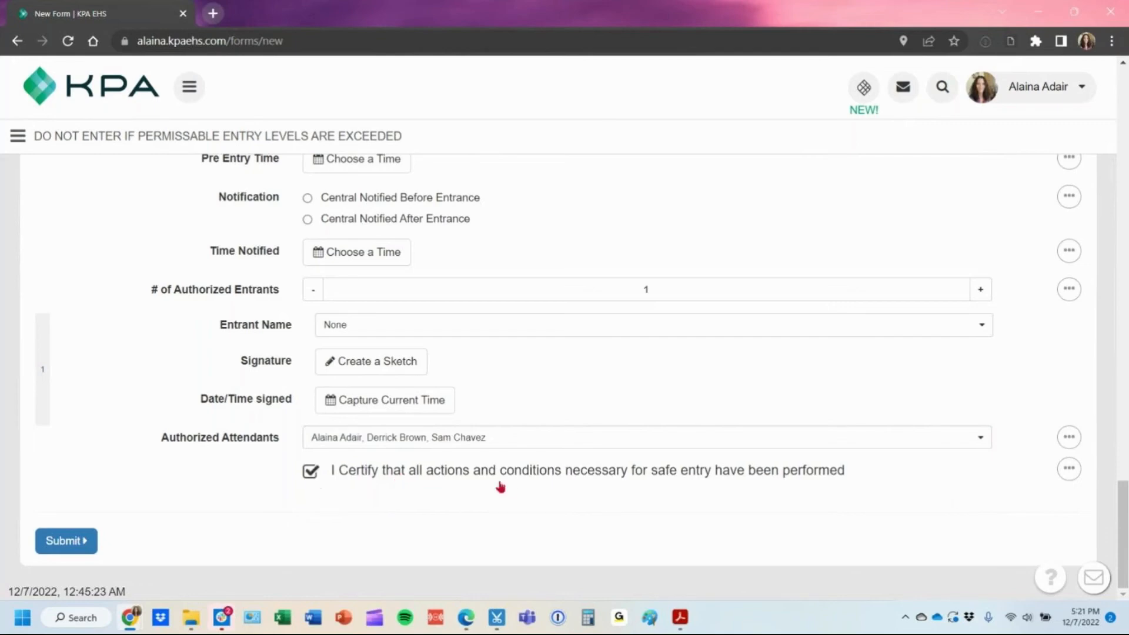
scroll(531, 514, "up", 15)
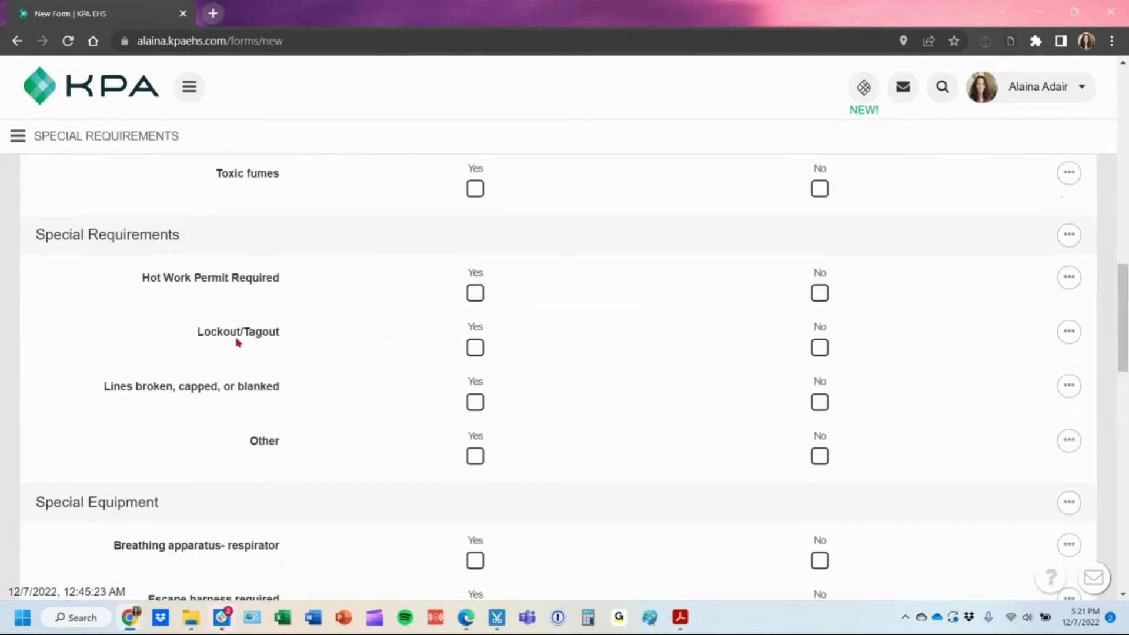
scroll(209, 259, "up", 10)
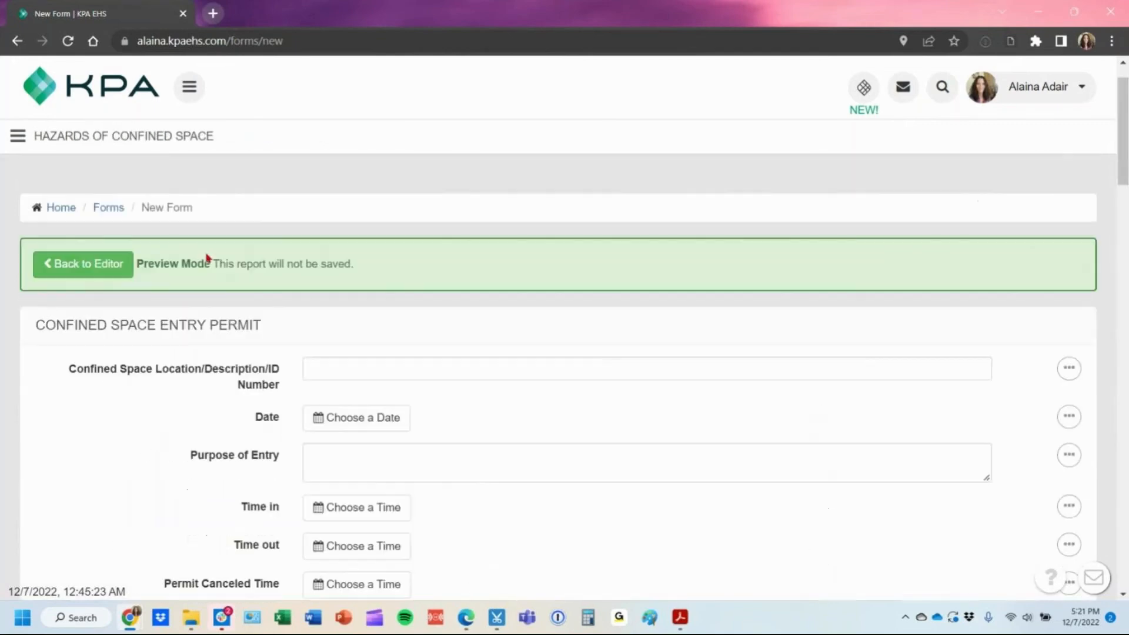
left_click(116, 262)
Add a Description field reading "I Certify that all actions and conditions necessary for safe entry have been performed" below the certification checkbox.
left_click_drag(1118, 93, 1076, 547)
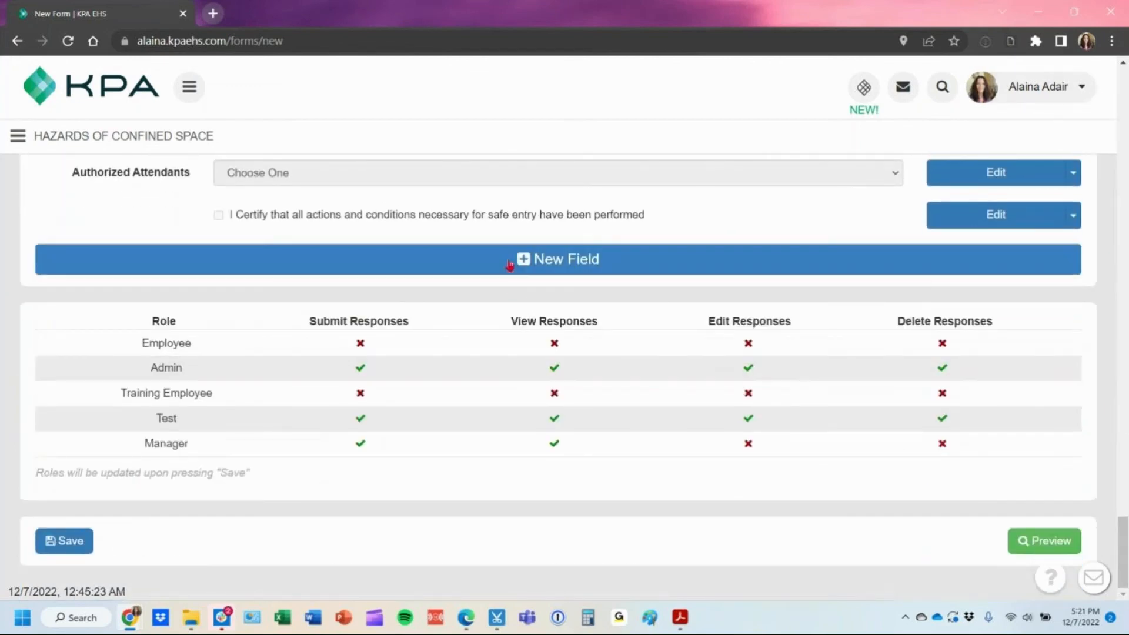
left_click(509, 264)
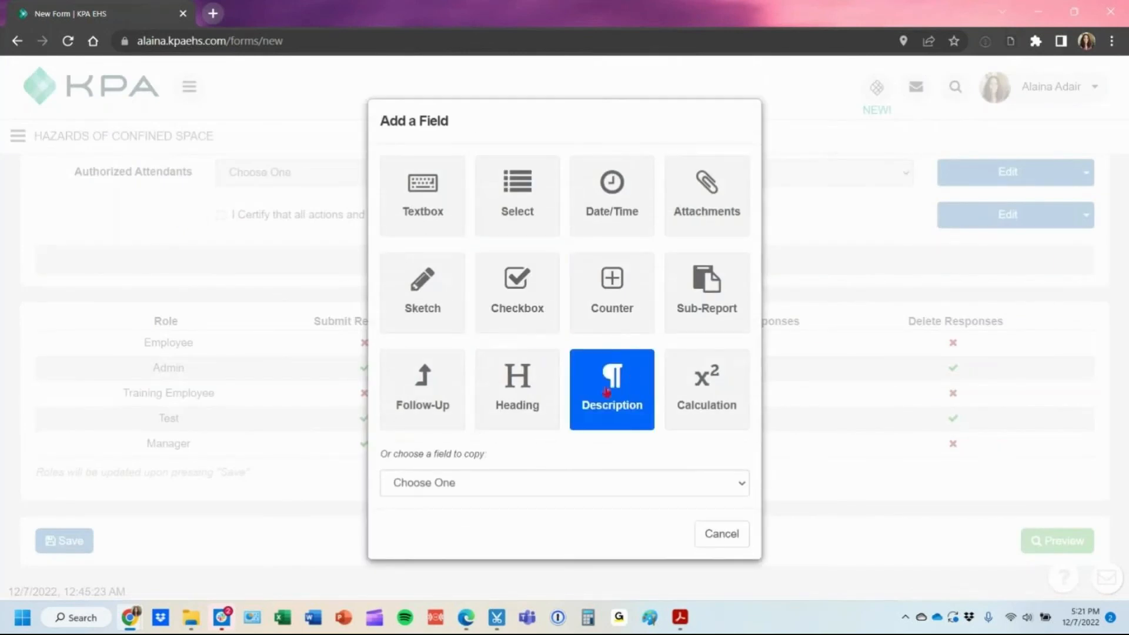
left_click(609, 414)
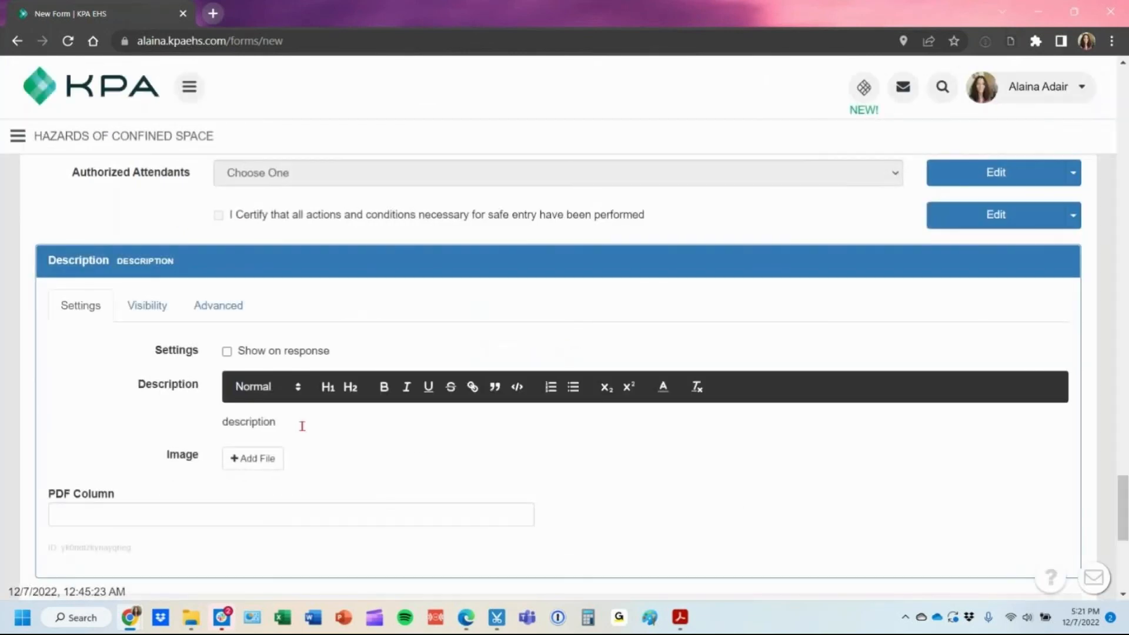
left_click_drag(302, 423, 179, 430)
type("I Certify that all actions and conditions necessary for safe entry have been performed")
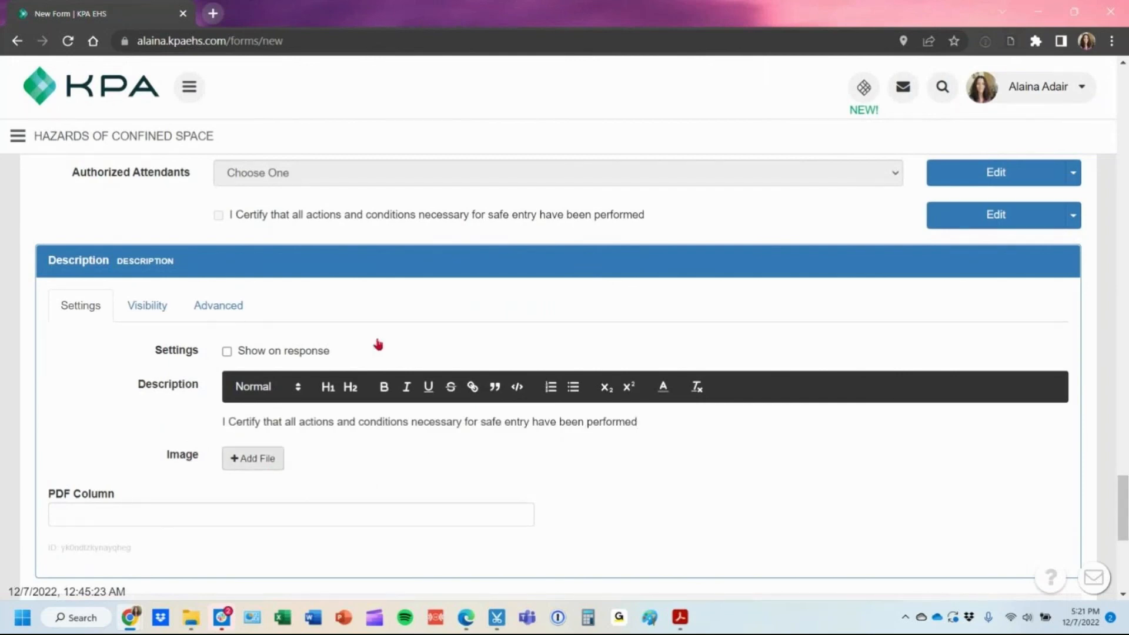
scroll(342, 381, "down", 3)
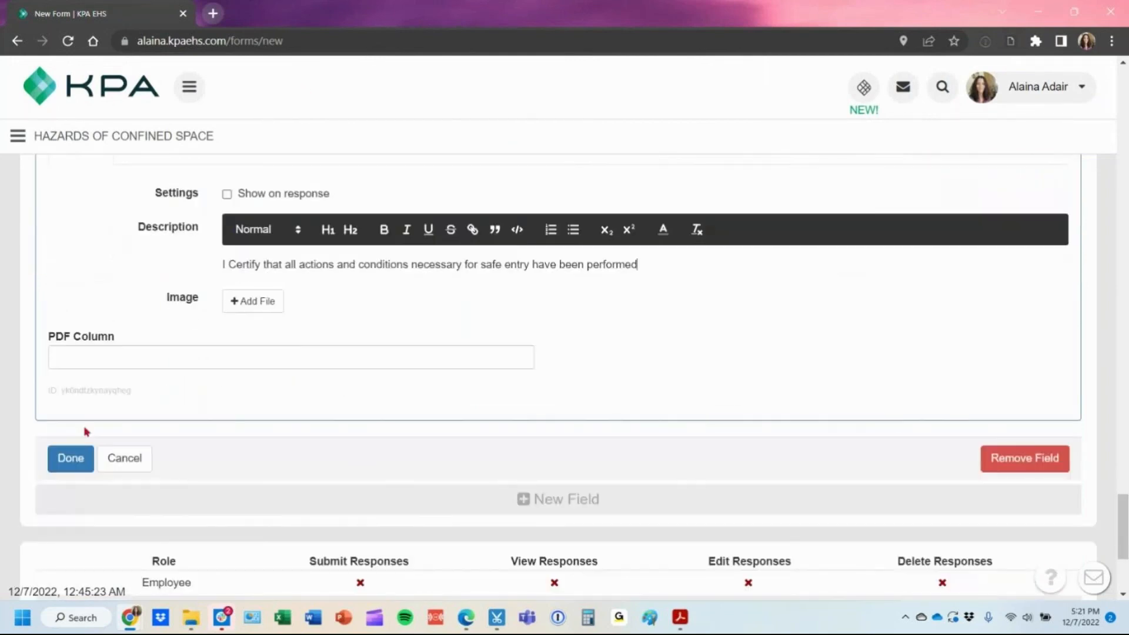
left_click(71, 458)
Add the picture of the worker seen through the round opening to the Description field and finish the field.
scroll(224, 335, "up", 3)
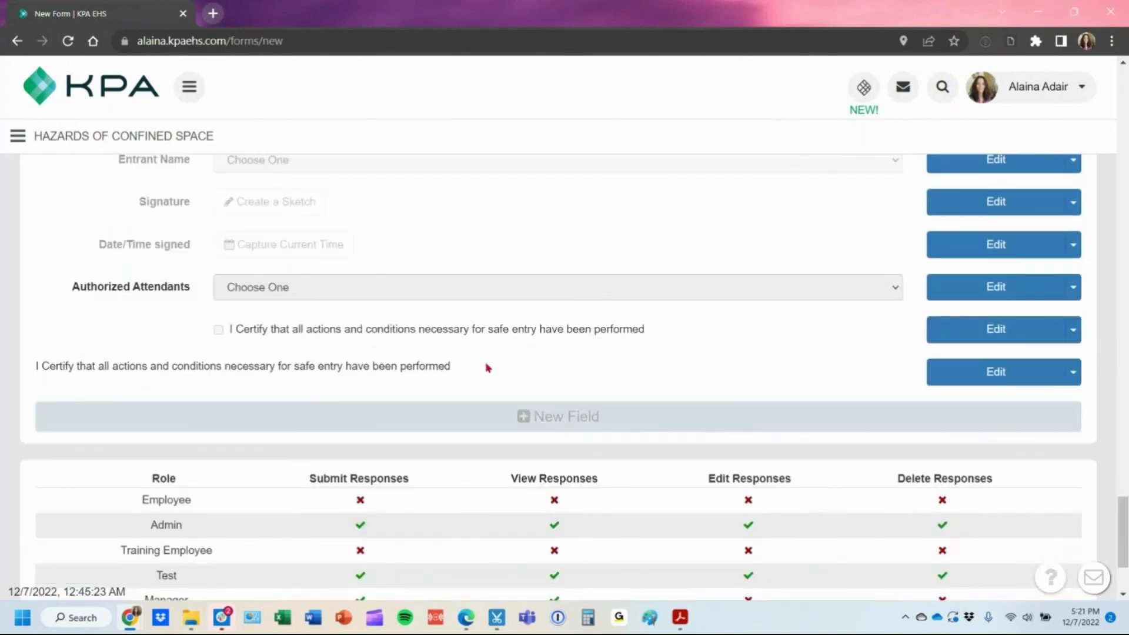
left_click(1007, 371)
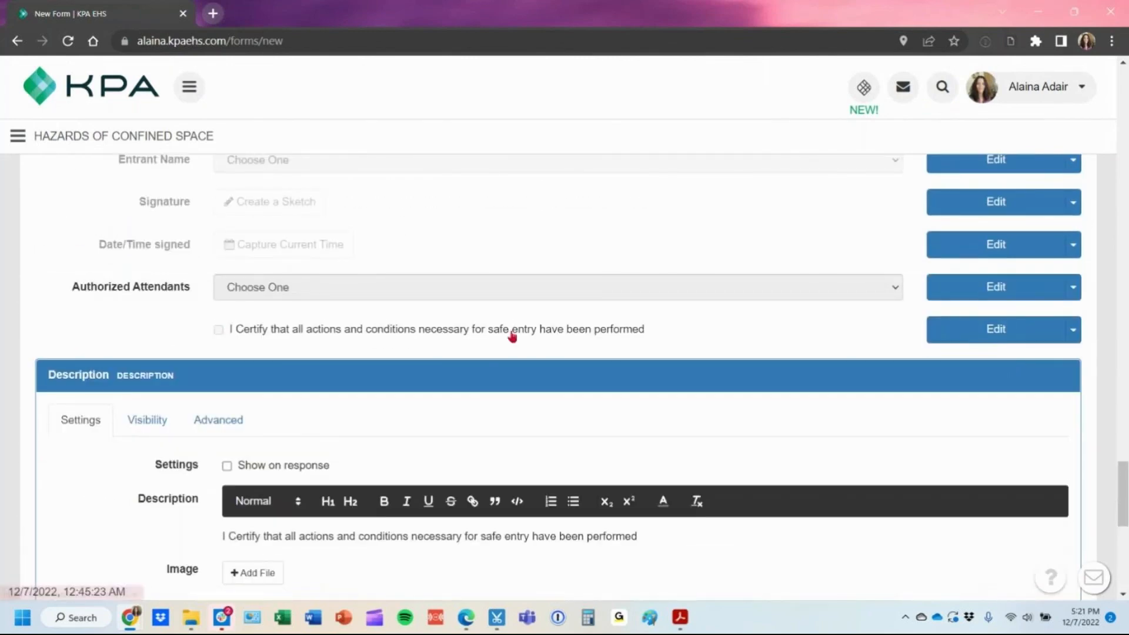
scroll(511, 335, "down", 3)
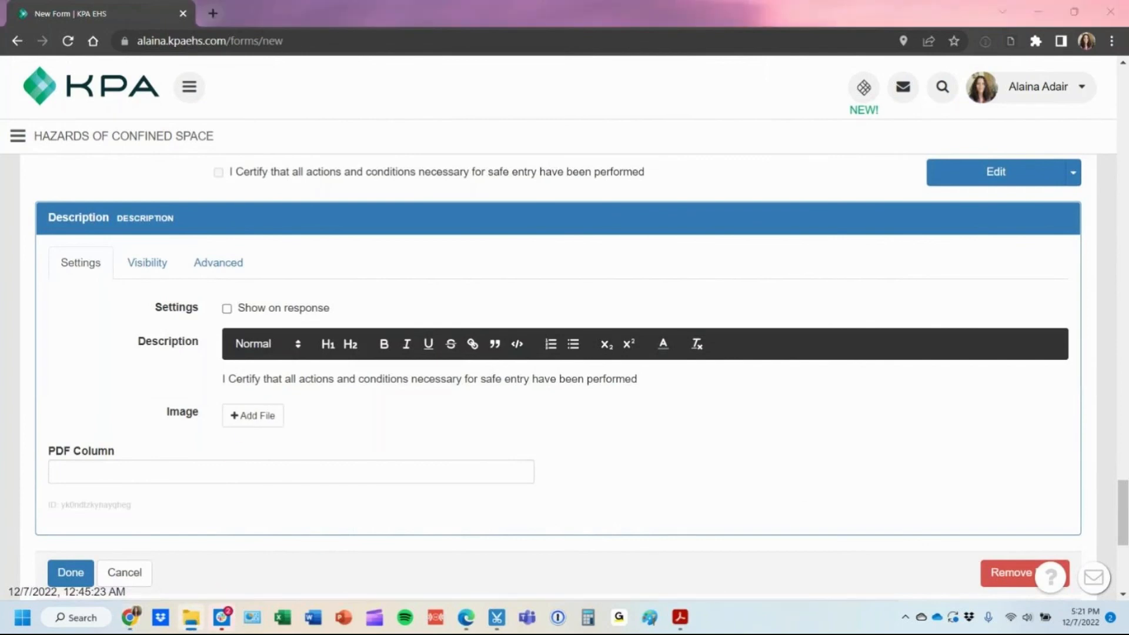
left_click_drag(313, 385, 240, 425)
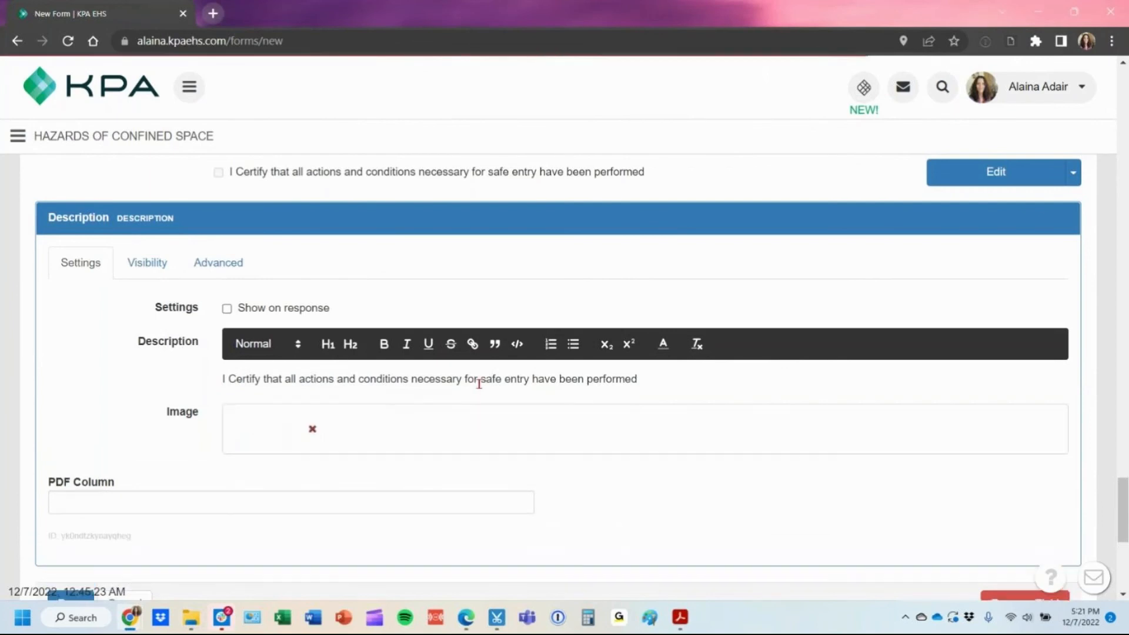
scroll(113, 503, "down", 1)
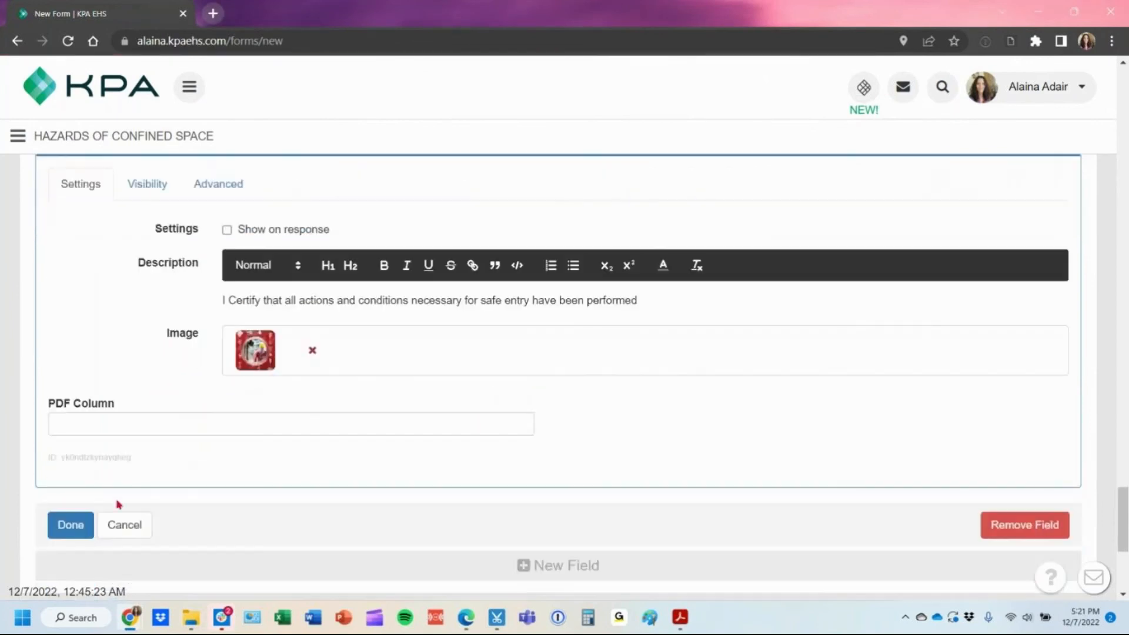
left_click(78, 524)
scroll(391, 471, "up", 3)
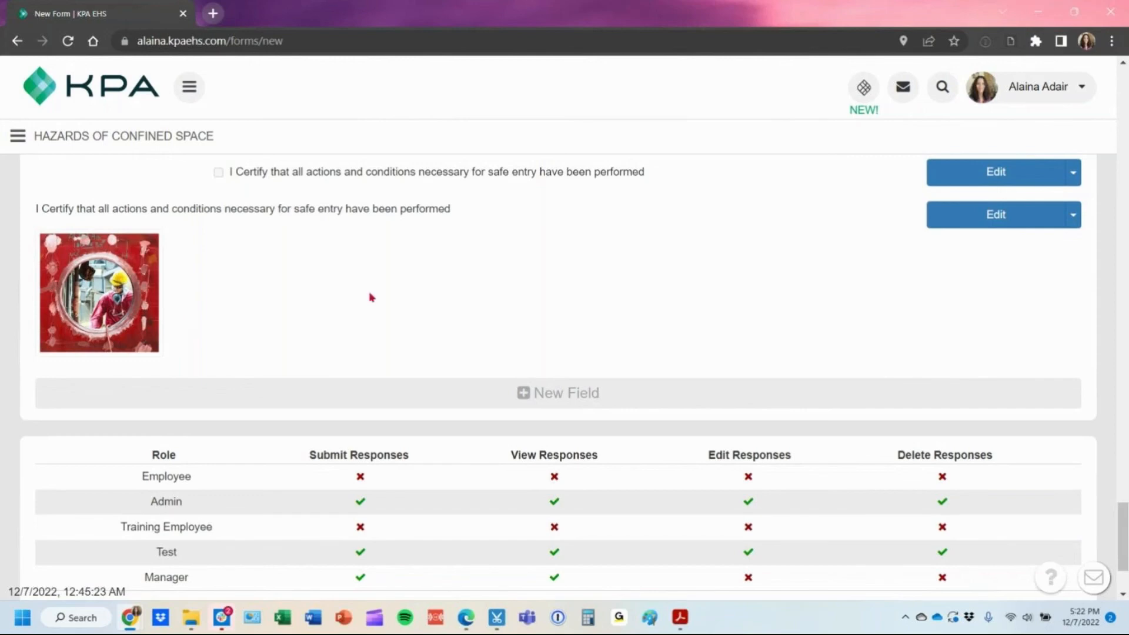
Preview the form, enlarge the description's picture, close it and return to the editor.
scroll(569, 300, "down", 5)
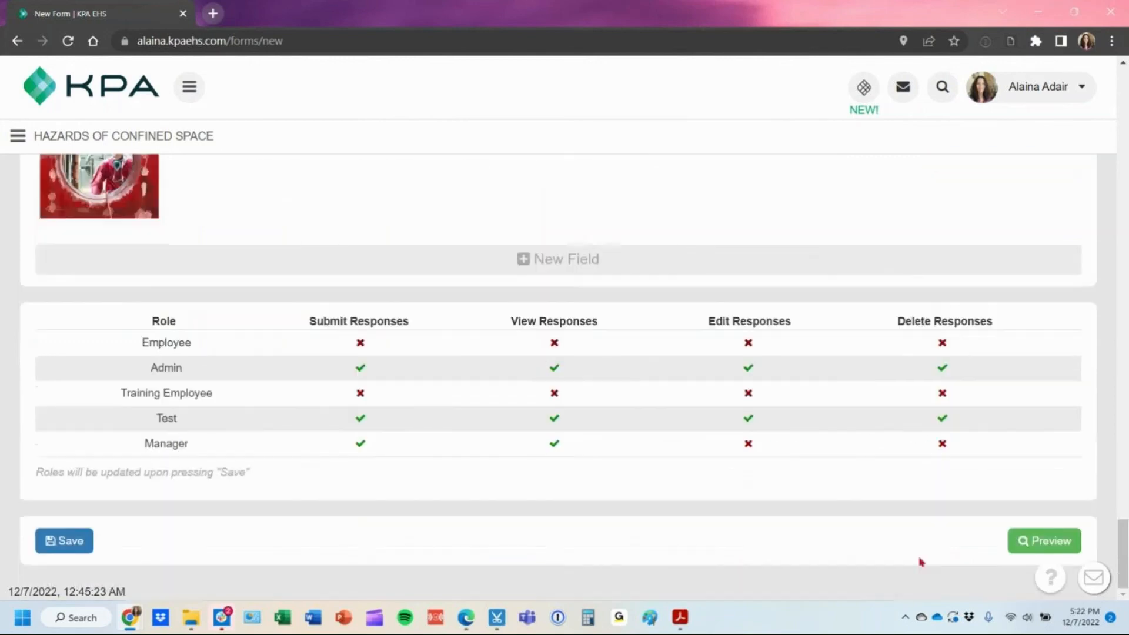
left_click(1037, 540)
scroll(848, 531, "down", 20)
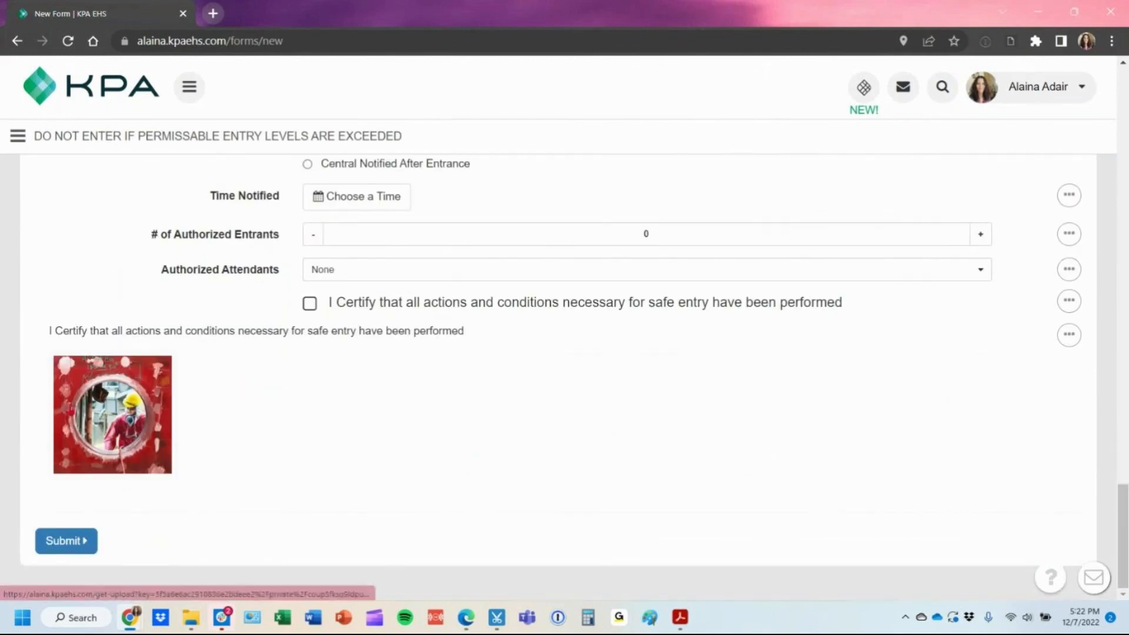
left_click(68, 410)
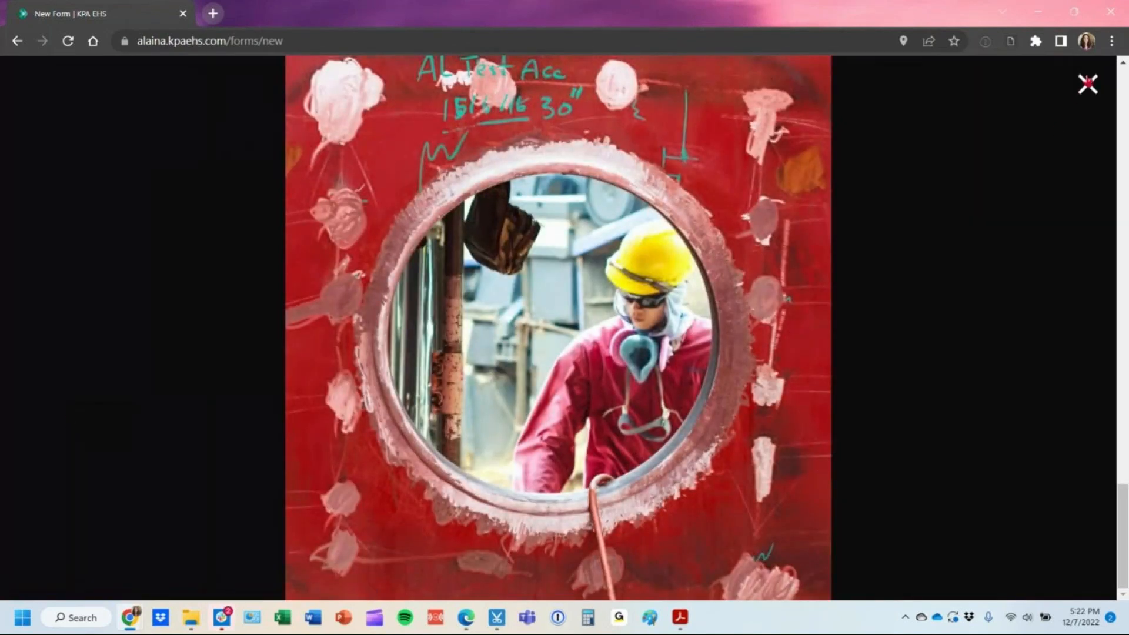
left_click(1087, 83)
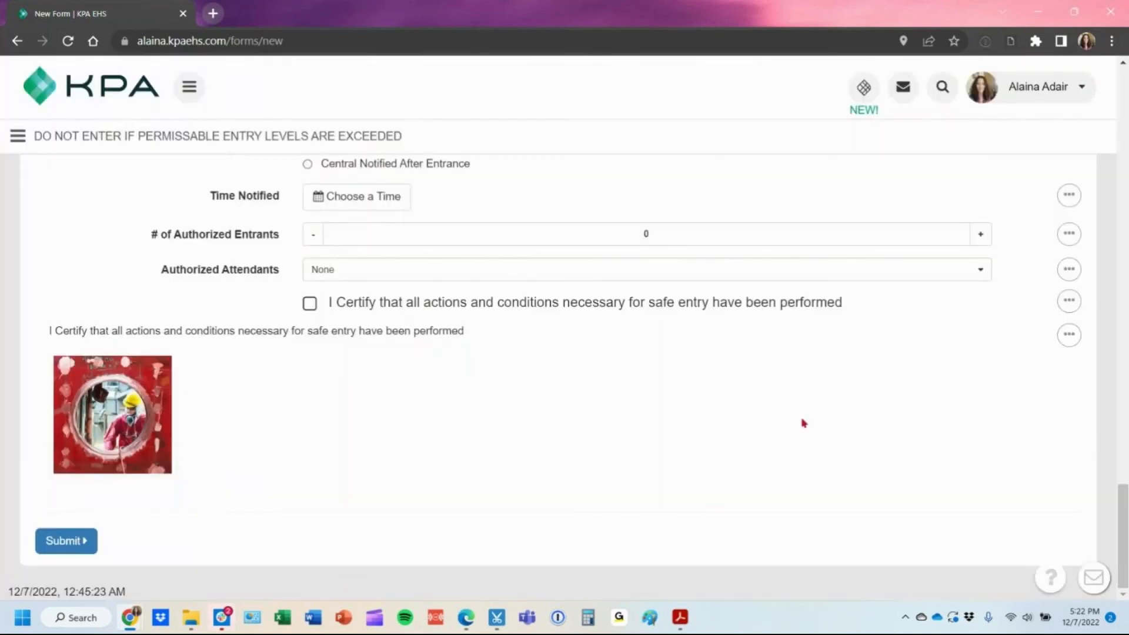
left_click_drag(1123, 536, 1124, 117)
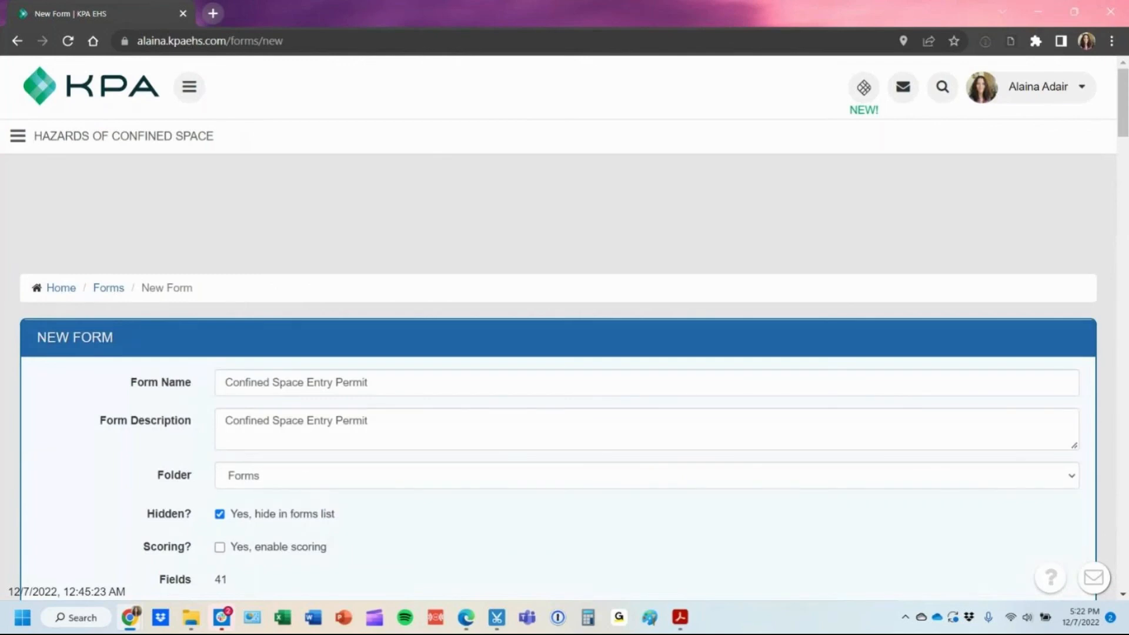
Go back to the end of the form's fields and switch to Adobe Acrobat to show CSPermit.pdf beside them.
left_click_drag(1122, 81, 1067, 521)
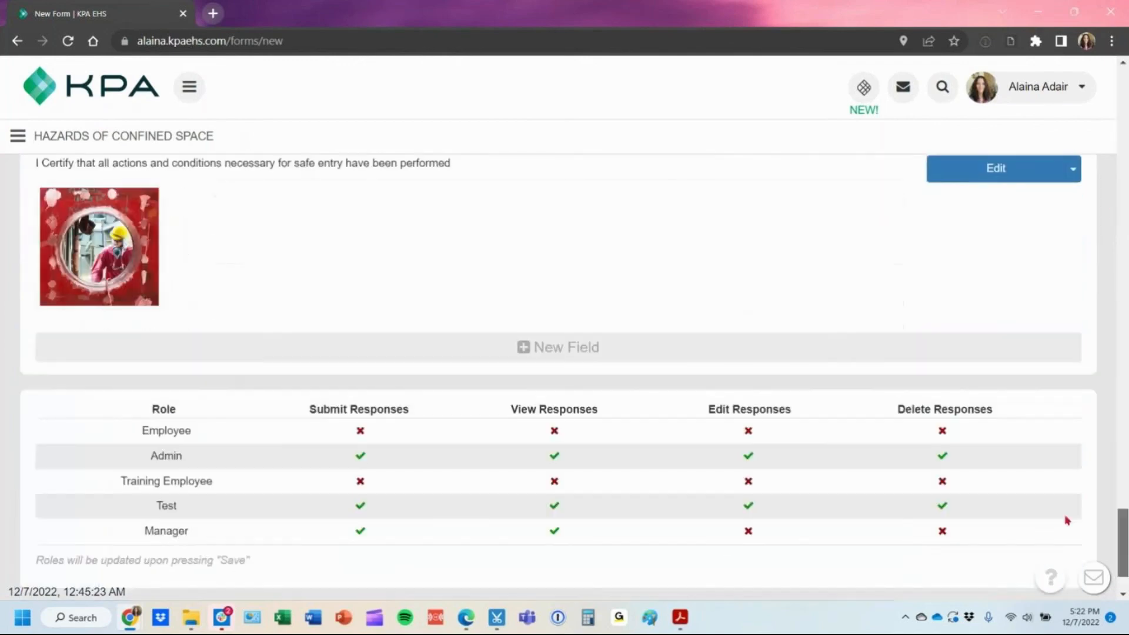
scroll(1068, 521, "down", 2)
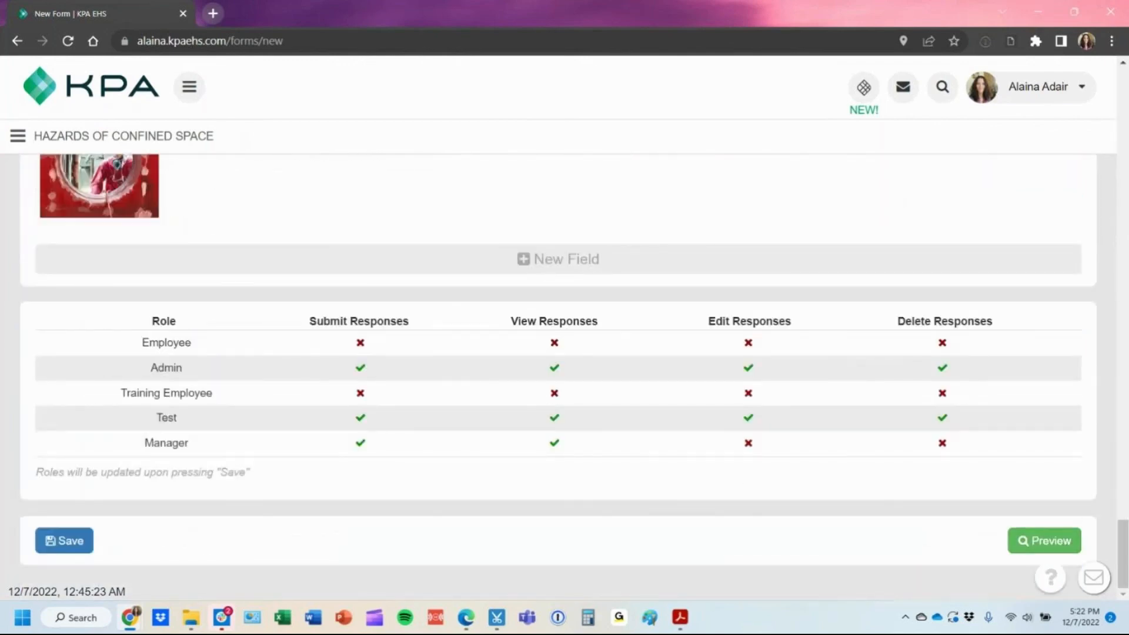
left_click(680, 617)
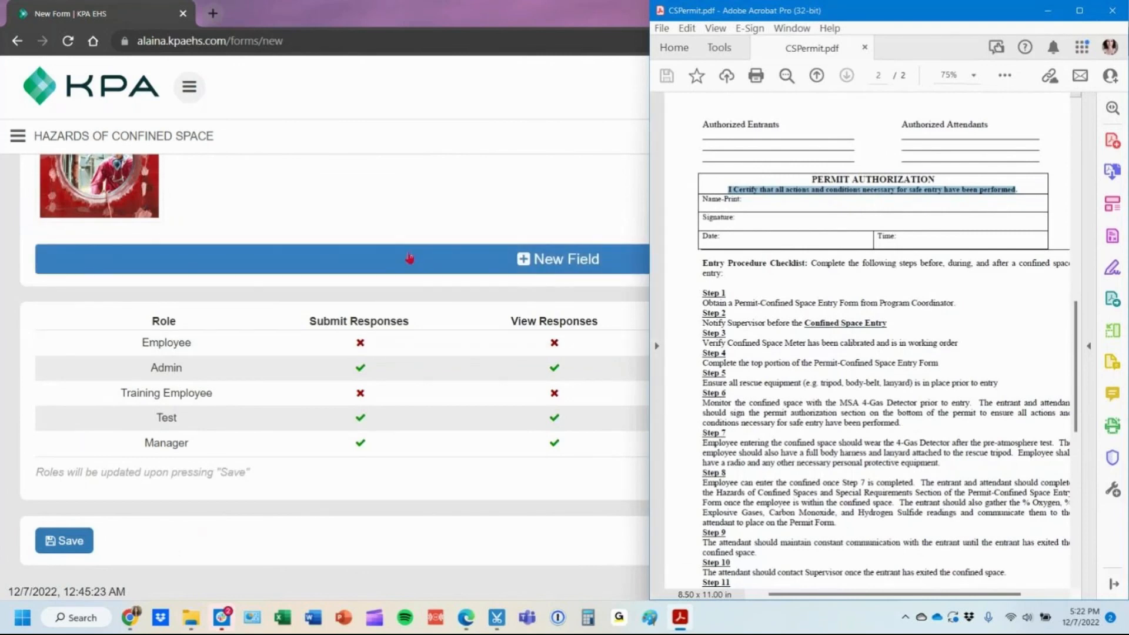
Add a Select field titled "Completed By" at the end of the form, with Employee as its source.
left_click(410, 259)
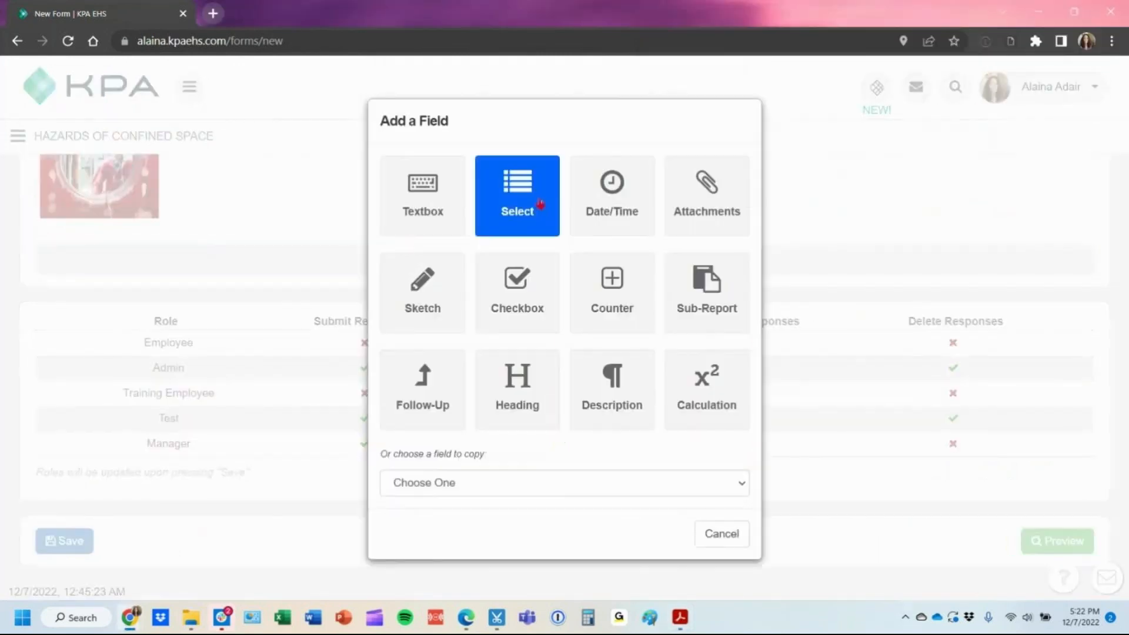
left_click(538, 203)
type("Complet")
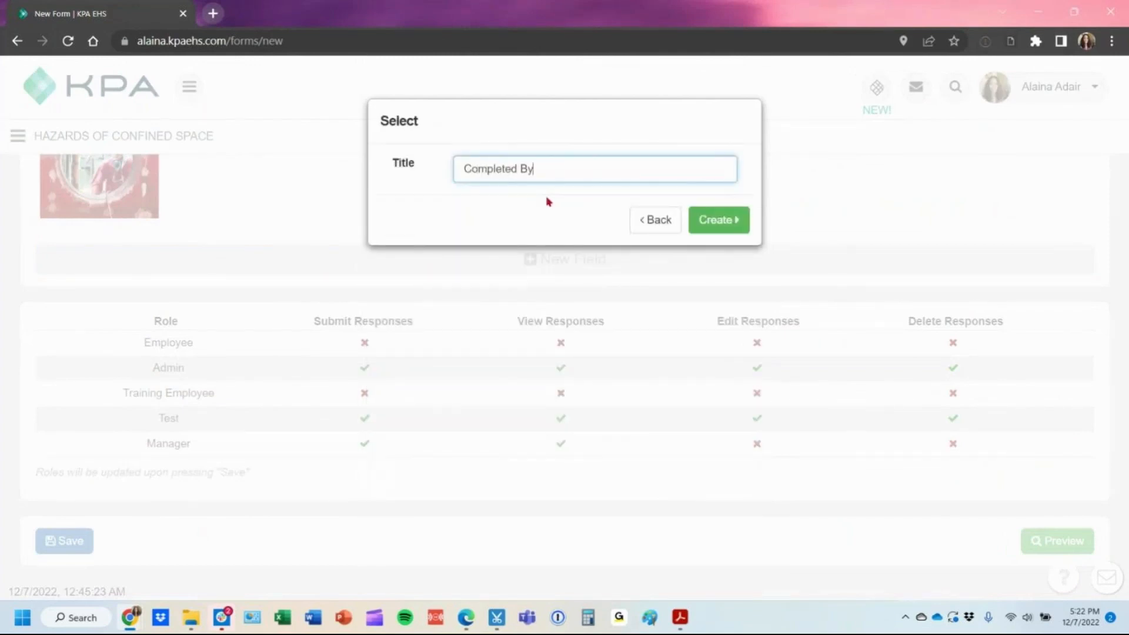
type("ed By")
key("Return")
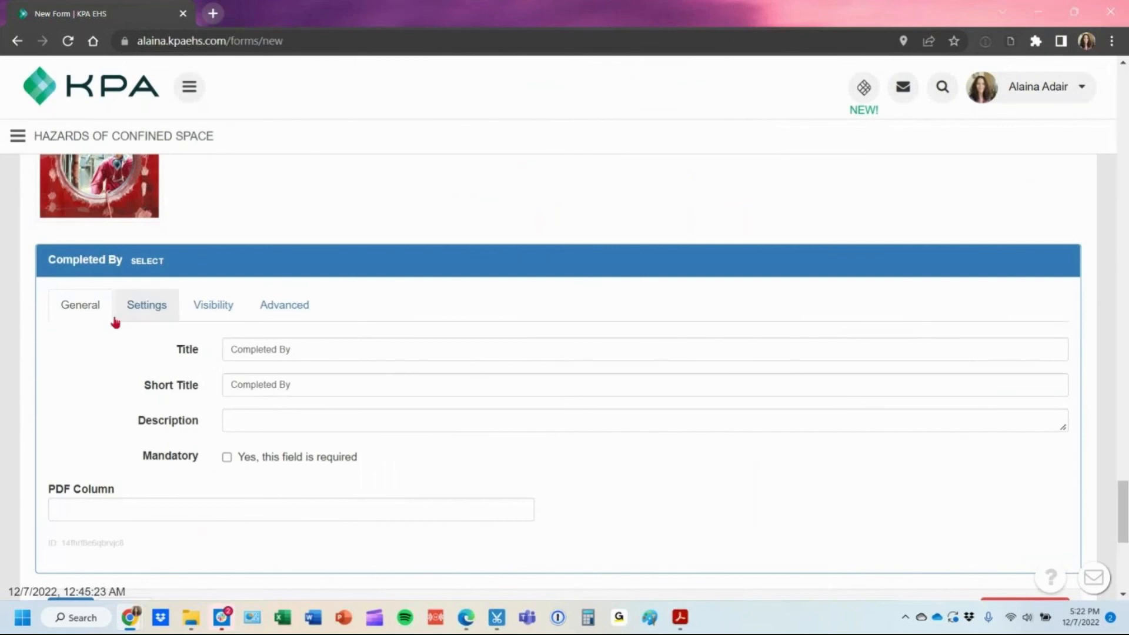
left_click(147, 305)
left_click(305, 448)
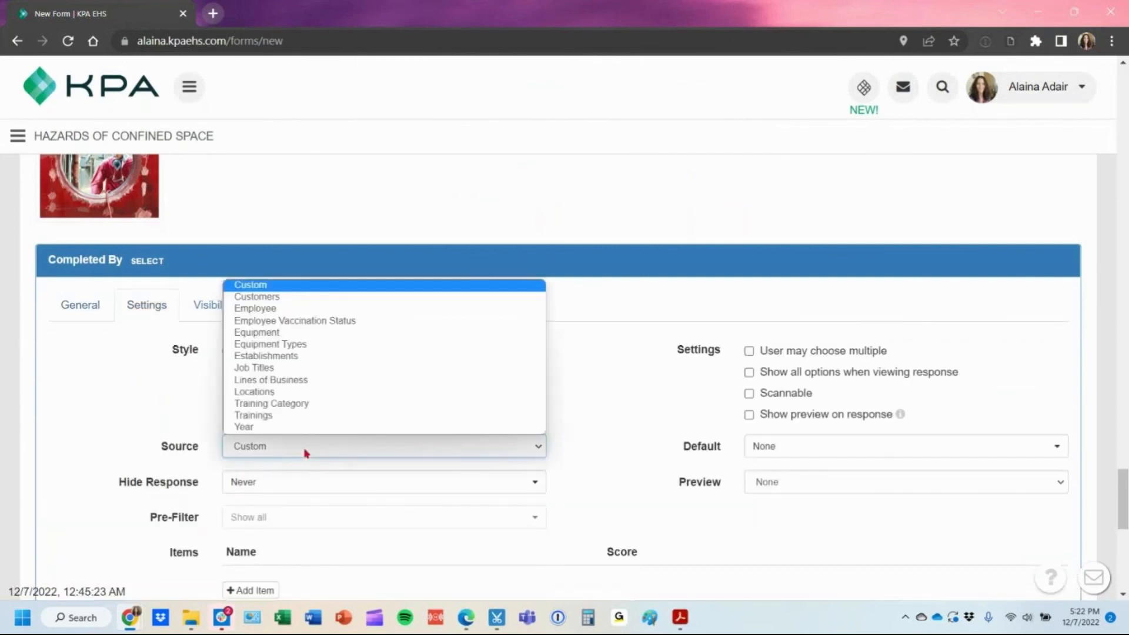
left_click(324, 318)
scroll(277, 390, "down", 3)
left_click(54, 537)
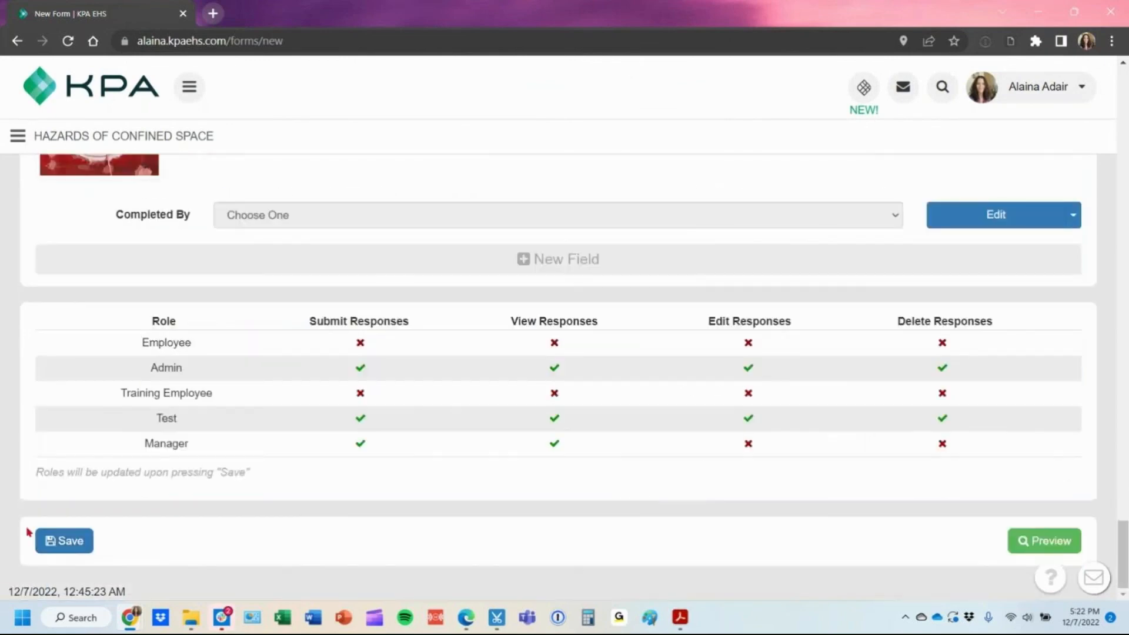
Add a Sketch field titled "Signature" below the Completed By field and choose its background in the field's settings.
left_click(279, 264)
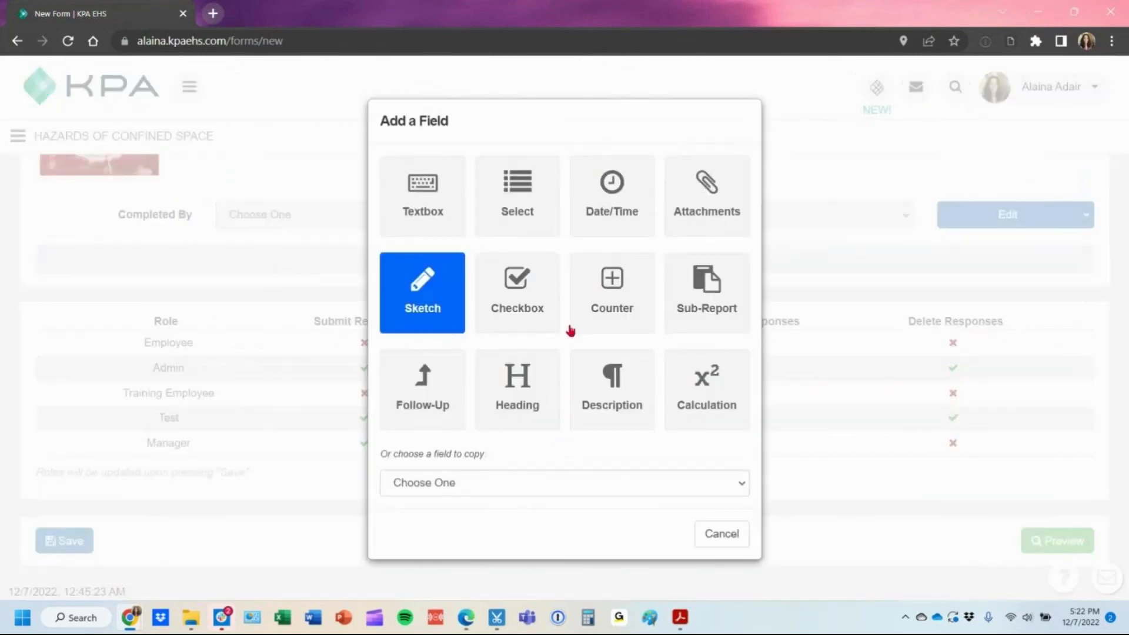
left_click(415, 301)
type("Signature")
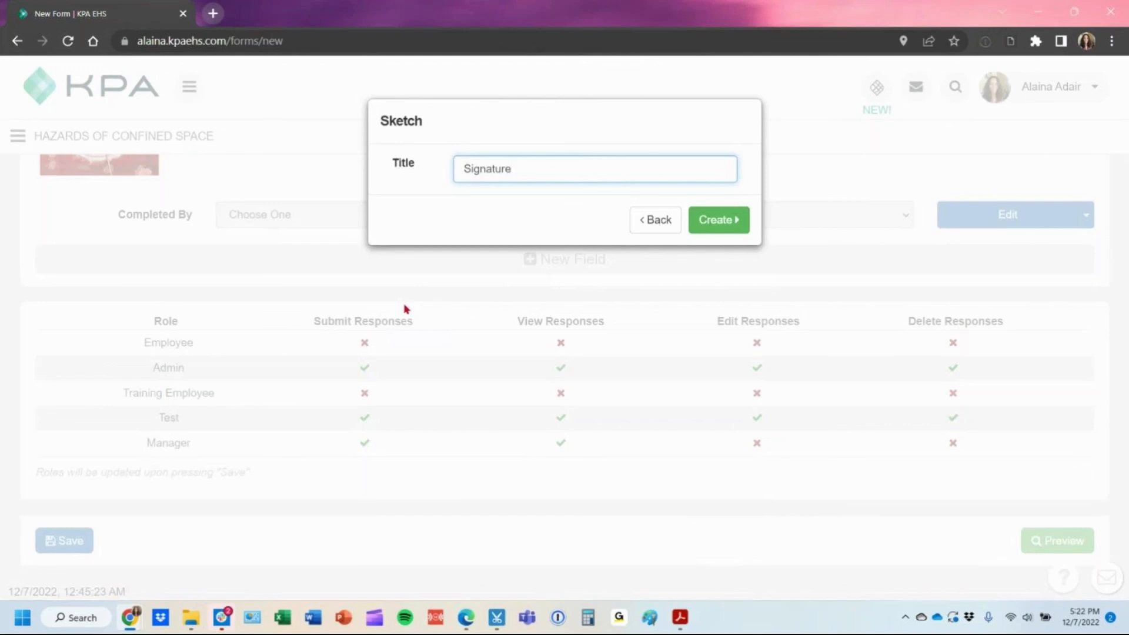
left_click(718, 219)
left_click(147, 304)
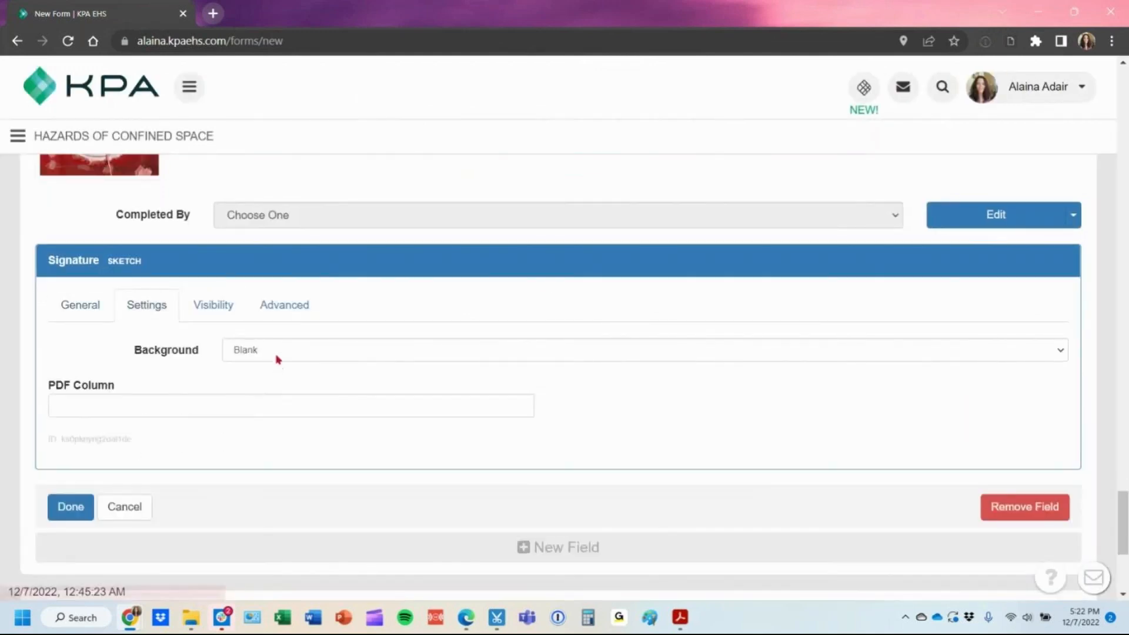
left_click(278, 360)
left_click(263, 378)
left_click(65, 510)
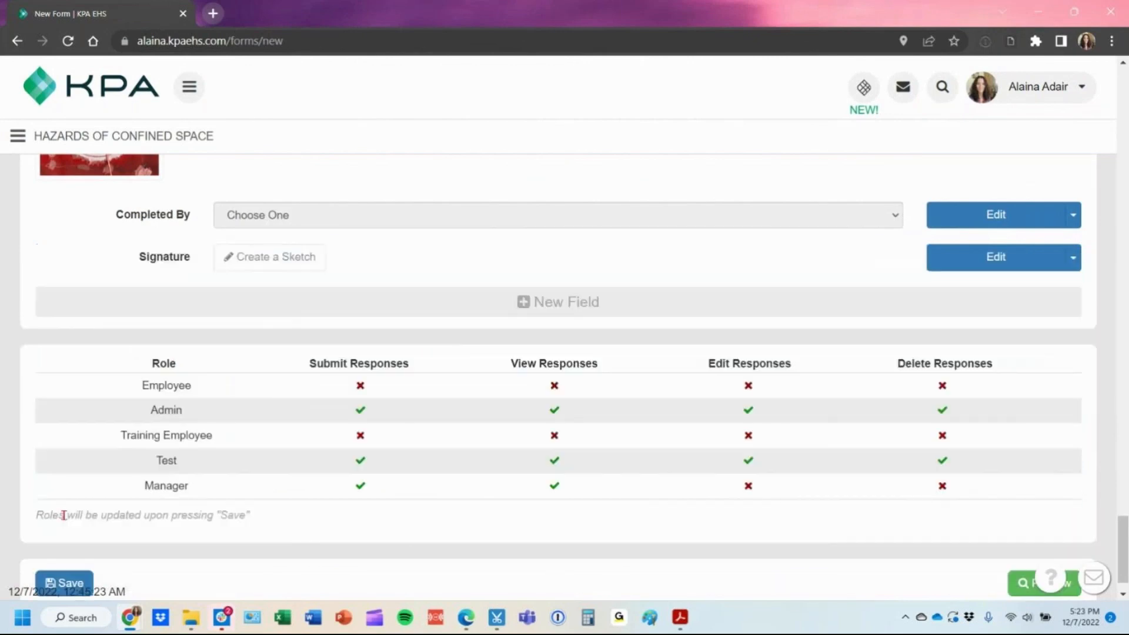
Delete the Description field containing the certification text and the worker picture.
scroll(476, 450, "up", 3)
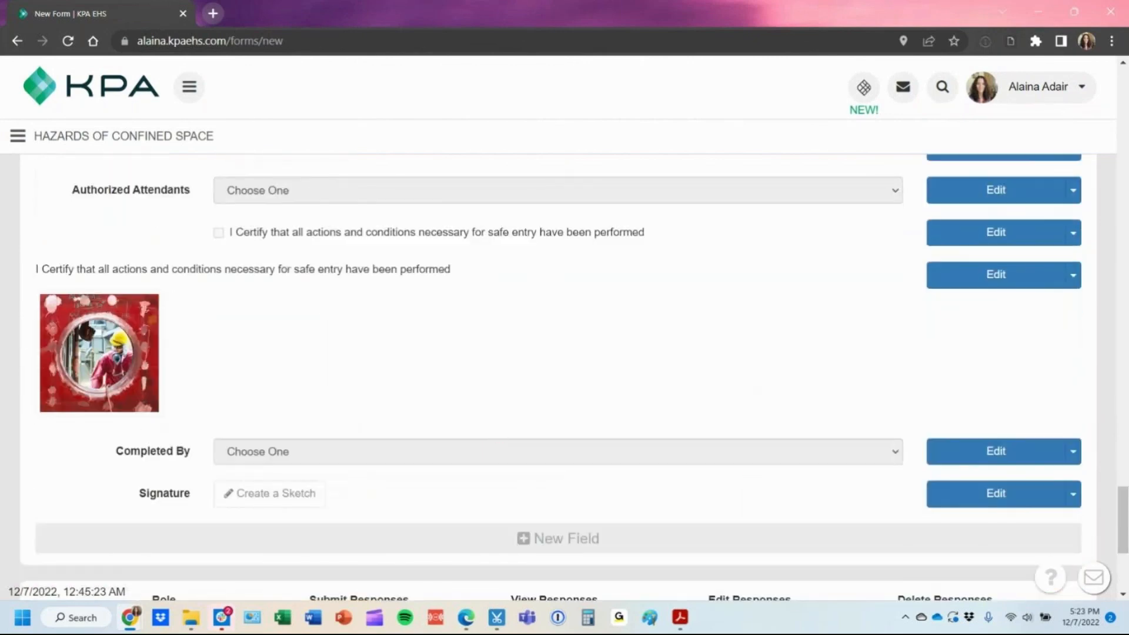
left_click(1072, 275)
left_click(999, 417)
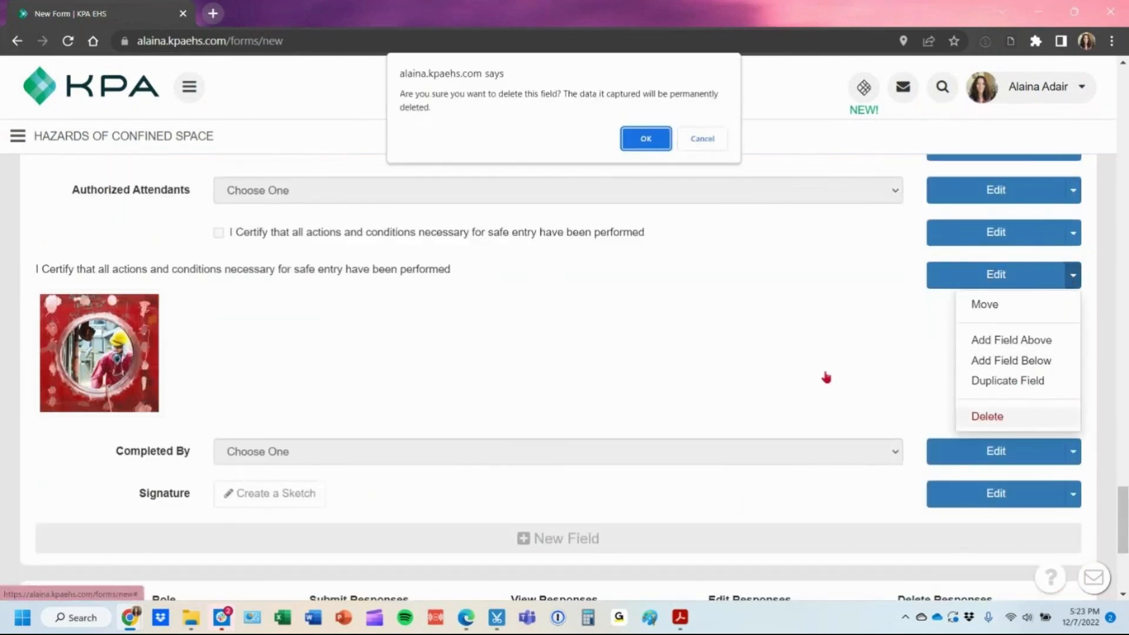
key("Return")
Save the new form and go to the forms list, leaving the form editor.
scroll(327, 372, "down", 2)
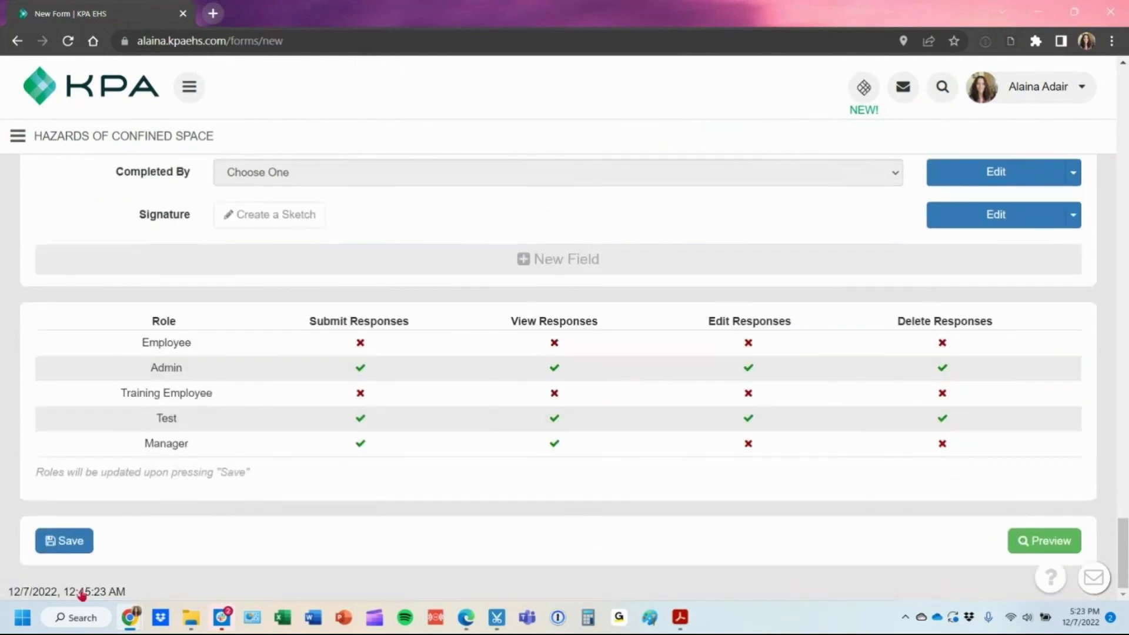
left_click(64, 541)
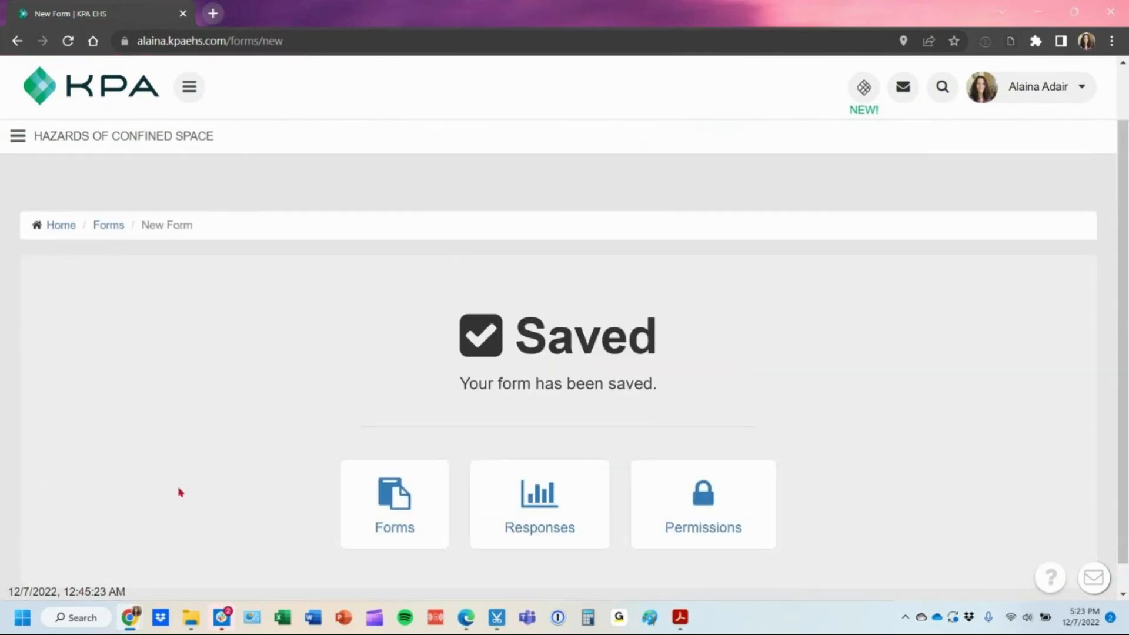
left_click(377, 522)
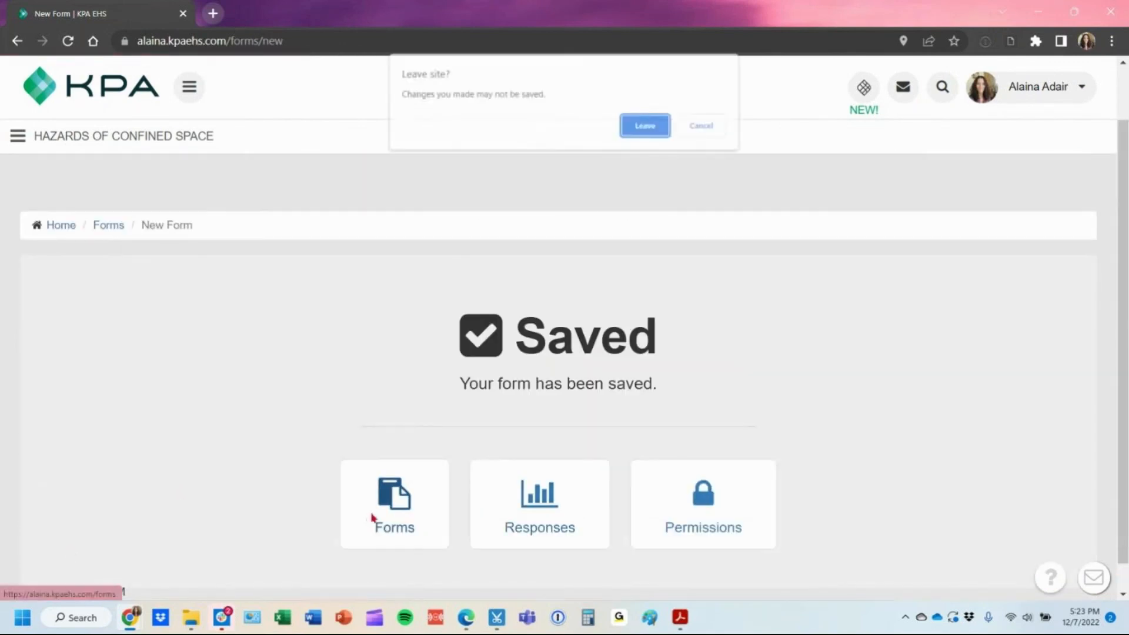
left_click(625, 126)
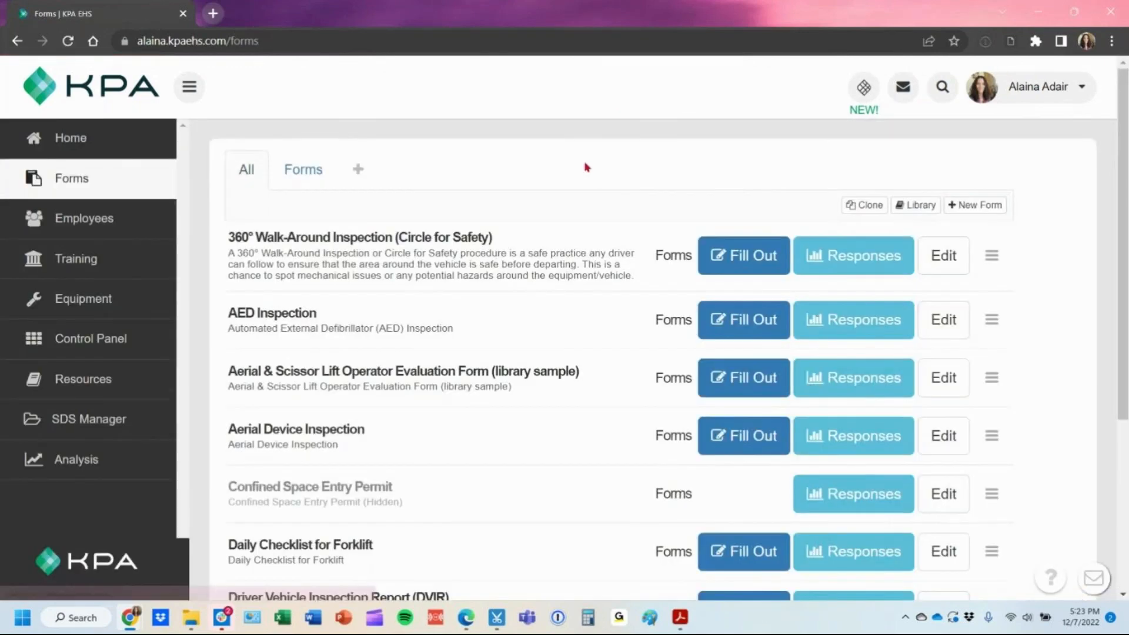
Edit the Confined Space Entry Permit form so it is no longer hidden in the forms list, and save it.
scroll(438, 419, "down", 1)
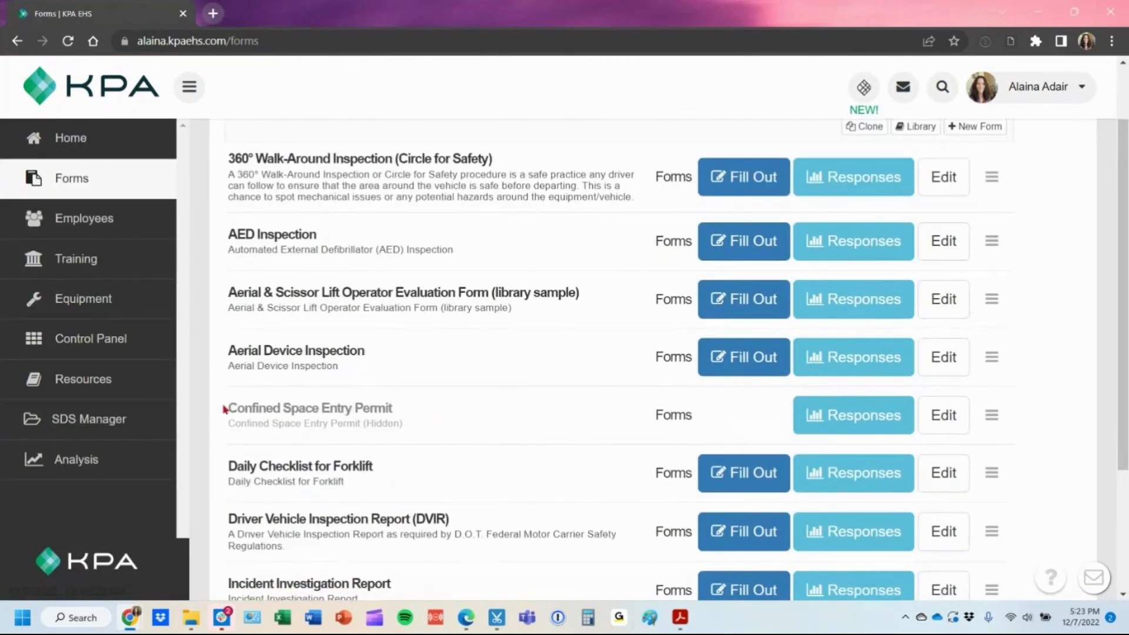
left_click_drag(222, 408, 432, 406)
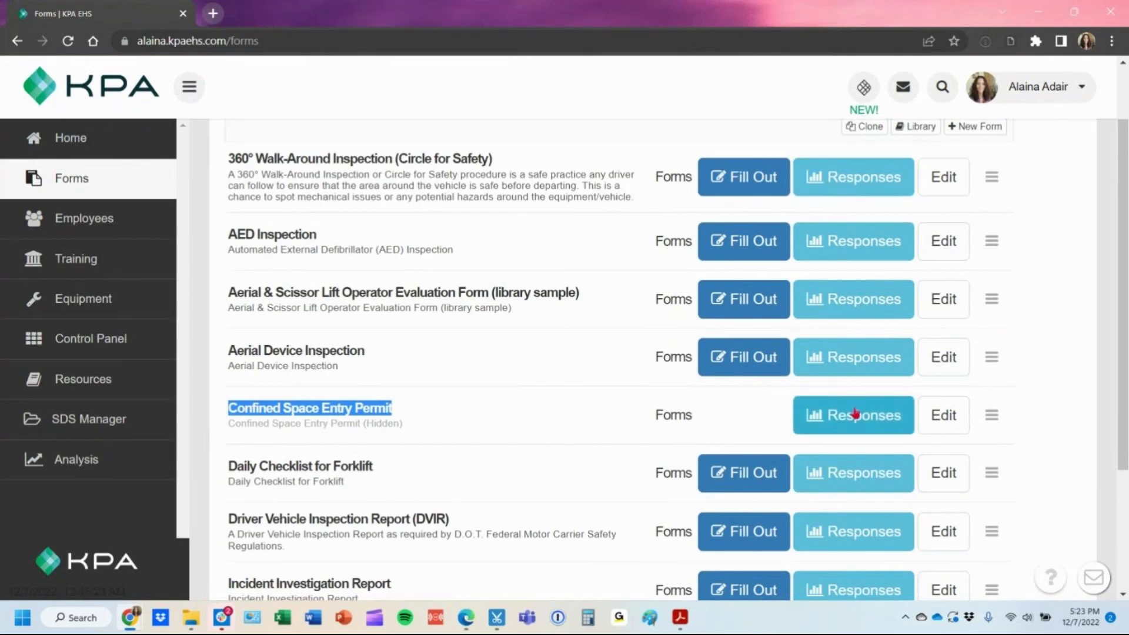
left_click(934, 423)
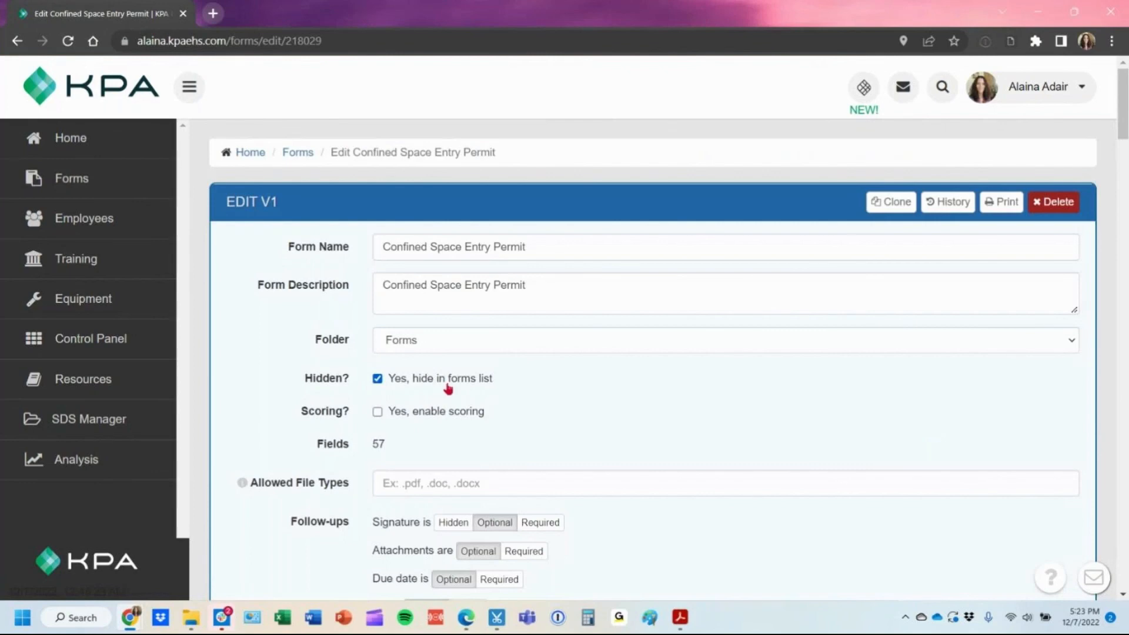
left_click(448, 387)
scroll(449, 385, "down", 4)
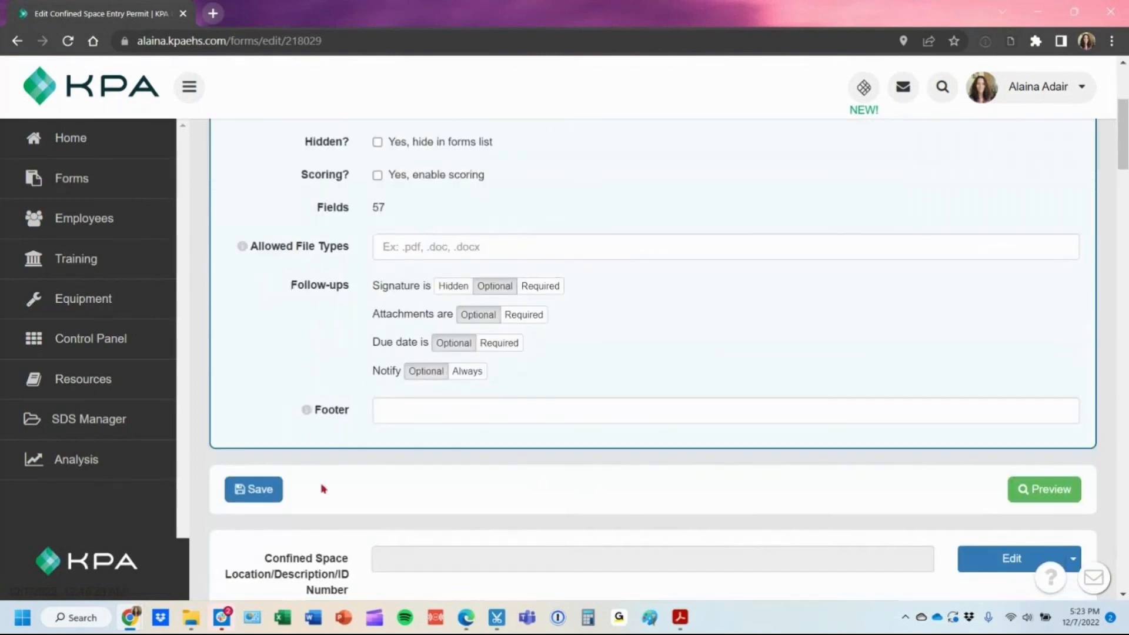
left_click(263, 494)
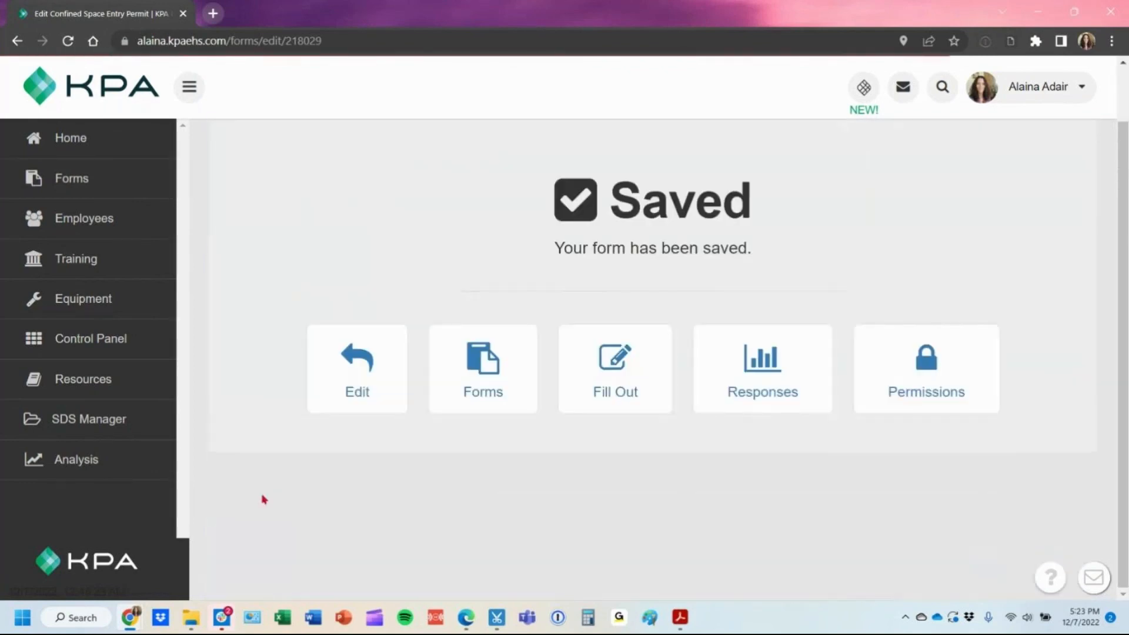
Return to the forms list, open the Confined Space Entry Permit for filling out and look through its sections.
left_click(94, 167)
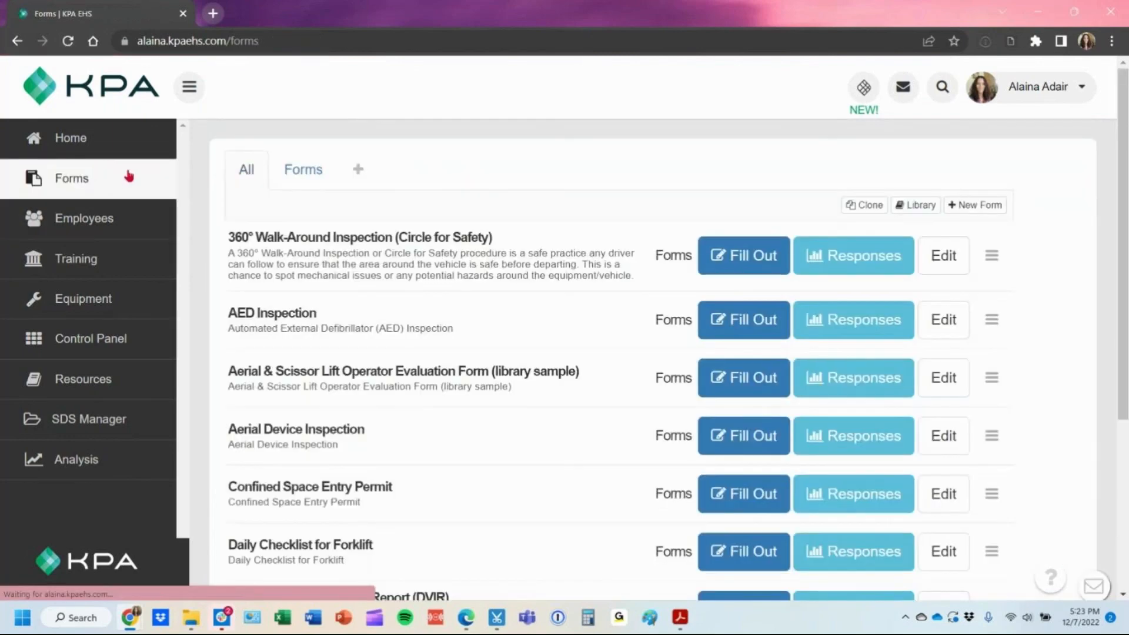
scroll(745, 344, "down", 2)
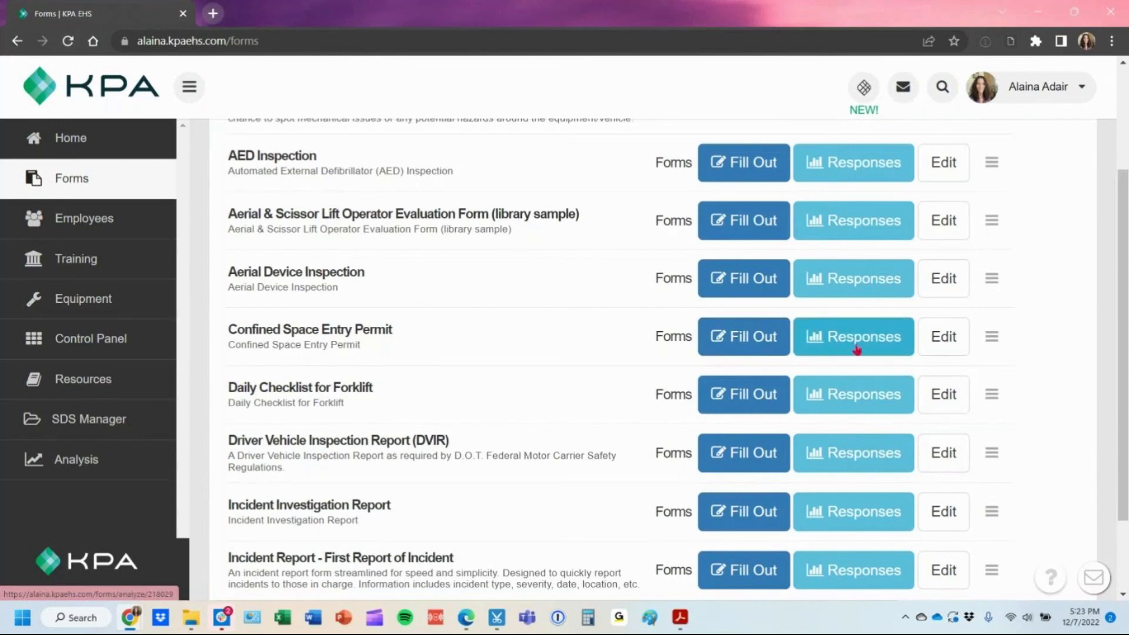
left_click(764, 344)
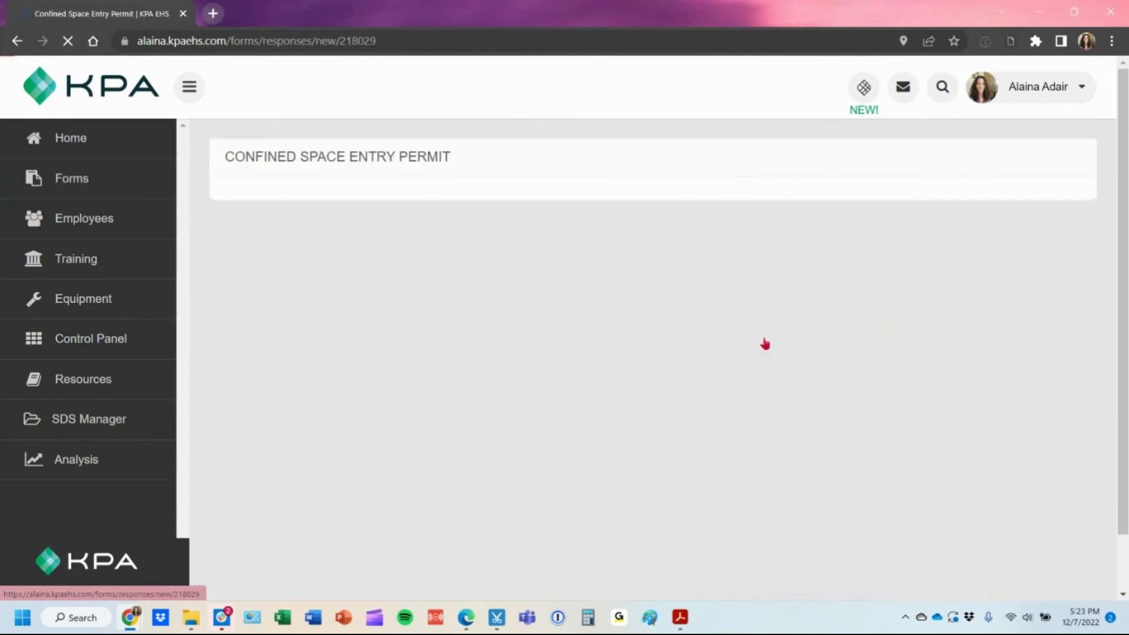
scroll(705, 349, "down", 7)
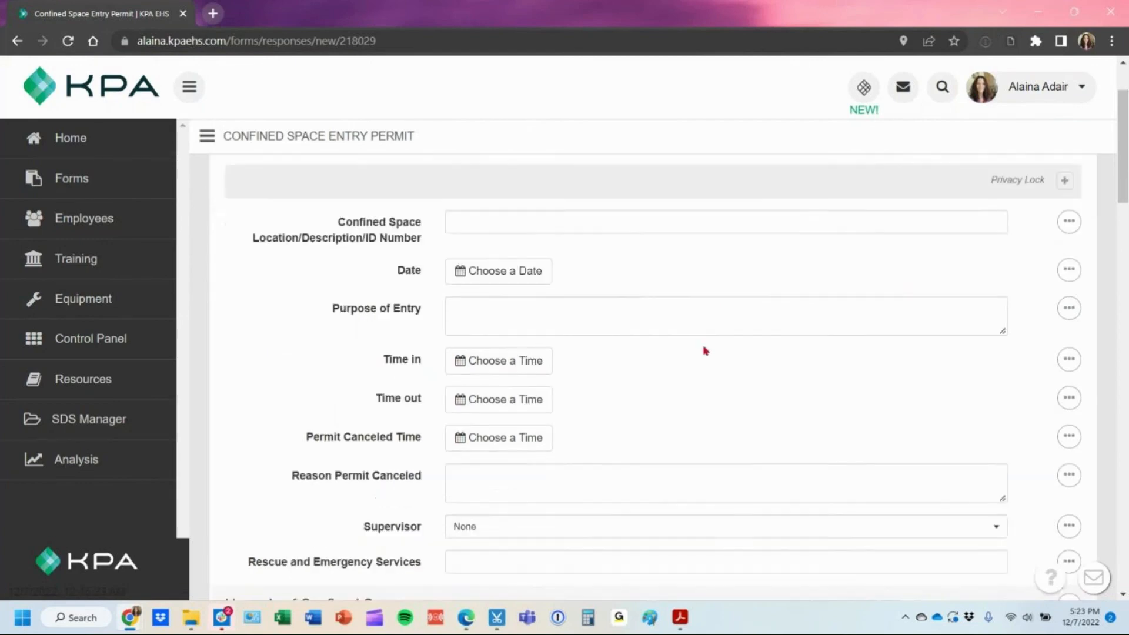
scroll(706, 350, "down", 12)
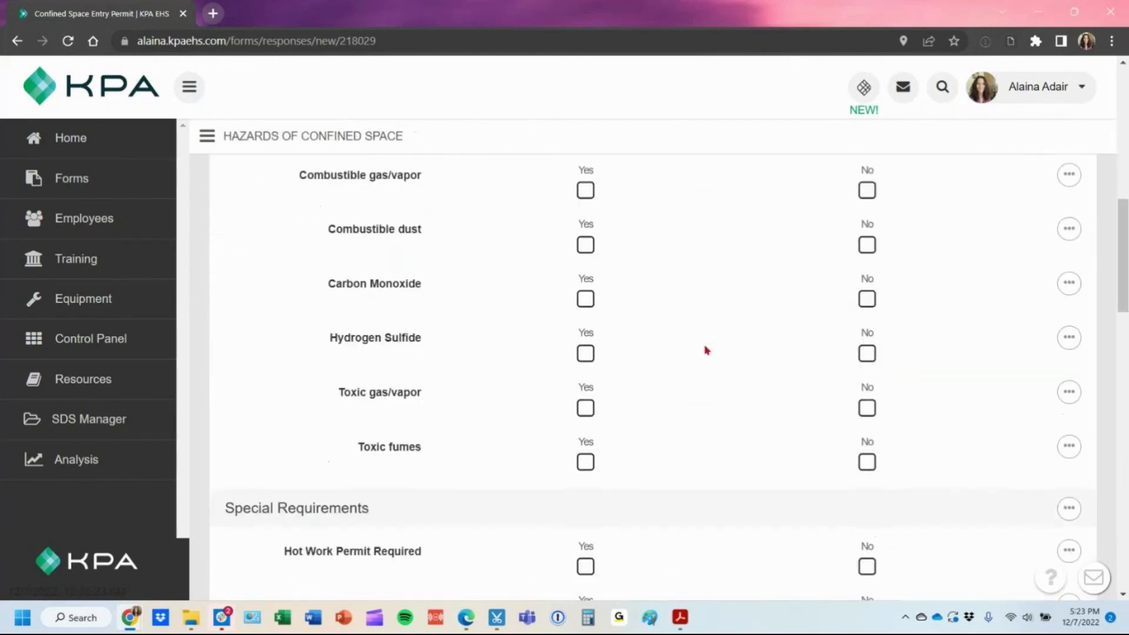
scroll(708, 345, "down", 12)
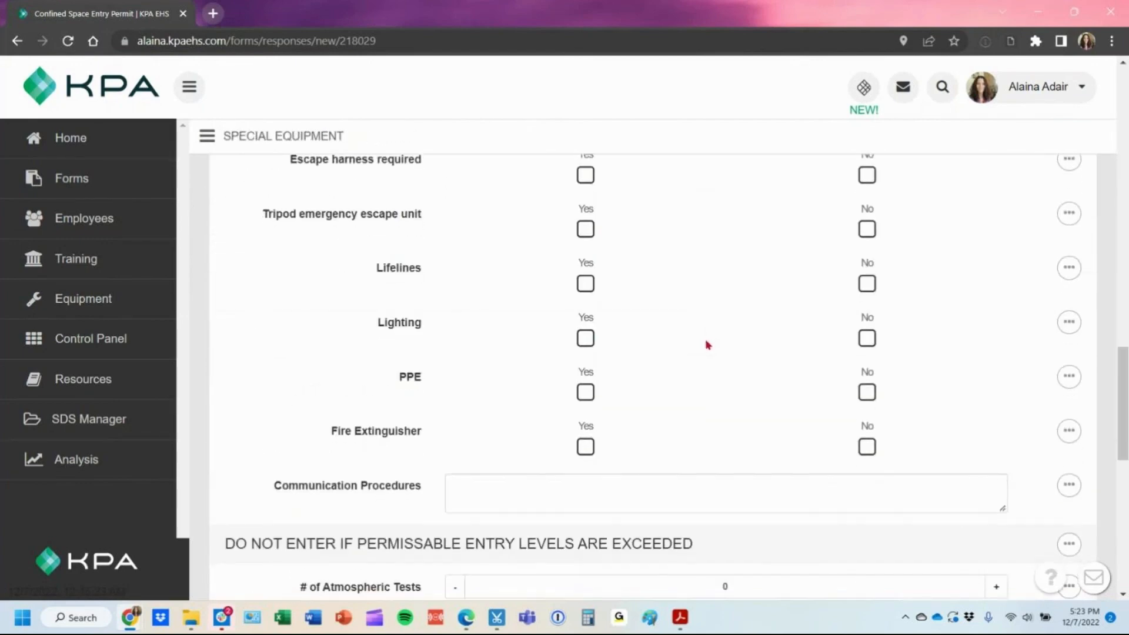